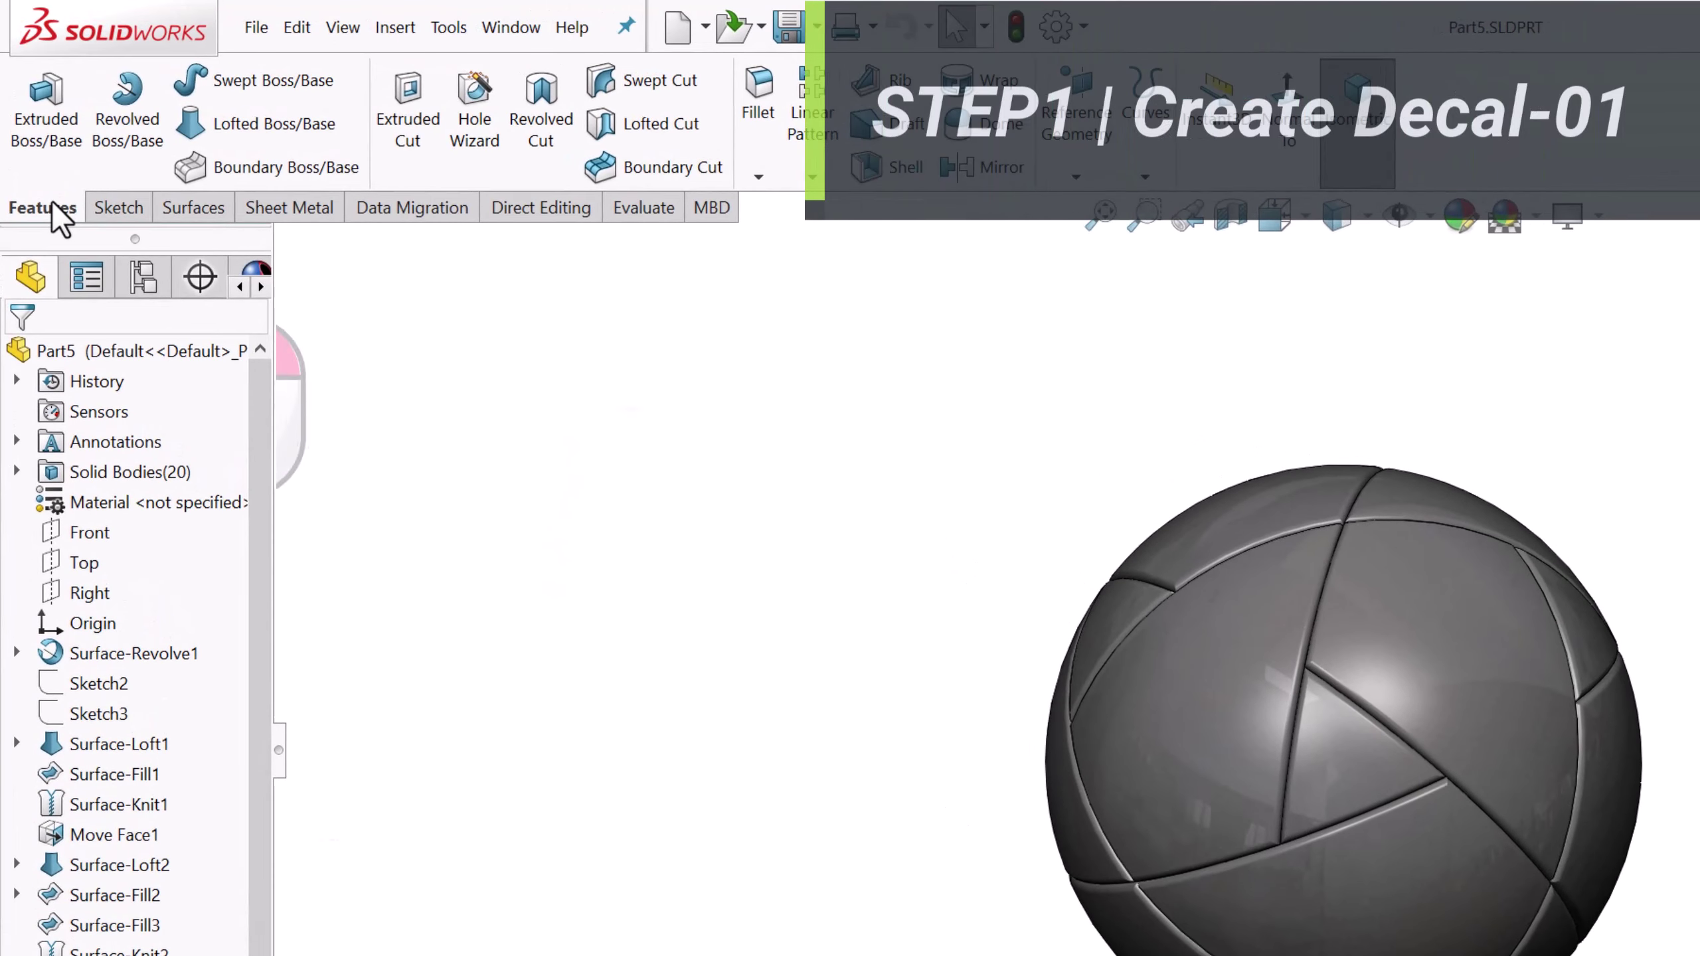
Enable the PhotoView 360 add-in from the Add-Ins tab and show the Render Tools
{"action": "right_click", "coordinate": [36, 141]}
{"action": "left_click", "coordinate": [239, 693]}
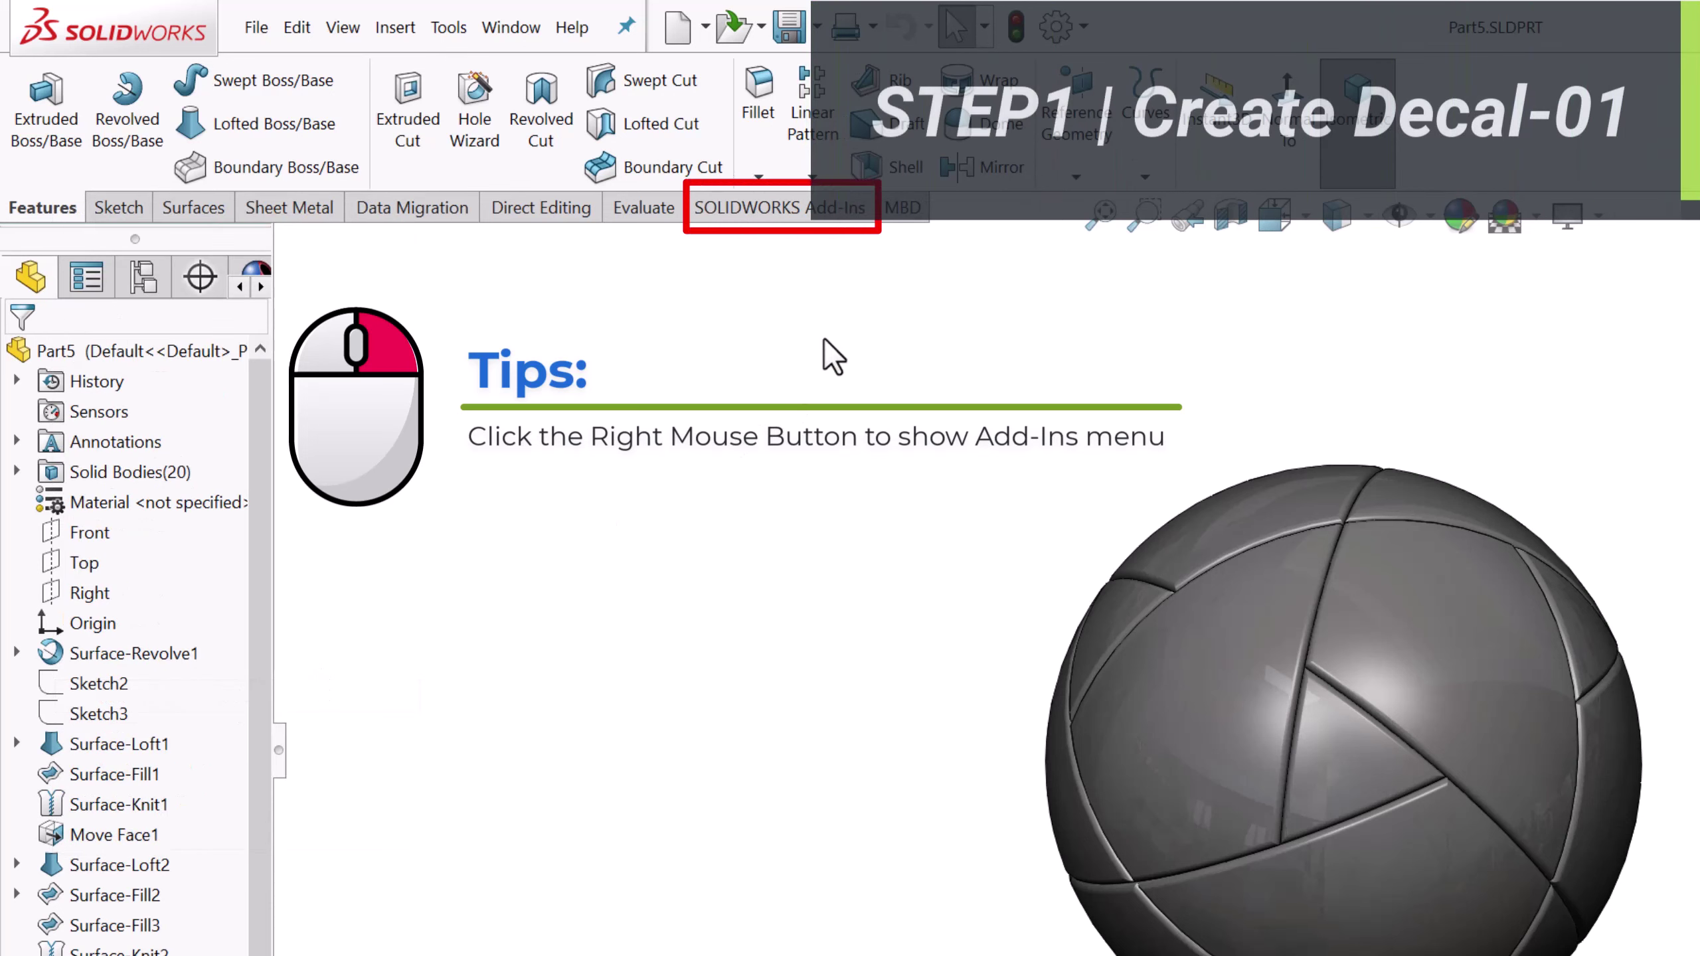
{"action": "left_click", "coordinate": [771, 214]}
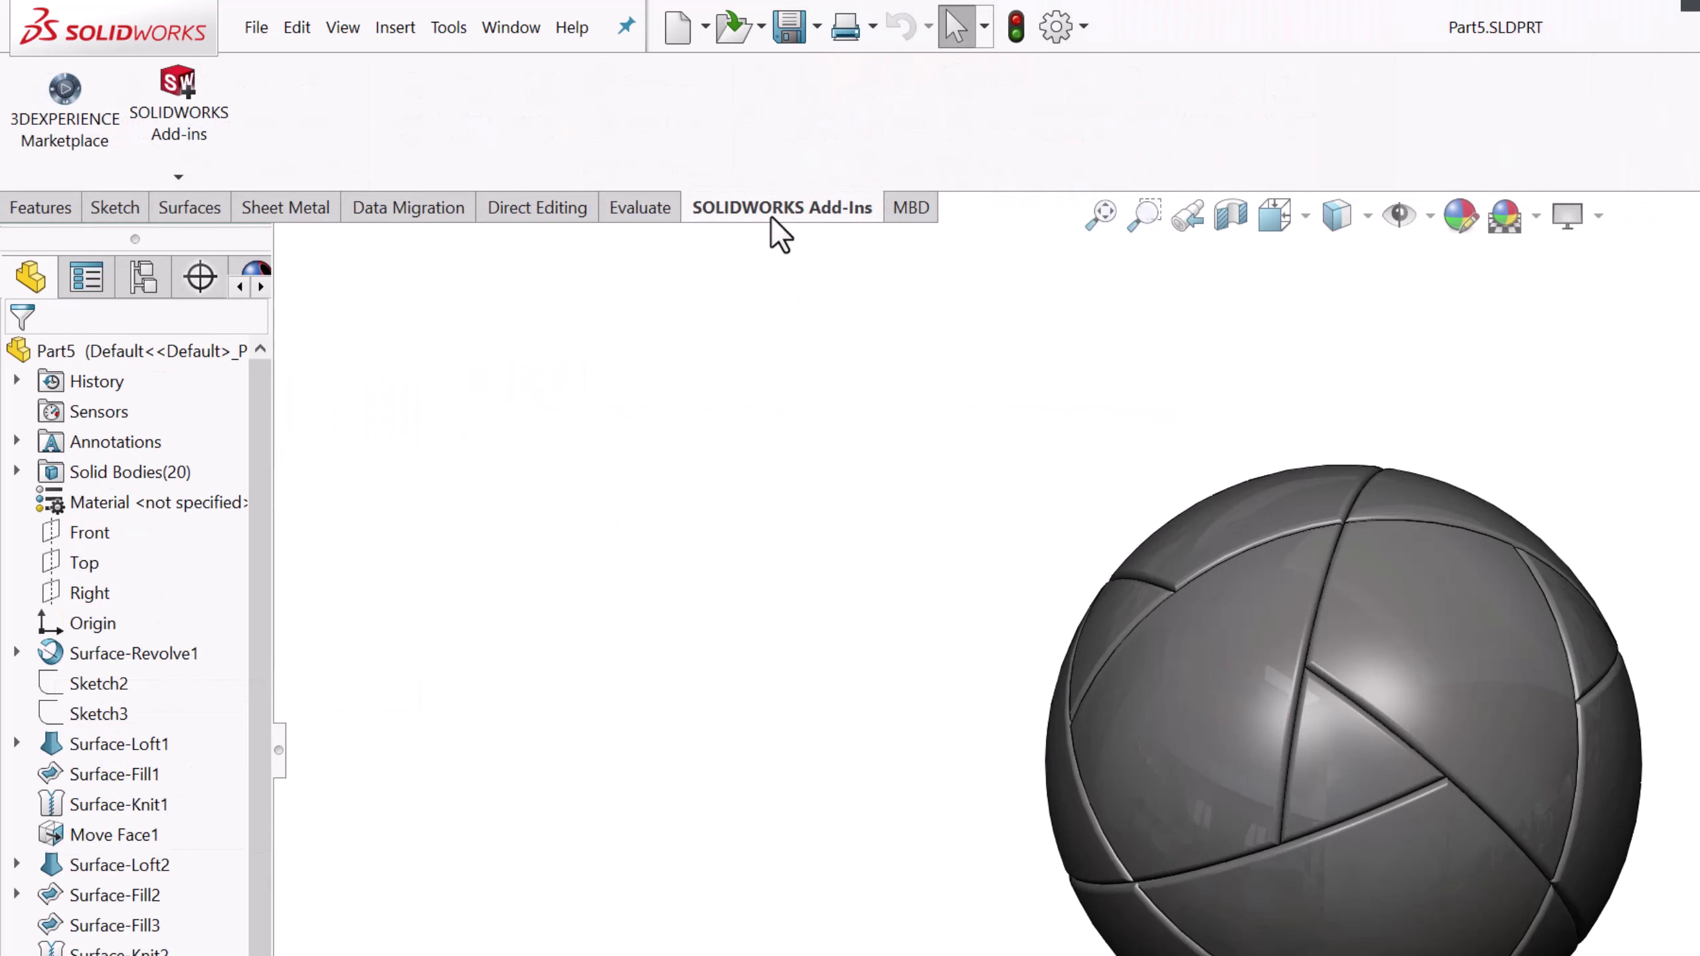
{"action": "left_click", "coordinate": [180, 151]}
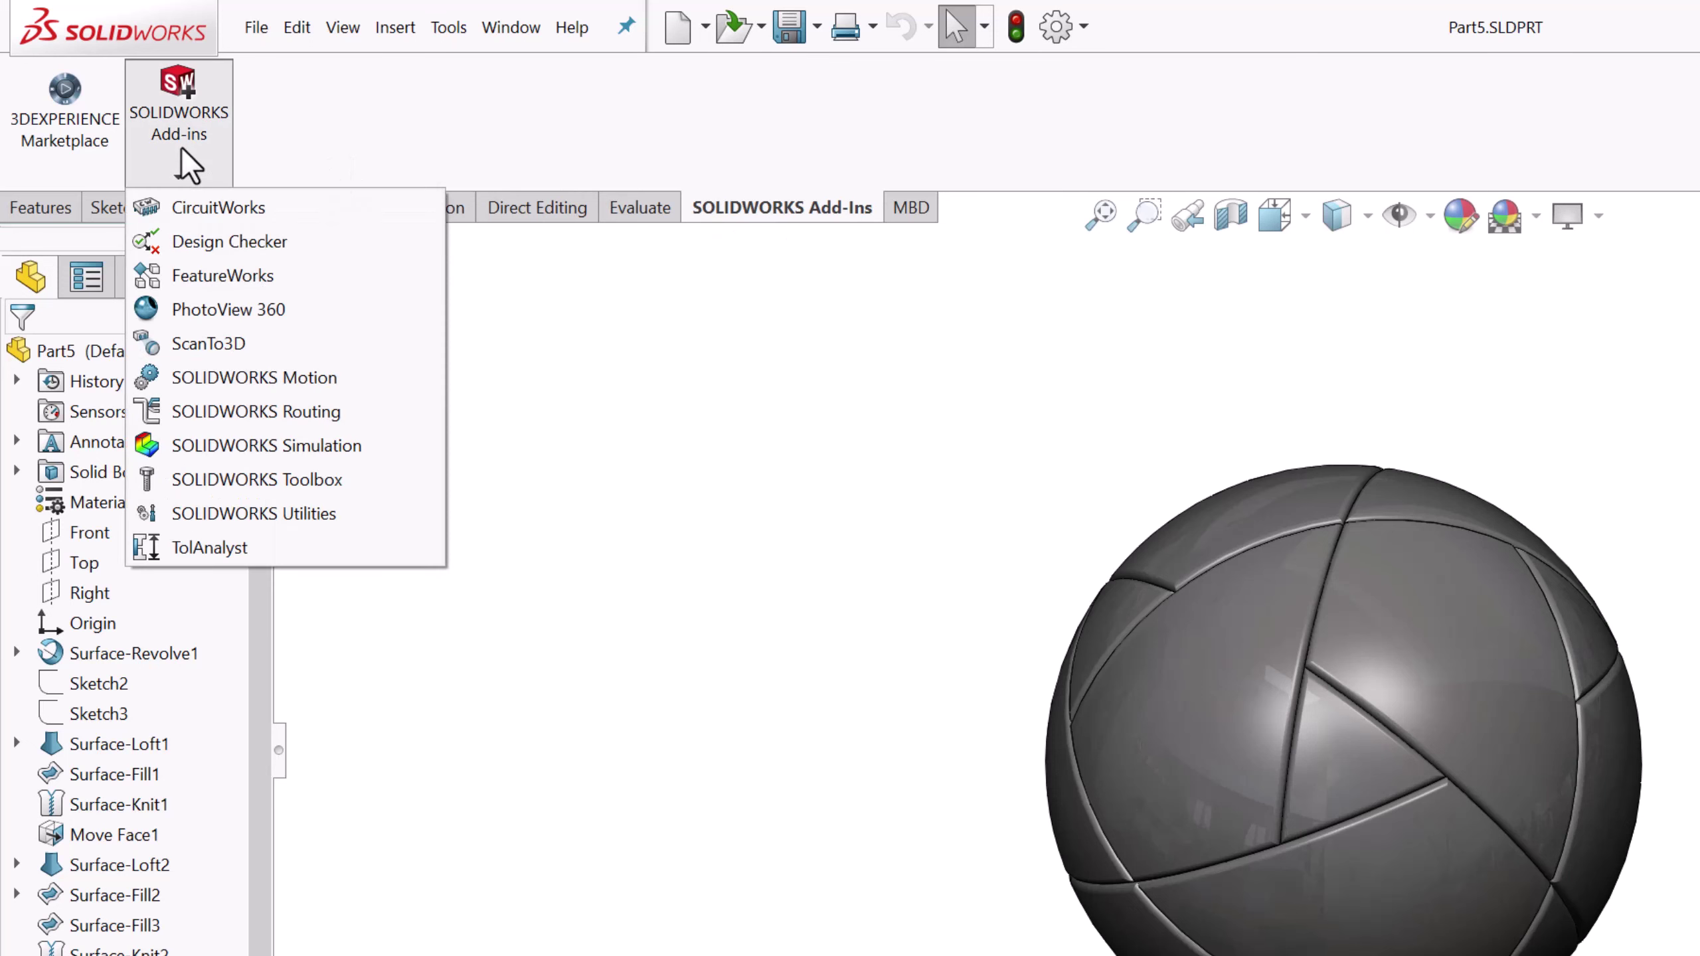
{"action": "left_click", "coordinate": [301, 315]}
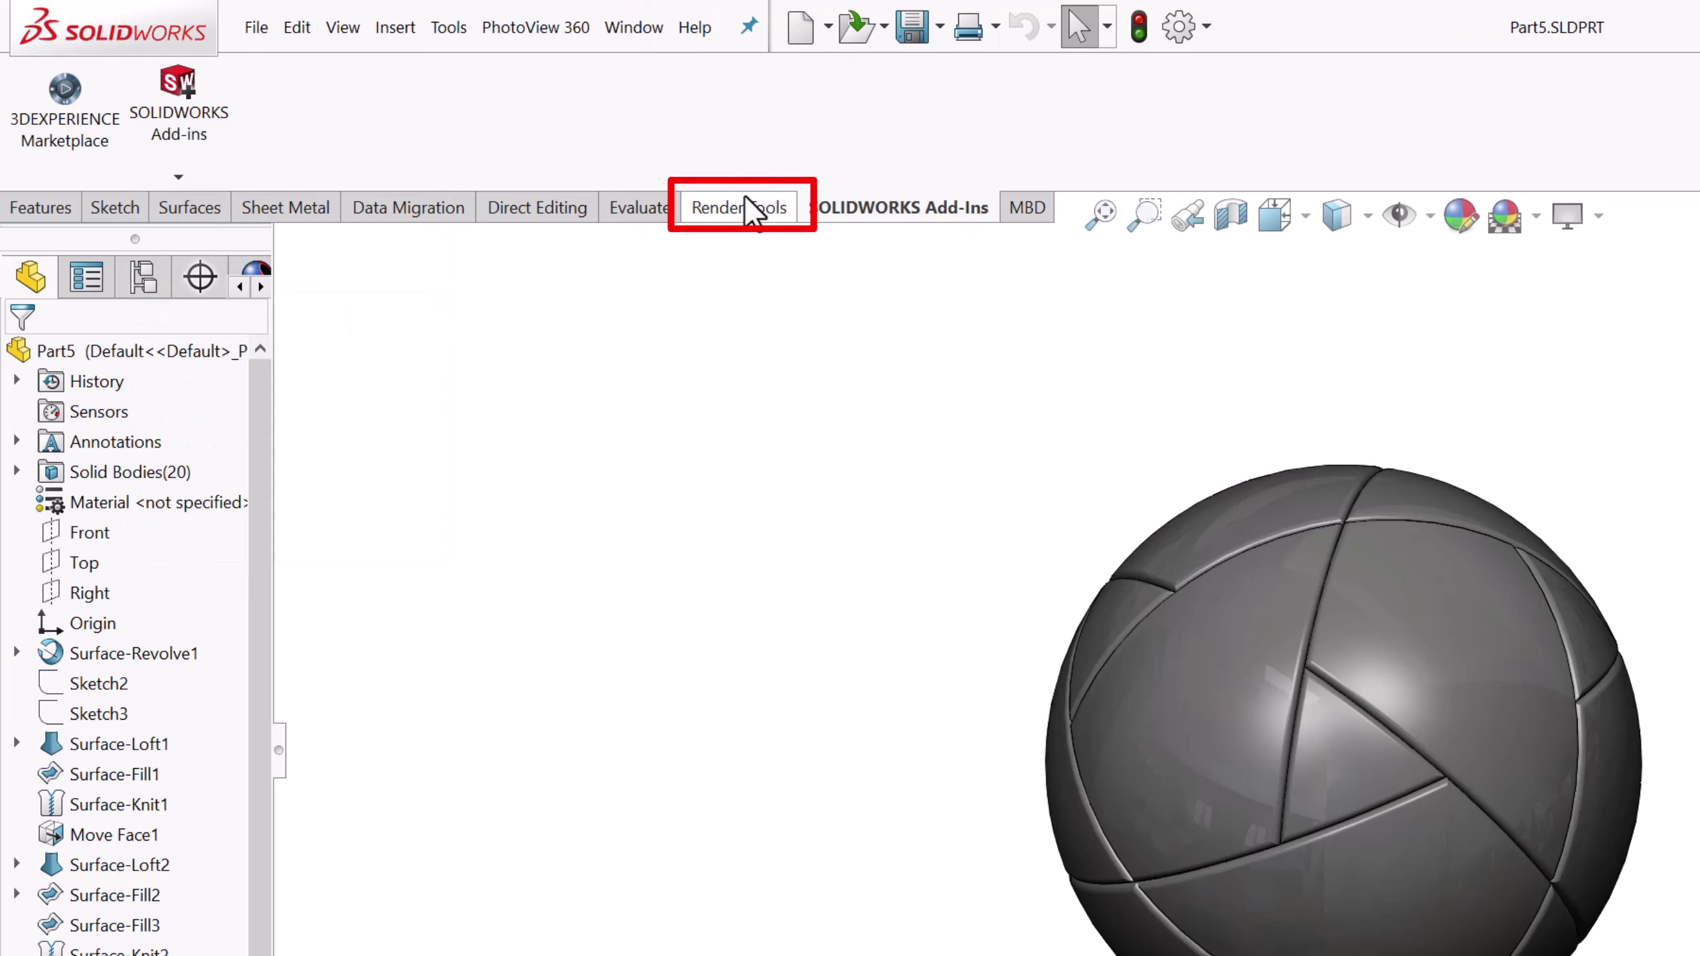
{"action": "left_click", "coordinate": [748, 224]}
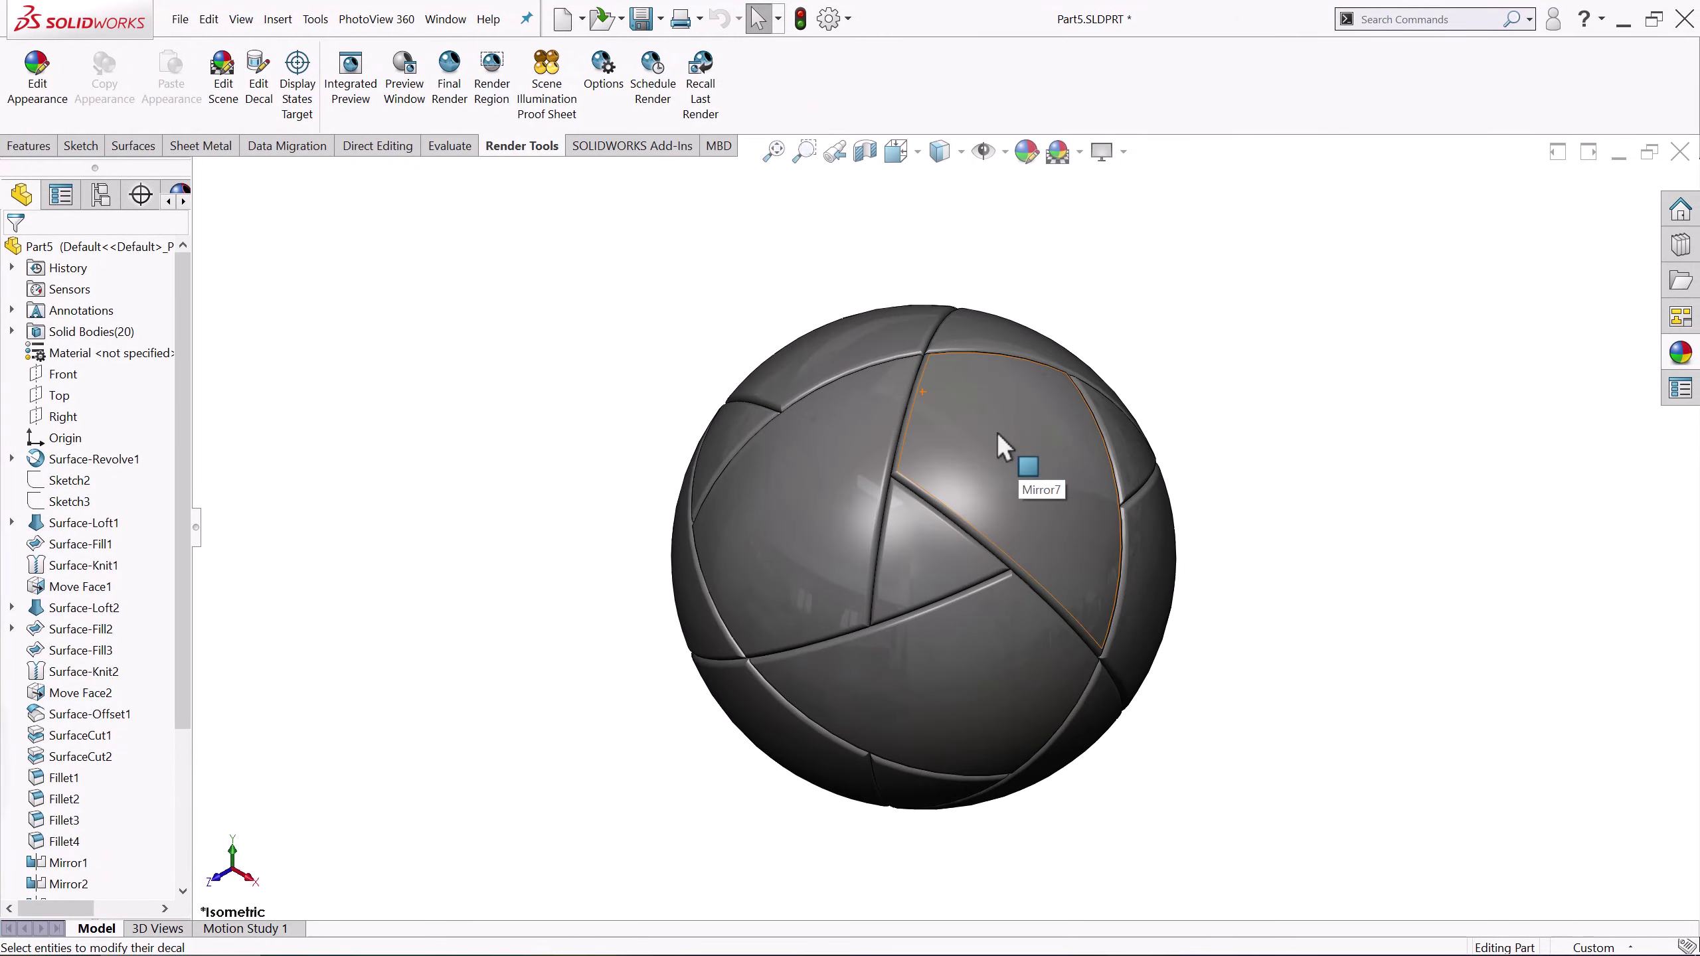
Isolate one curved panel of the ball and orient it toward the viewer
{"action": "right_click", "coordinate": [996, 430]}
{"action": "left_click", "coordinate": [1051, 857]}
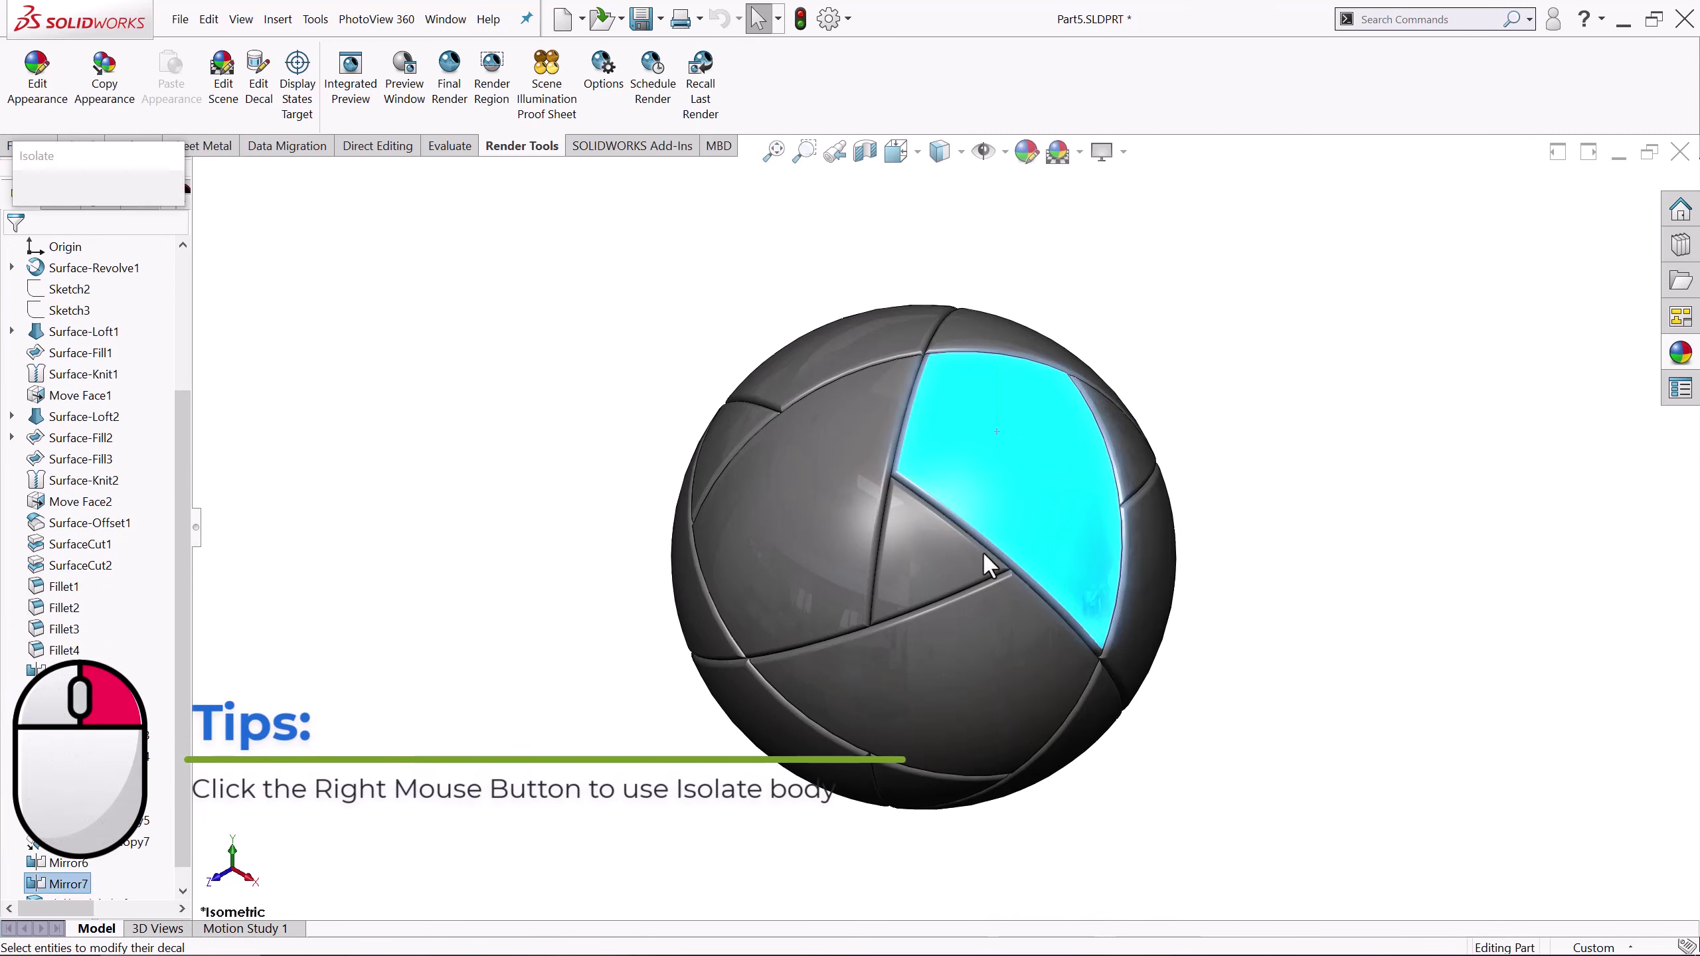
{"action": "mouse_move", "coordinate": [979, 500]}
{"action": "middle_mouse_down"}
{"action": "mouse_move", "coordinate": [1036, 413]}
{"action": "mouse_move", "coordinate": [998, 417]}
{"action": "mouse_move", "coordinate": [963, 467]}
{"action": "mouse_move", "coordinate": [983, 452]}
{"action": "mouse_move", "coordinate": [982, 507]}
{"action": "middle_mouse_up"}
{"action": "scroll", "coordinate": [982, 507], "scroll_direction": "down", "scroll_amount": 3}
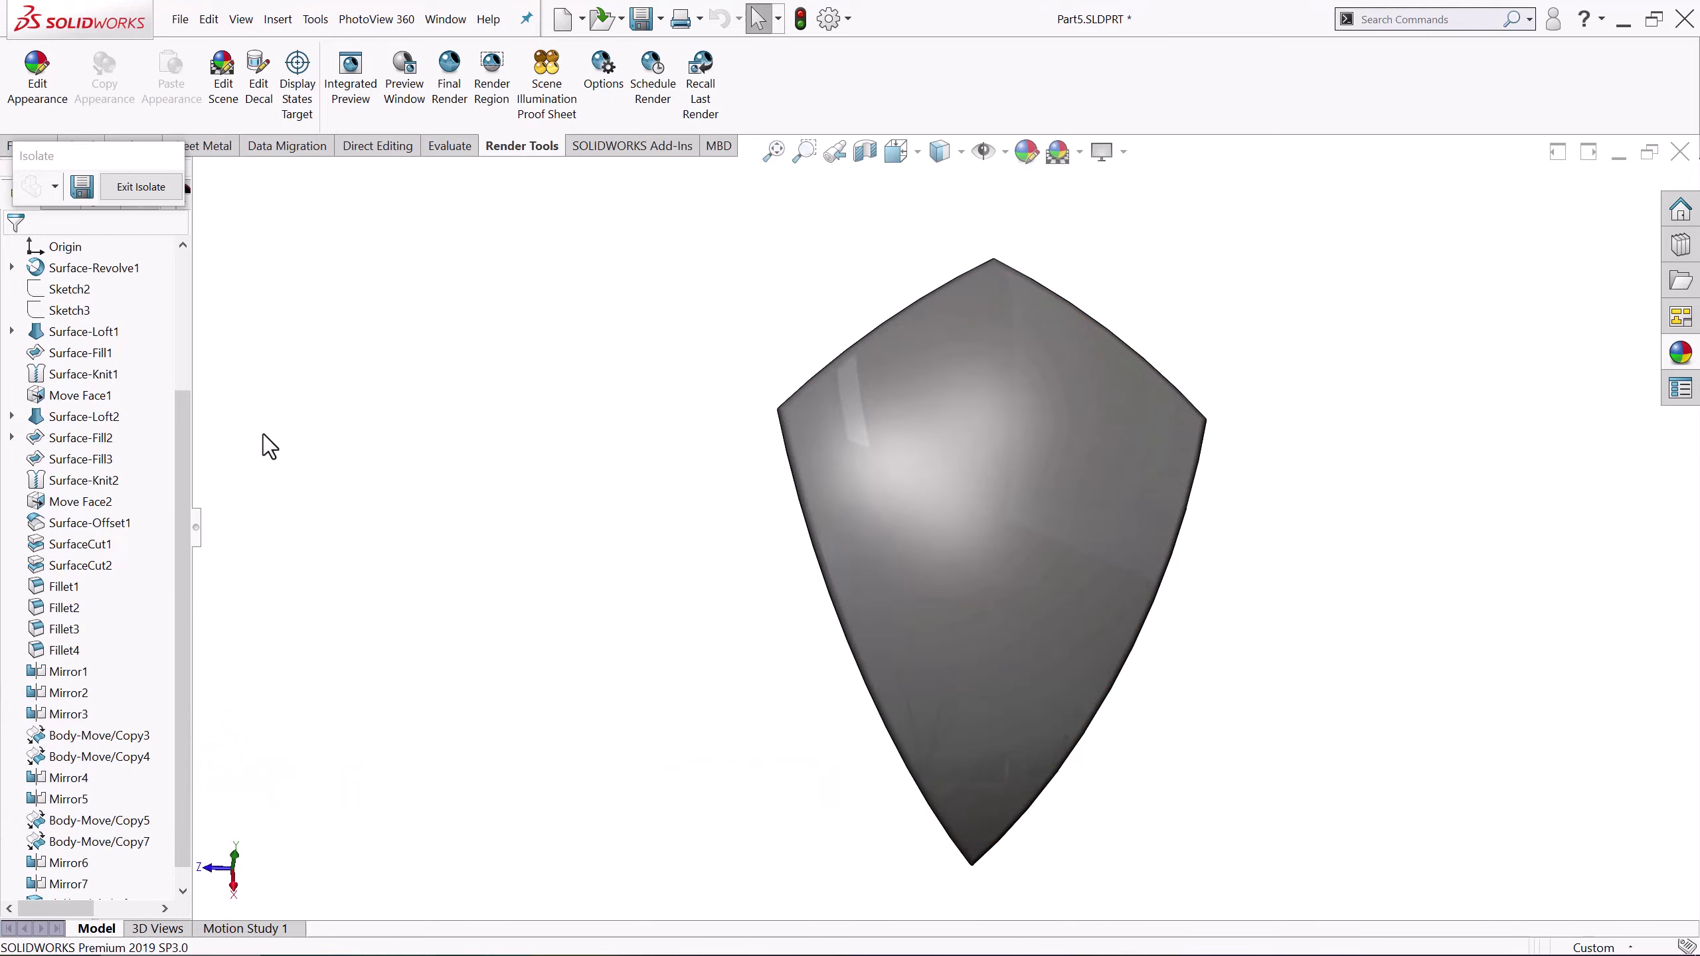
Start a new decal loaded with the decal-01.png image
{"action": "left_click", "coordinate": [261, 97]}
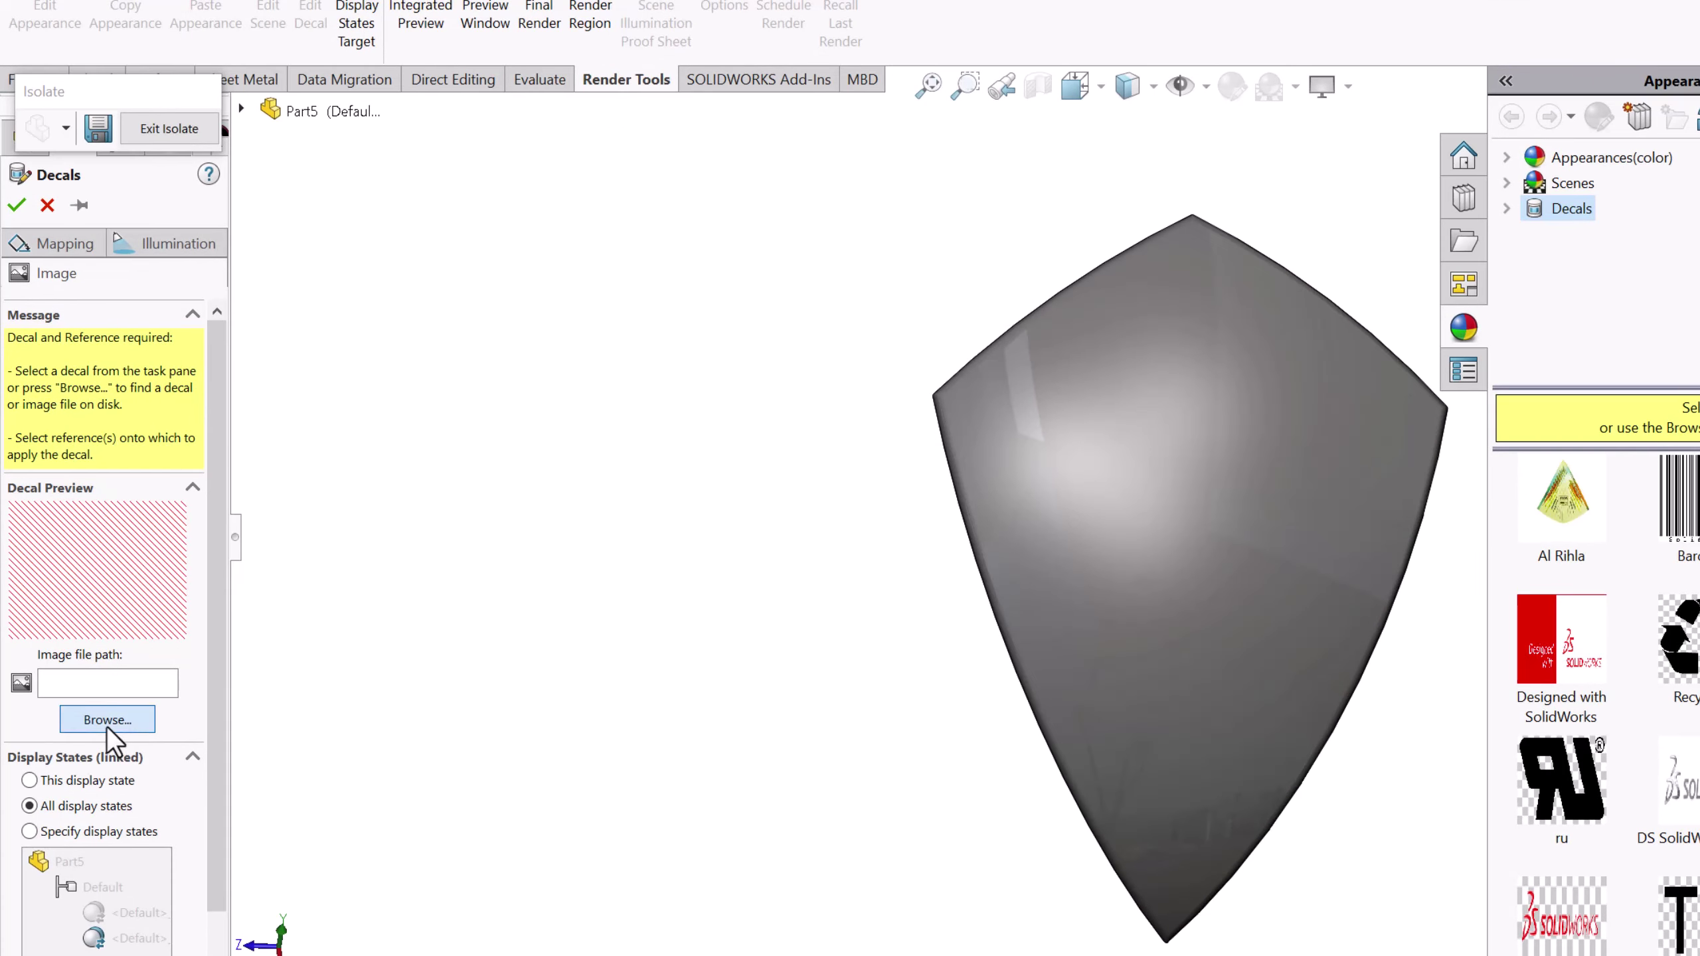
{"action": "left_click", "coordinate": [106, 725]}
{"action": "left_click", "coordinate": [671, 242]}
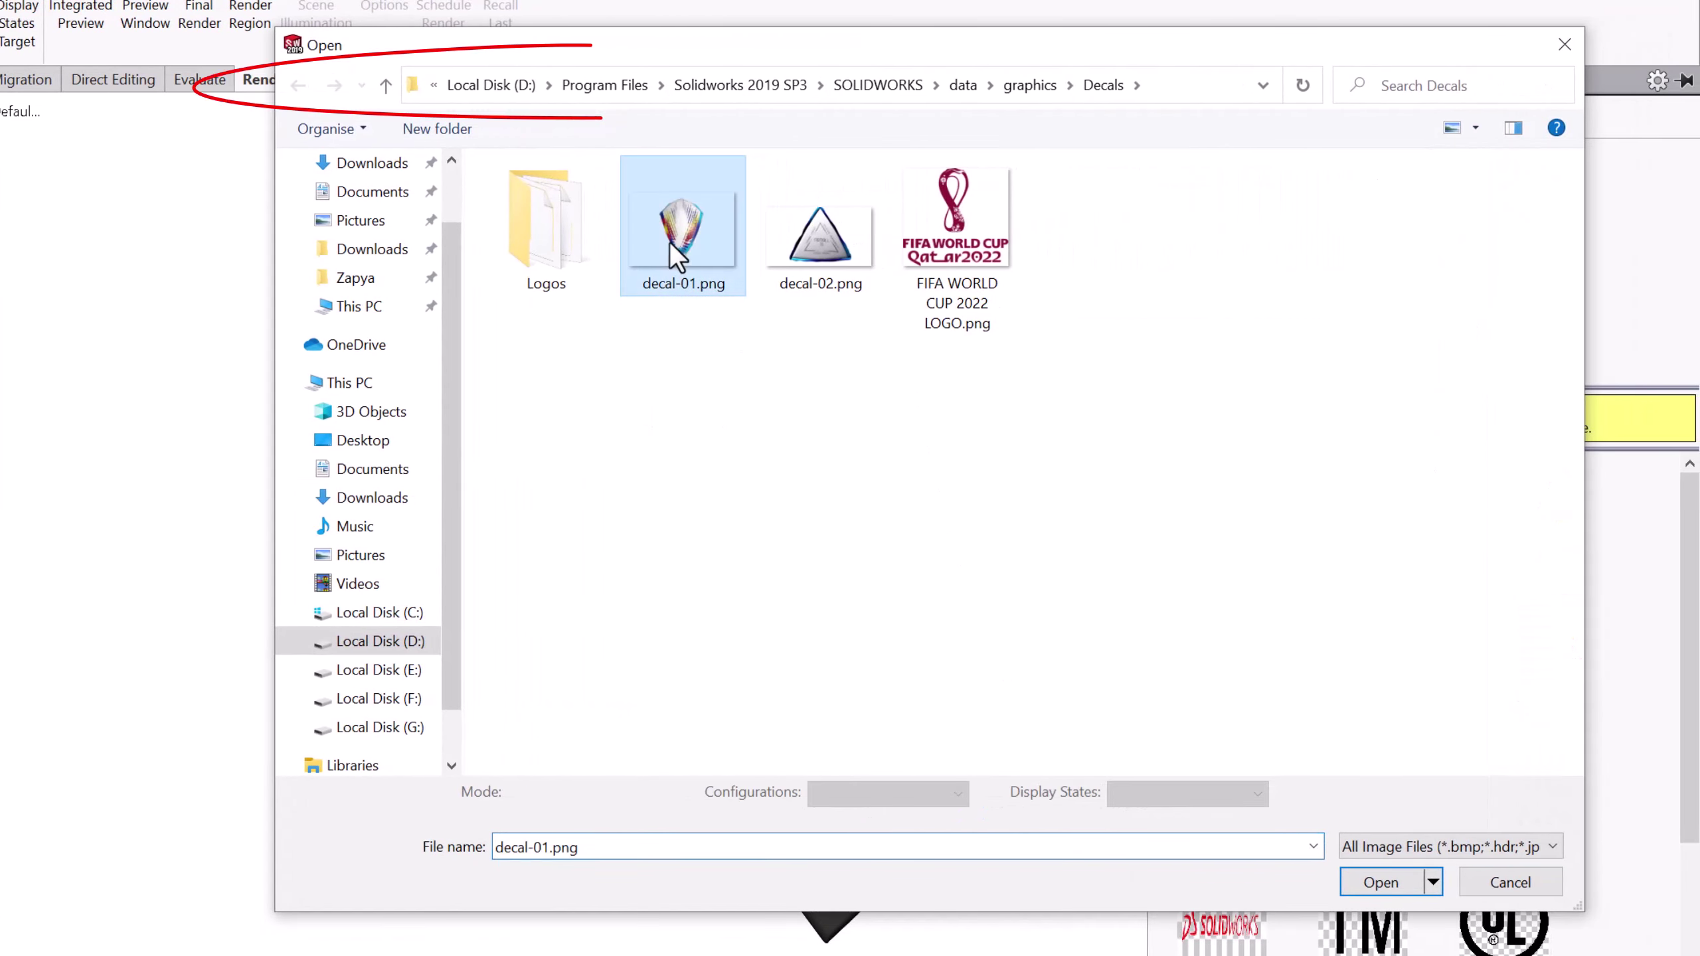
{"action": "left_click", "coordinate": [1381, 882]}
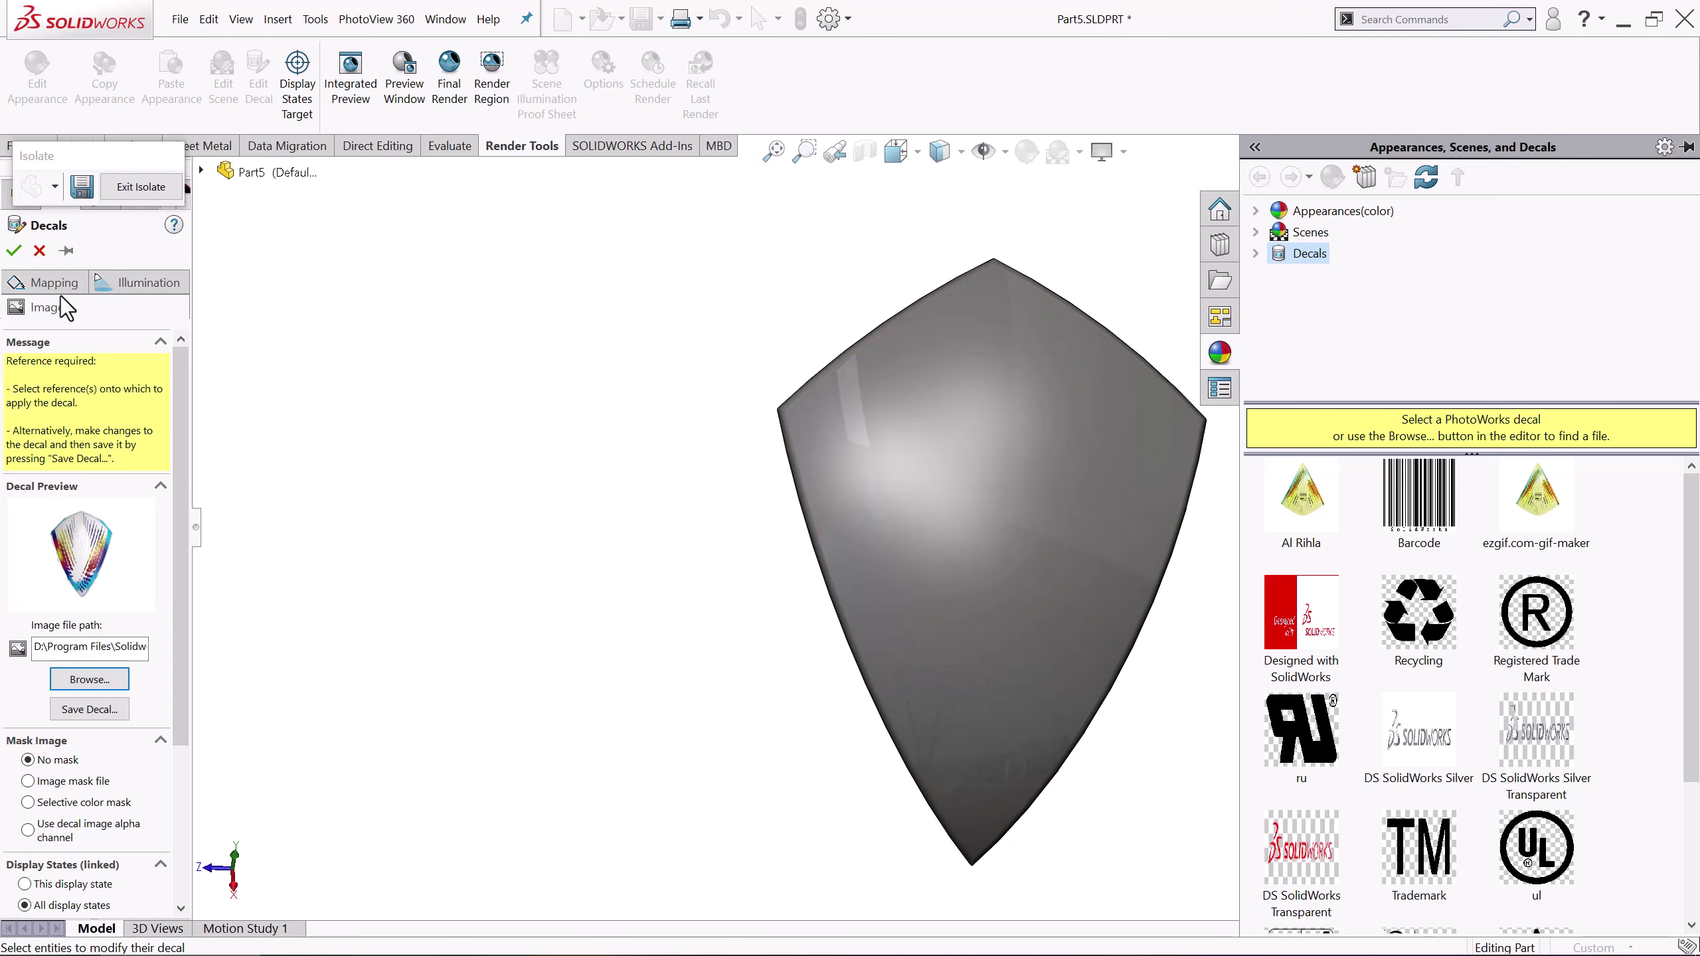
{"action": "left_click", "coordinate": [65, 291]}
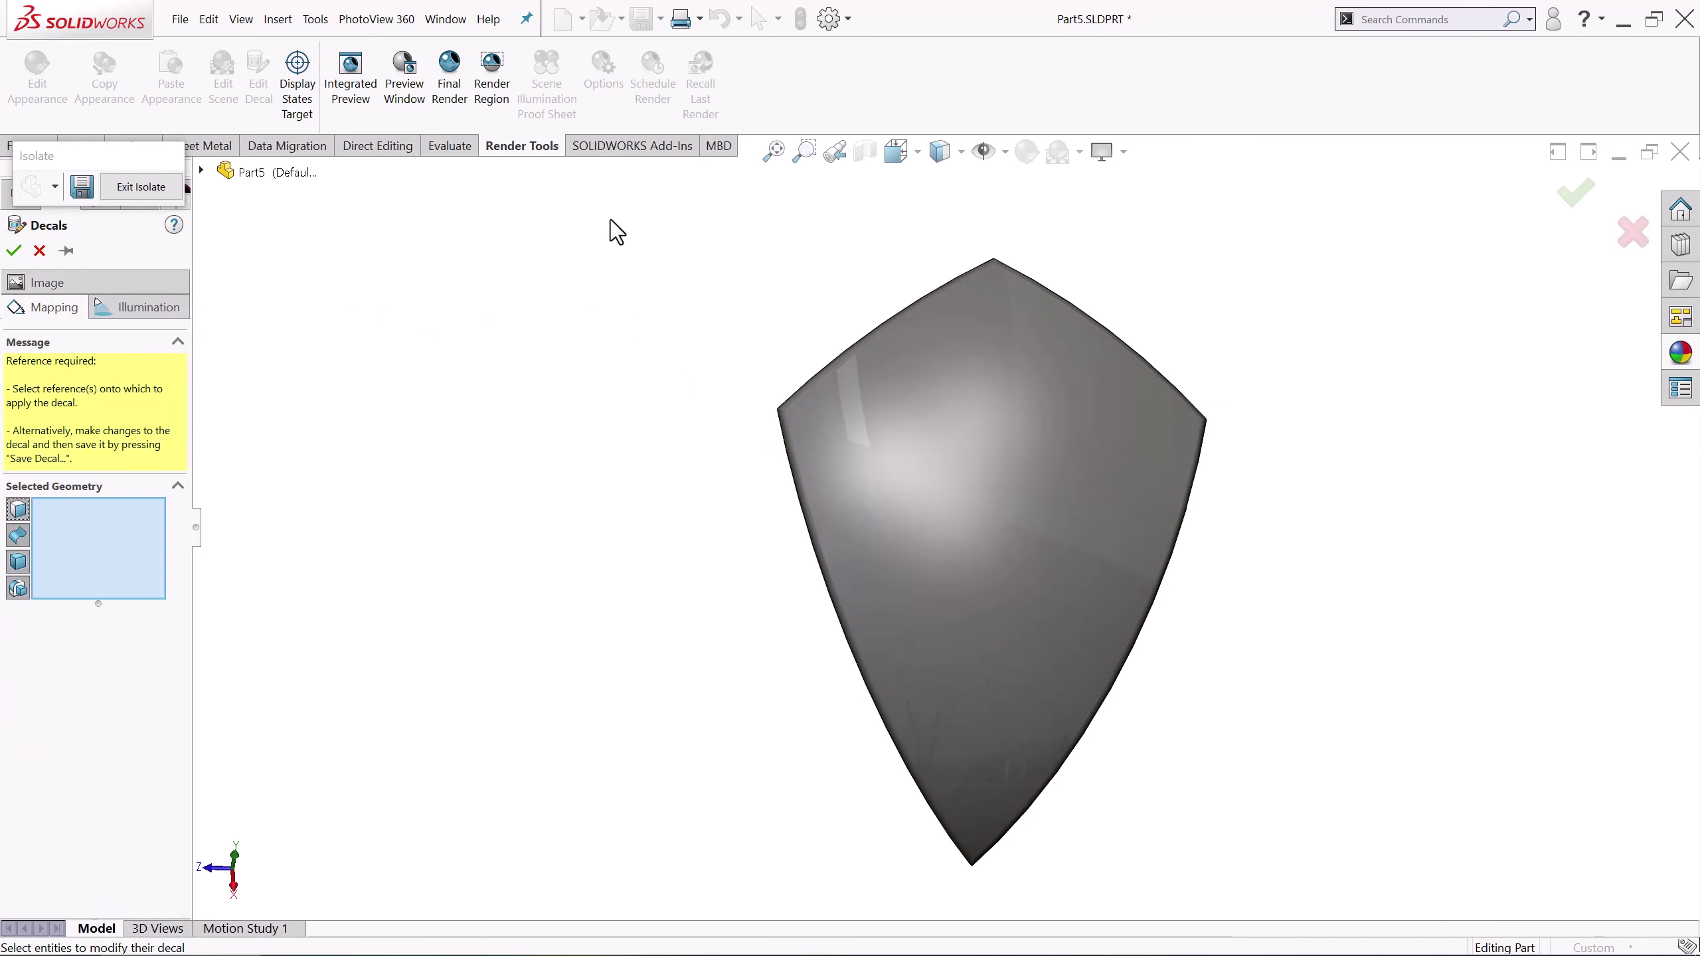
Map the decal onto all nine panel faces, projected from Face<9>, at 260 mm height
{"action": "left_click_drag", "start_coordinate": [611, 219], "coordinate": [979, 546]}
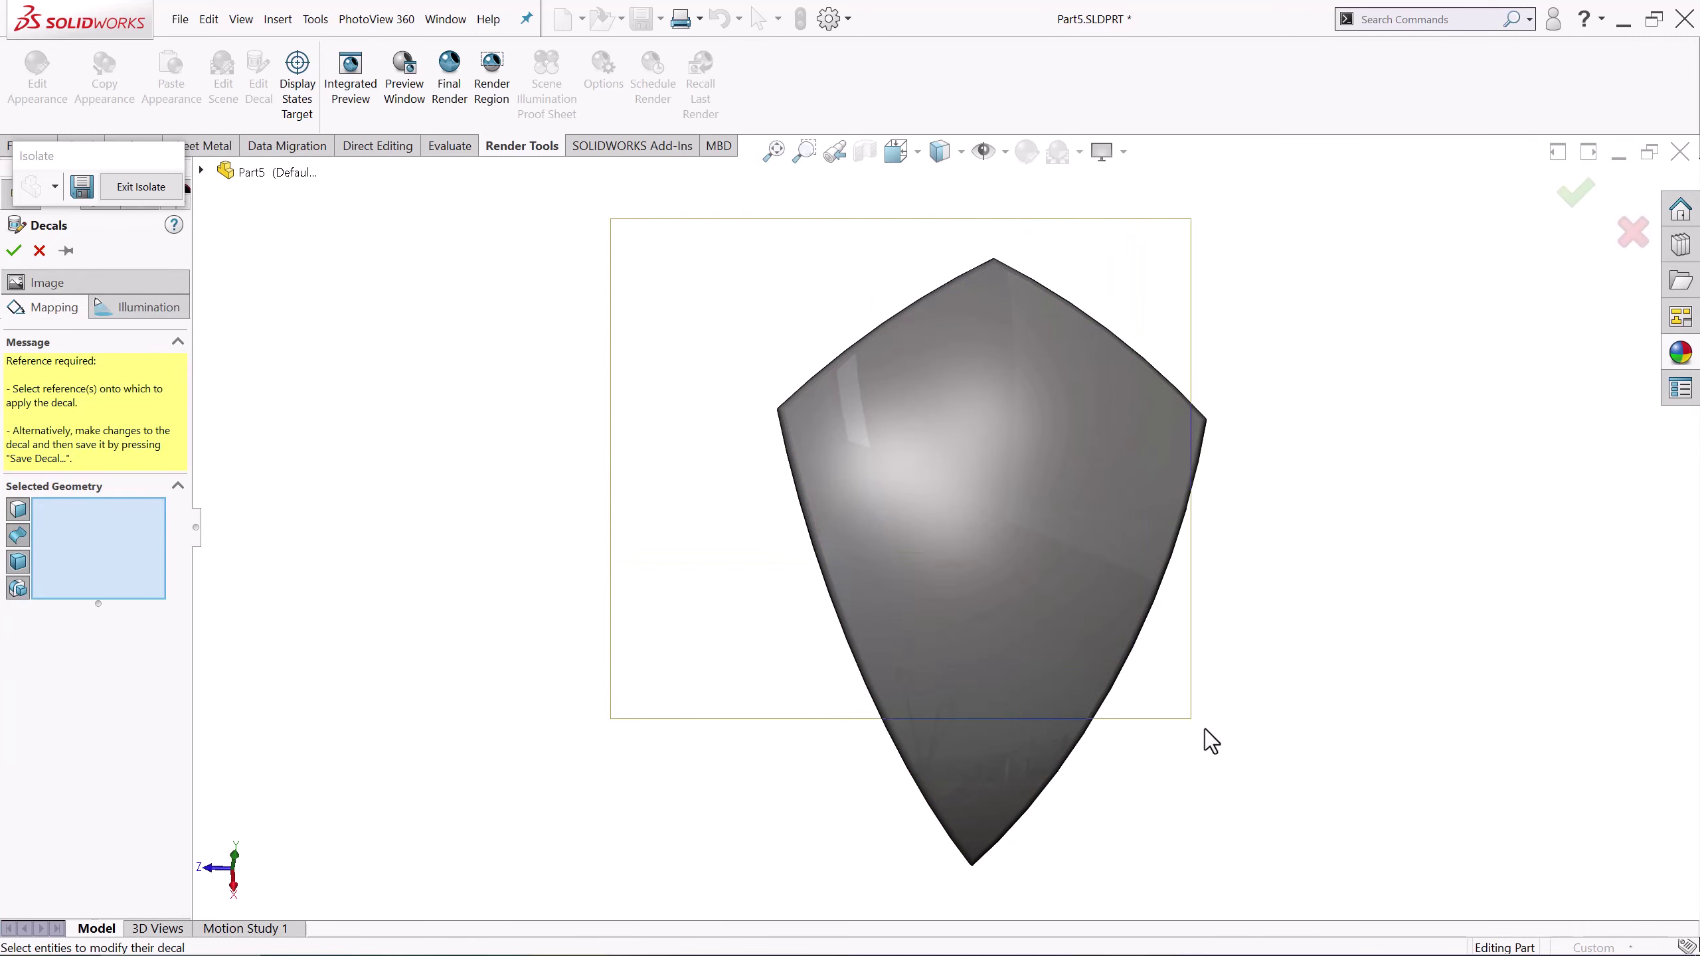
{"action": "left_click_drag", "start_coordinate": [1205, 727], "coordinate": [1291, 879]}
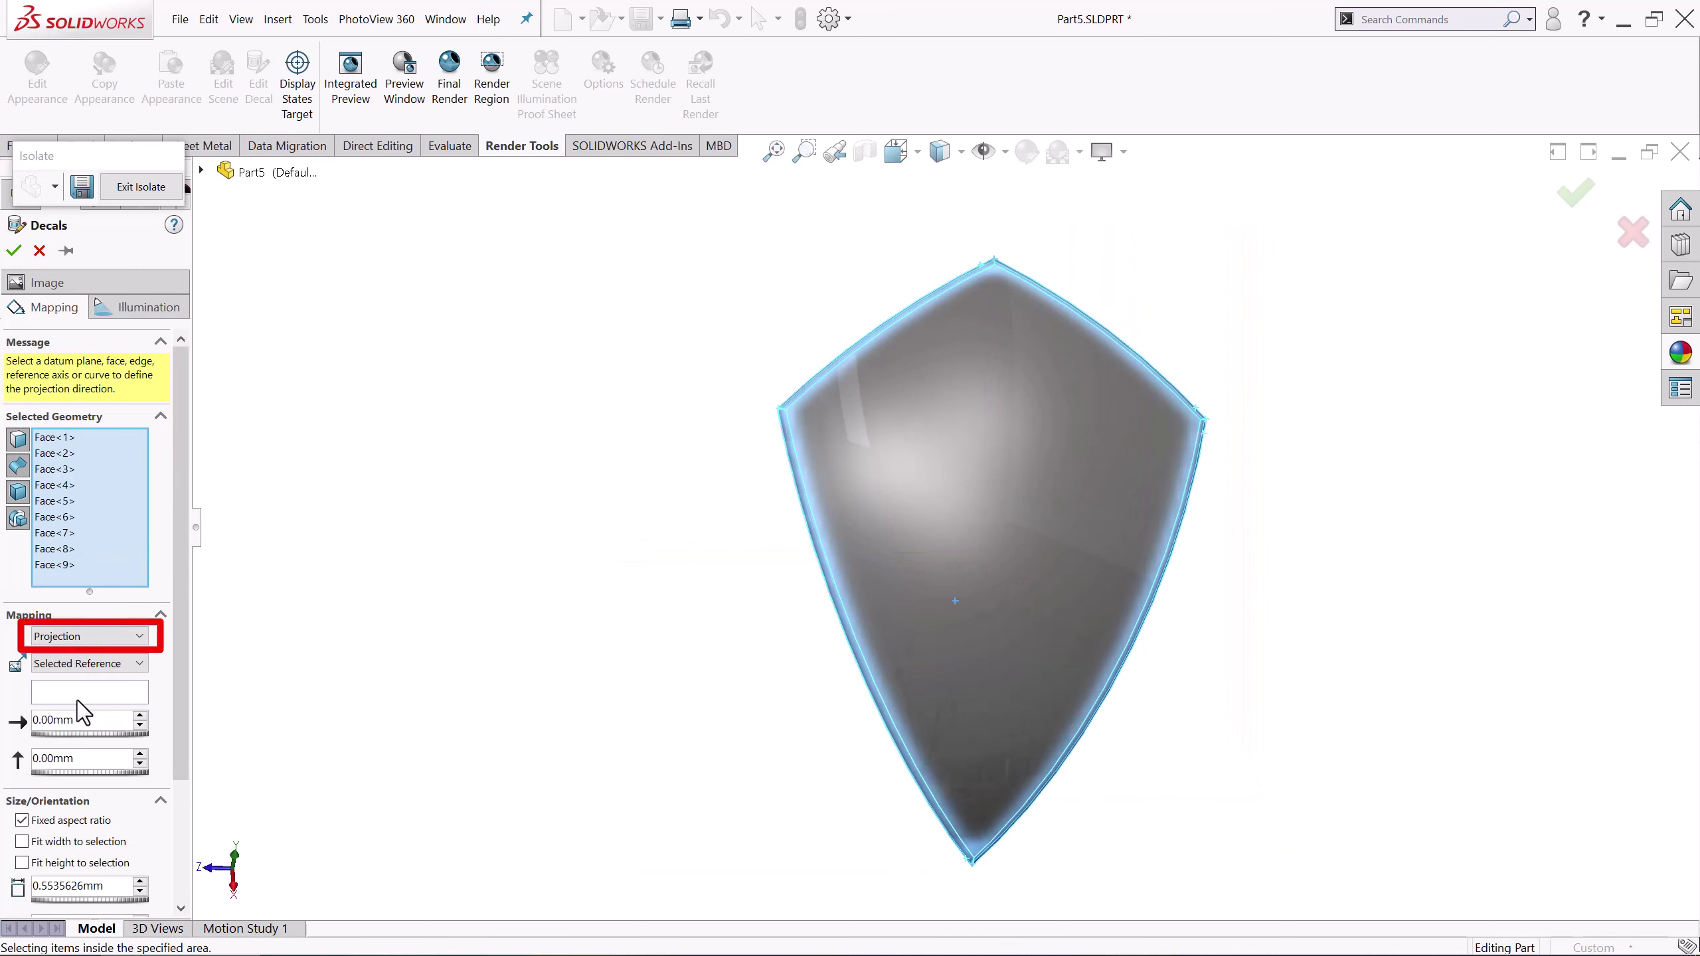
{"action": "left_click", "coordinate": [63, 693]}
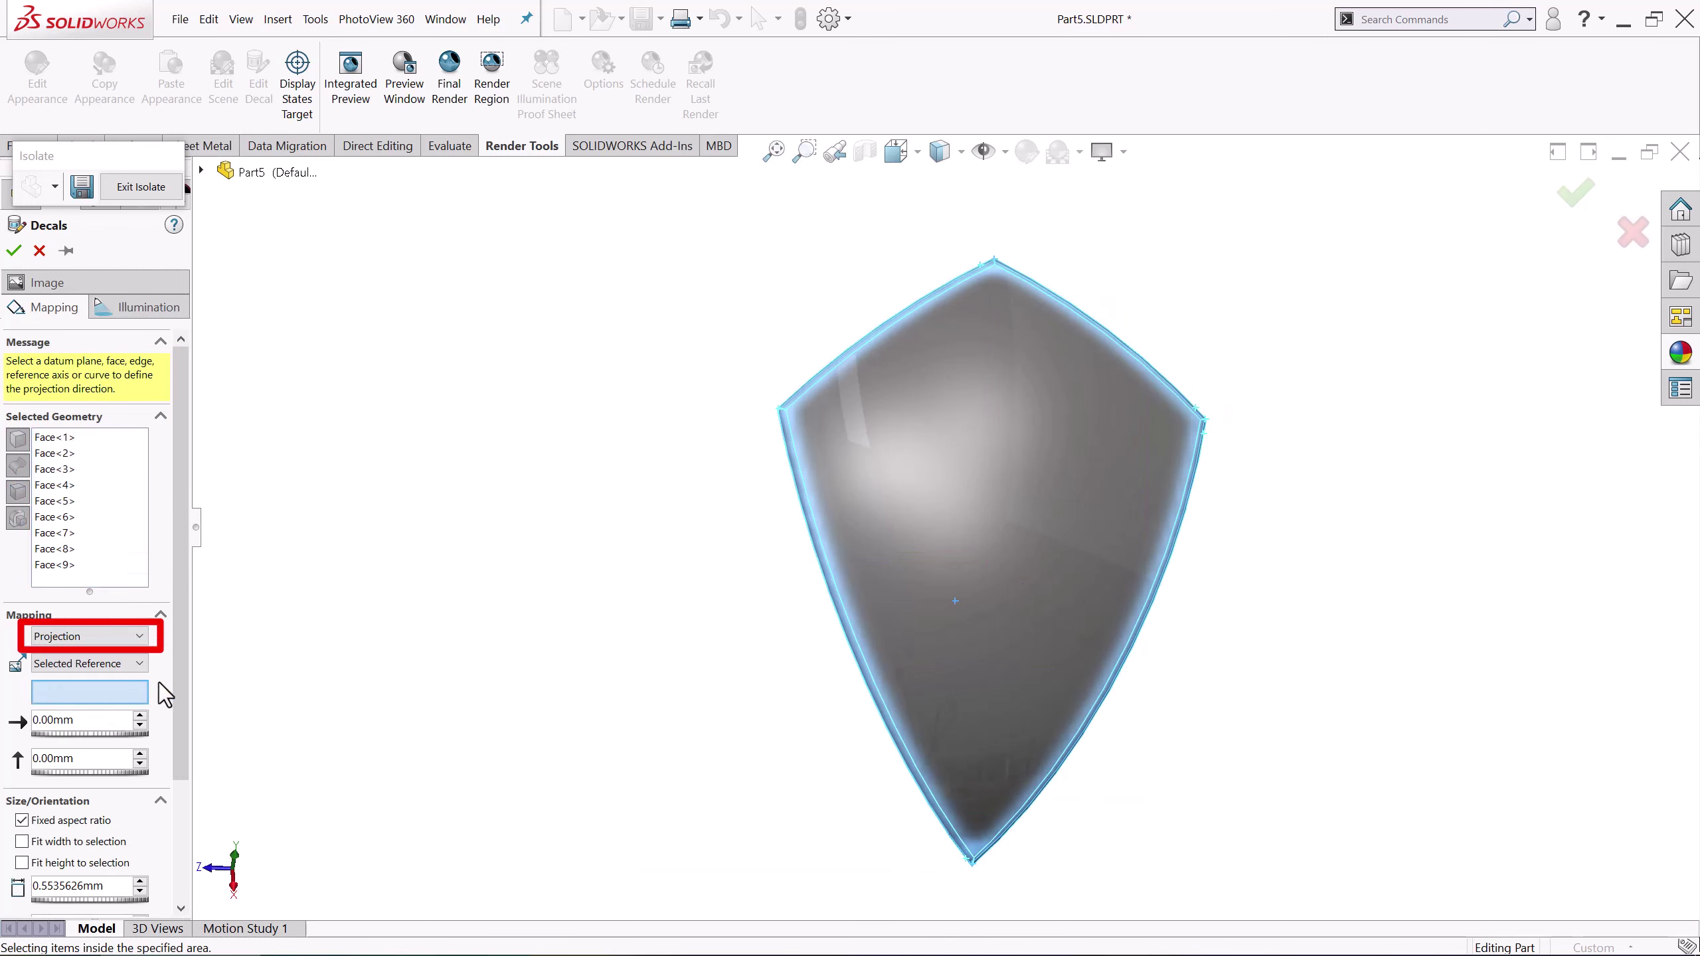
{"action": "left_click", "coordinate": [953, 473]}
{"action": "type", "text": "260"}
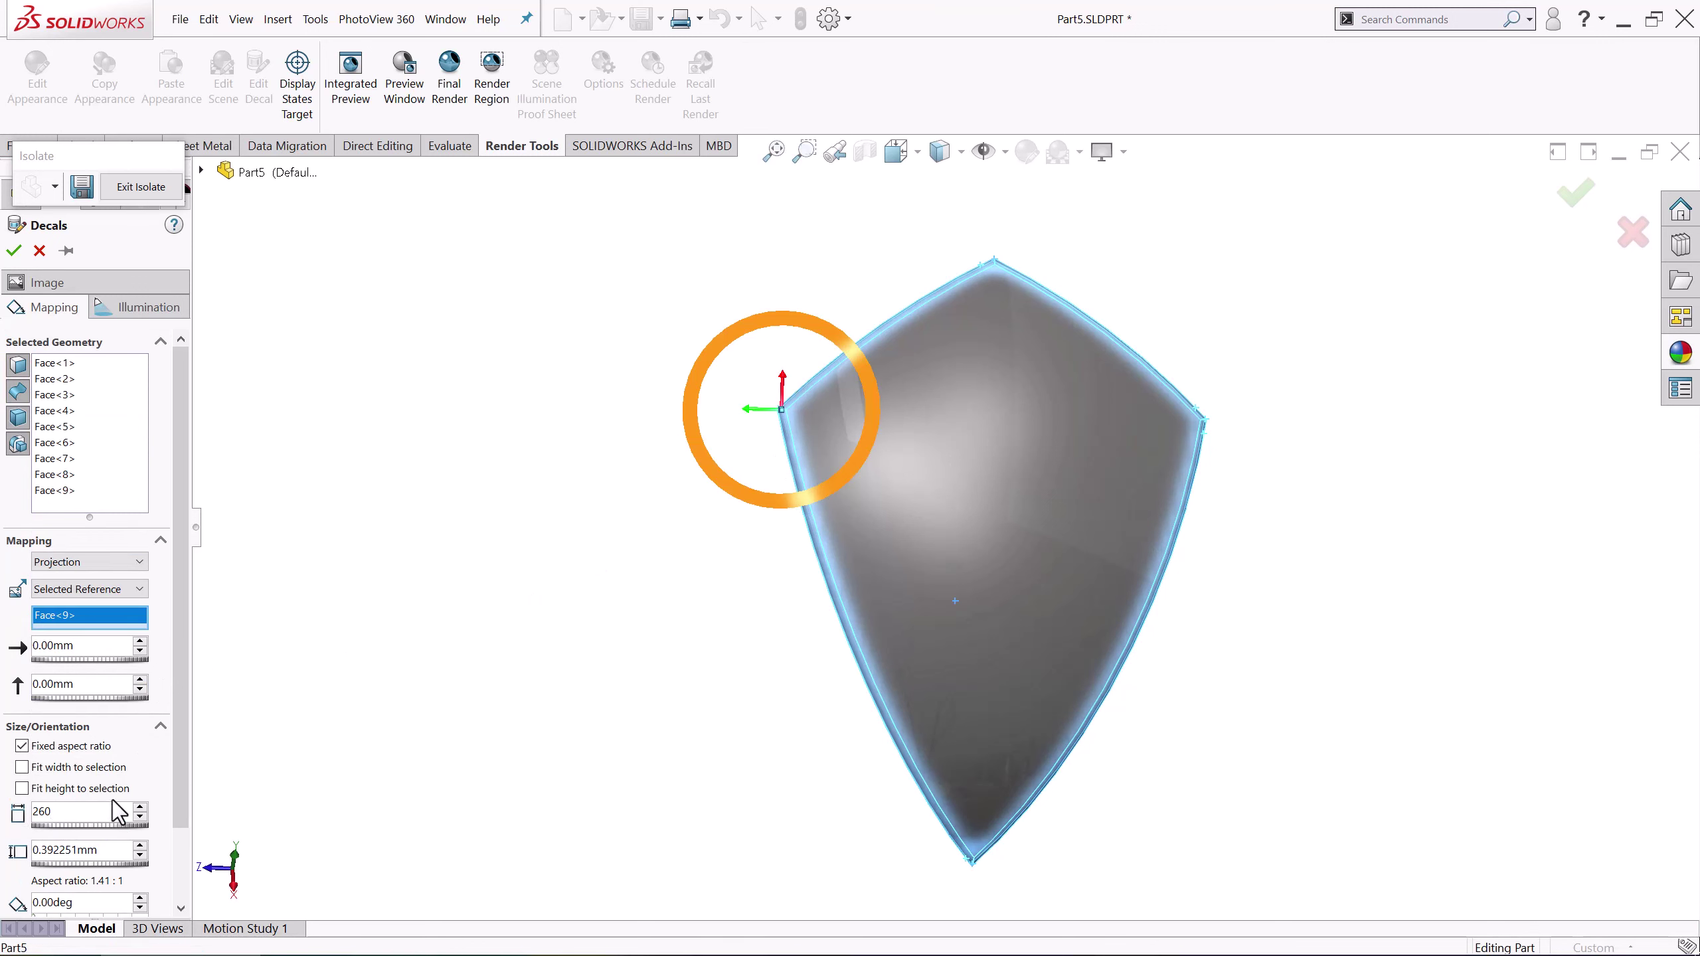
{"action": "key", "text": "Return"}
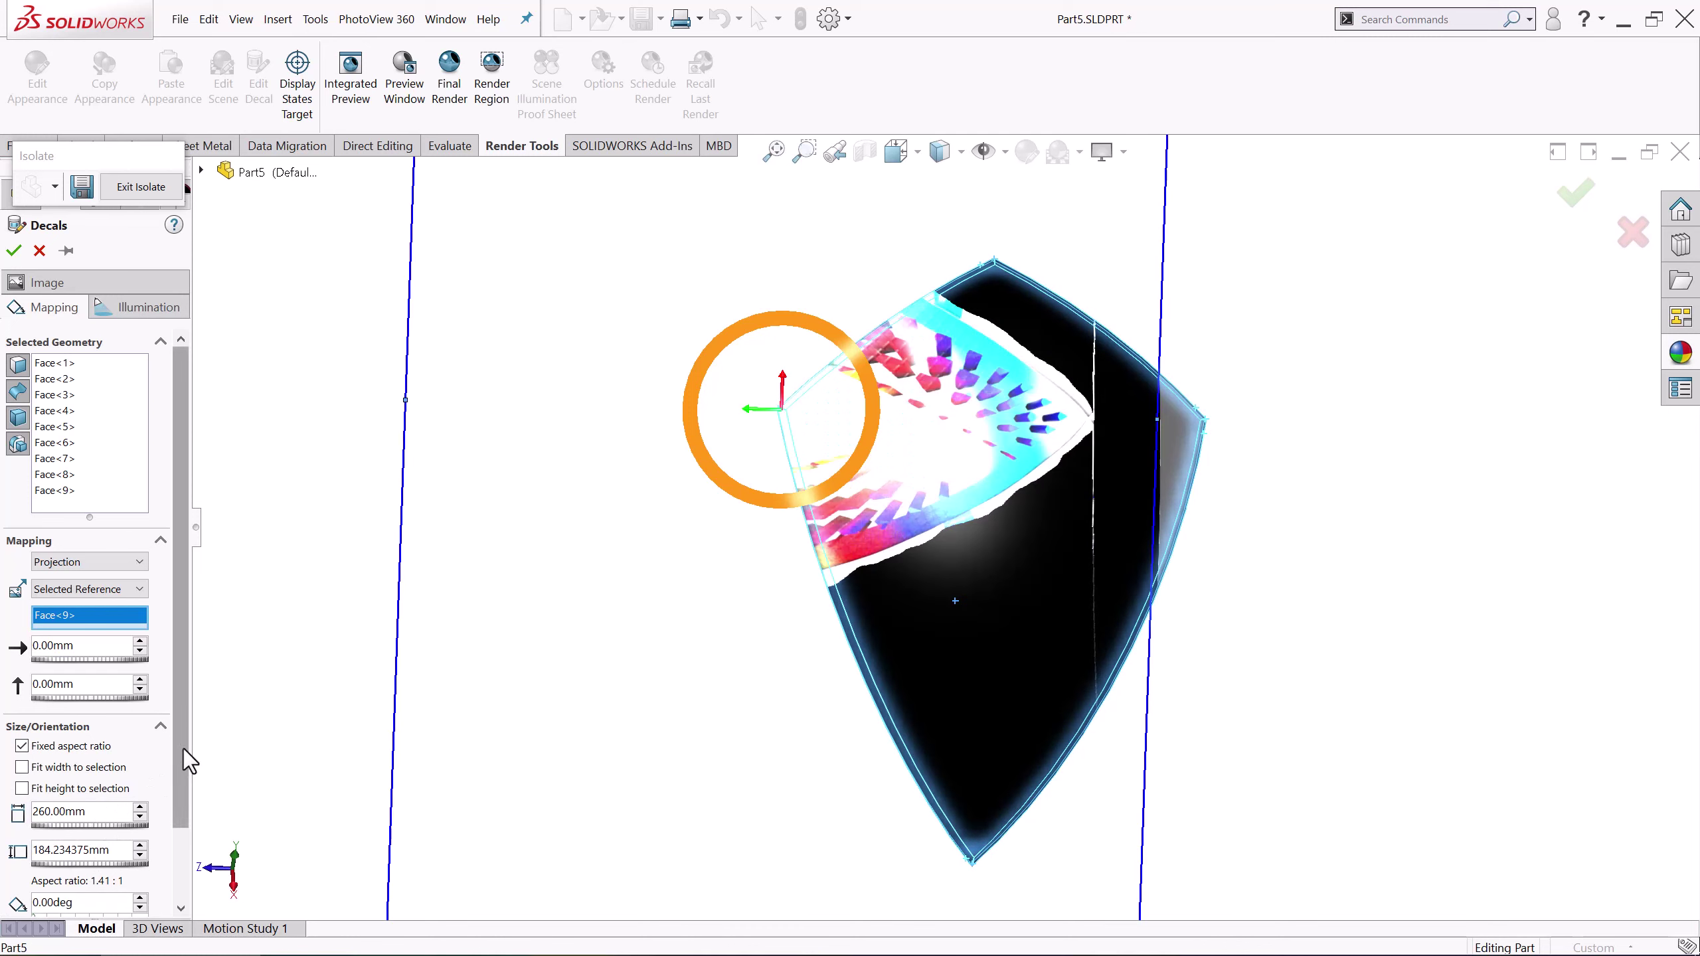
{"action": "scroll", "coordinate": [183, 749], "scroll_direction": "down", "scroll_amount": 1}
{"action": "type", "text": "270"}
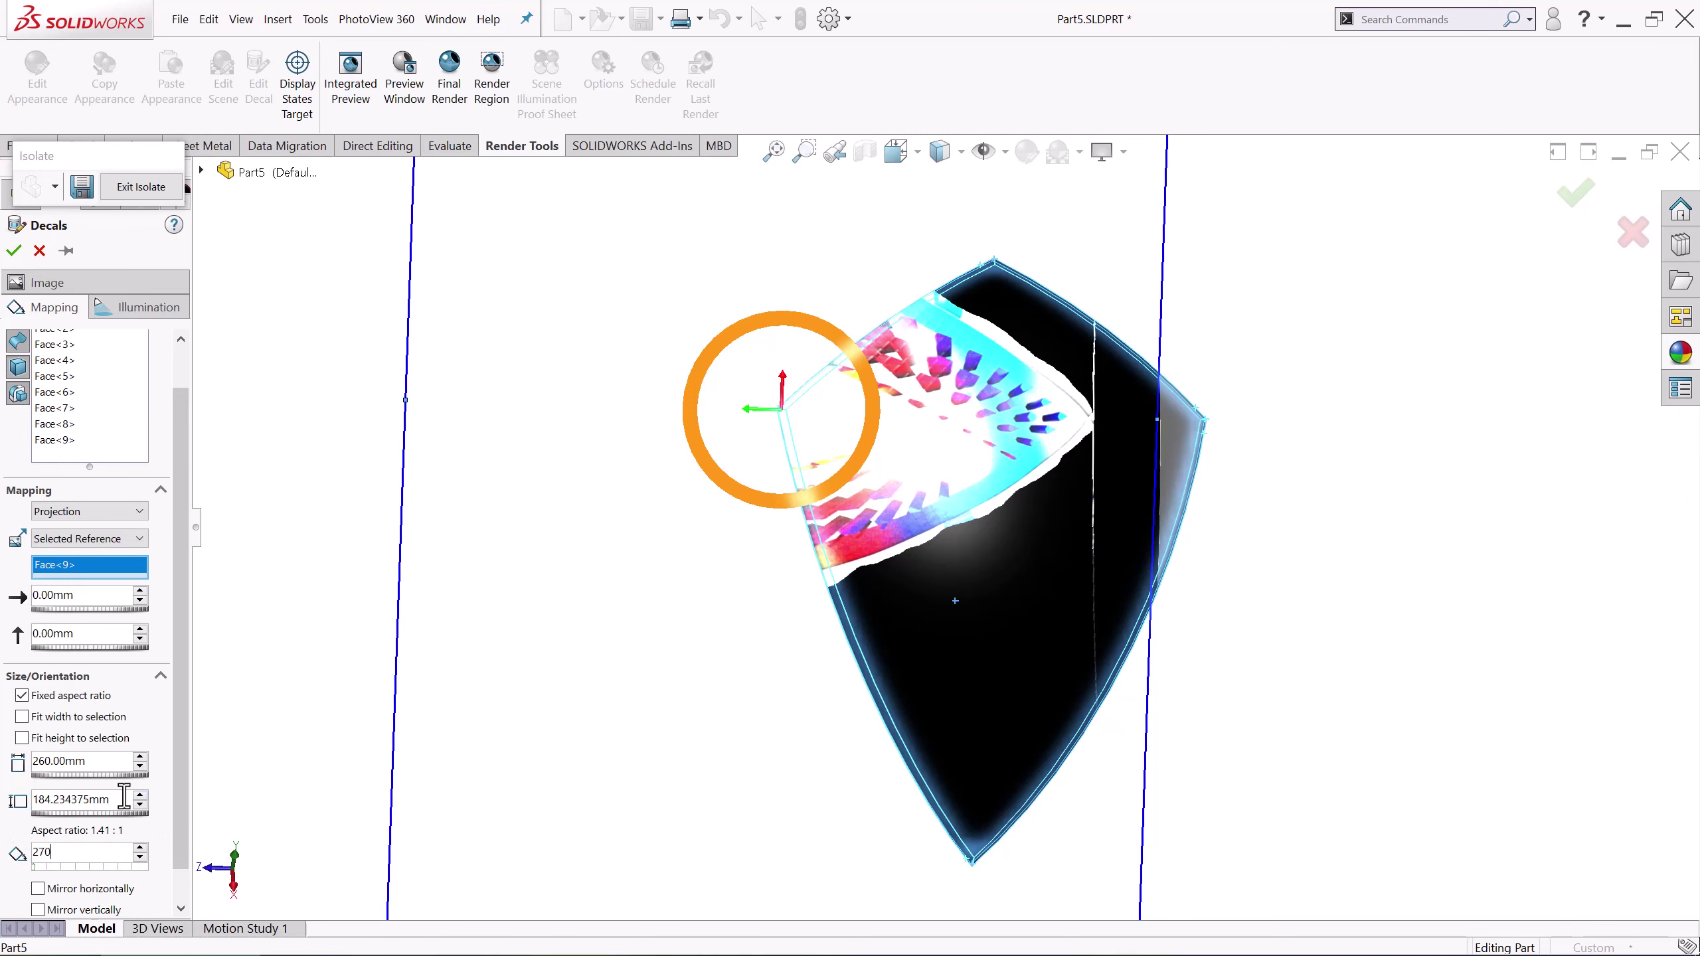
Rotate the decal 270° and drag it toward the centre of the curved panel
{"action": "key", "text": "Return"}
{"action": "left_click_drag", "start_coordinate": [940, 347], "coordinate": [1176, 531]}
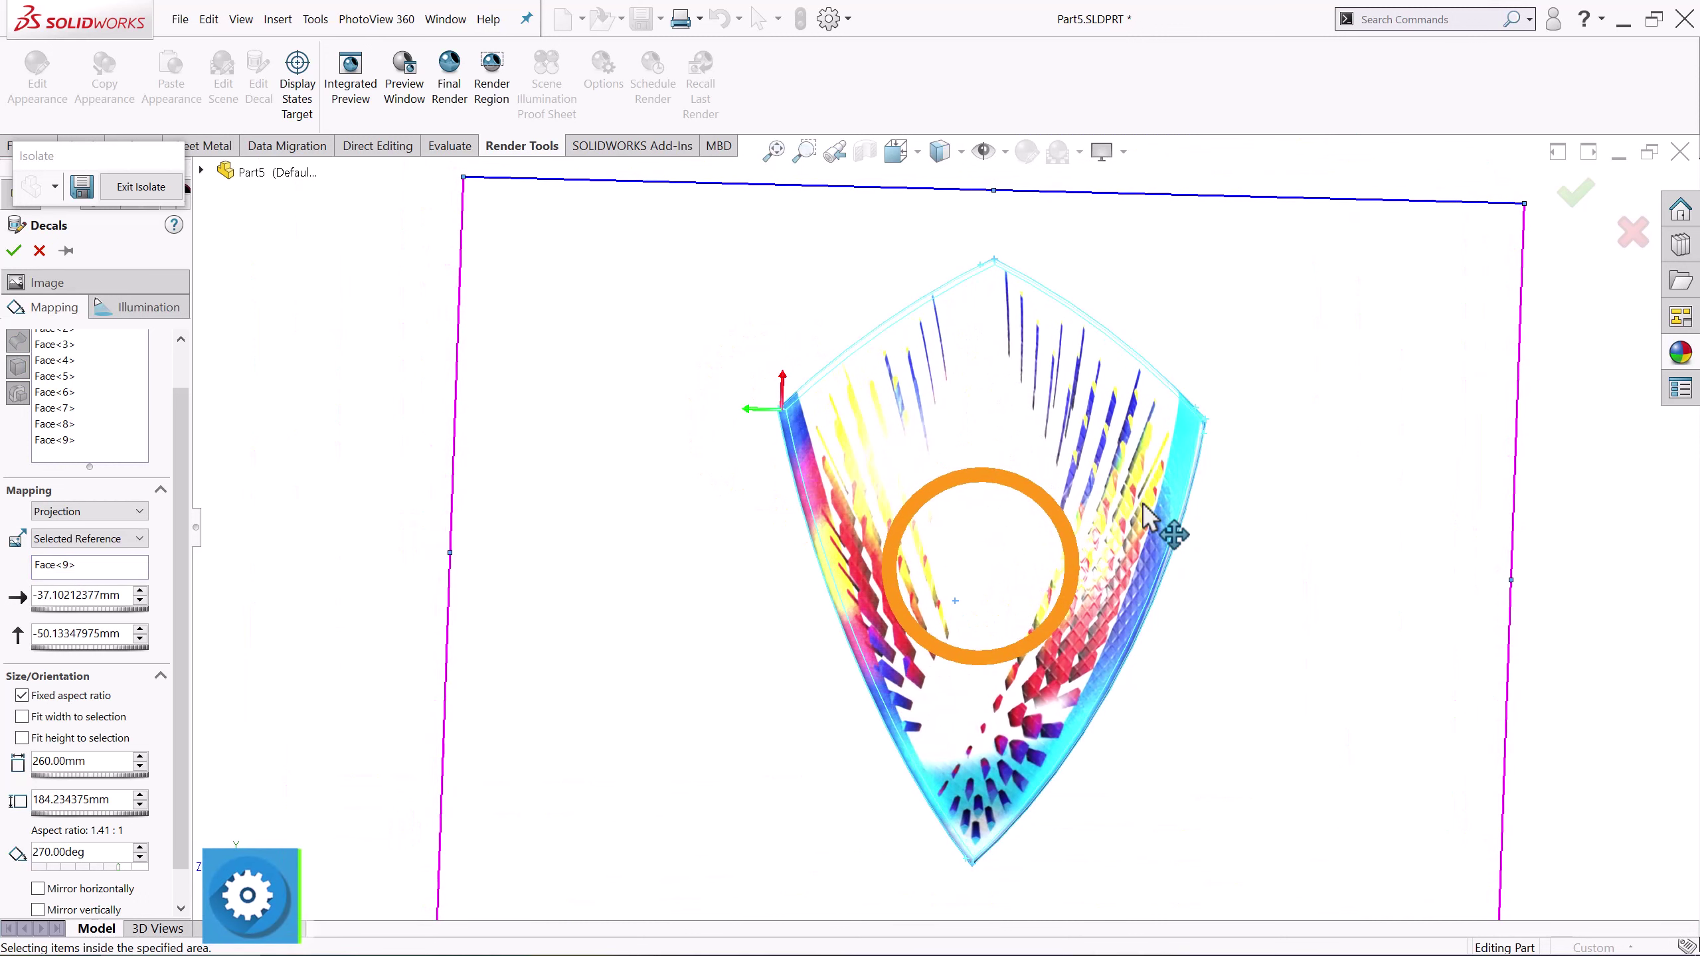
{"action": "mouse_move", "coordinate": [967, 323]}
{"action": "middle_mouse_down"}
{"action": "mouse_move", "coordinate": [1040, 382]}
{"action": "mouse_move", "coordinate": [1034, 428]}
{"action": "middle_mouse_up"}
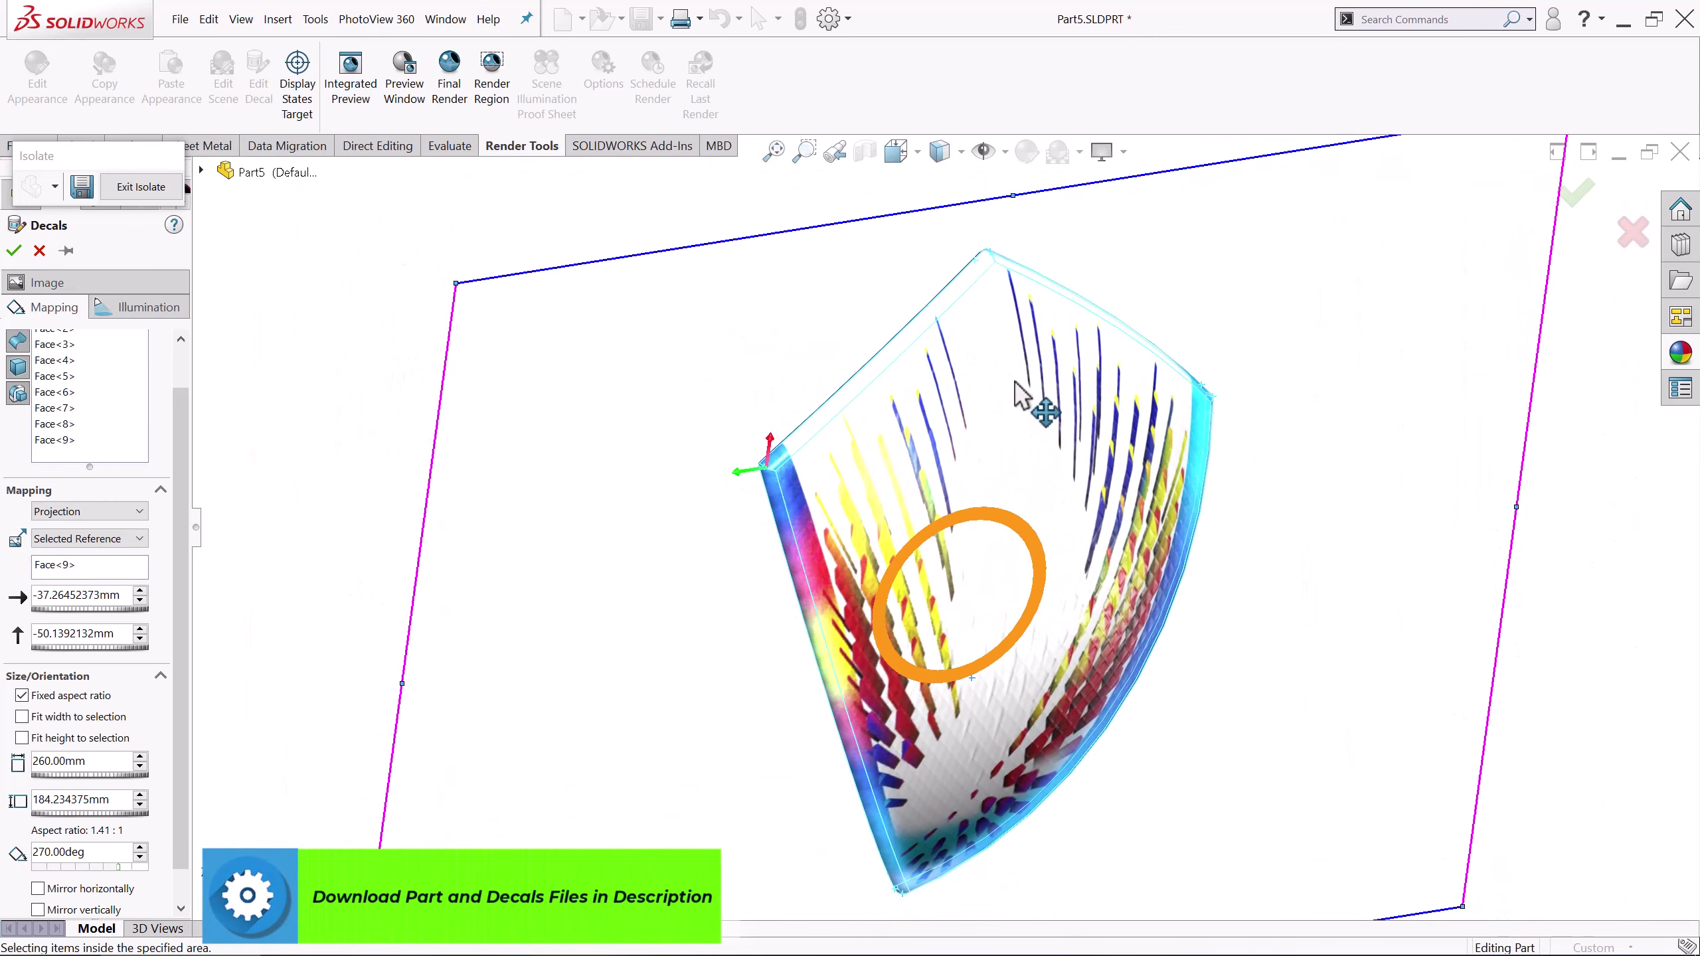
{"action": "left_click_drag", "start_coordinate": [1015, 383], "coordinate": [1019, 397]}
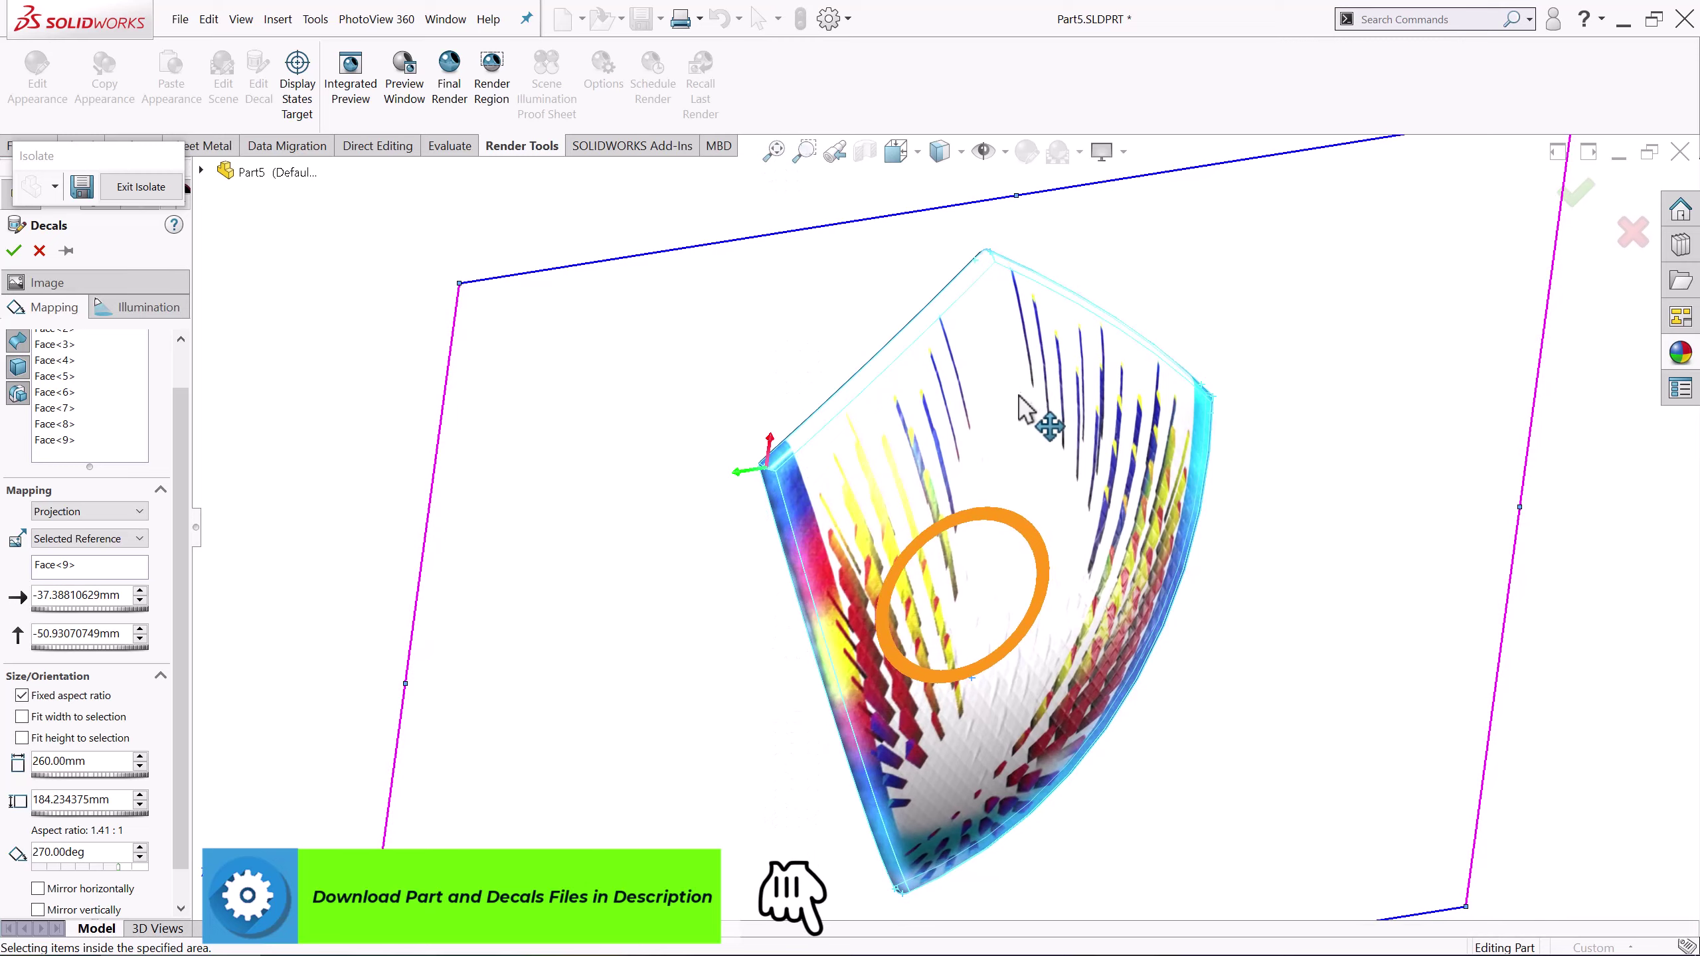
{"action": "middle_click_drag", "start_coordinate": [1019, 399], "coordinate": [971, 390]}
{"action": "scroll", "coordinate": [971, 390], "scroll_direction": "down", "scroll_amount": 3}
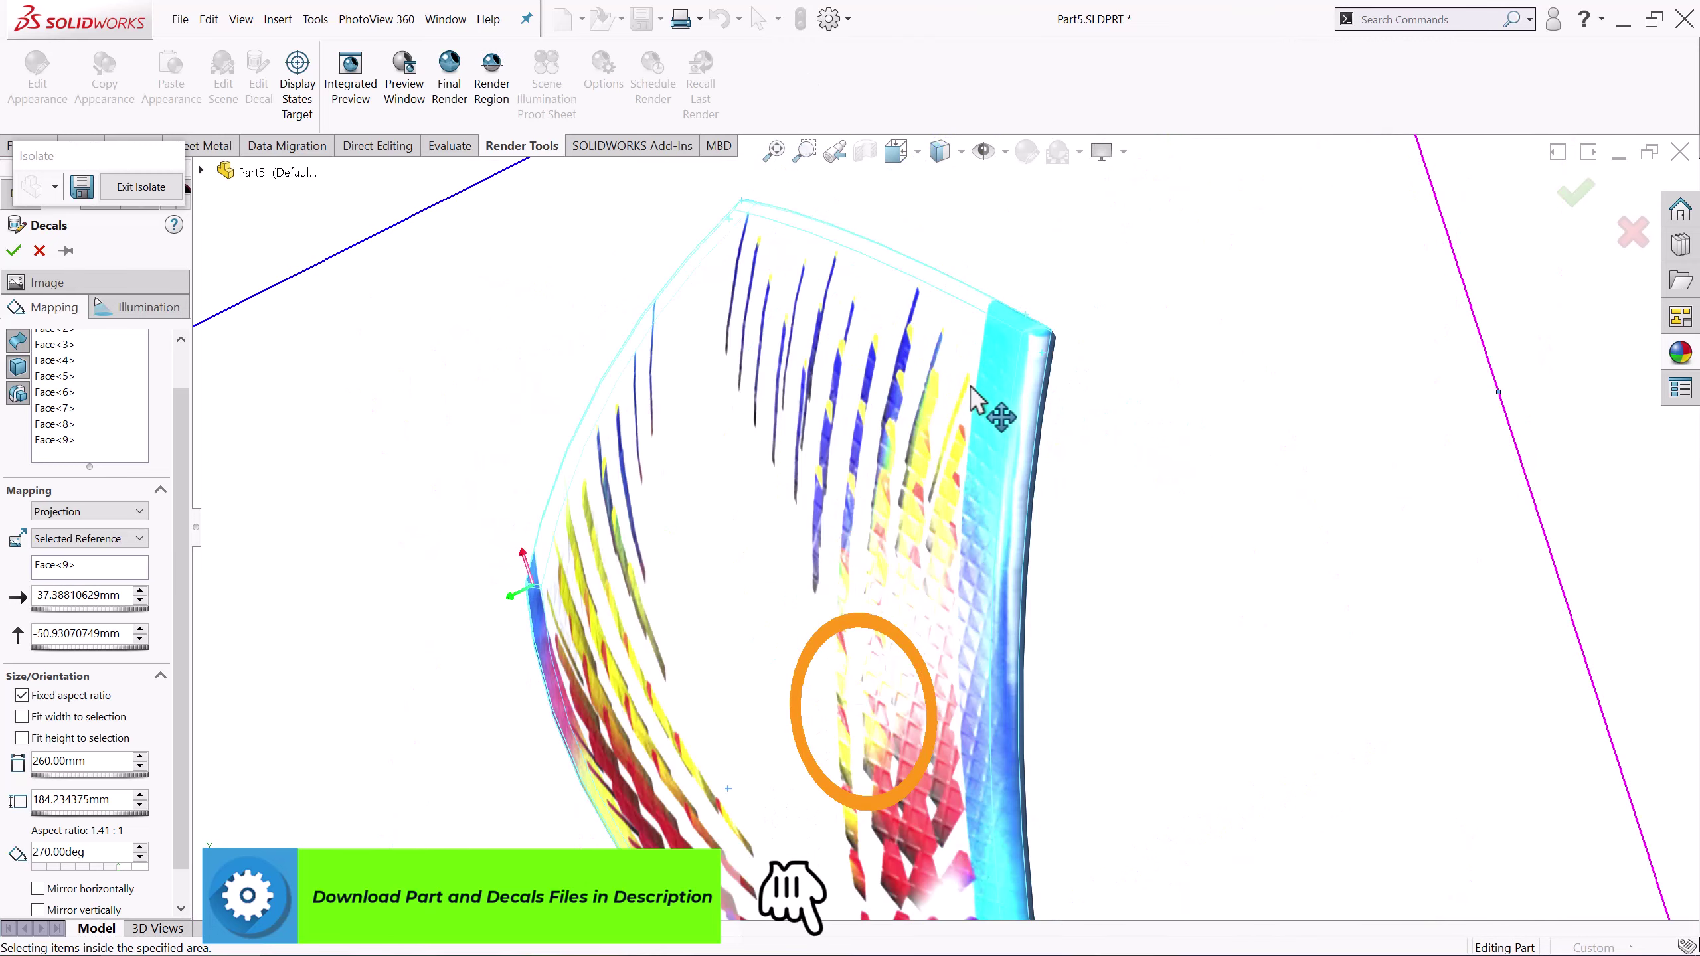
{"action": "left_click_drag", "start_coordinate": [907, 401], "coordinate": [922, 417]}
{"action": "mouse_move", "coordinate": [922, 418]}
{"action": "middle_mouse_down"}
{"action": "mouse_move", "coordinate": [984, 438]}
{"action": "mouse_move", "coordinate": [1073, 380]}
{"action": "mouse_move", "coordinate": [1043, 353]}
{"action": "middle_mouse_up"}
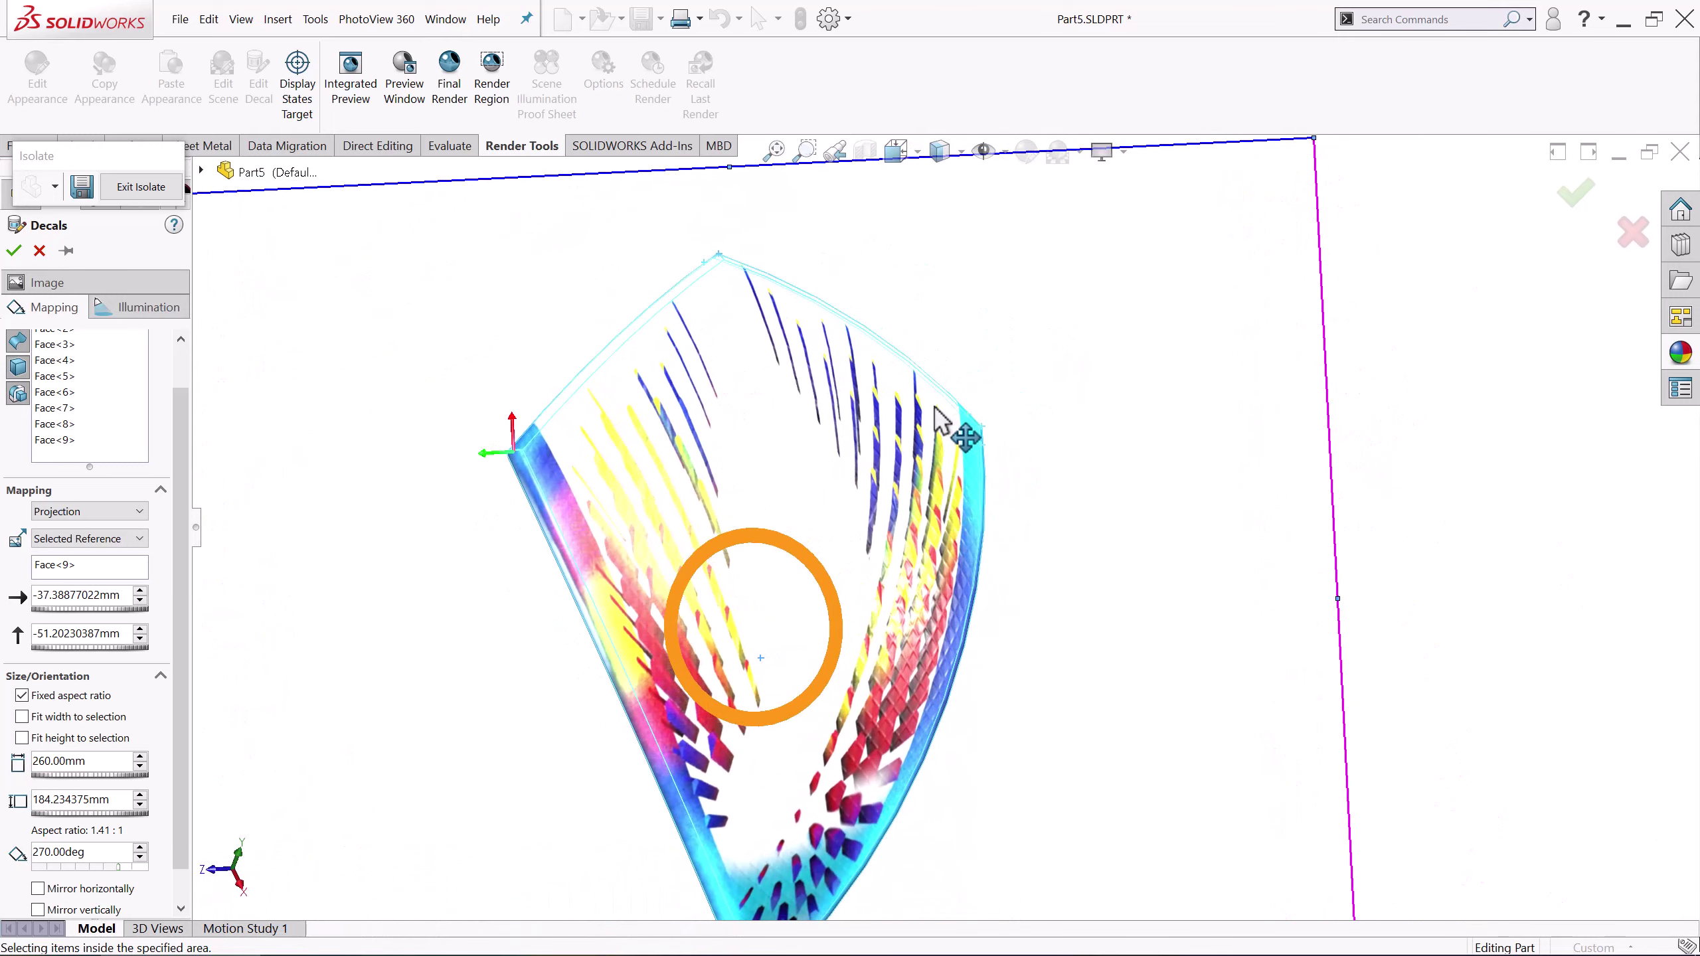
{"action": "left_click_drag", "start_coordinate": [953, 425], "coordinate": [931, 407]}
{"action": "mouse_move", "coordinate": [931, 407]}
{"action": "middle_mouse_down"}
{"action": "mouse_move", "coordinate": [777, 314]}
{"action": "mouse_move", "coordinate": [802, 439]}
{"action": "mouse_move", "coordinate": [870, 353]}
{"action": "middle_mouse_up"}
Zoom and orbit to check the decal placement, then apply it
{"action": "scroll", "coordinate": [890, 776], "scroll_direction": "down", "scroll_amount": 2}
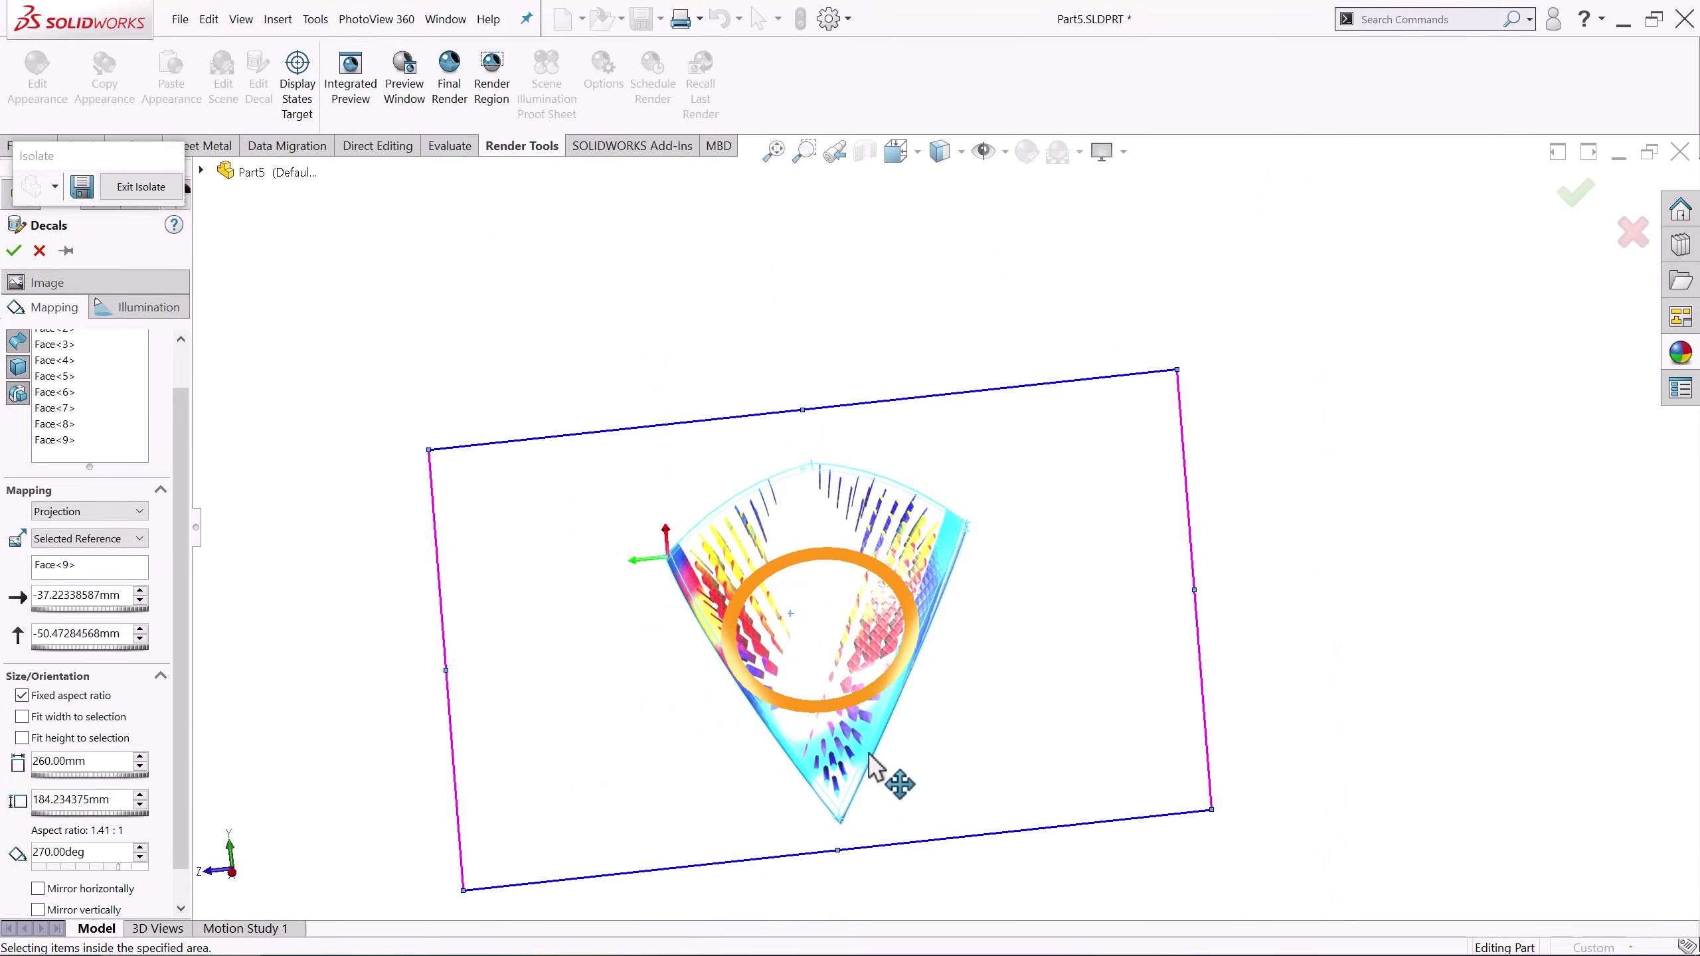
{"action": "scroll", "coordinate": [842, 728], "scroll_direction": "down", "scroll_amount": 5}
{"action": "scroll", "coordinate": [899, 760], "scroll_direction": "down", "scroll_amount": 3}
{"action": "scroll", "coordinate": [864, 707], "scroll_direction": "down", "scroll_amount": 1}
{"action": "scroll", "coordinate": [865, 706], "scroll_direction": "up", "scroll_amount": 5}
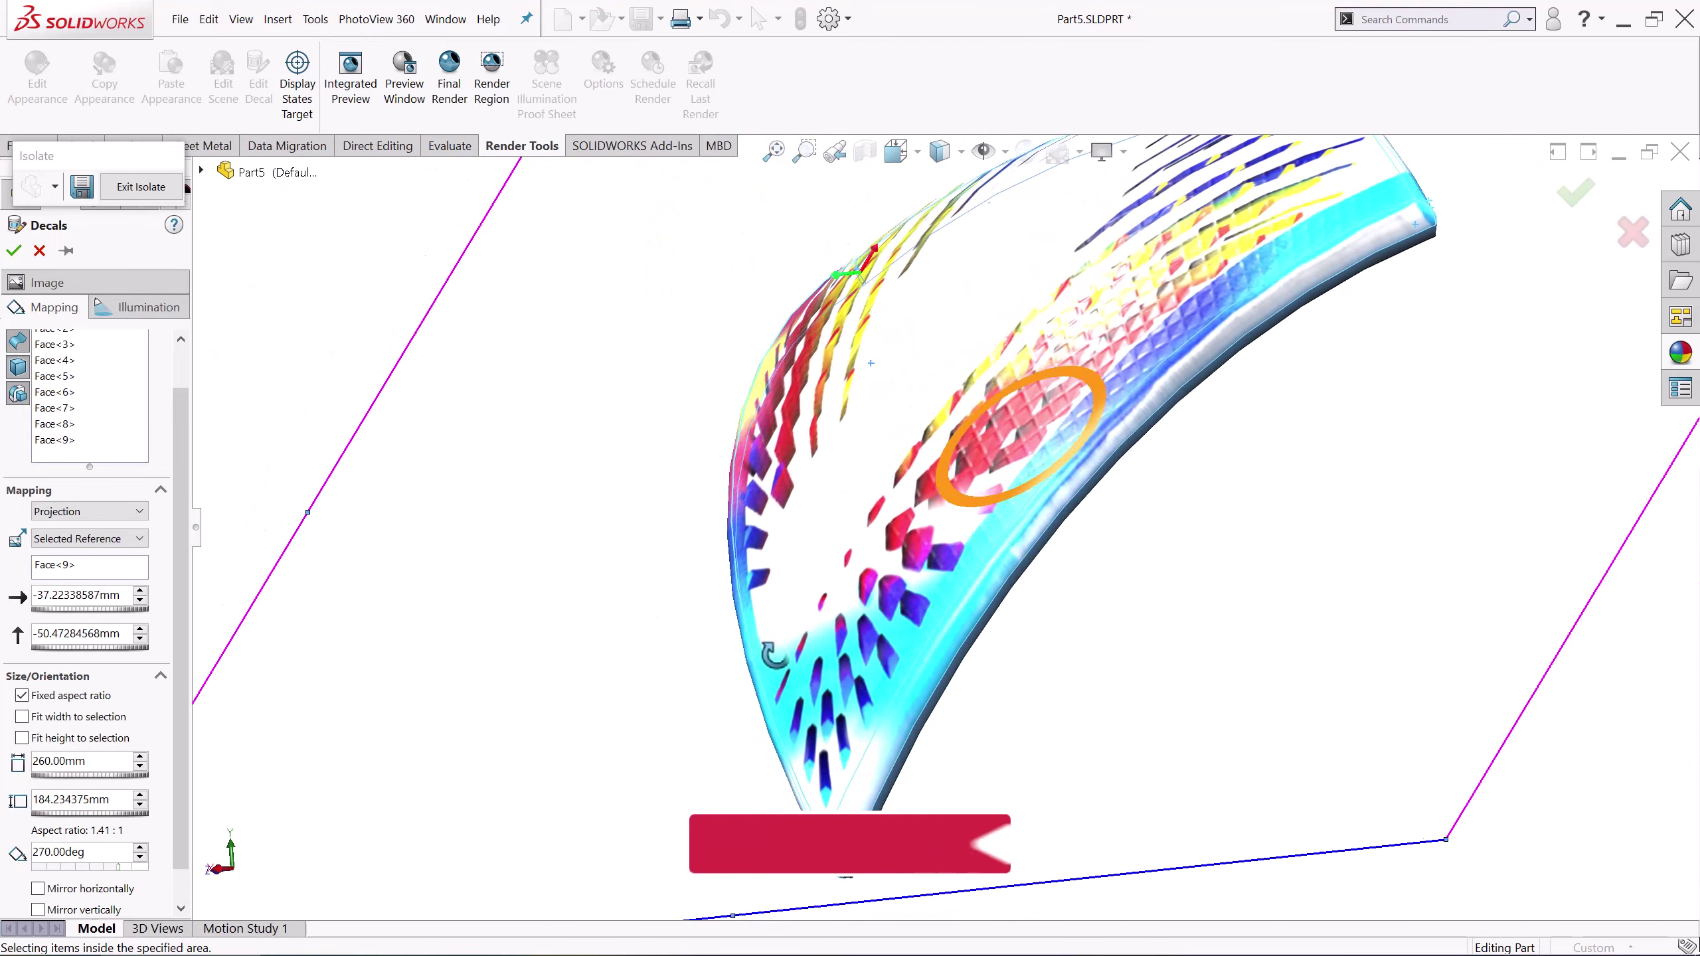
{"action": "mouse_move", "coordinate": [828, 702]}
{"action": "middle_mouse_down"}
{"action": "mouse_move", "coordinate": [1116, 406]}
{"action": "mouse_move", "coordinate": [1131, 428]}
{"action": "mouse_move", "coordinate": [1218, 385]}
{"action": "mouse_move", "coordinate": [1208, 457]}
{"action": "mouse_move", "coordinate": [1138, 448]}
{"action": "middle_mouse_up"}
{"action": "scroll", "coordinate": [1214, 391], "scroll_direction": "up", "scroll_amount": 3}
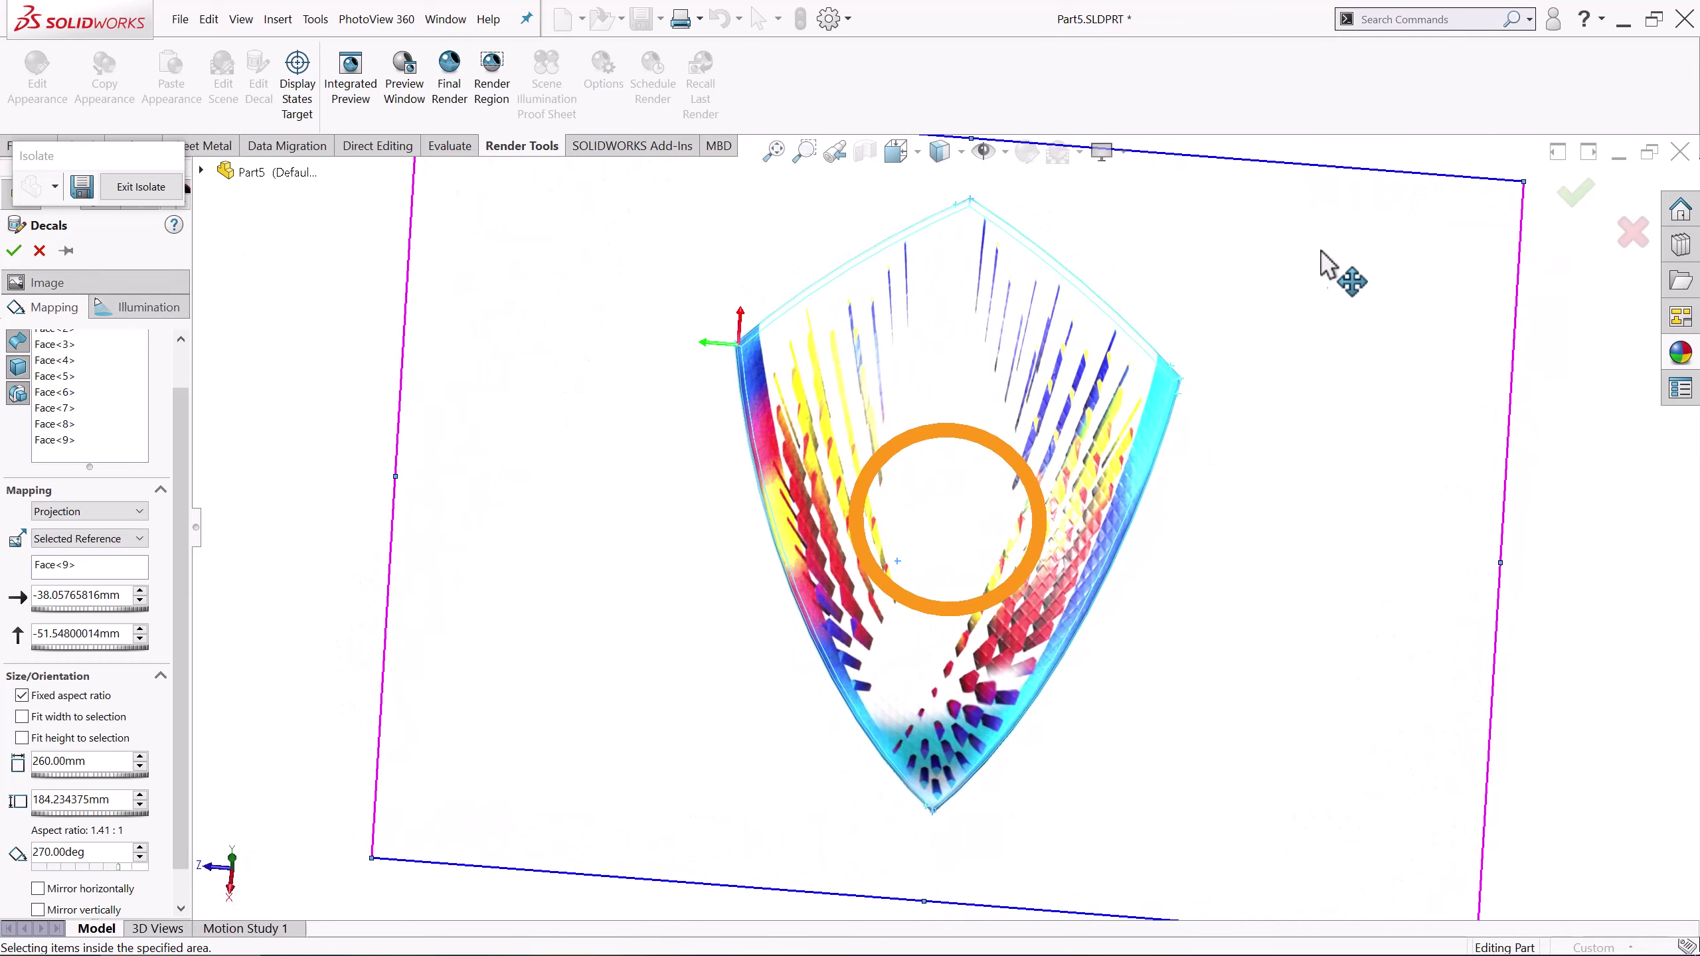
{"action": "left_click", "coordinate": [1575, 204]}
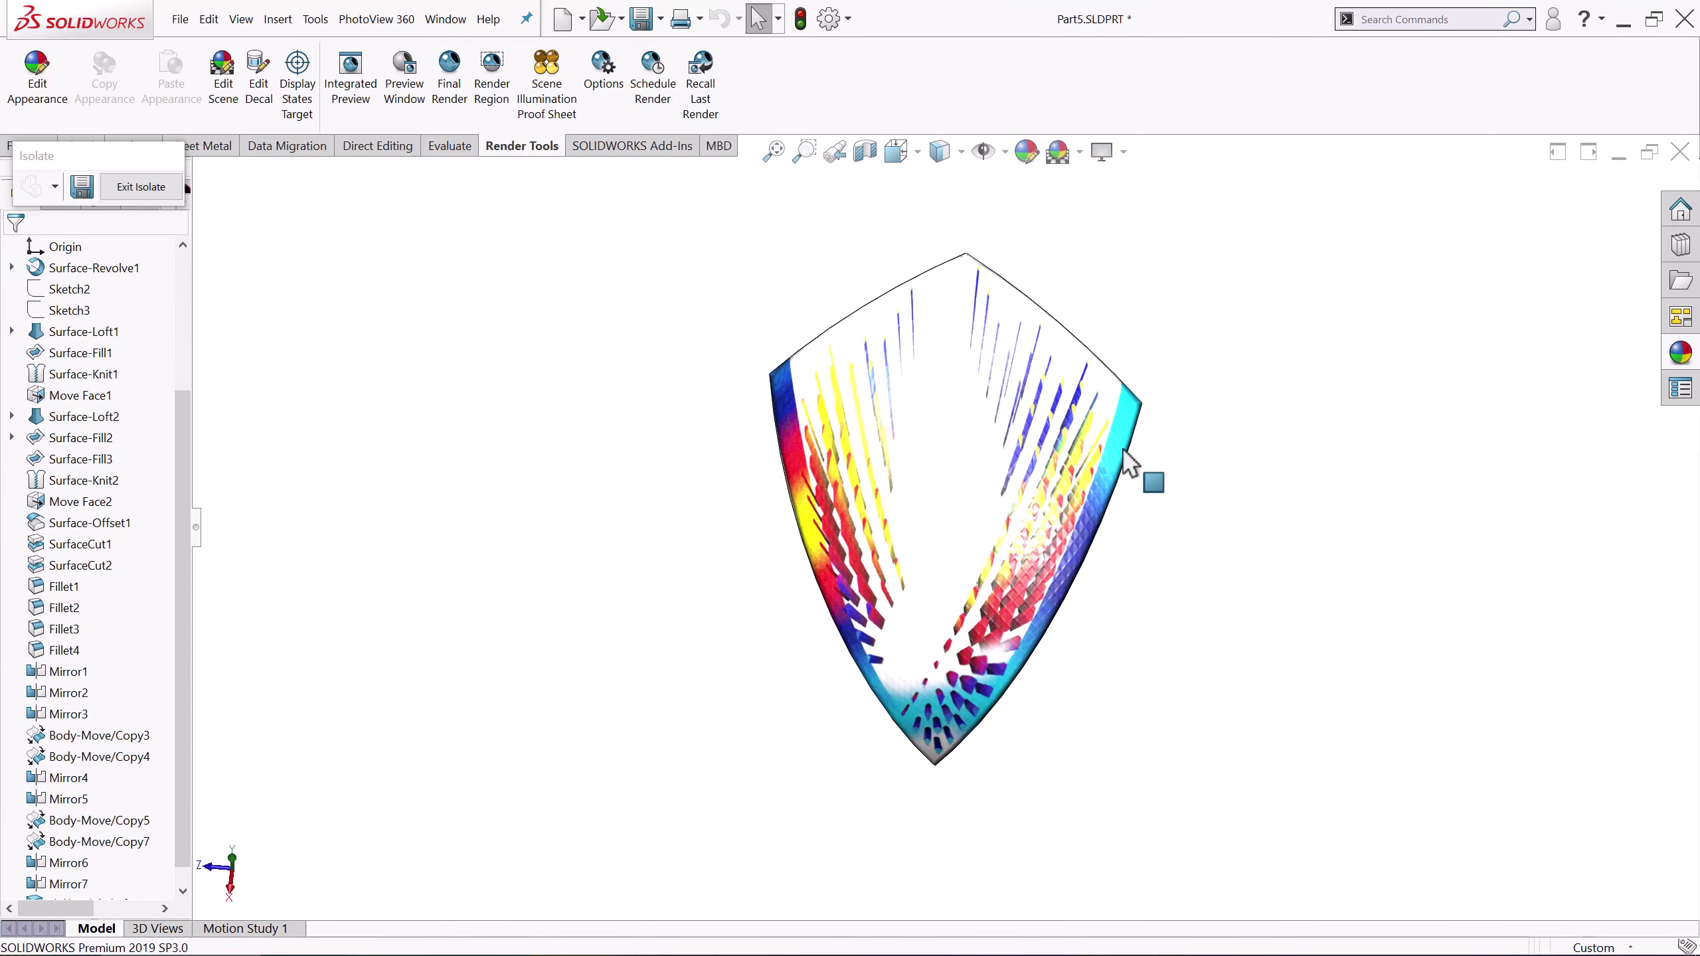
Exit isolation to show the whole ball and select the next curved panel
{"action": "mouse_move", "coordinate": [1128, 462]}
{"action": "middle_mouse_down"}
{"action": "mouse_move", "coordinate": [922, 528]}
{"action": "mouse_move", "coordinate": [1017, 471]}
{"action": "mouse_move", "coordinate": [959, 532]}
{"action": "mouse_move", "coordinate": [883, 570]}
{"action": "mouse_move", "coordinate": [850, 380]}
{"action": "mouse_move", "coordinate": [880, 600]}
{"action": "mouse_move", "coordinate": [900, 348]}
{"action": "mouse_move", "coordinate": [994, 524]}
{"action": "mouse_move", "coordinate": [857, 600]}
{"action": "mouse_move", "coordinate": [815, 326]}
{"action": "mouse_move", "coordinate": [927, 268]}
{"action": "middle_mouse_up"}
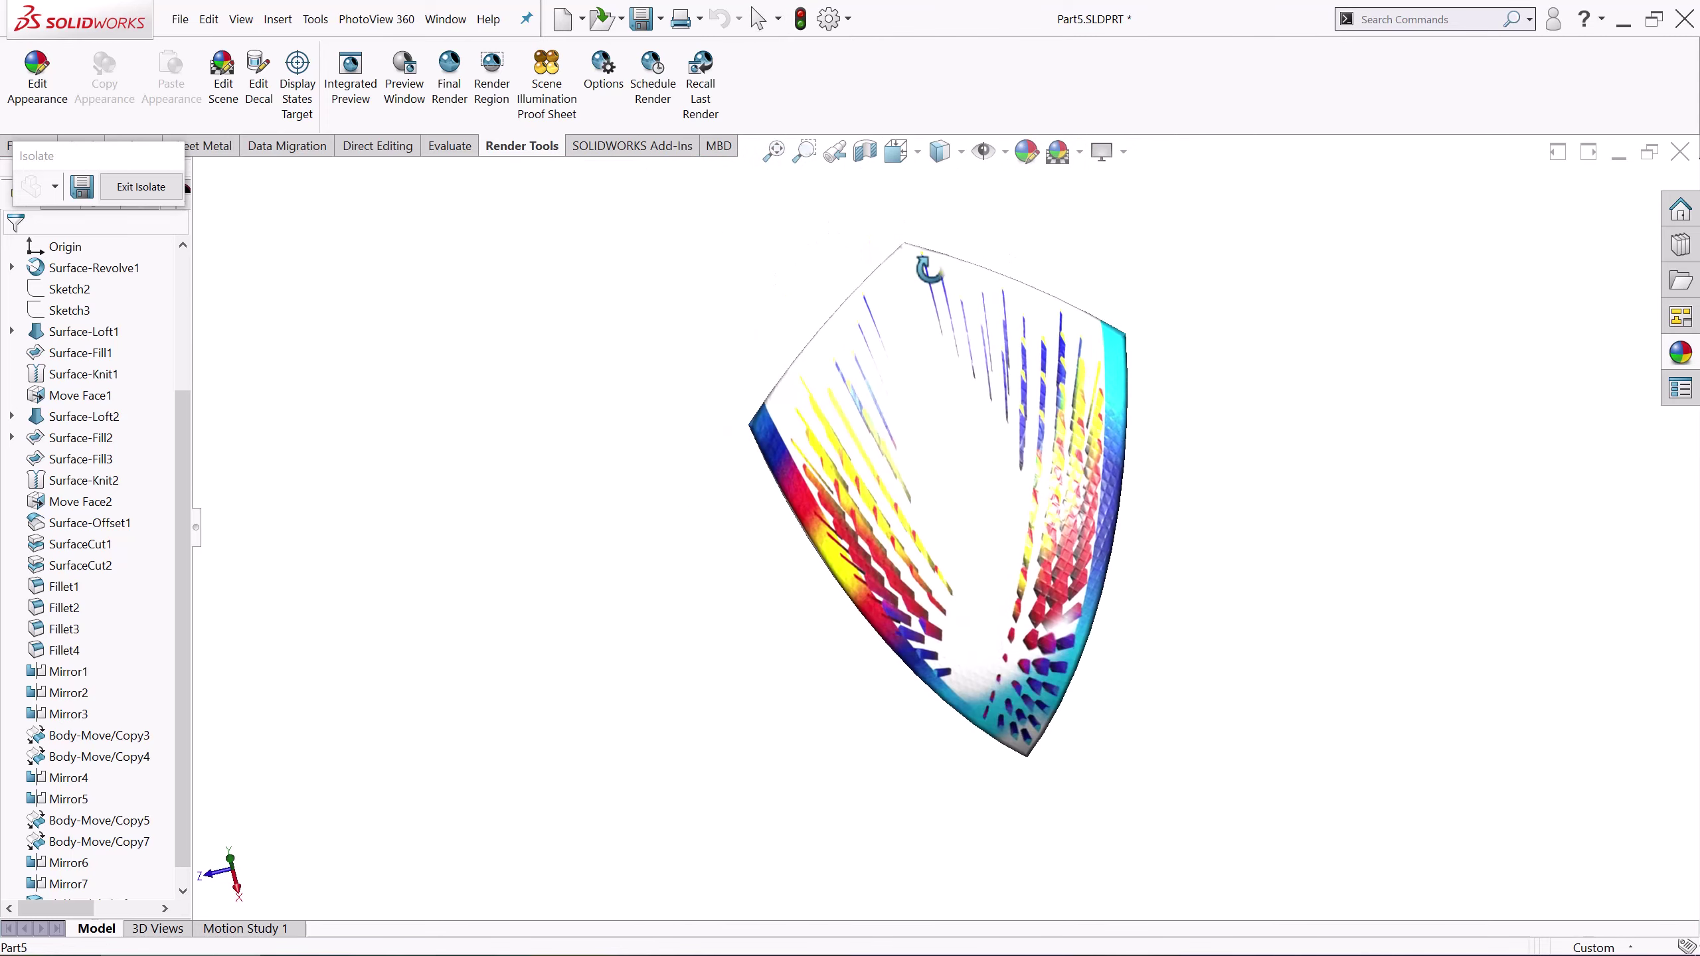
{"action": "key", "text": "Escape"}
{"action": "left_click", "coordinate": [142, 188]}
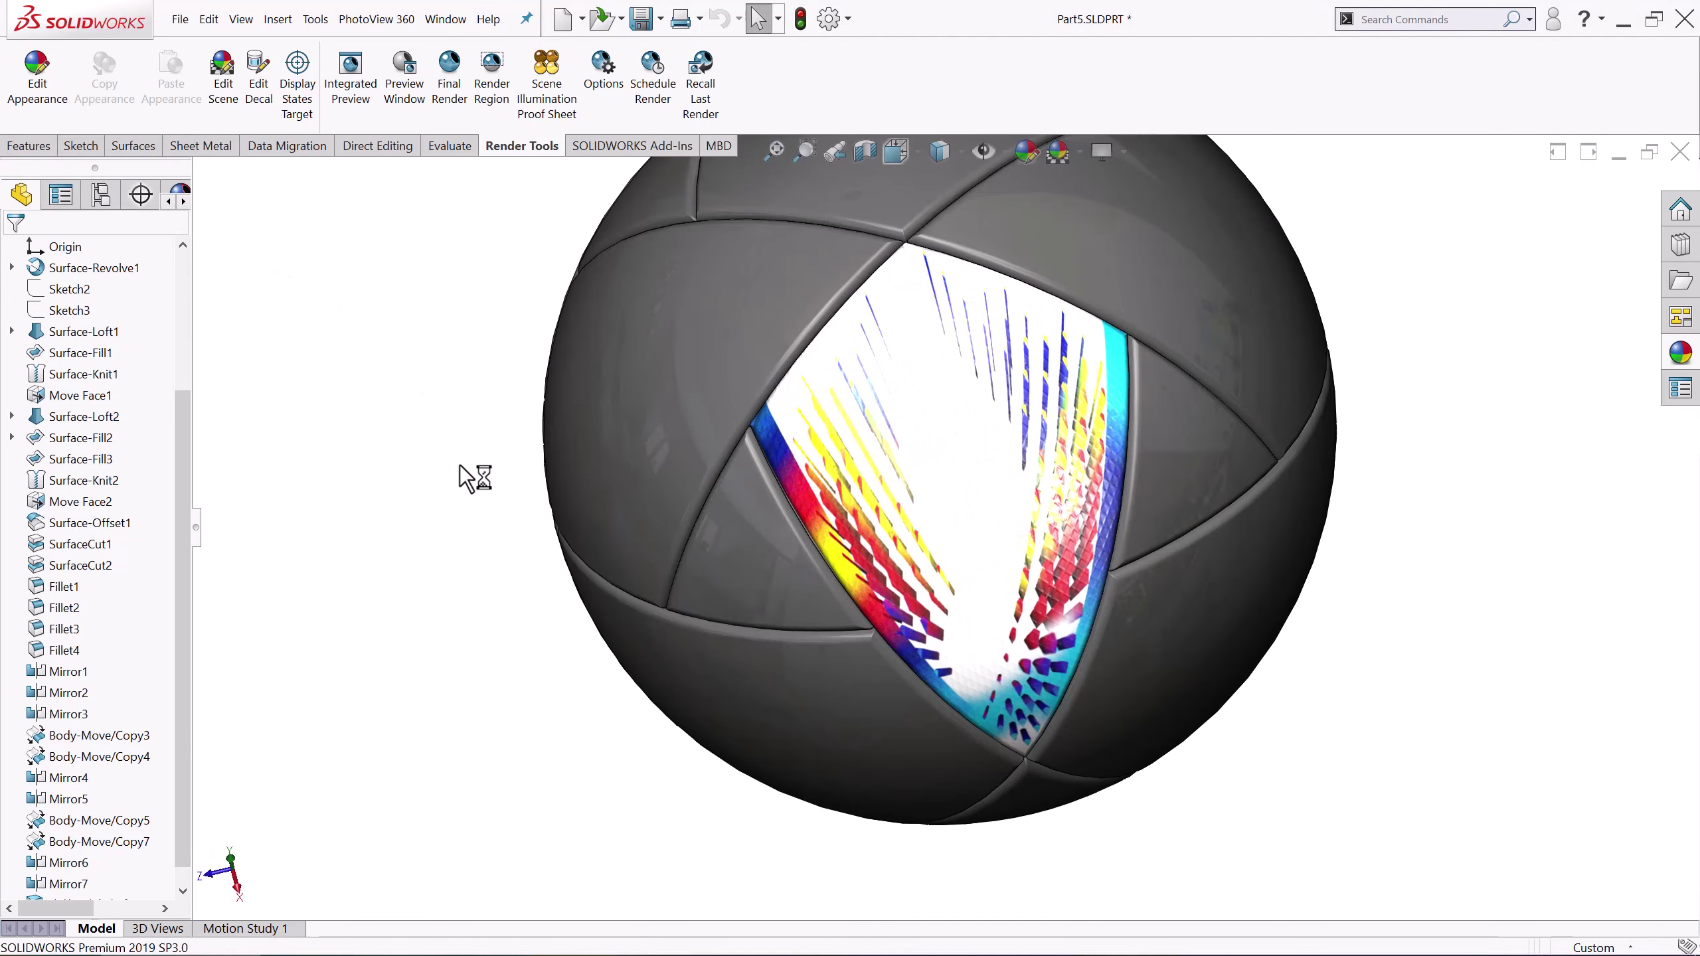
{"action": "mouse_move", "coordinate": [486, 496]}
{"action": "middle_mouse_down"}
{"action": "mouse_move", "coordinate": [584, 401]}
{"action": "mouse_move", "coordinate": [549, 445]}
{"action": "middle_mouse_up"}
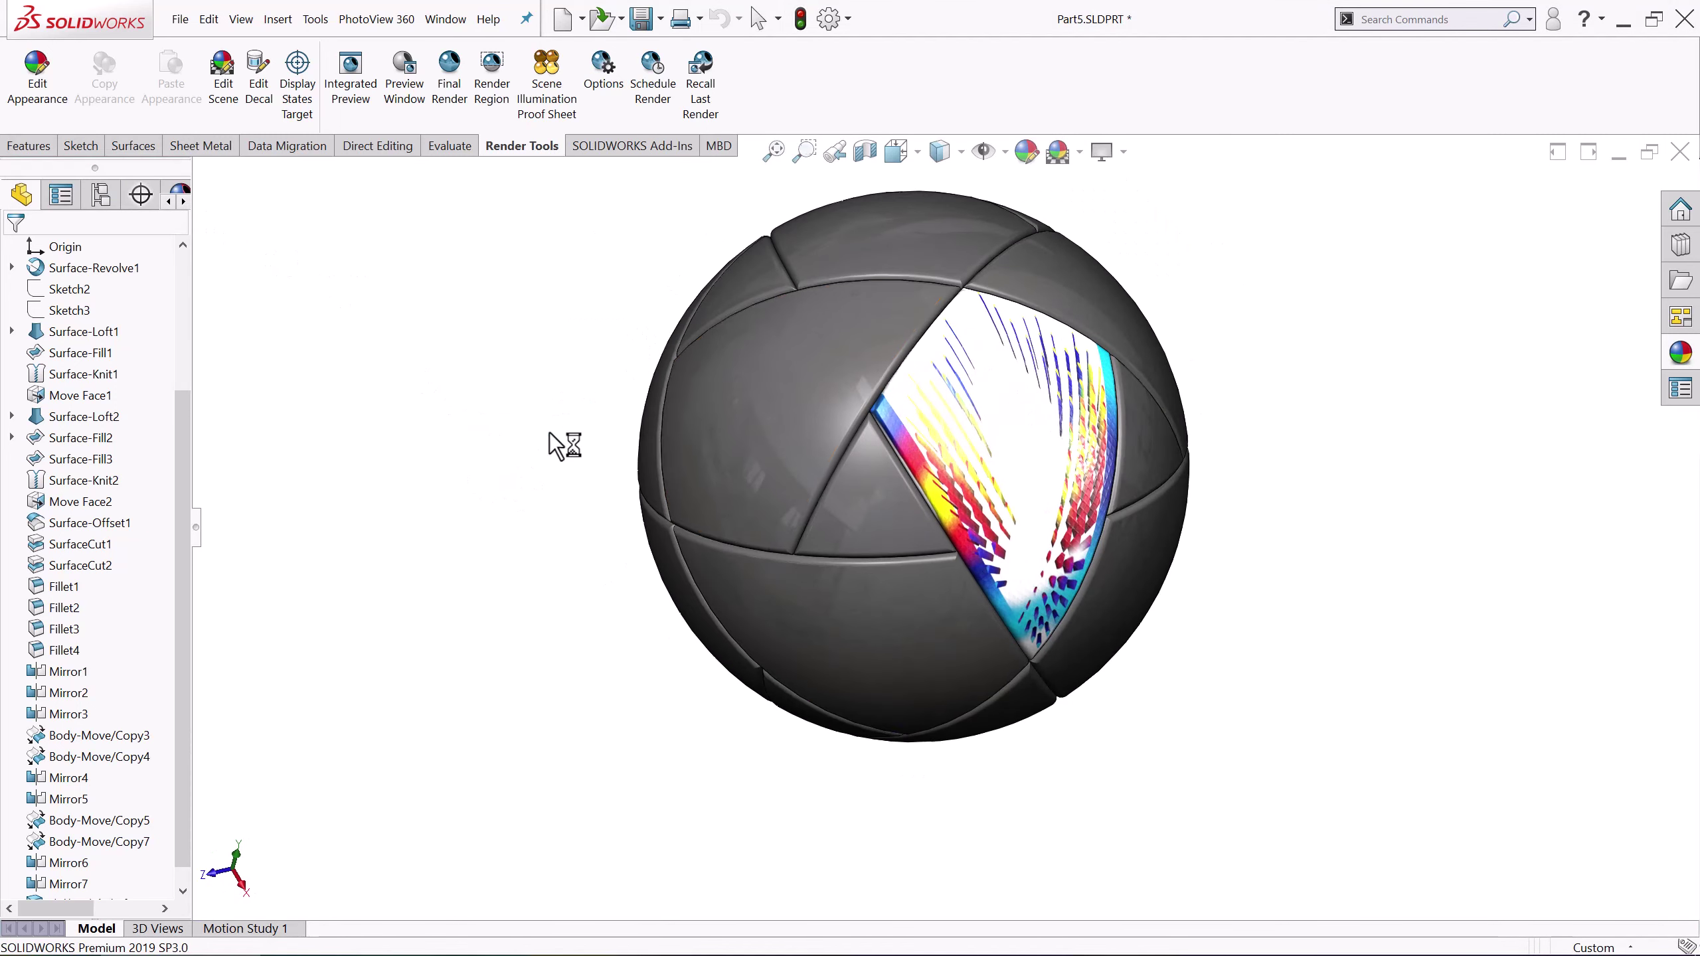
{"action": "left_click", "coordinate": [790, 367]}
{"action": "right_click", "coordinate": [789, 364]}
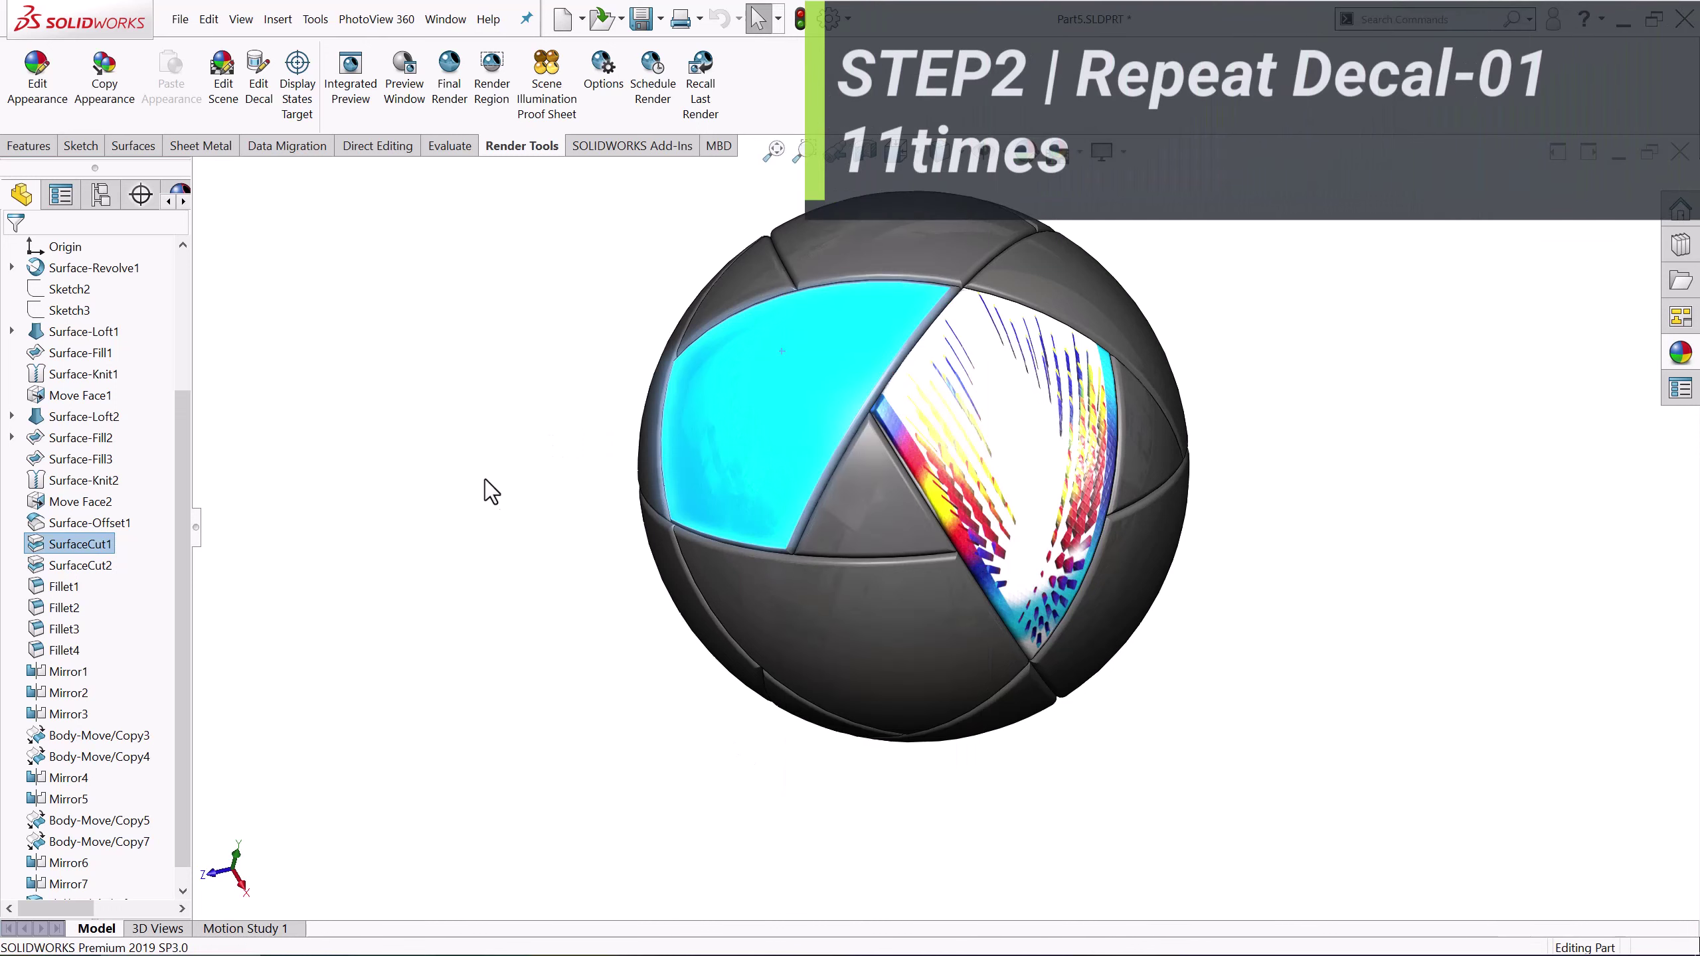
Start a second decal on the newly isolated panel using decal-01.png
{"action": "mouse_move", "coordinate": [911, 296]}
{"action": "middle_mouse_down"}
{"action": "mouse_move", "coordinate": [1063, 464]}
{"action": "mouse_move", "coordinate": [895, 467]}
{"action": "mouse_move", "coordinate": [945, 525]}
{"action": "middle_mouse_up"}
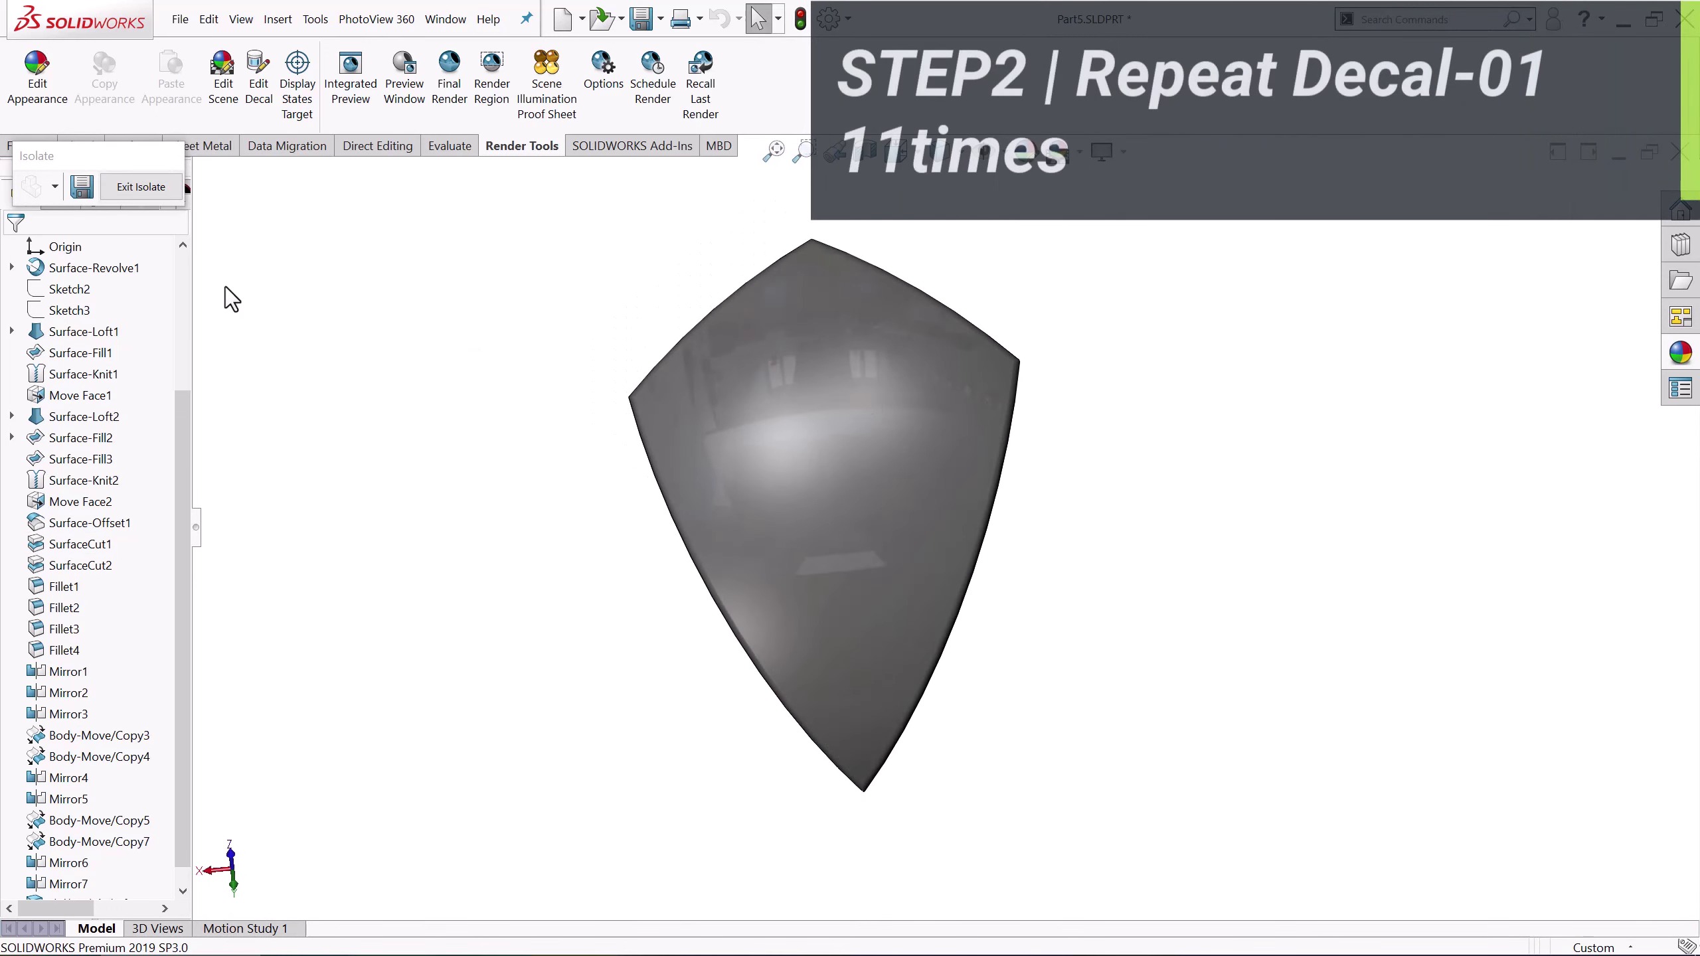
{"action": "left_click", "coordinate": [259, 74]}
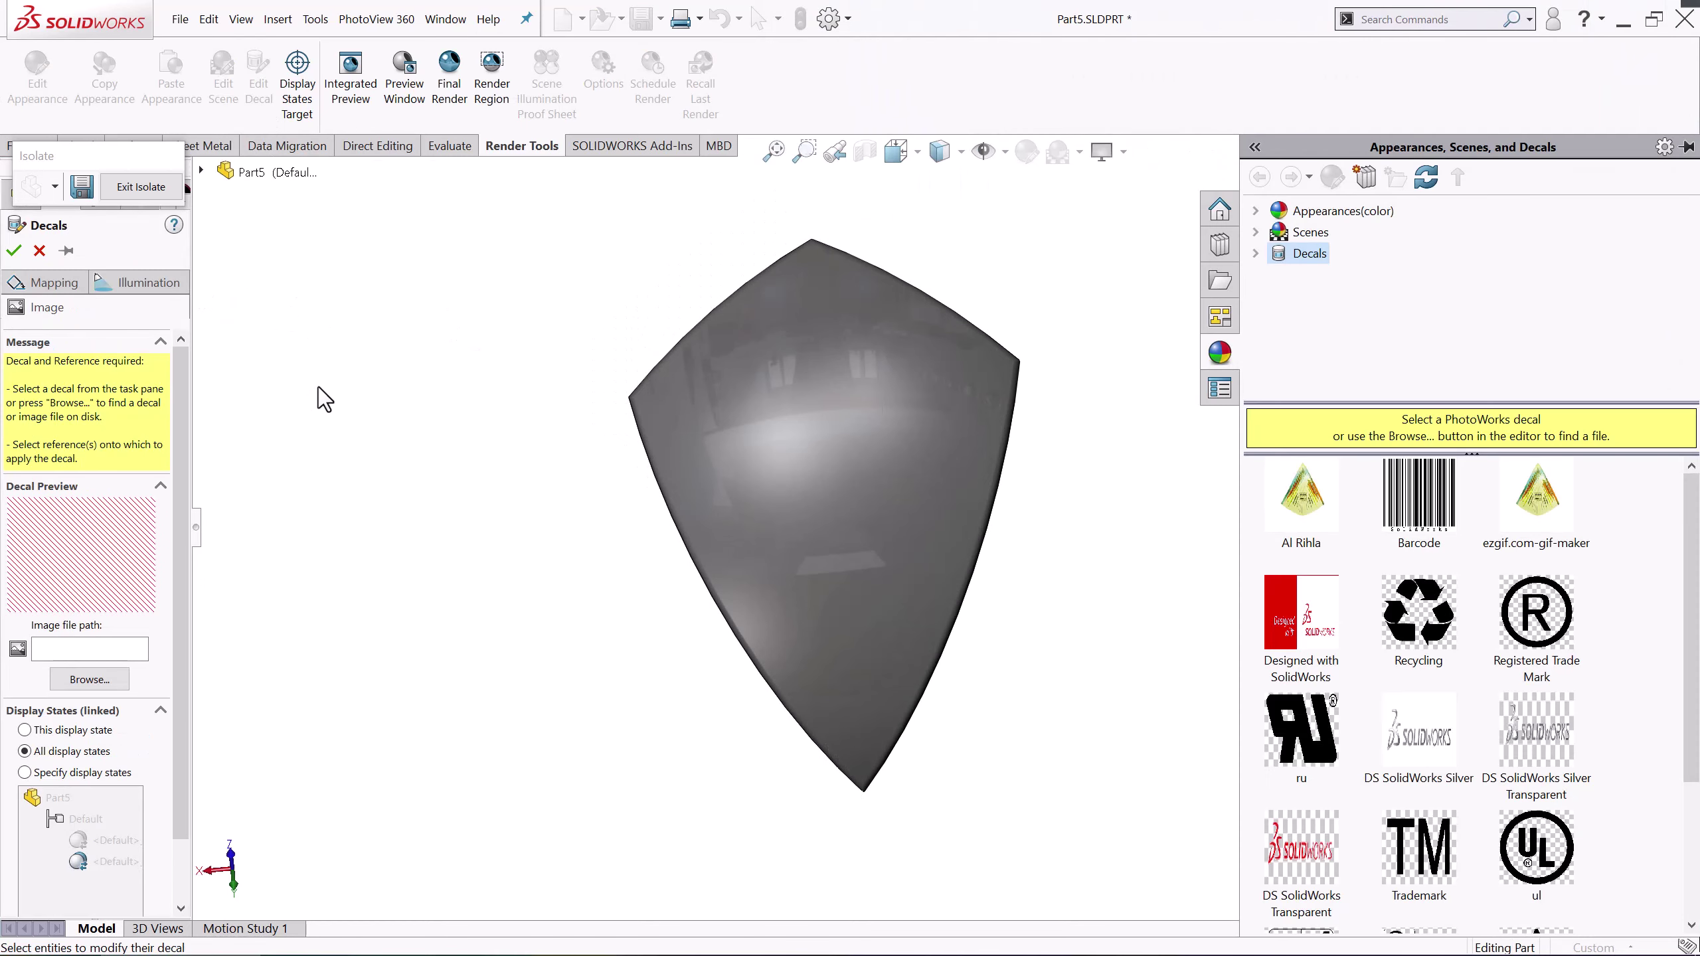
{"action": "left_click", "coordinate": [92, 680]}
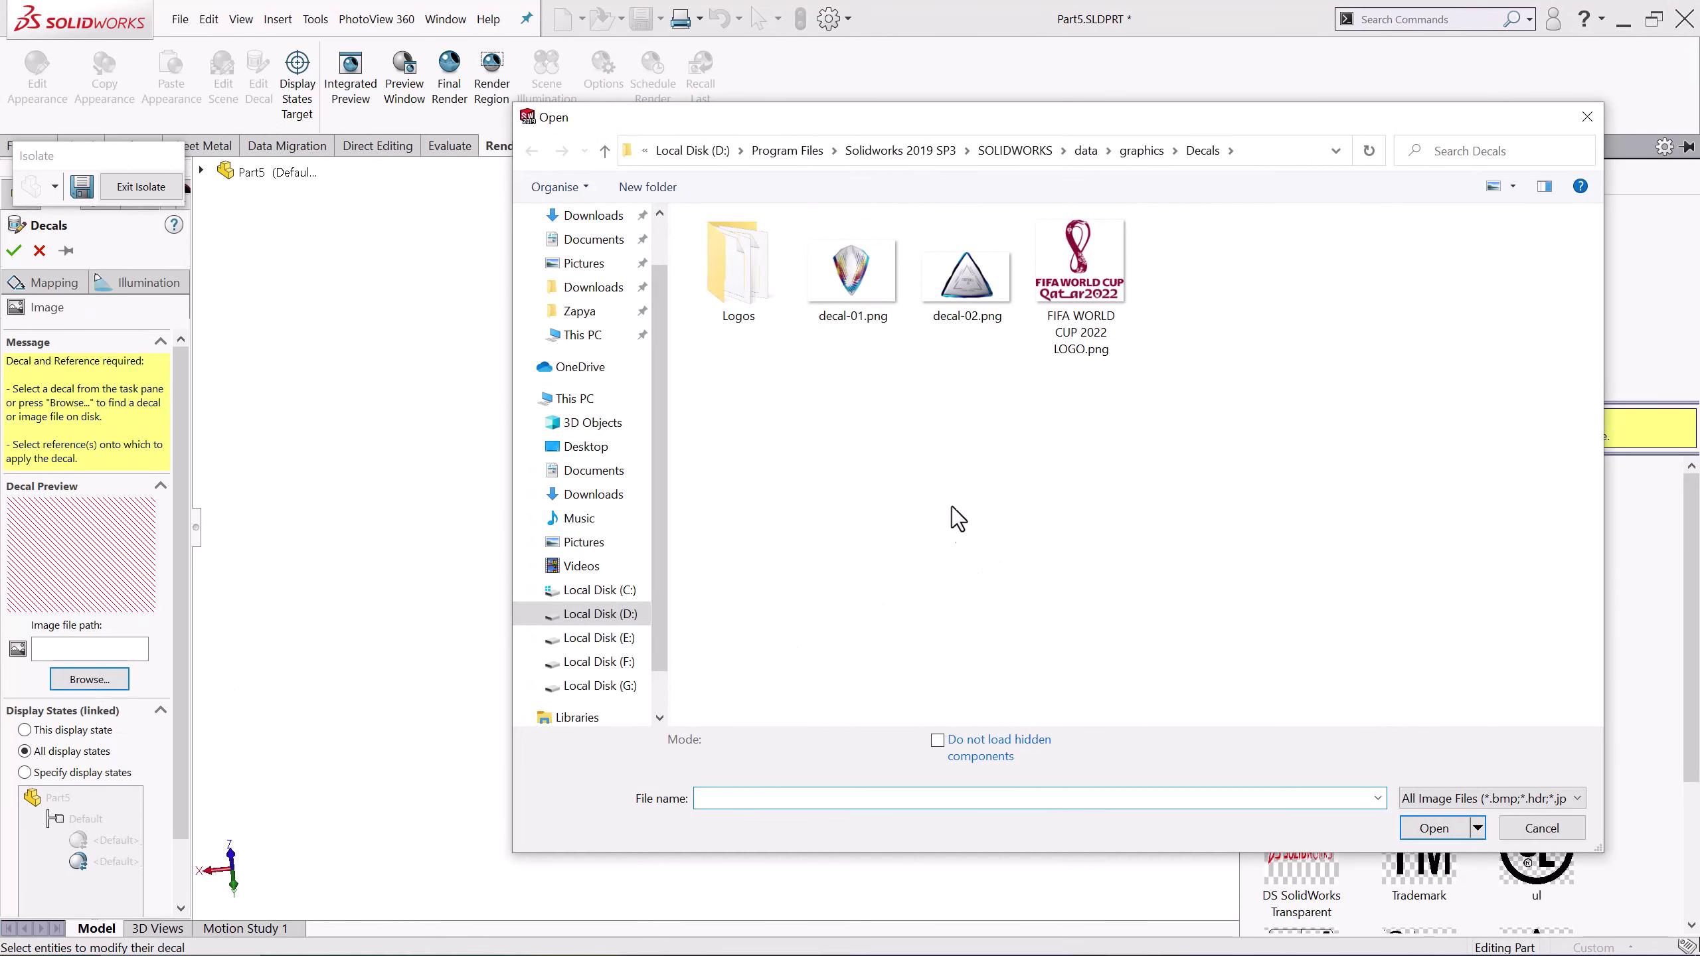
{"action": "left_click", "coordinate": [853, 271]}
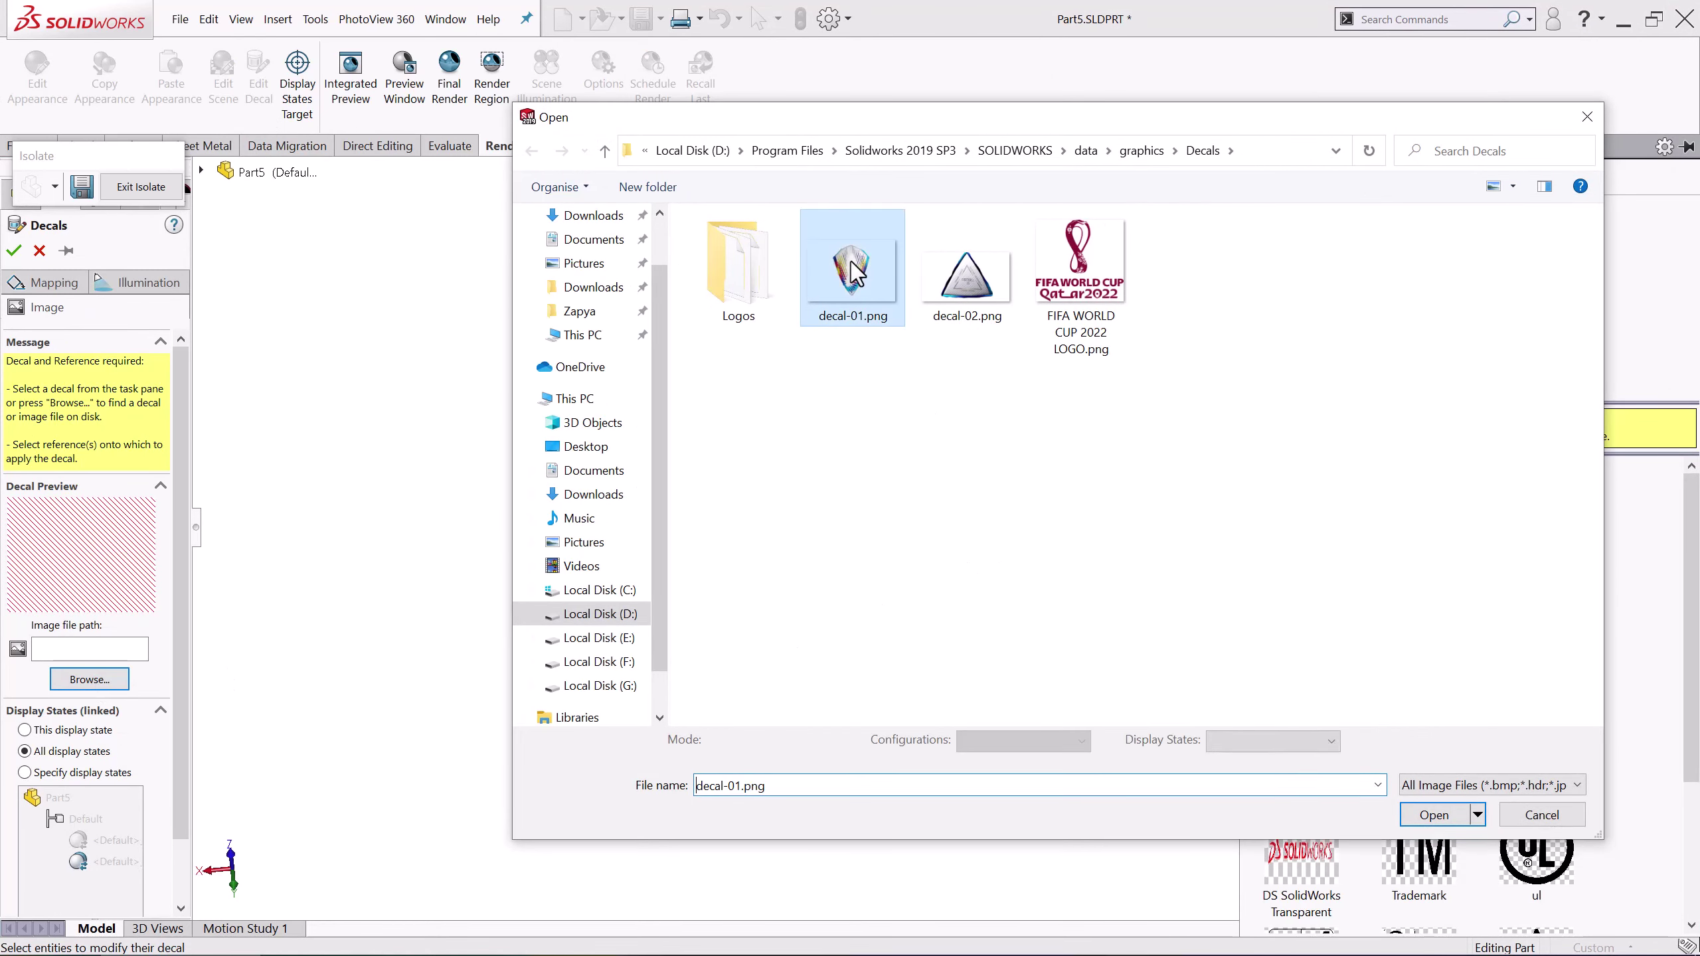
{"action": "left_click", "coordinate": [1434, 816]}
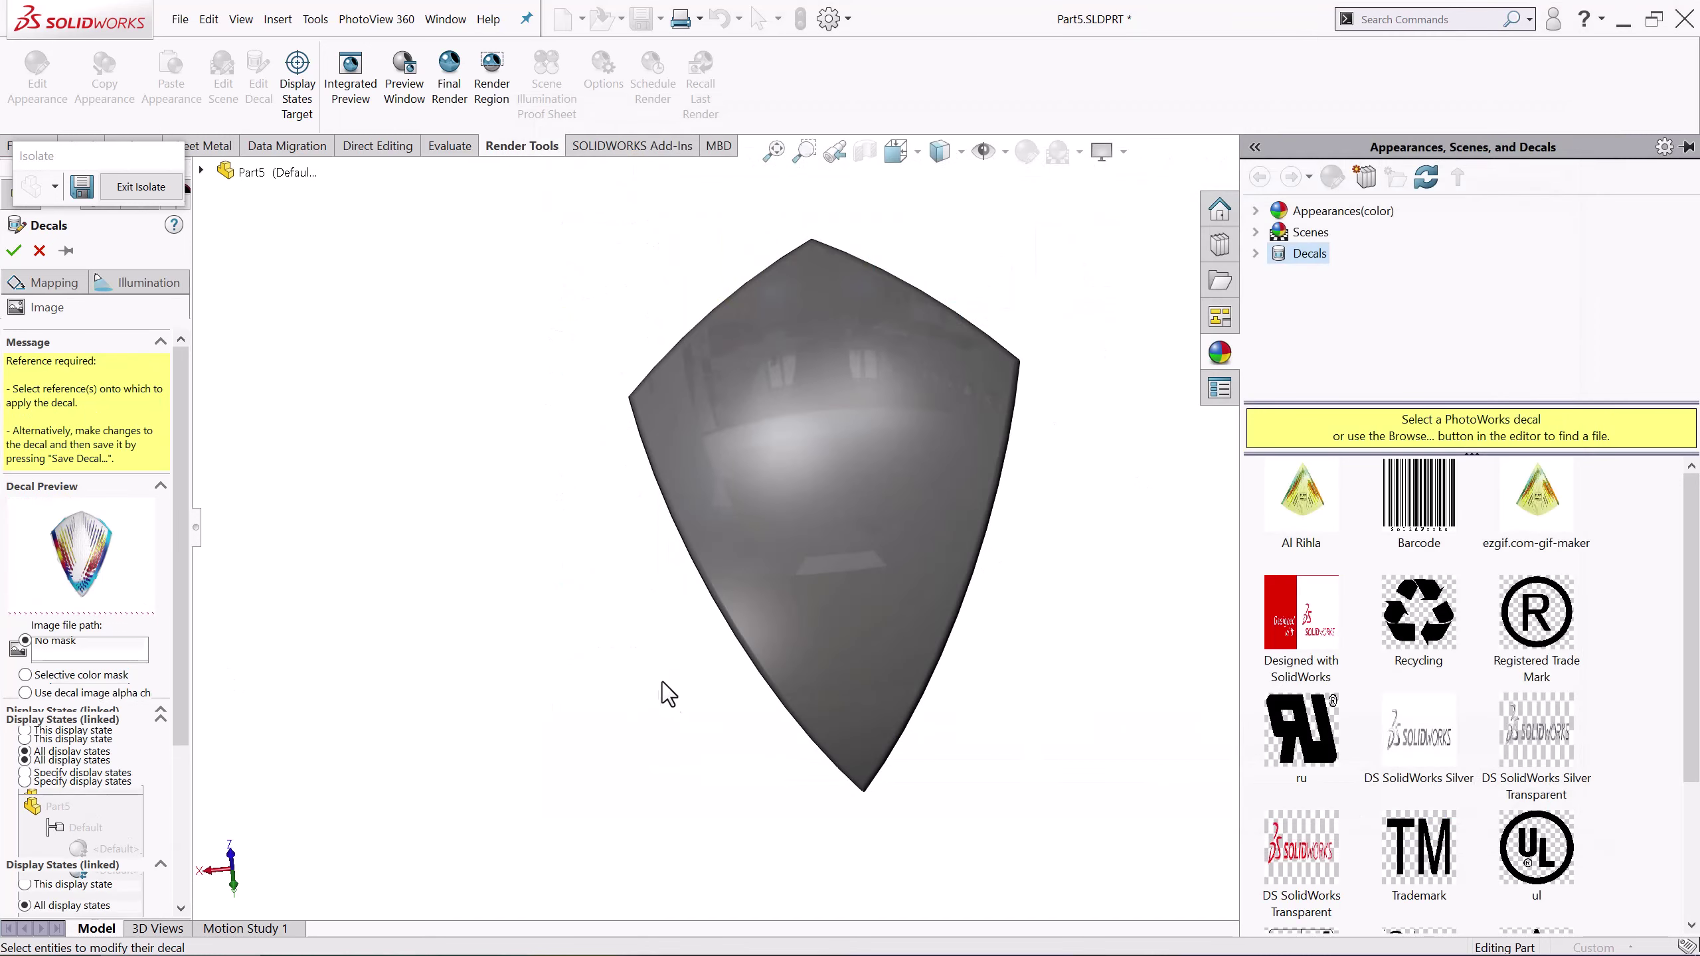
{"action": "left_click", "coordinate": [55, 283]}
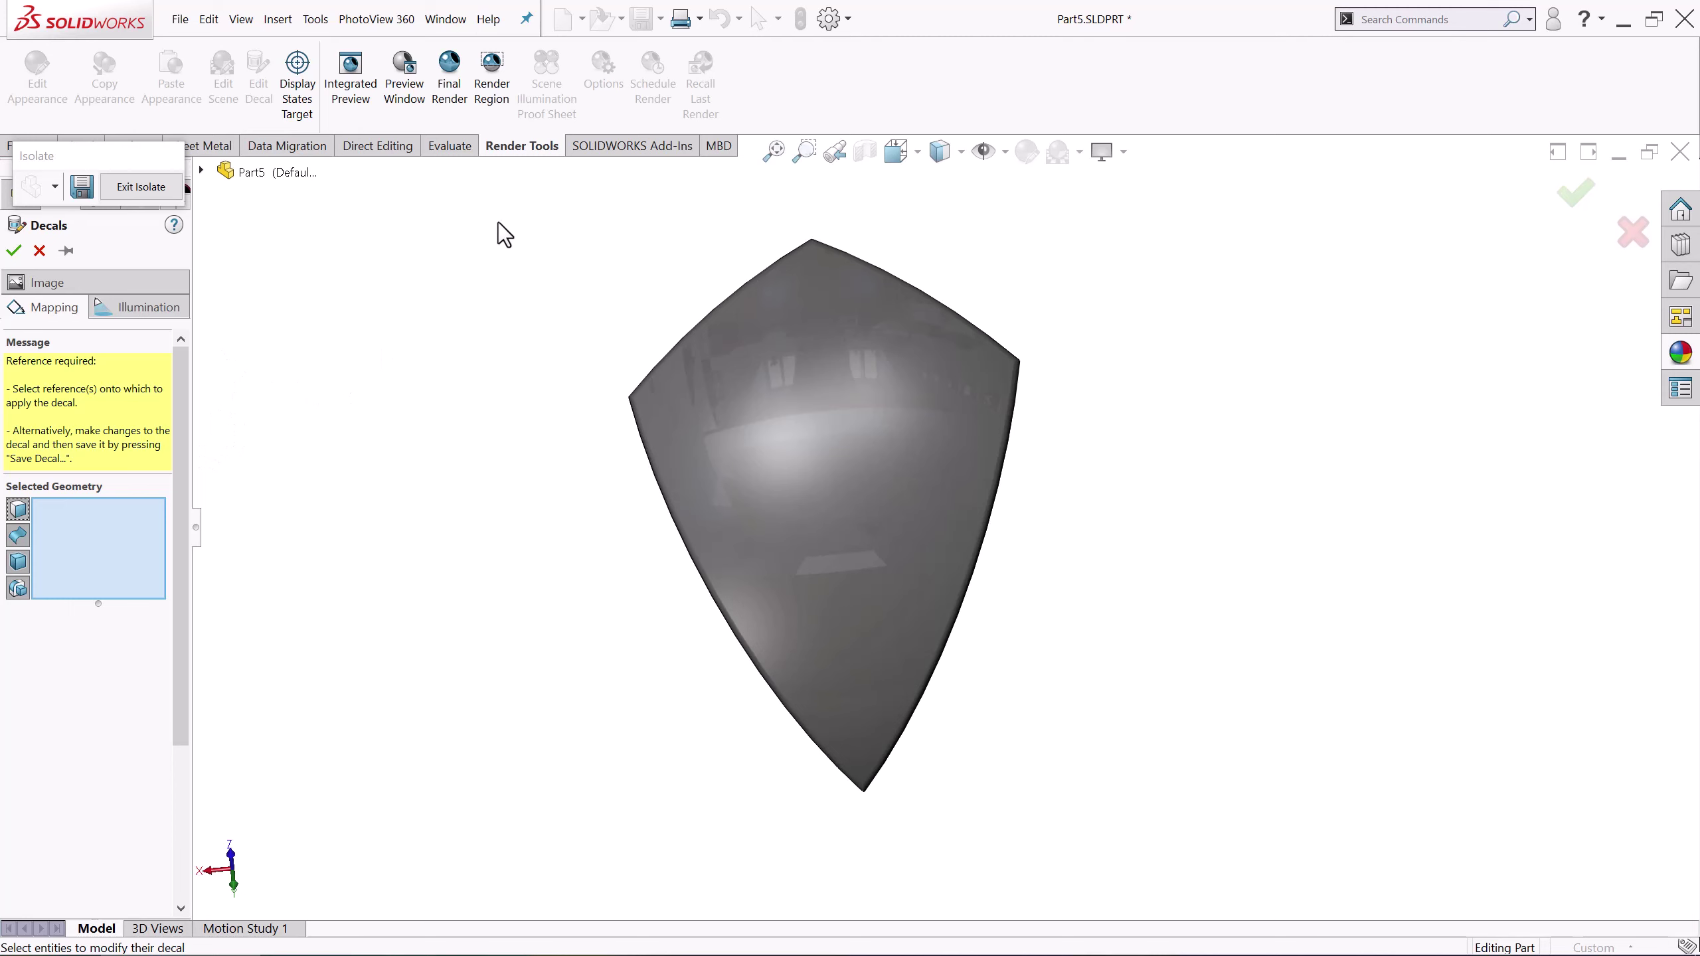
Map decal-01 onto all nine panel faces from Face<9> at 260 mm size
{"action": "left_click_drag", "start_coordinate": [500, 222], "coordinate": [1147, 831]}
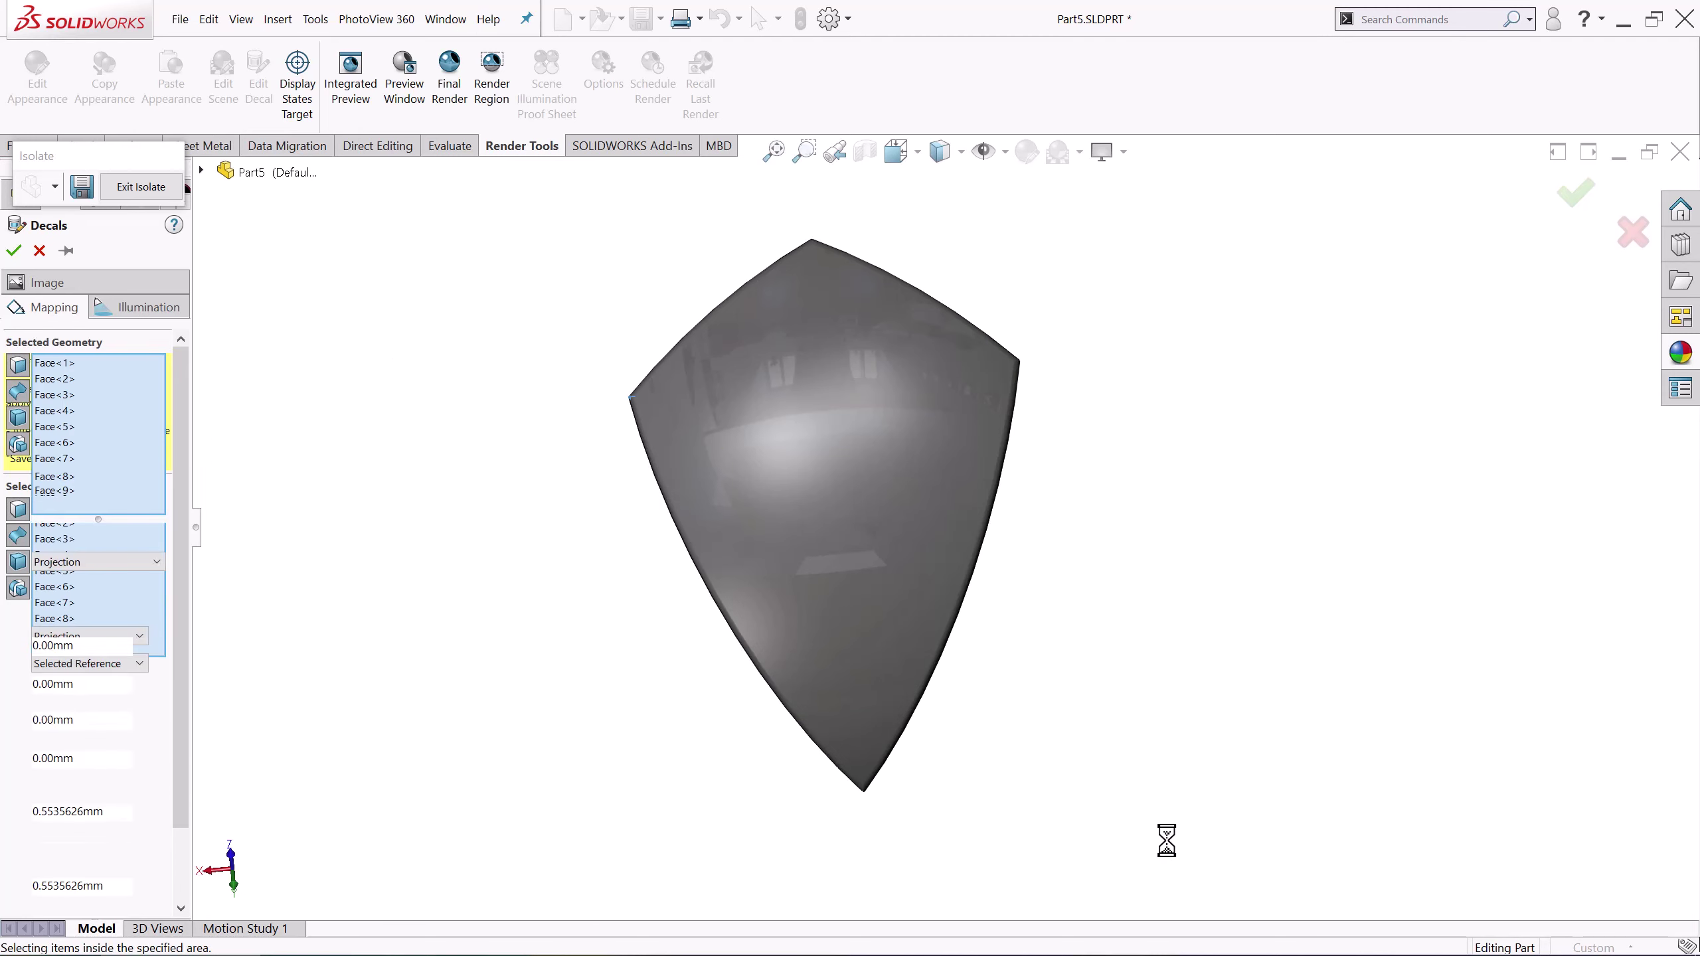
{"action": "left_click", "coordinate": [87, 691]}
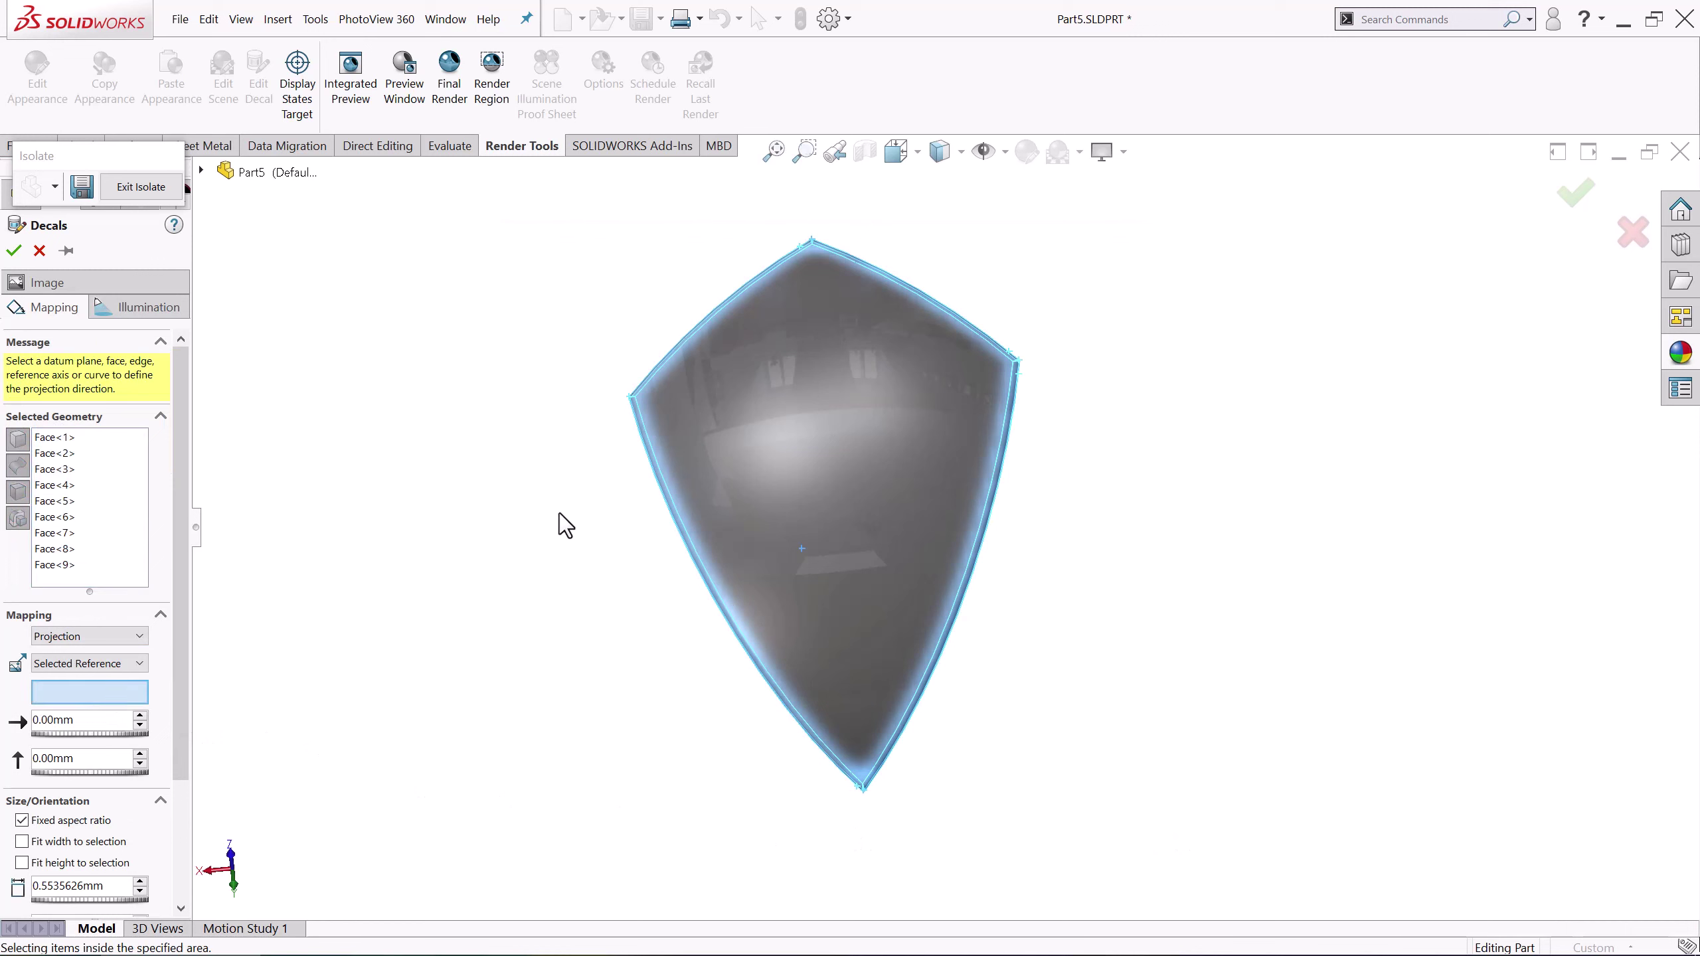
{"action": "left_click", "coordinate": [802, 415]}
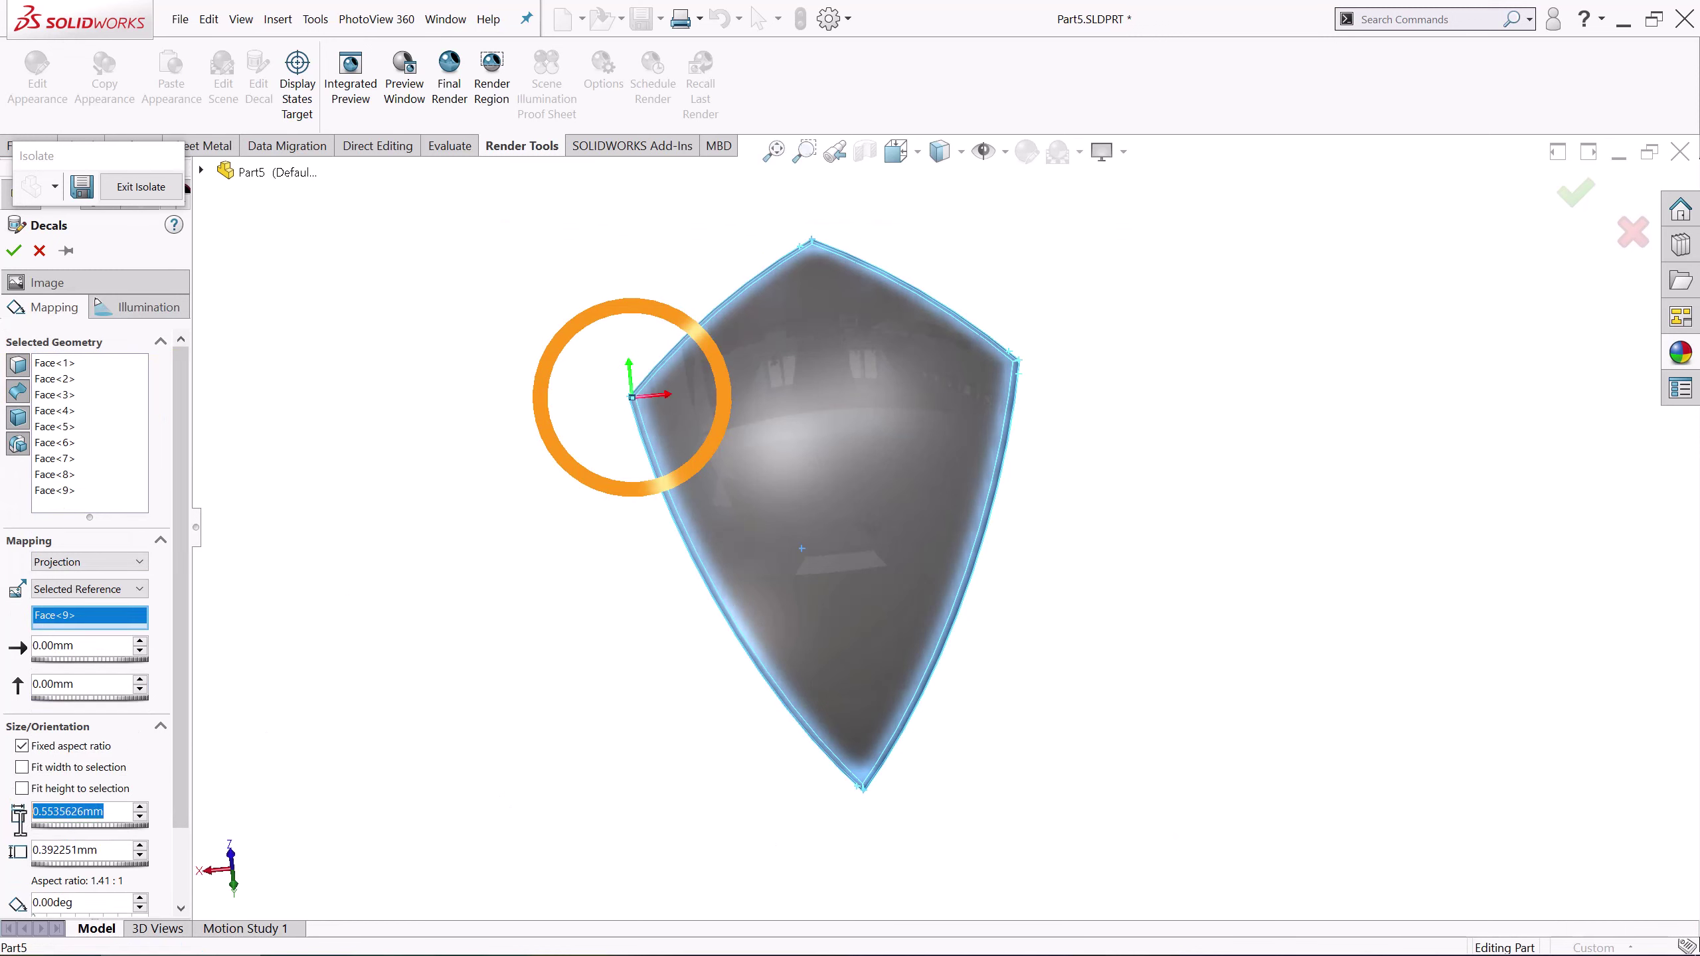
{"action": "type", "text": "260"}
{"action": "left_click", "coordinate": [119, 851]}
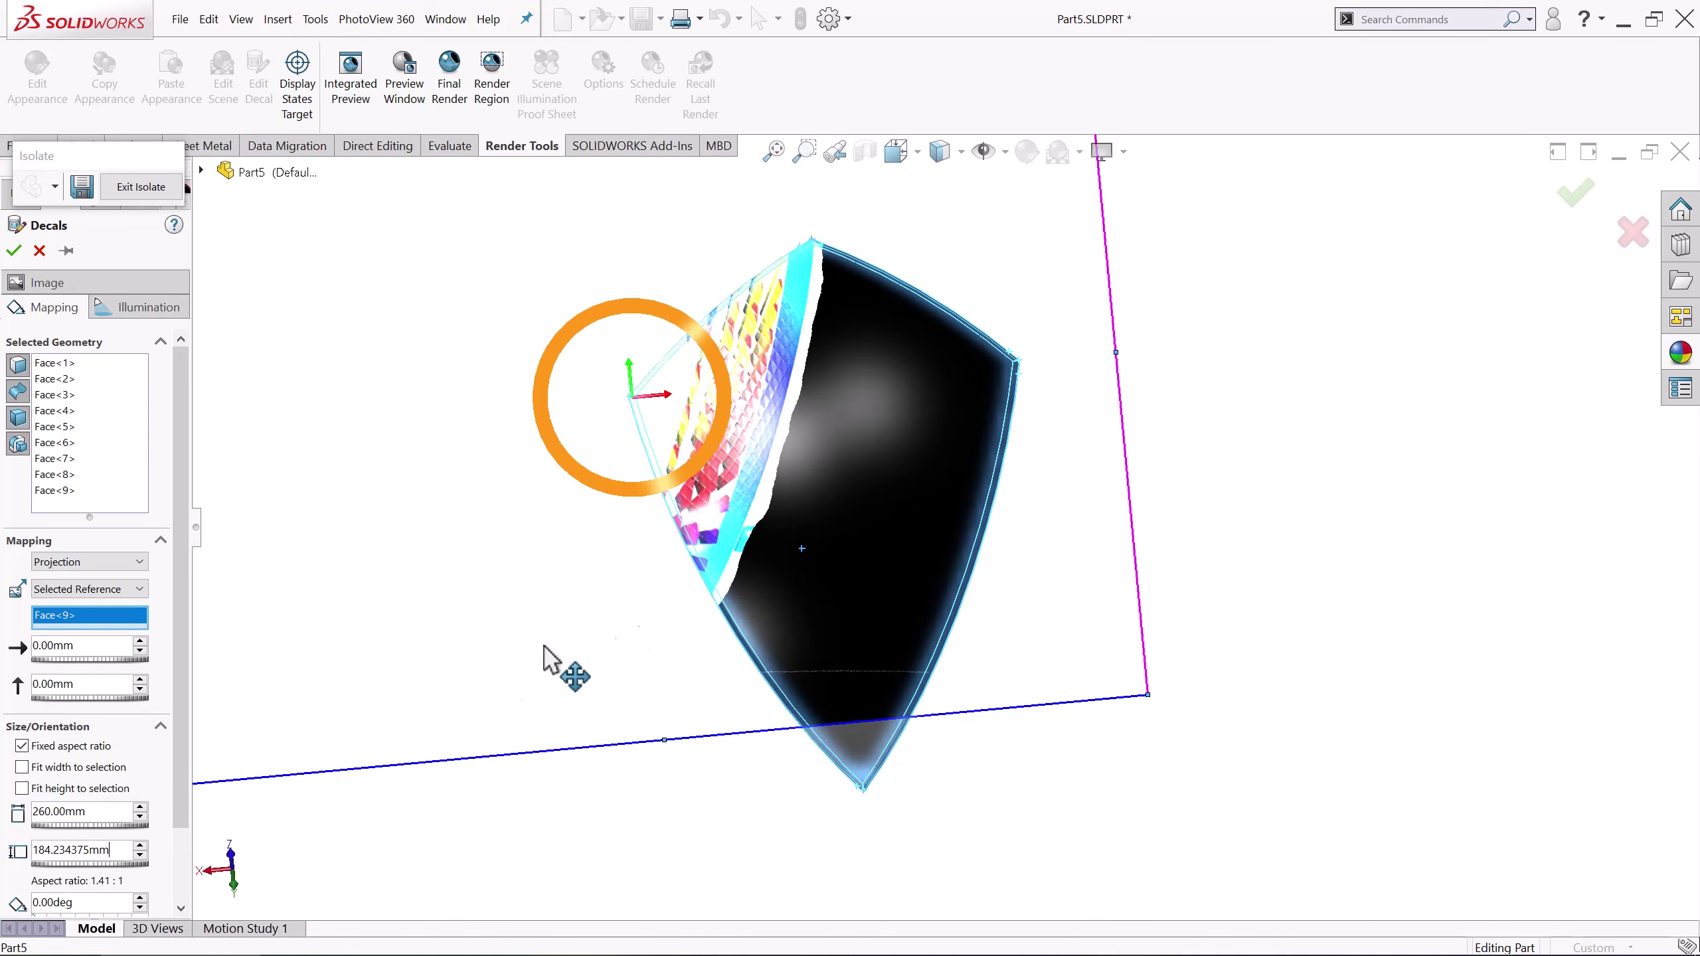
Slide the decal into place on the panel, inspect it, and apply it
{"action": "left_click_drag", "start_coordinate": [777, 322], "coordinate": [976, 450]}
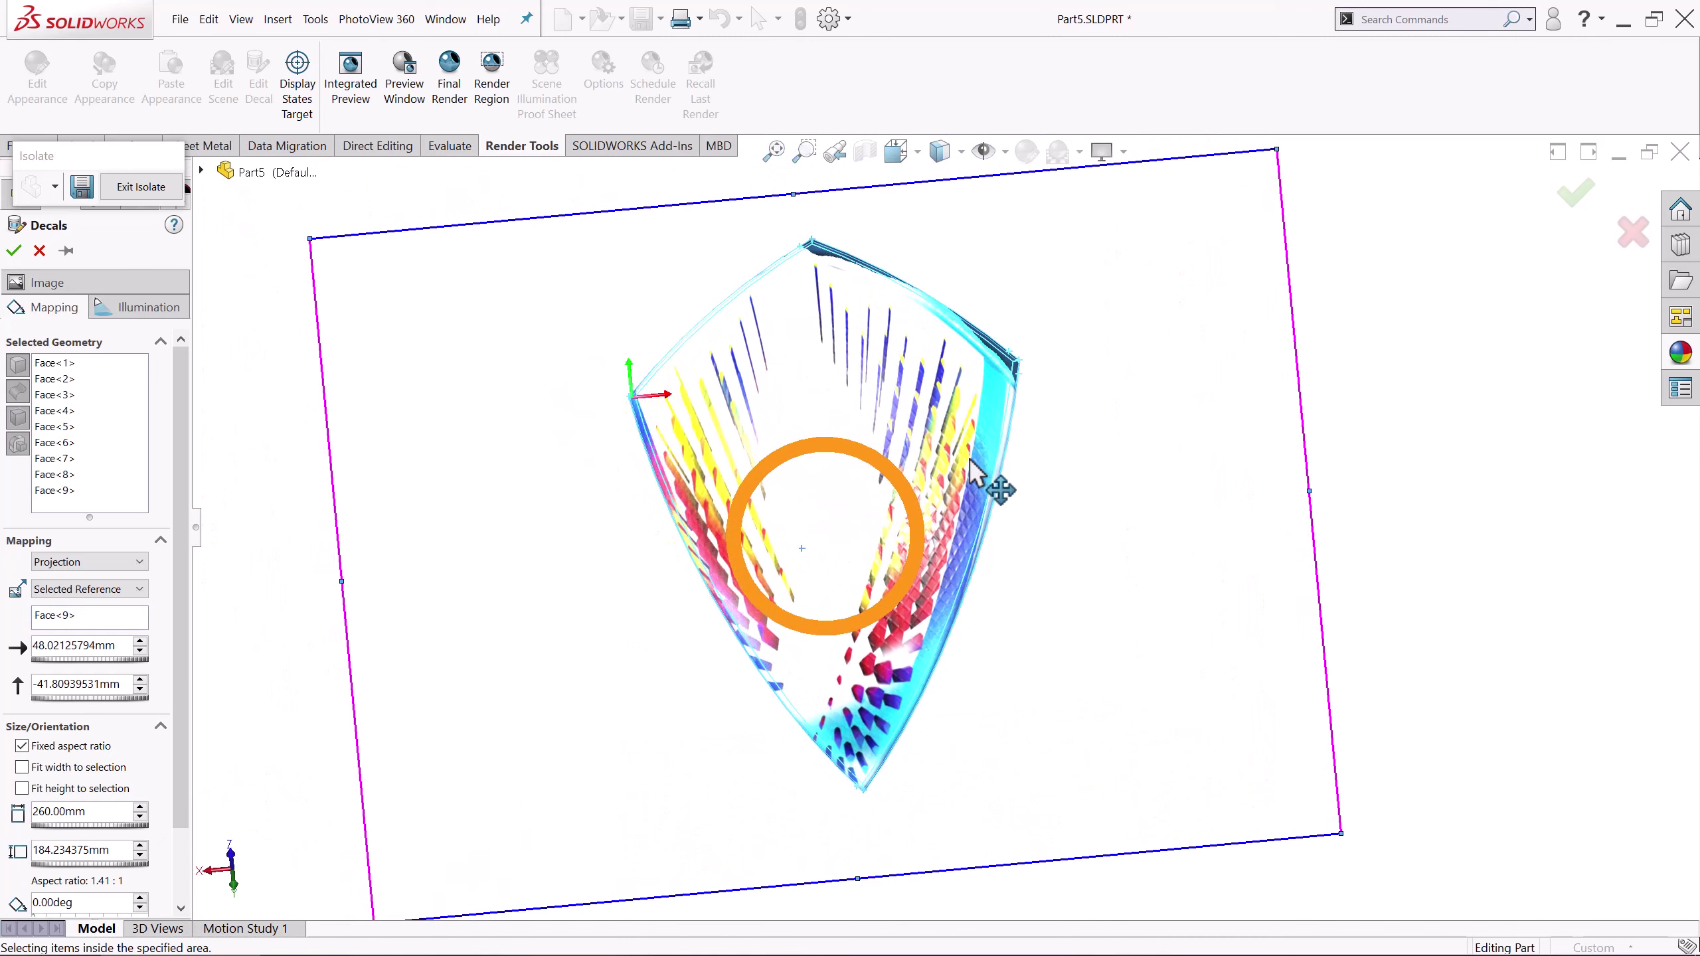
{"action": "middle_click_drag", "start_coordinate": [976, 462], "coordinate": [871, 330]}
{"action": "scroll", "coordinate": [837, 308], "scroll_direction": "down", "scroll_amount": 5}
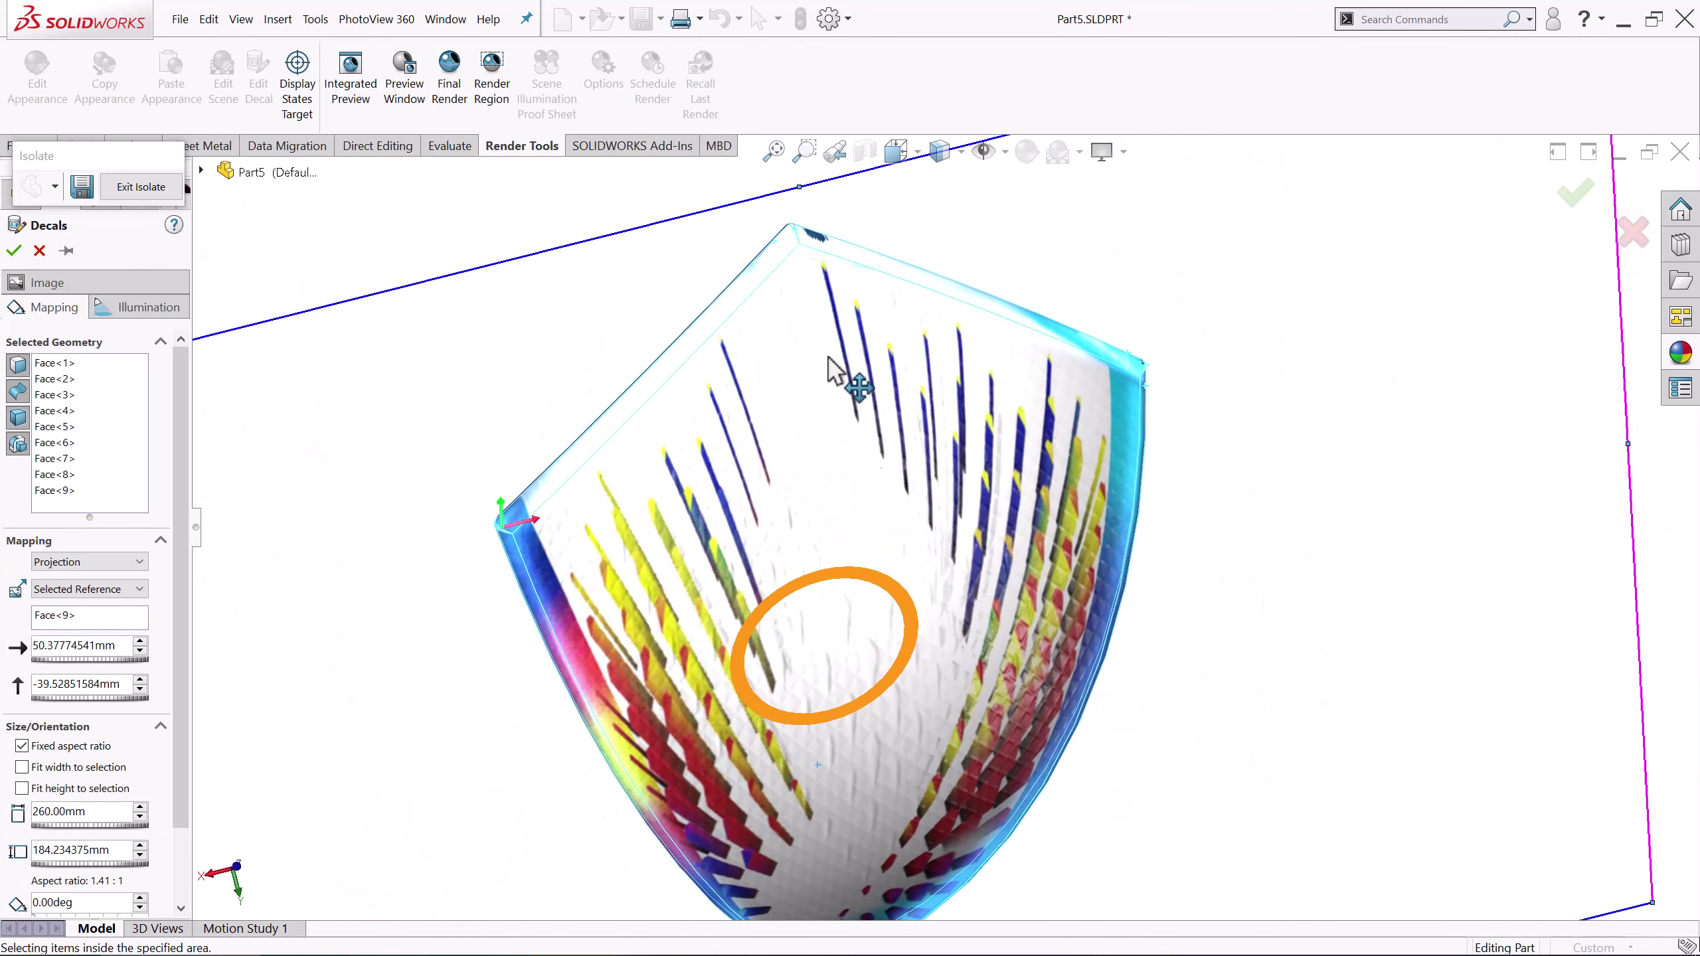
{"action": "left_click_drag", "start_coordinate": [841, 402], "coordinate": [849, 397]}
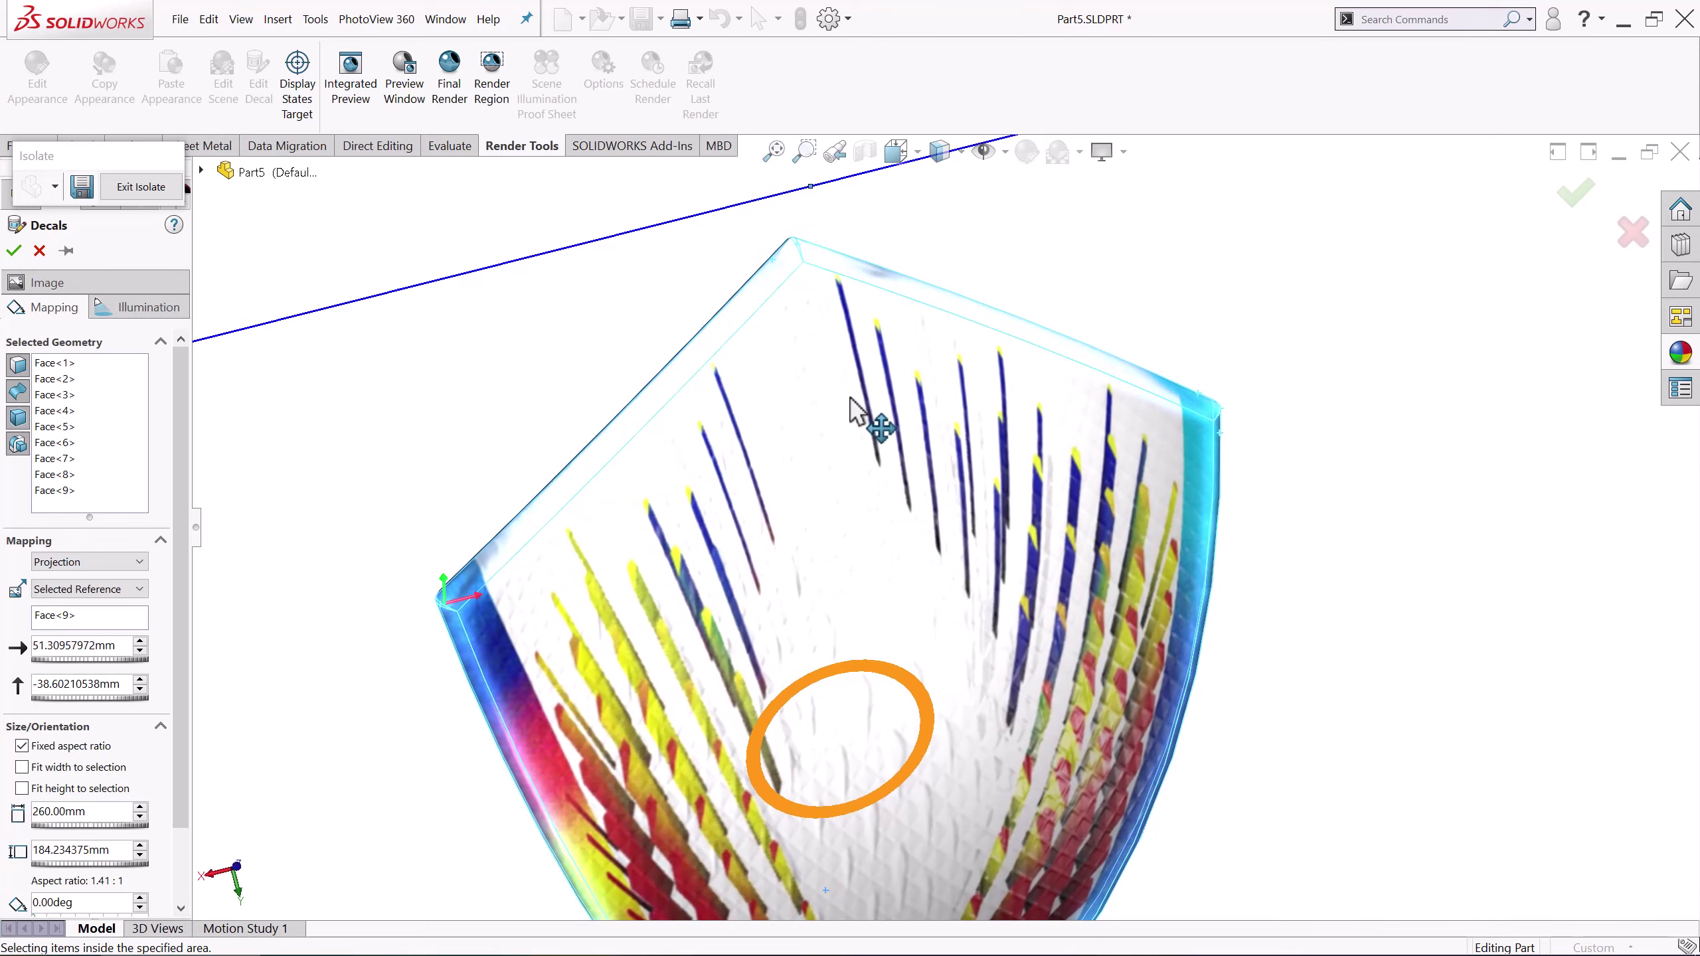
{"action": "scroll", "coordinate": [847, 415], "scroll_direction": "up", "scroll_amount": 5}
{"action": "mouse_move", "coordinate": [843, 436]}
{"action": "middle_mouse_down"}
{"action": "mouse_move", "coordinate": [801, 384]}
{"action": "mouse_move", "coordinate": [657, 304]}
{"action": "mouse_move", "coordinate": [842, 436]}
{"action": "mouse_move", "coordinate": [911, 747]}
{"action": "mouse_move", "coordinate": [847, 491]}
{"action": "mouse_move", "coordinate": [842, 382]}
{"action": "middle_mouse_up"}
{"action": "scroll", "coordinate": [843, 381], "scroll_direction": "down", "scroll_amount": 3}
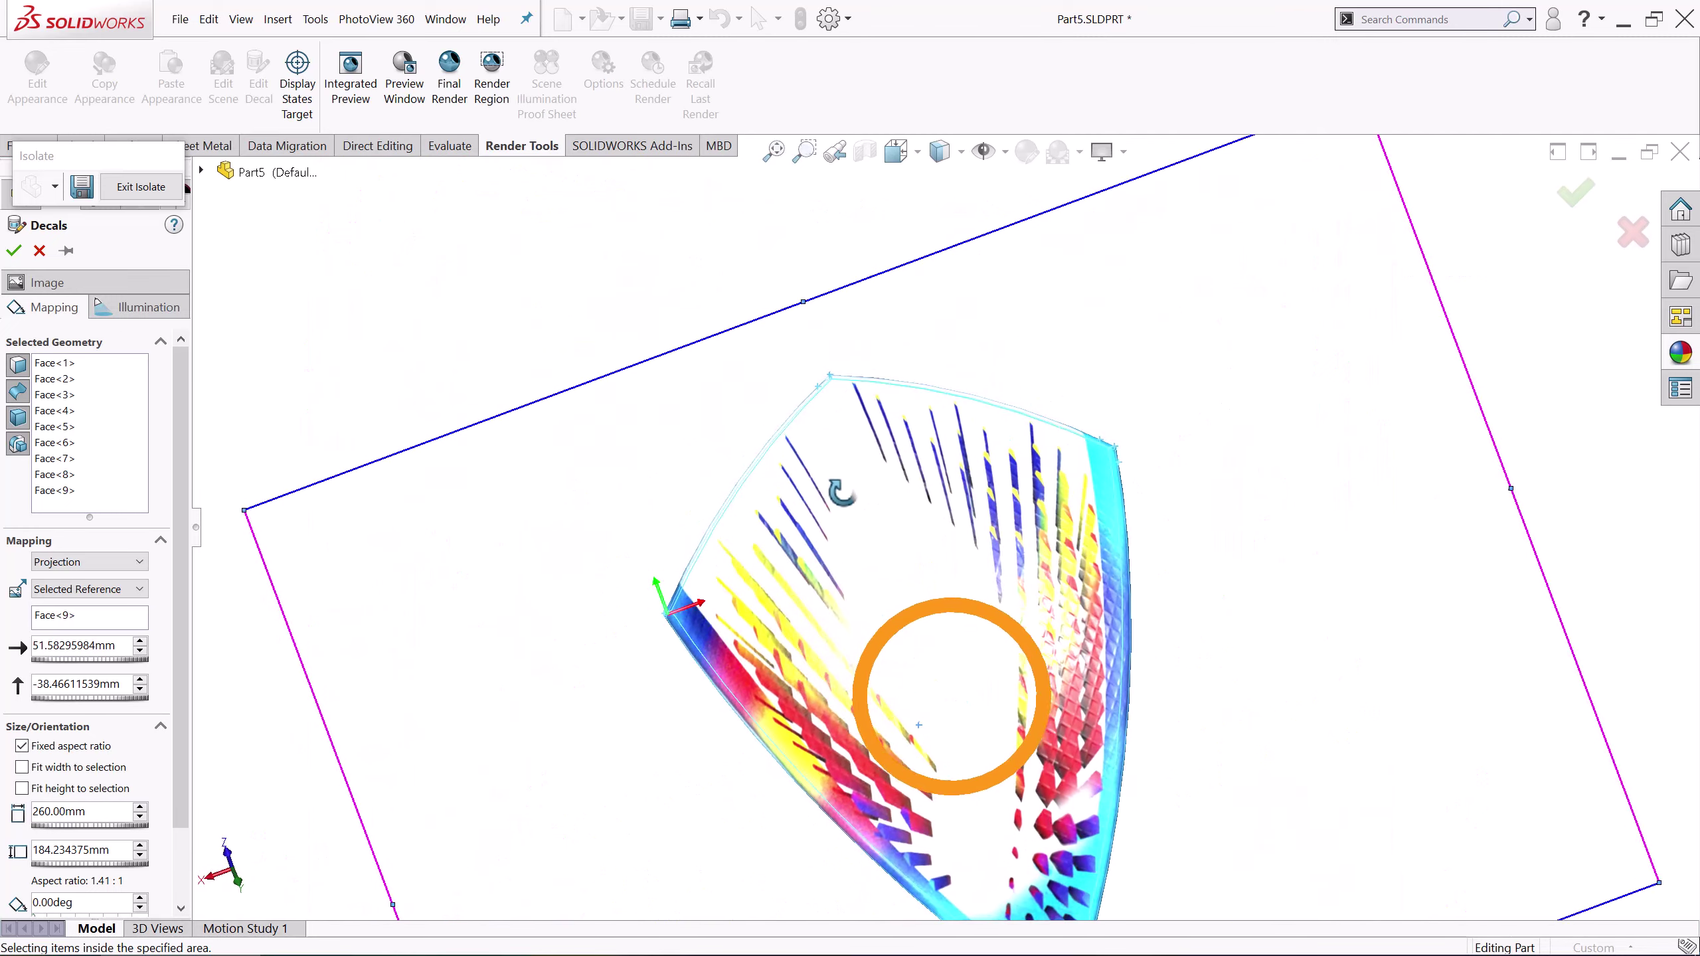
{"action": "scroll", "coordinate": [913, 568], "scroll_direction": "down", "scroll_amount": 2}
{"action": "middle_click_drag", "start_coordinate": [913, 568], "coordinate": [863, 552]}
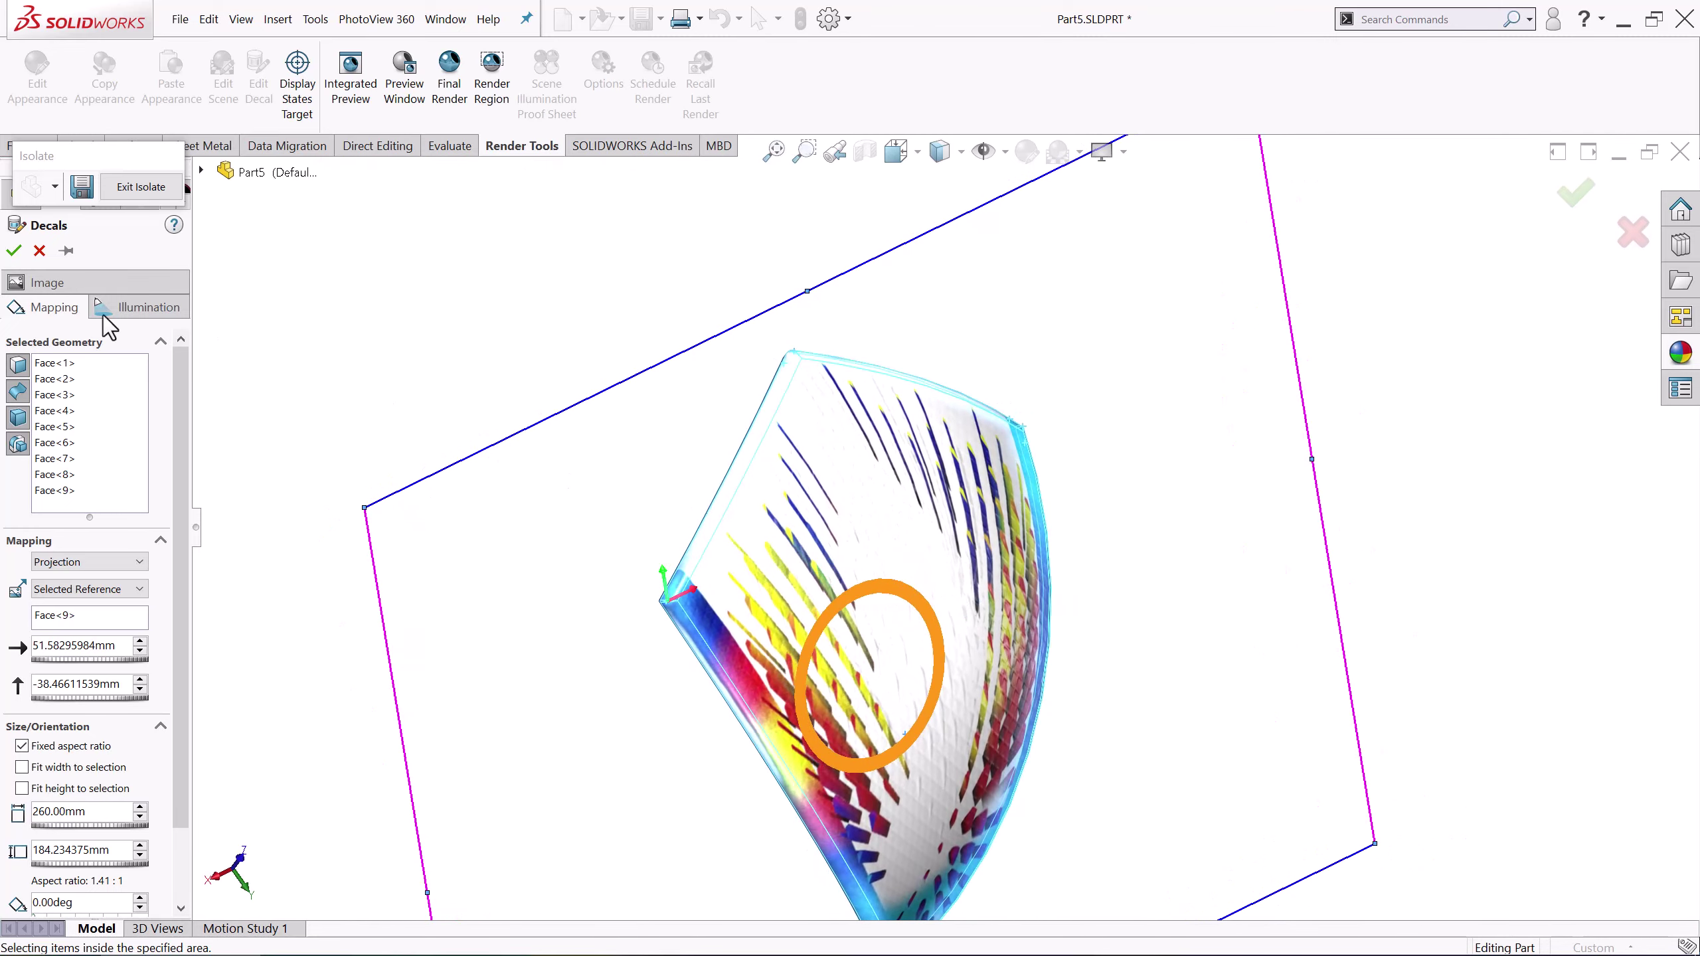
{"action": "left_click", "coordinate": [13, 252]}
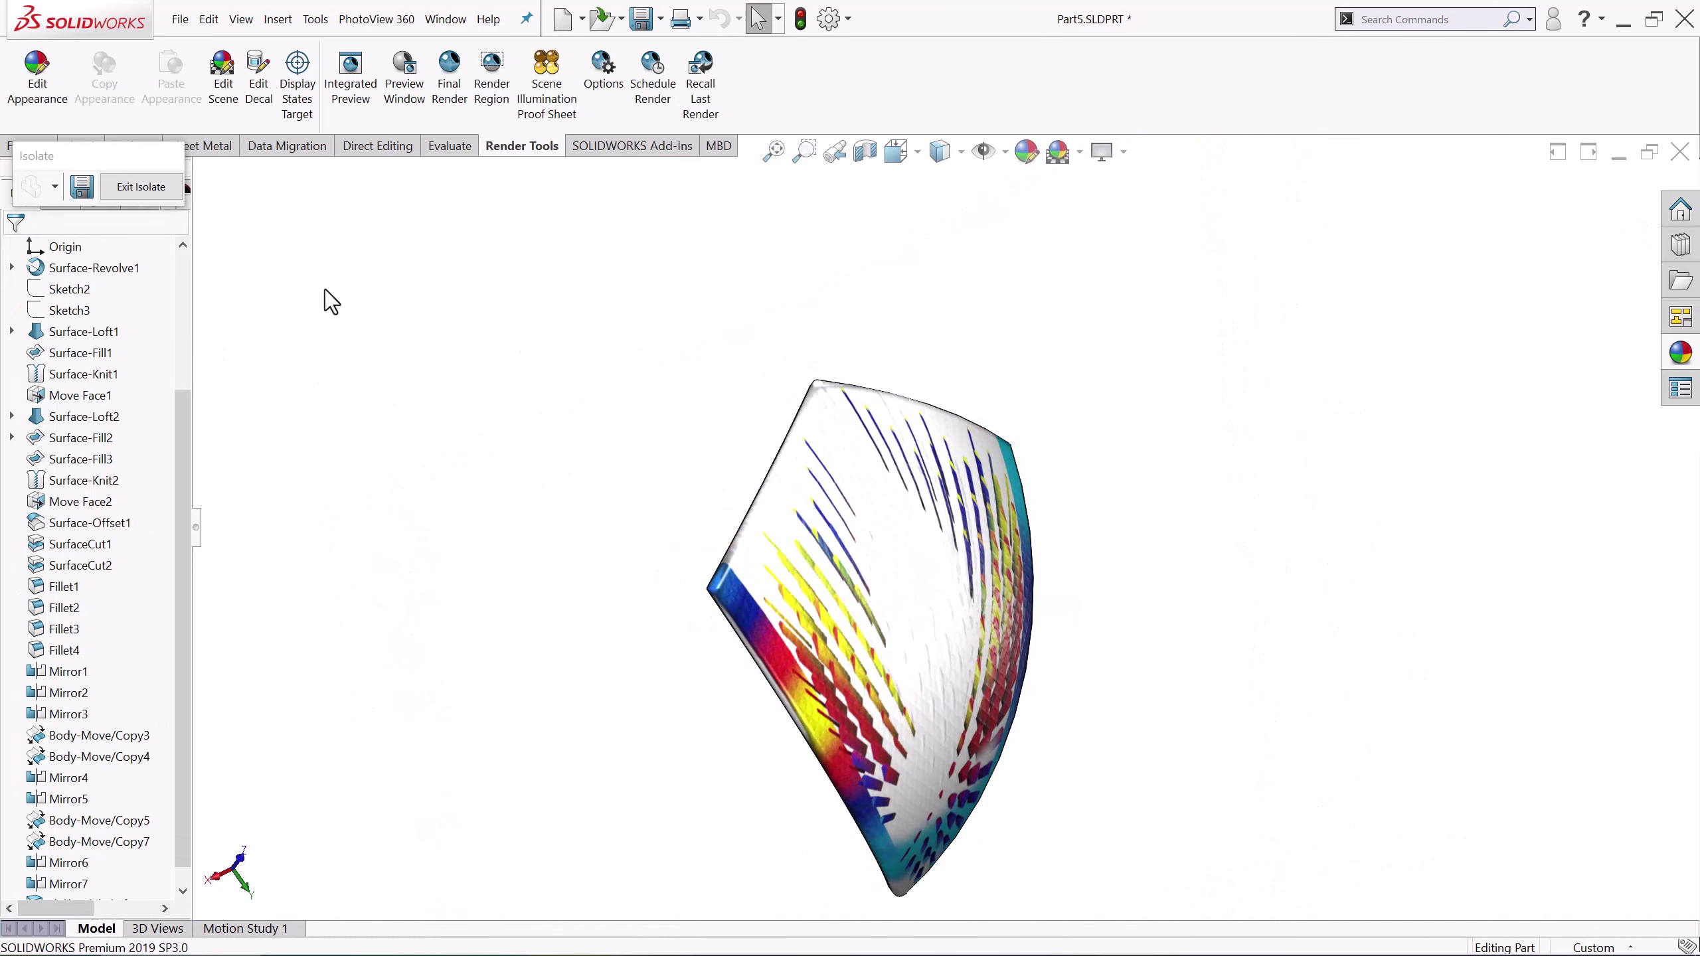
Exit isolation and isolate a third curved panel, turned to face the screen
{"action": "left_click", "coordinate": [132, 187]}
{"action": "mouse_move", "coordinate": [618, 539]}
{"action": "middle_mouse_down"}
{"action": "mouse_move", "coordinate": [659, 428]}
{"action": "mouse_move", "coordinate": [622, 412]}
{"action": "mouse_move", "coordinate": [720, 595]}
{"action": "mouse_move", "coordinate": [696, 546]}
{"action": "middle_mouse_up"}
{"action": "right_click", "coordinate": [696, 546]}
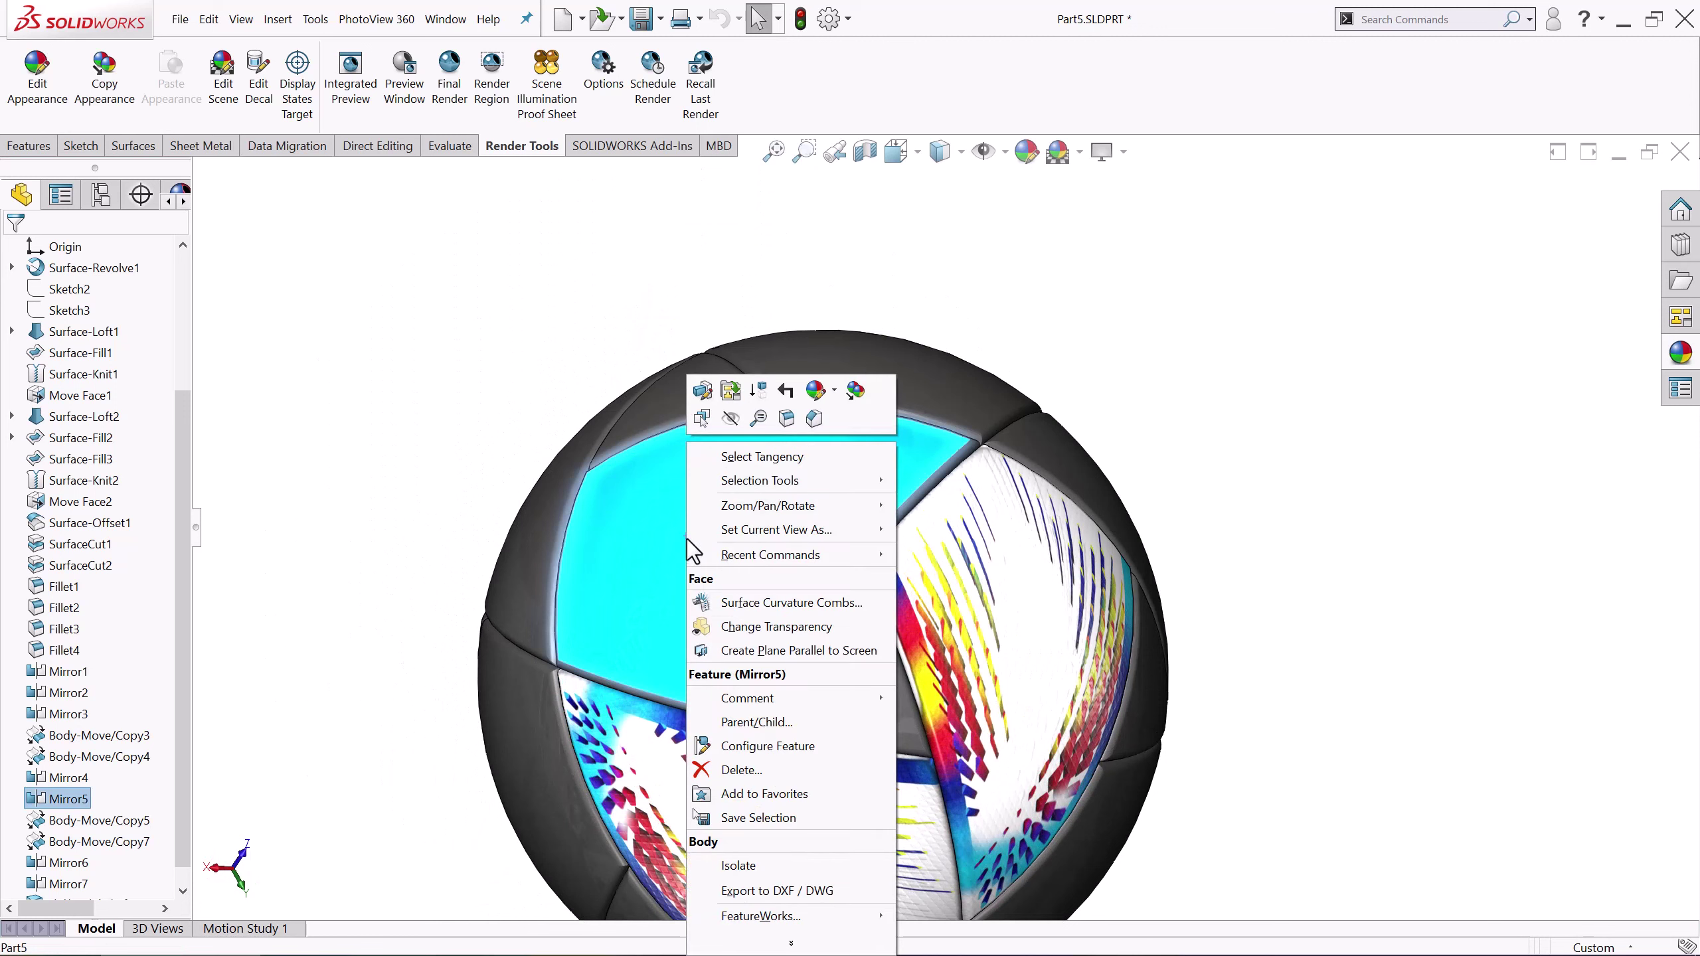
{"action": "left_click", "coordinate": [746, 864]}
{"action": "mouse_move", "coordinate": [914, 428]}
{"action": "middle_mouse_down"}
{"action": "mouse_move", "coordinate": [1005, 380]}
{"action": "mouse_move", "coordinate": [870, 616]}
{"action": "middle_mouse_up"}
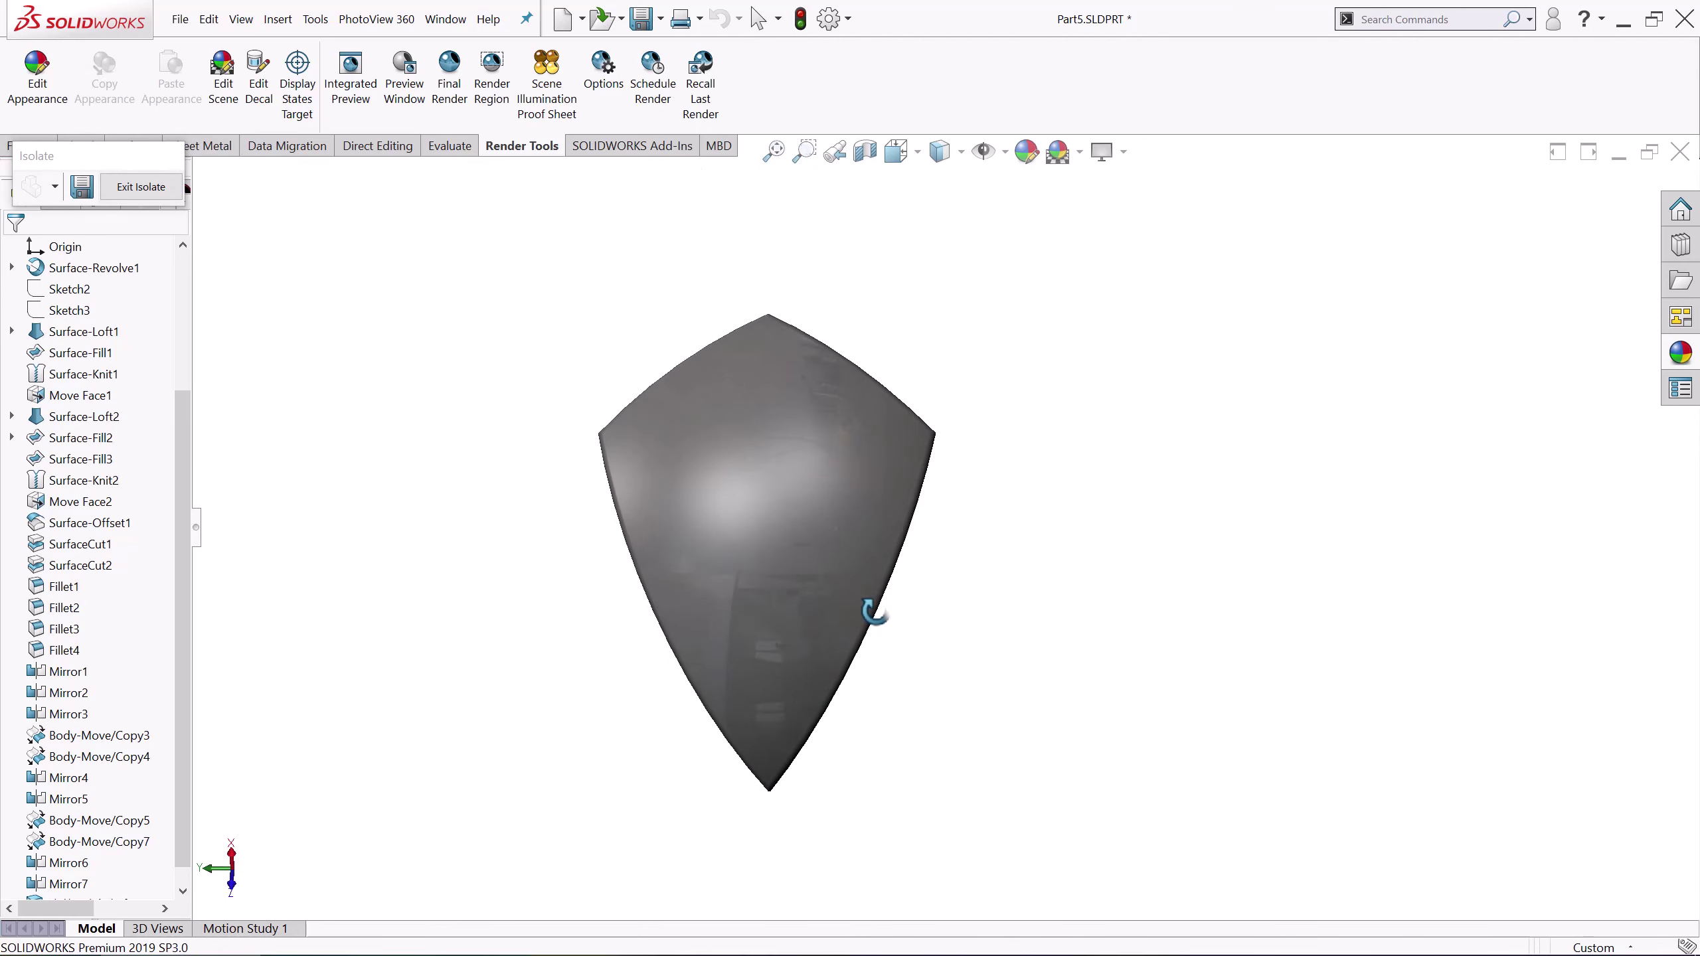
Start a decal with decal-01.png and box-select all of the panel's faces
{"action": "left_click", "coordinate": [254, 100]}
{"action": "left_click", "coordinate": [61, 684]}
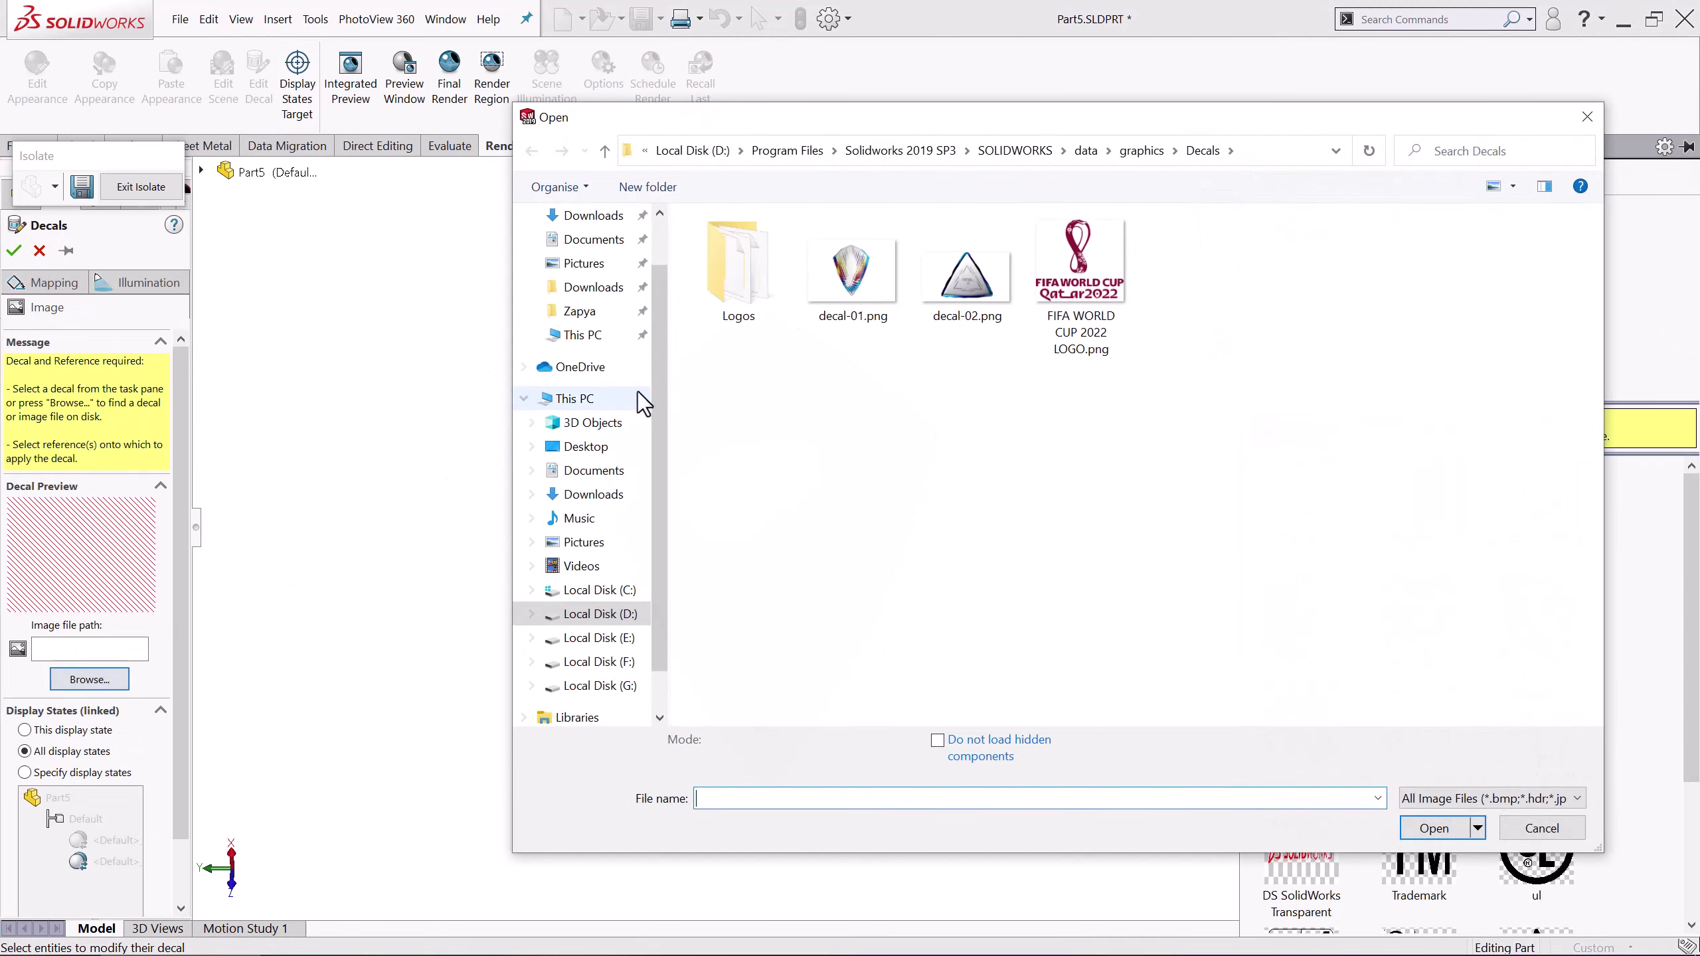
{"action": "double_click", "coordinate": [867, 288]}
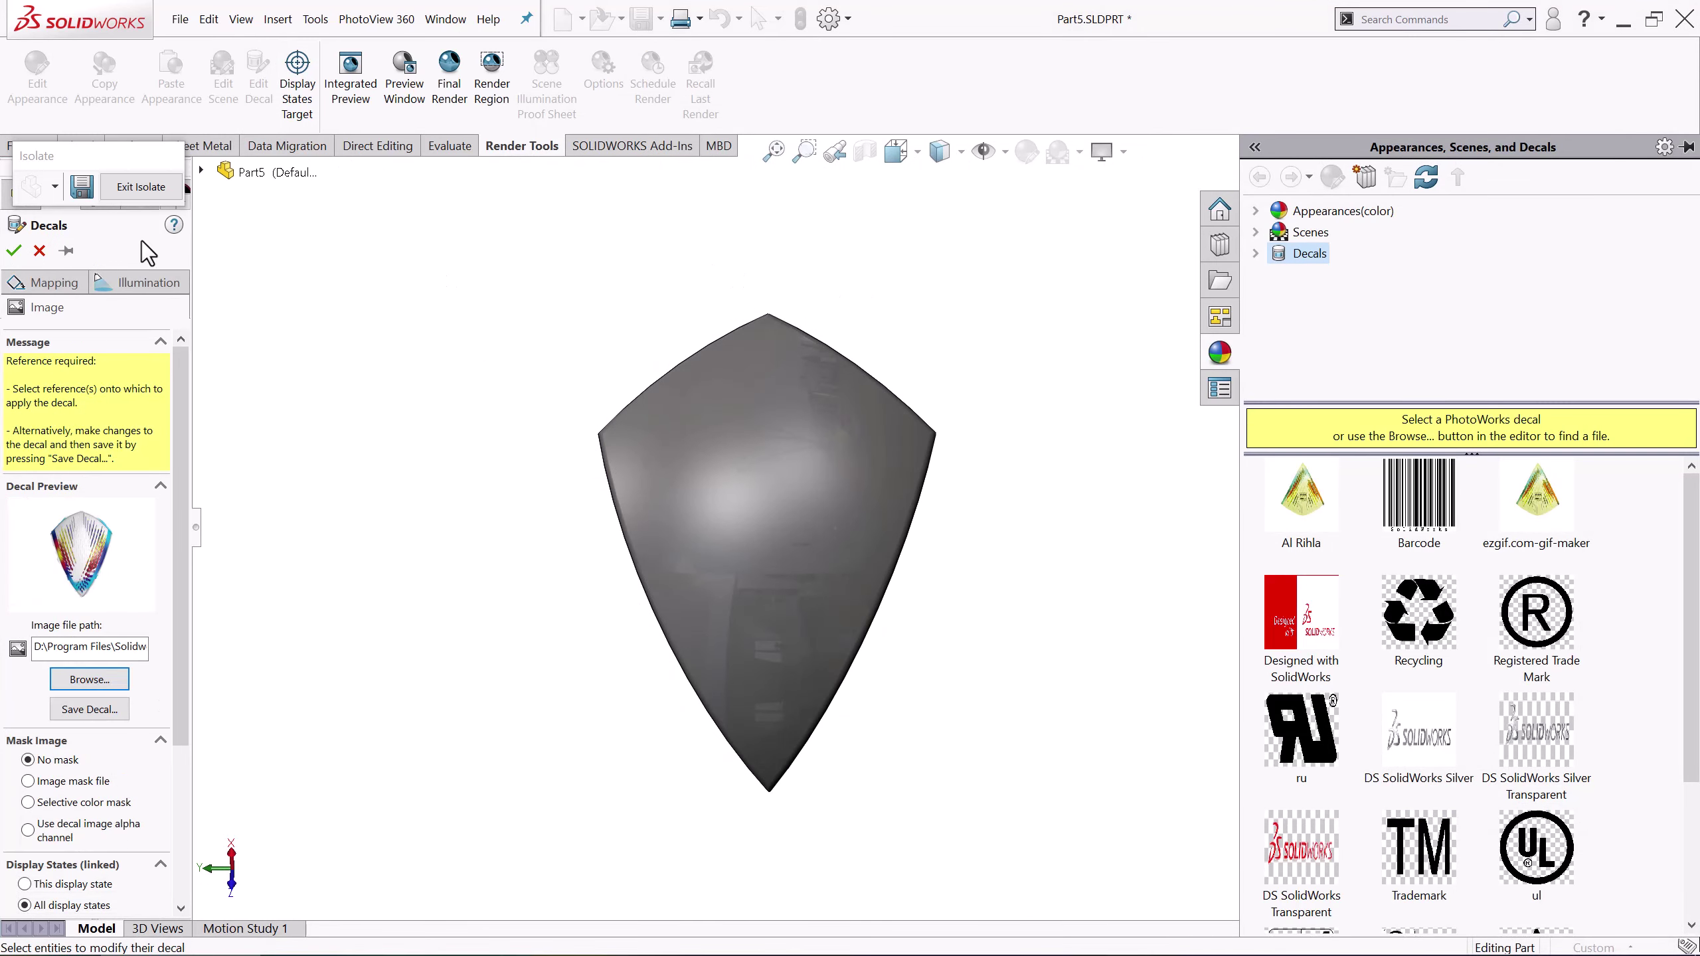
{"action": "left_click", "coordinate": [47, 284]}
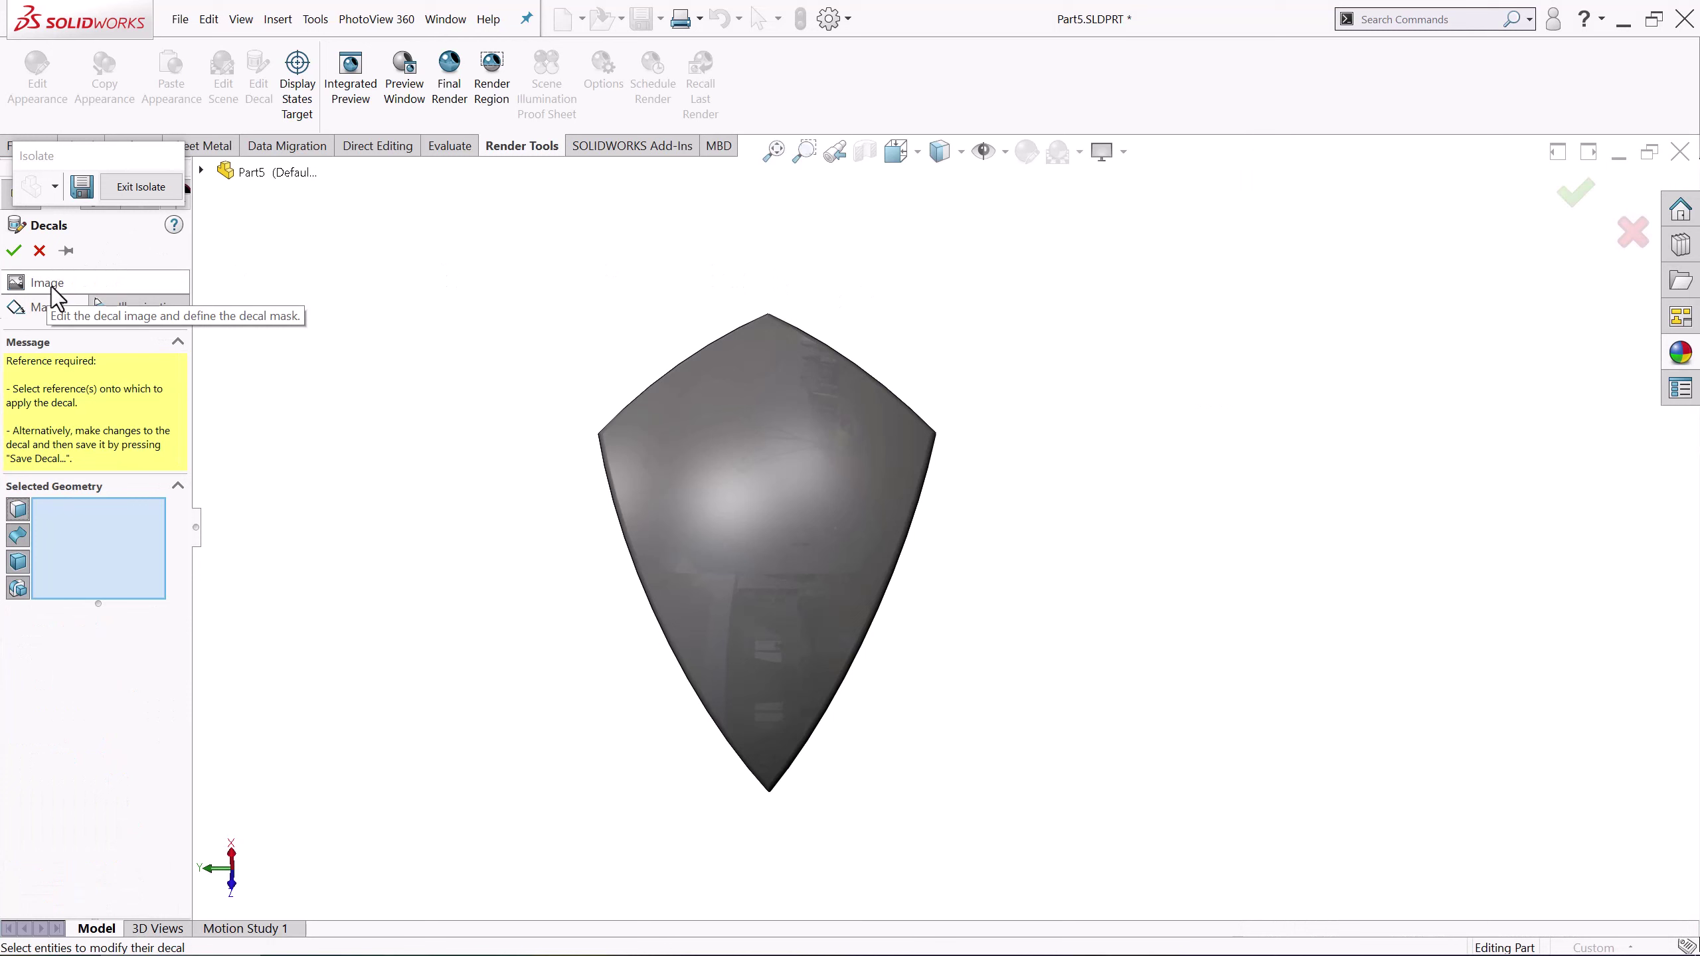
{"action": "left_click_drag", "start_coordinate": [501, 234], "coordinate": [1050, 852]}
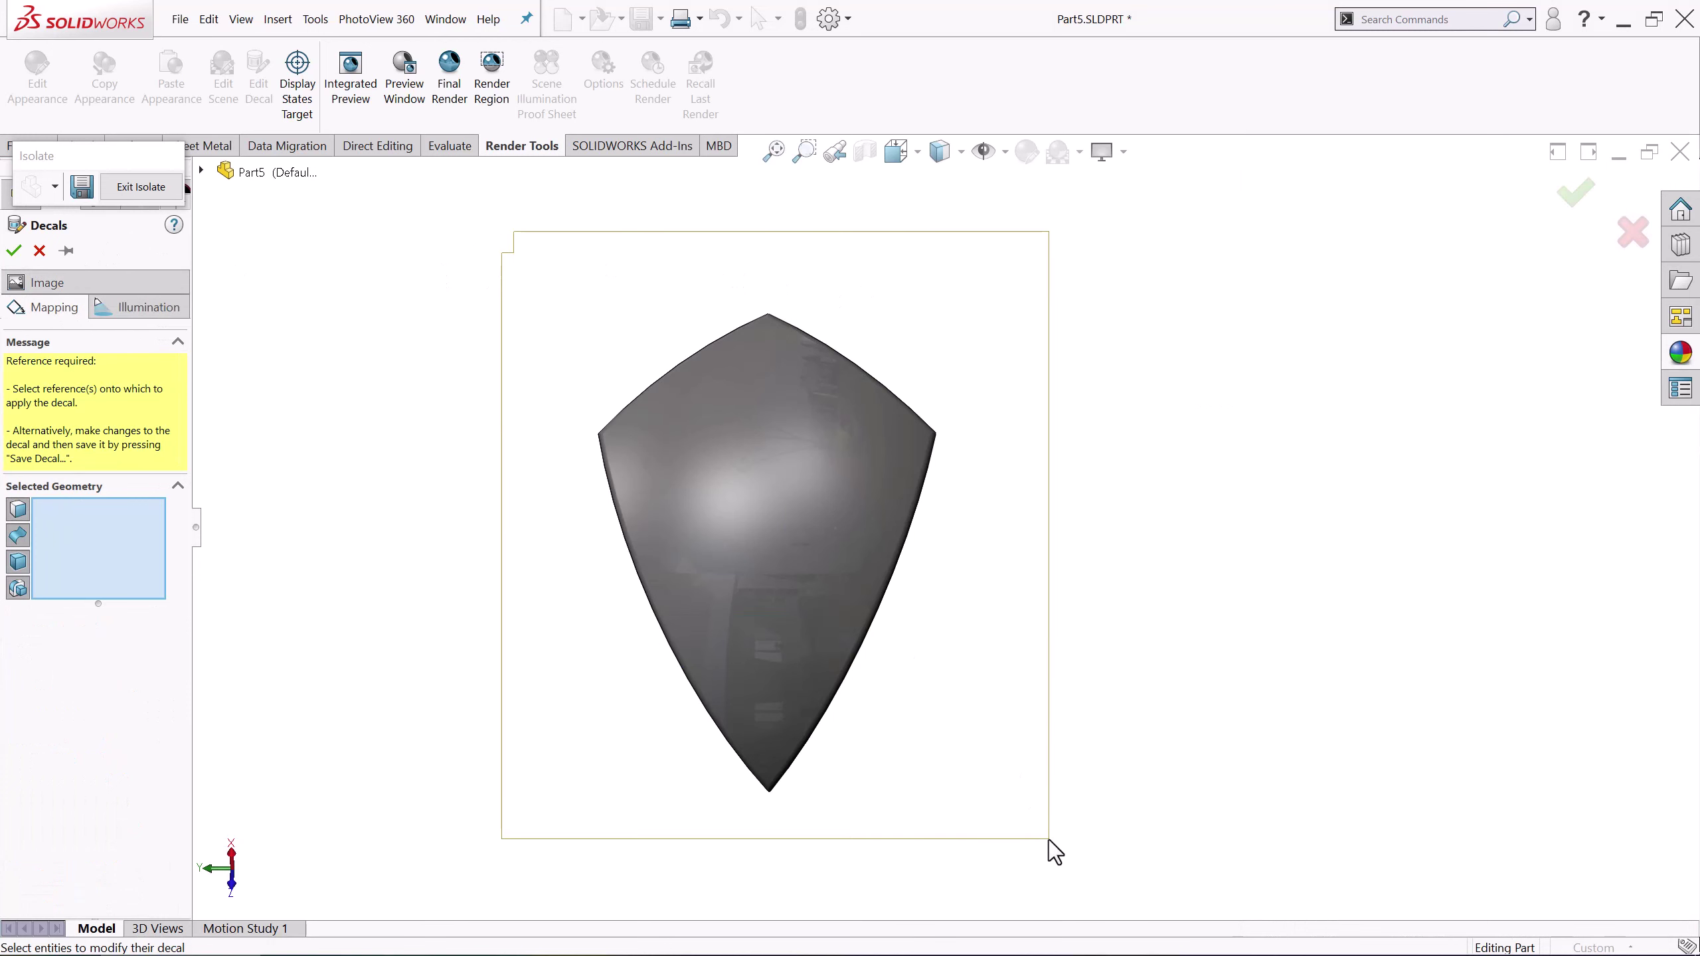
Project the decal from Face<9> at 260 mm size with 270° rotation
{"action": "left_click", "coordinate": [93, 693]}
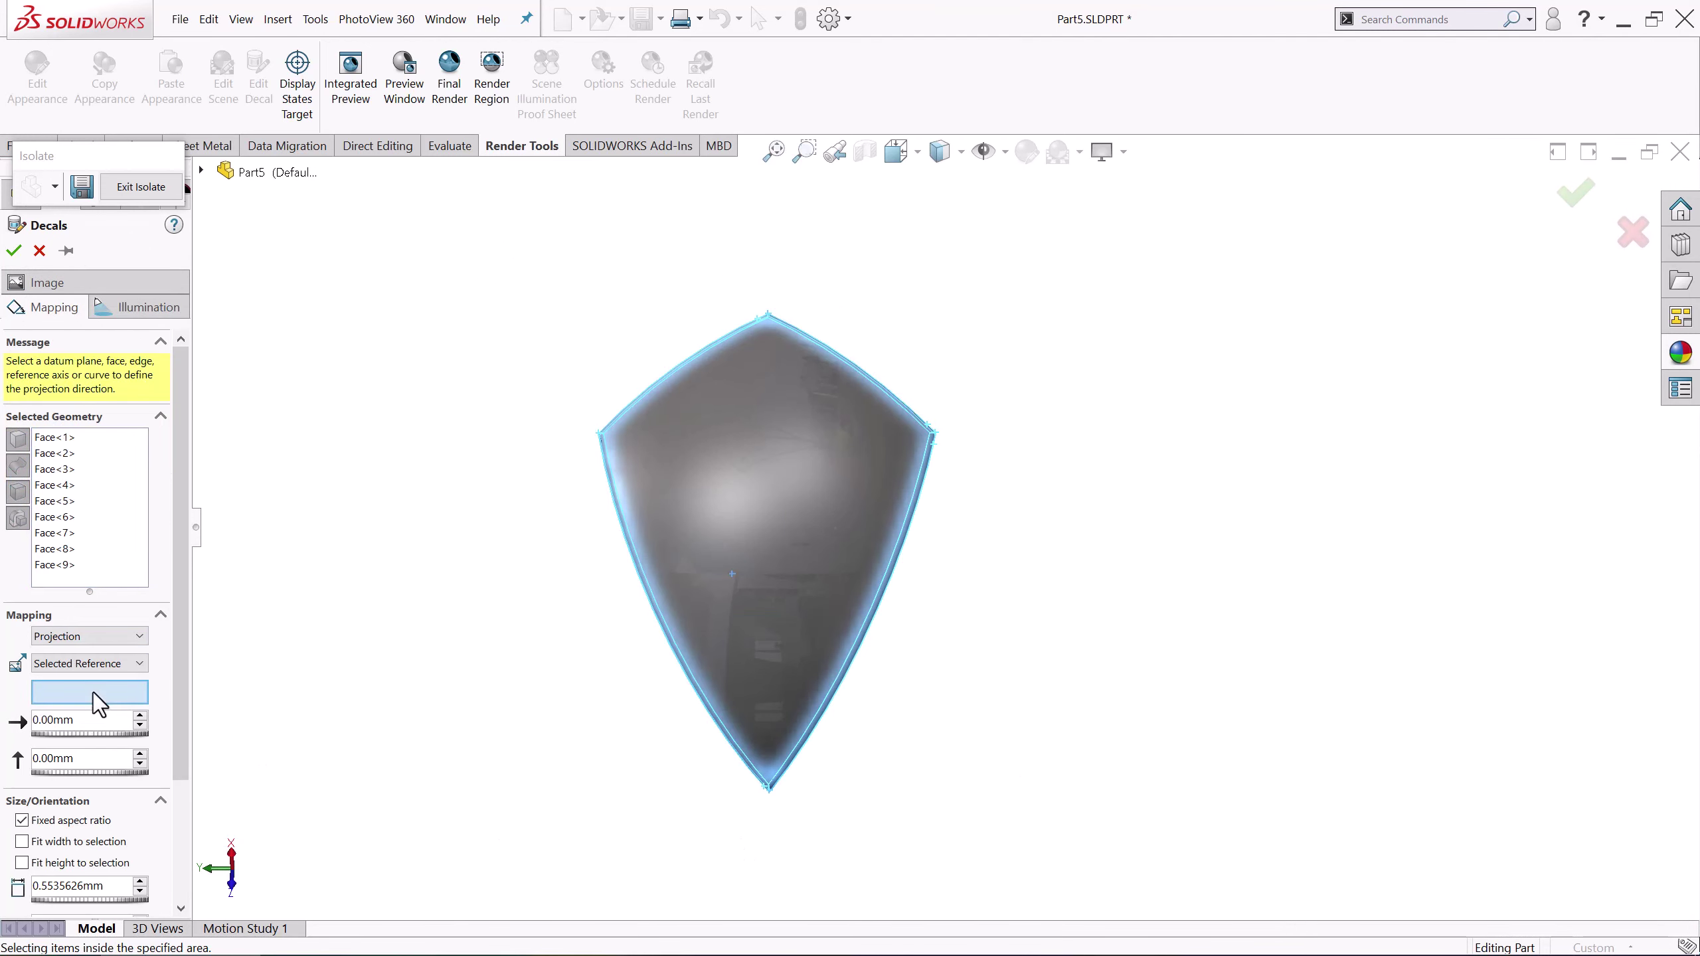
{"action": "left_click", "coordinate": [748, 462]}
{"action": "type", "text": "260"}
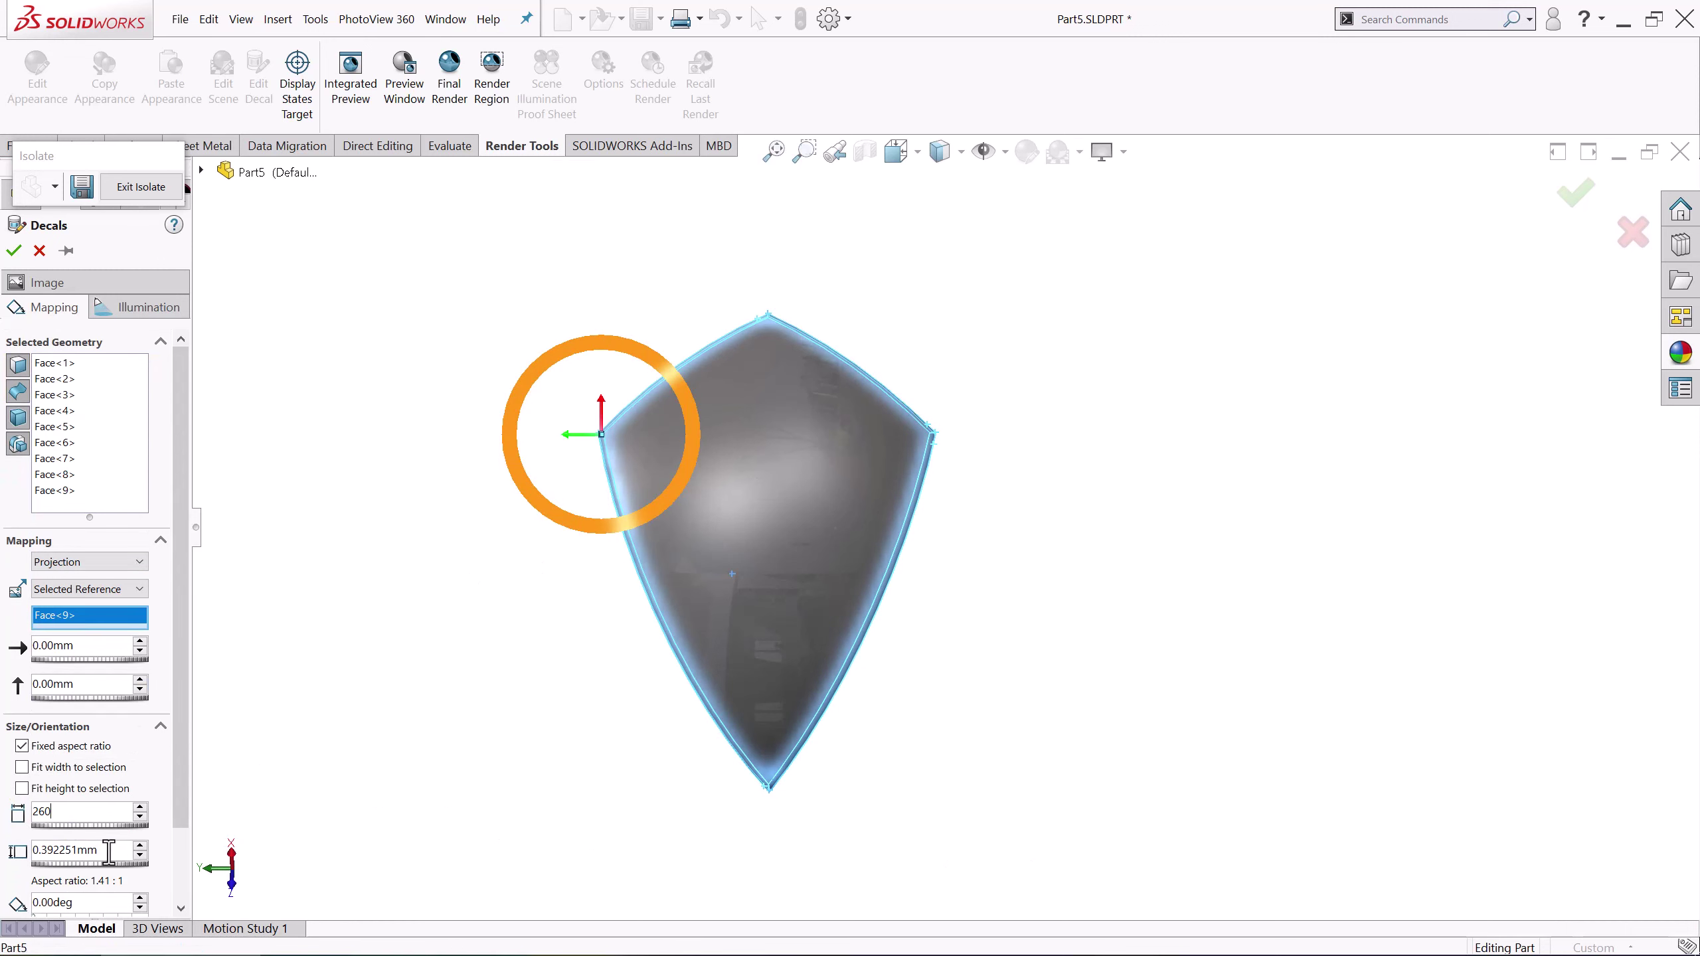
{"action": "key", "text": "Return"}
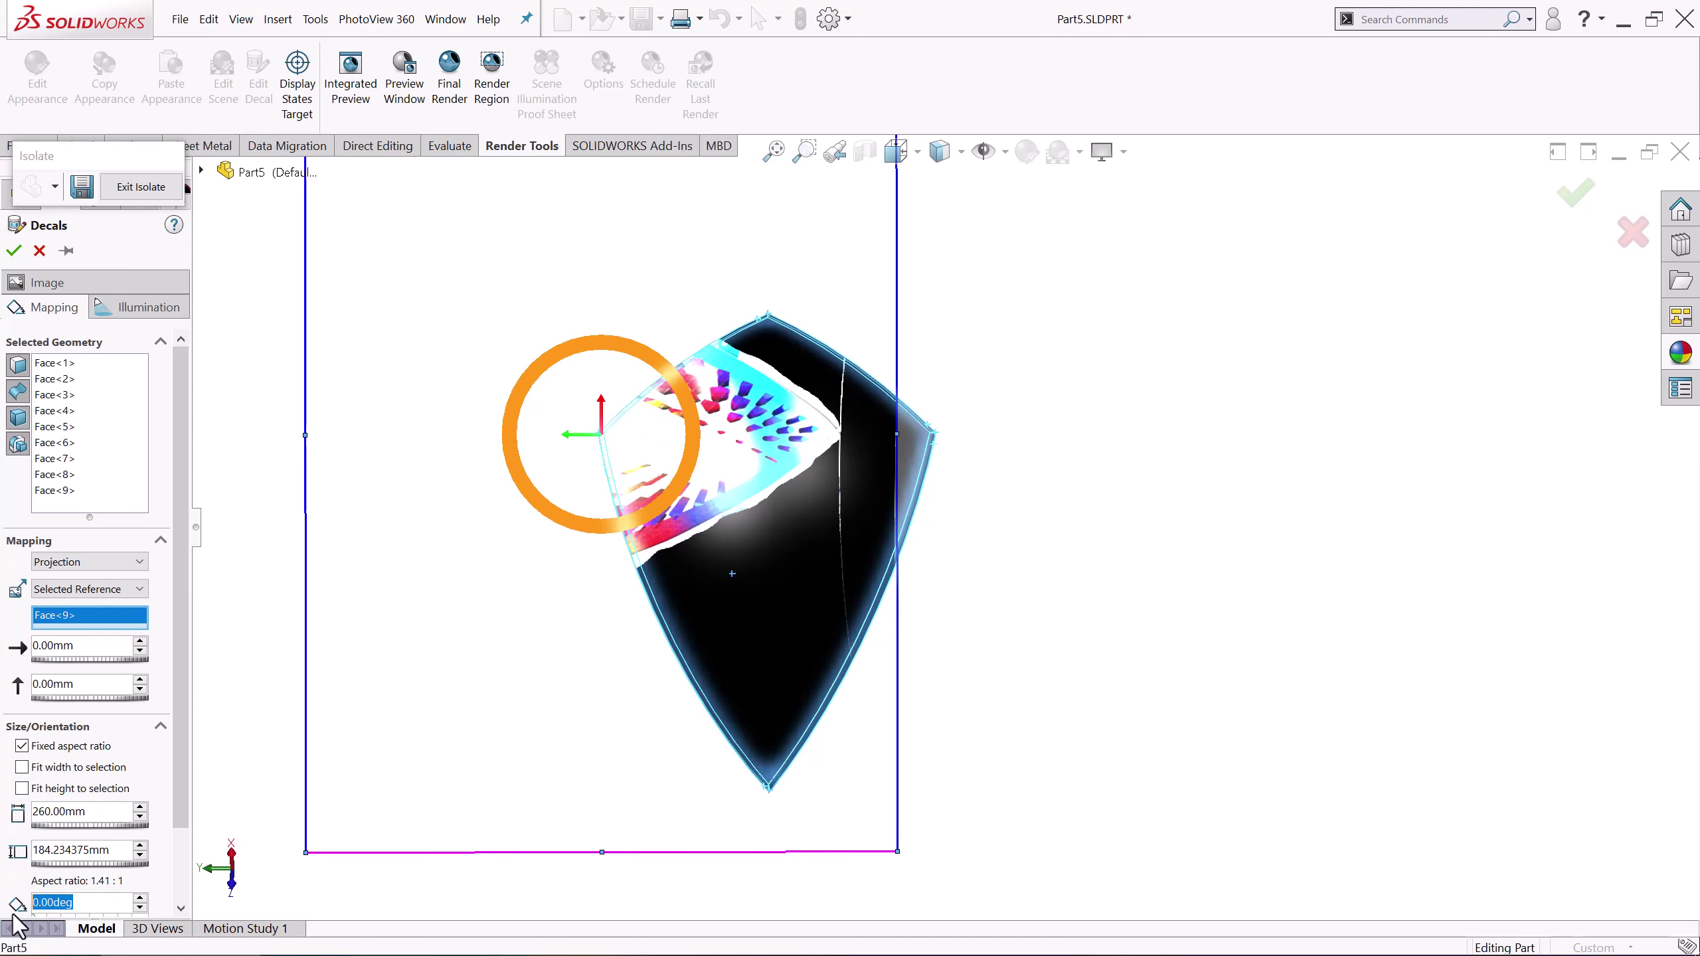
{"action": "type", "text": "270"}
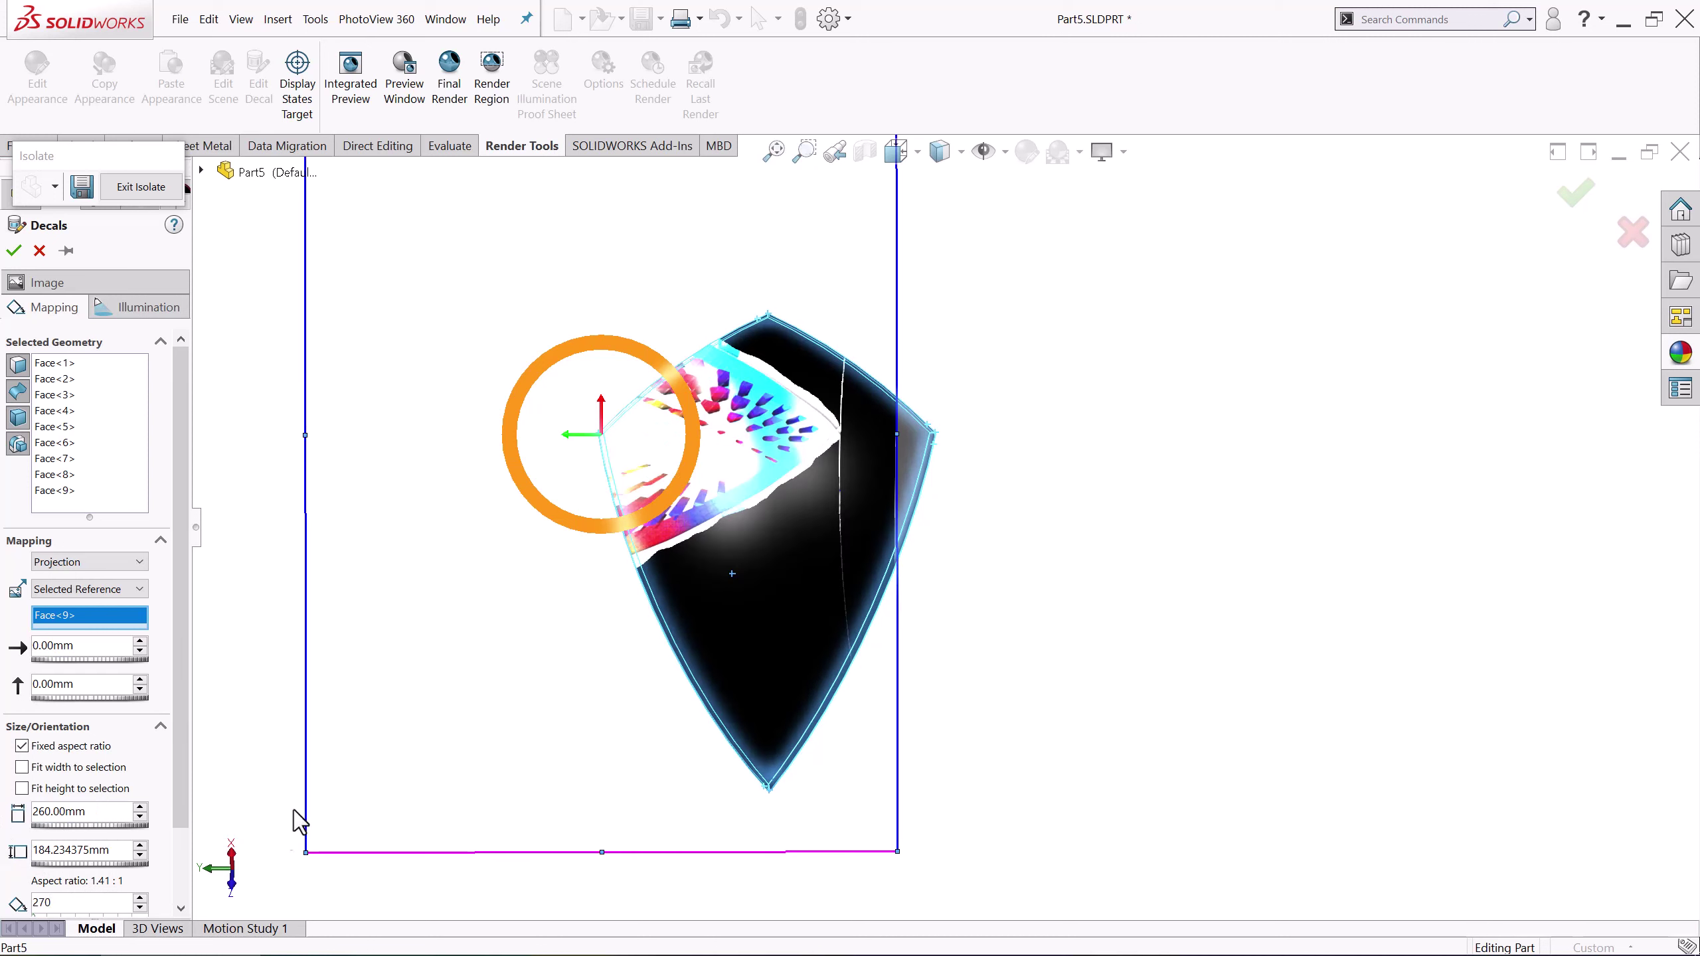
{"action": "left_click", "coordinate": [132, 852]}
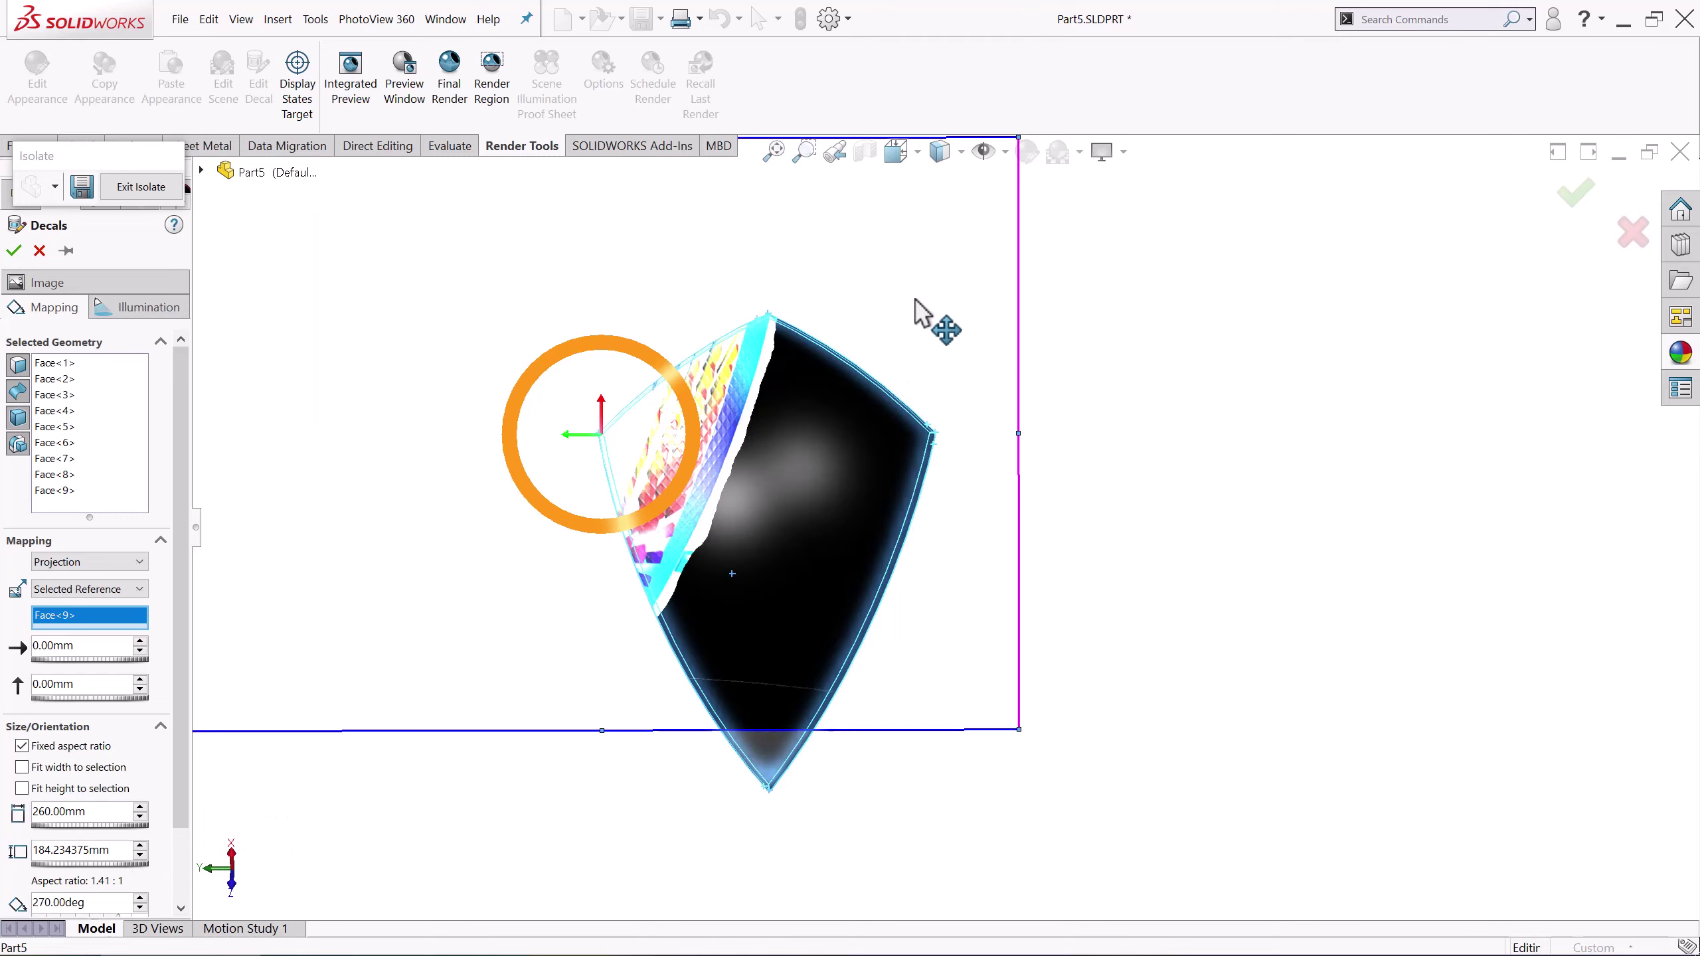
Centre the decal on the third panel, check it from several angles, and apply it
{"action": "left_click_drag", "start_coordinate": [922, 313], "coordinate": [1050, 422]}
{"action": "left_click_drag", "start_coordinate": [1044, 406], "coordinate": [1048, 395]}
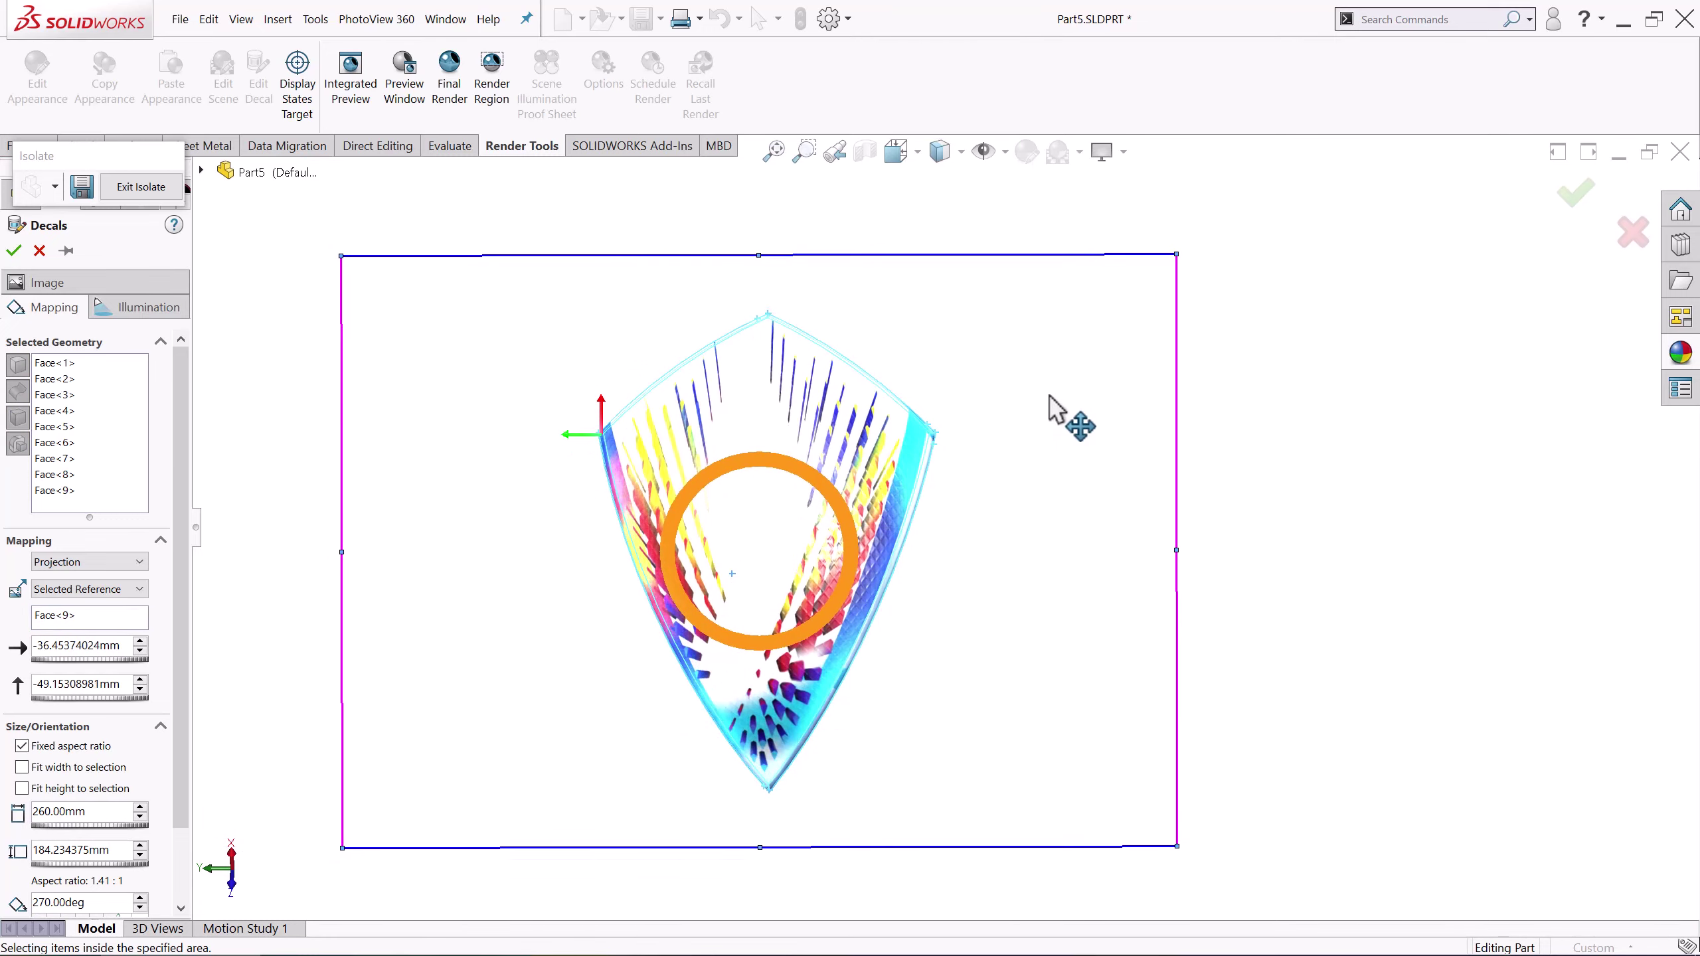
{"action": "mouse_move", "coordinate": [814, 477]}
{"action": "middle_mouse_down"}
{"action": "mouse_move", "coordinate": [868, 426]}
{"action": "mouse_move", "coordinate": [687, 380]}
{"action": "middle_mouse_up"}
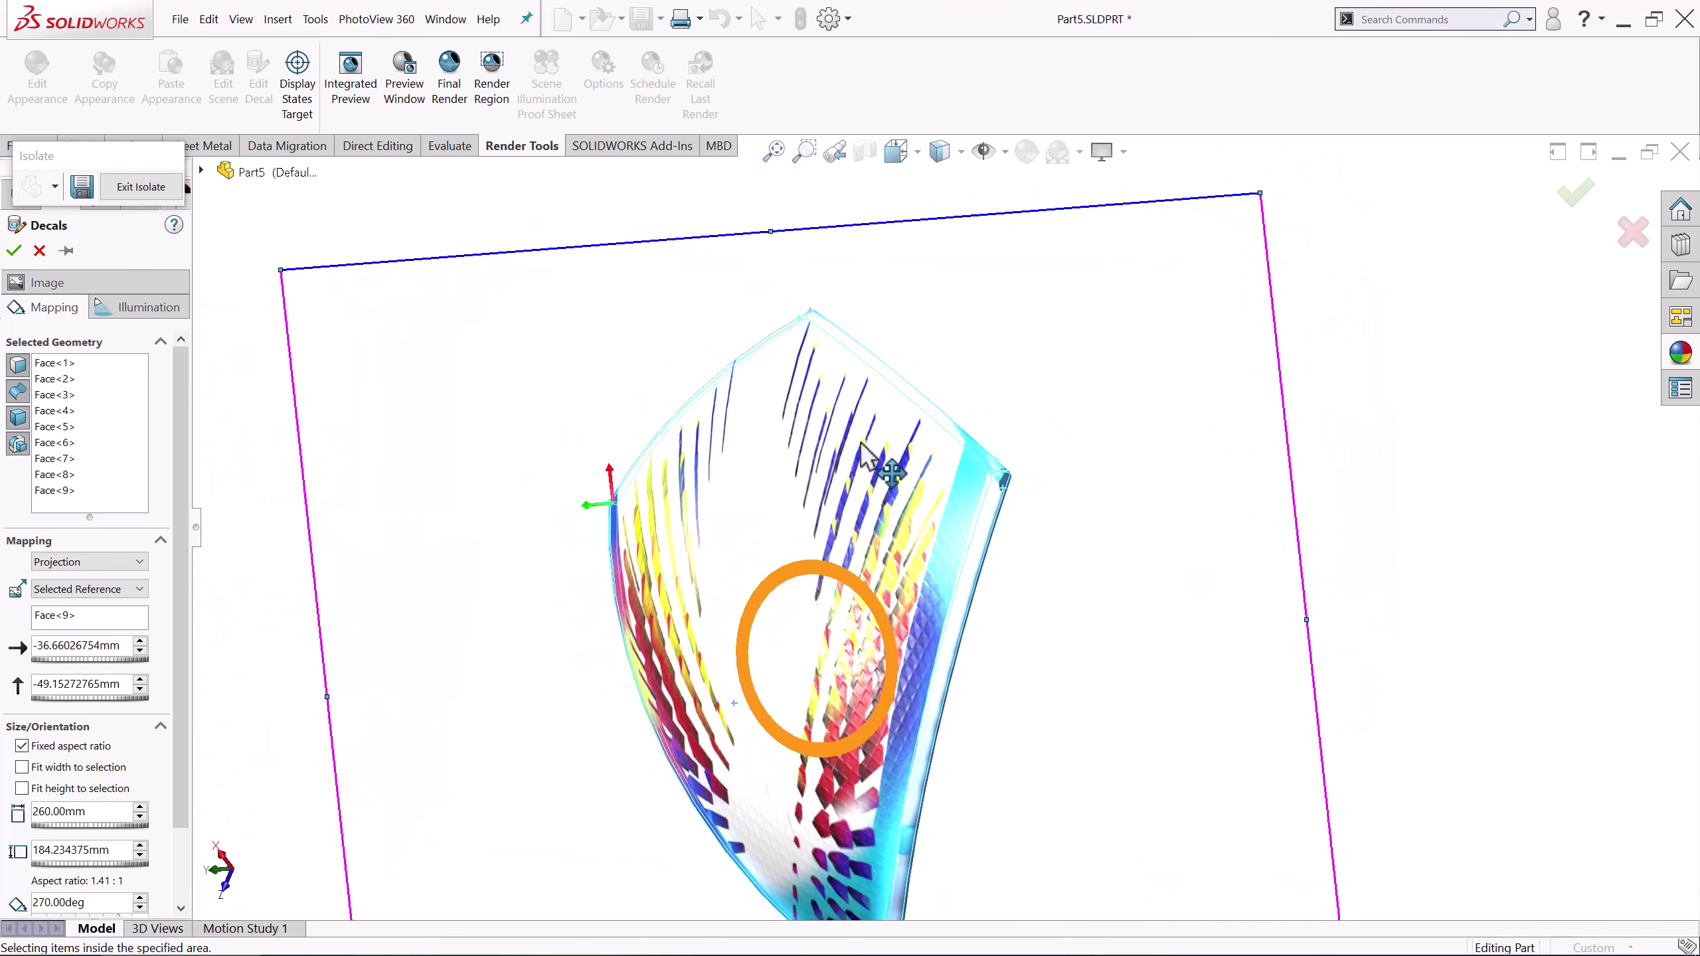
{"action": "middle_click_drag", "start_coordinate": [833, 469], "coordinate": [863, 459]}
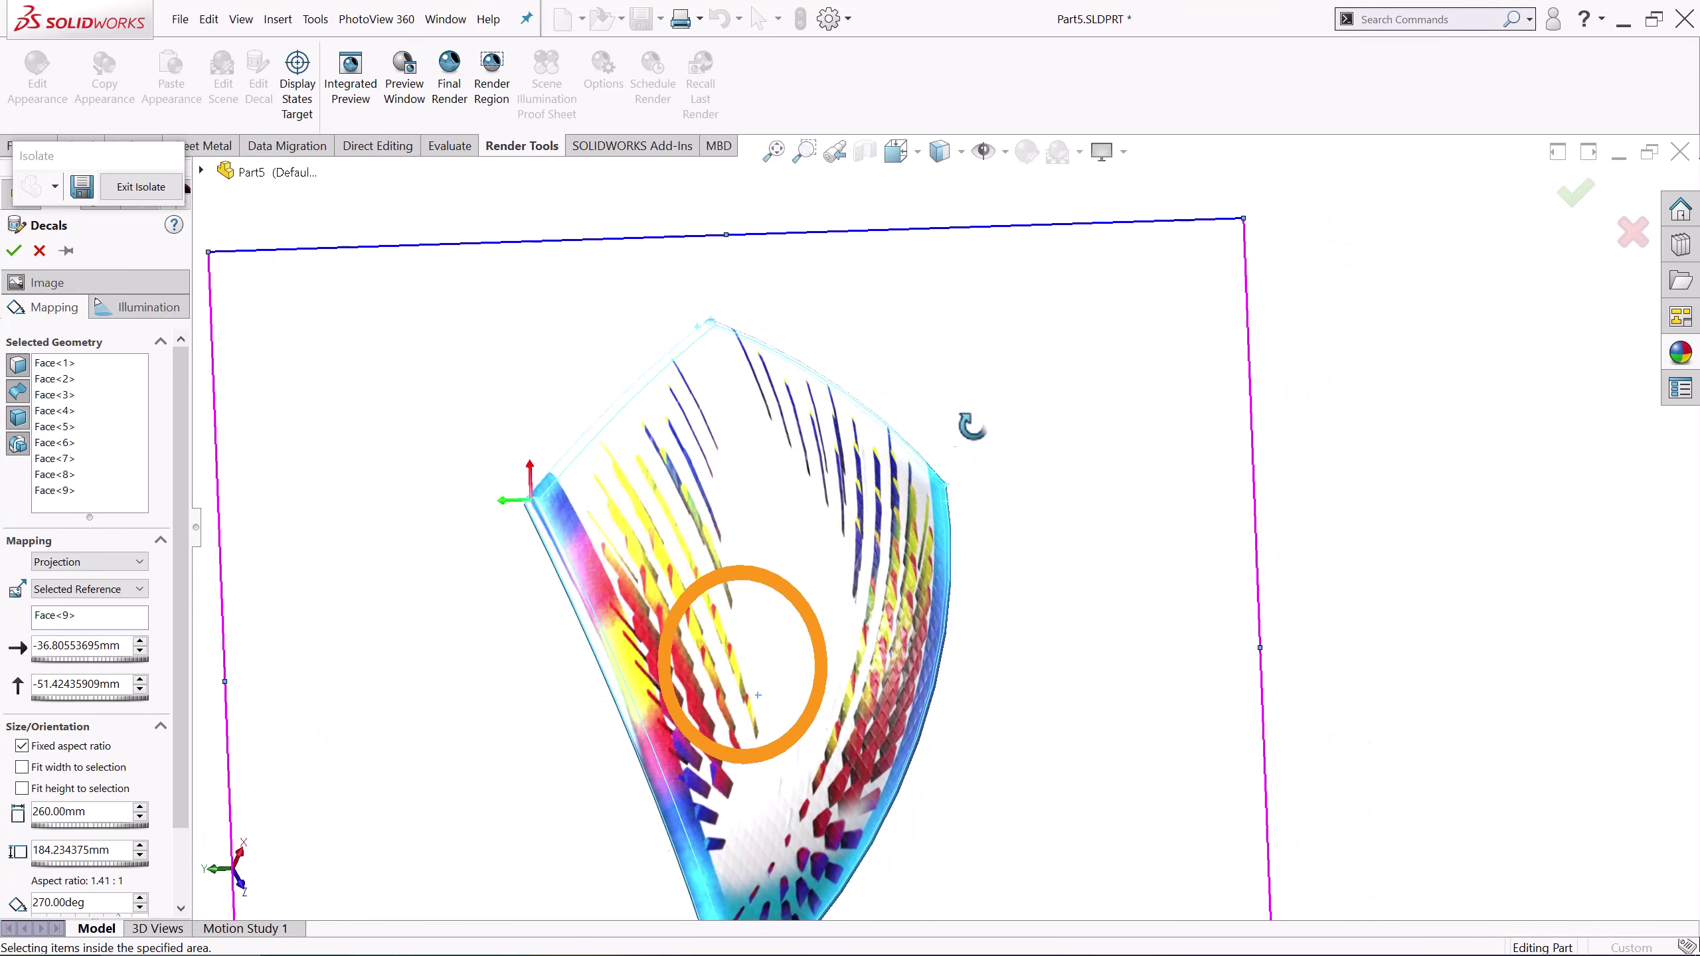
{"action": "left_click_drag", "start_coordinate": [863, 462], "coordinate": [862, 462]}
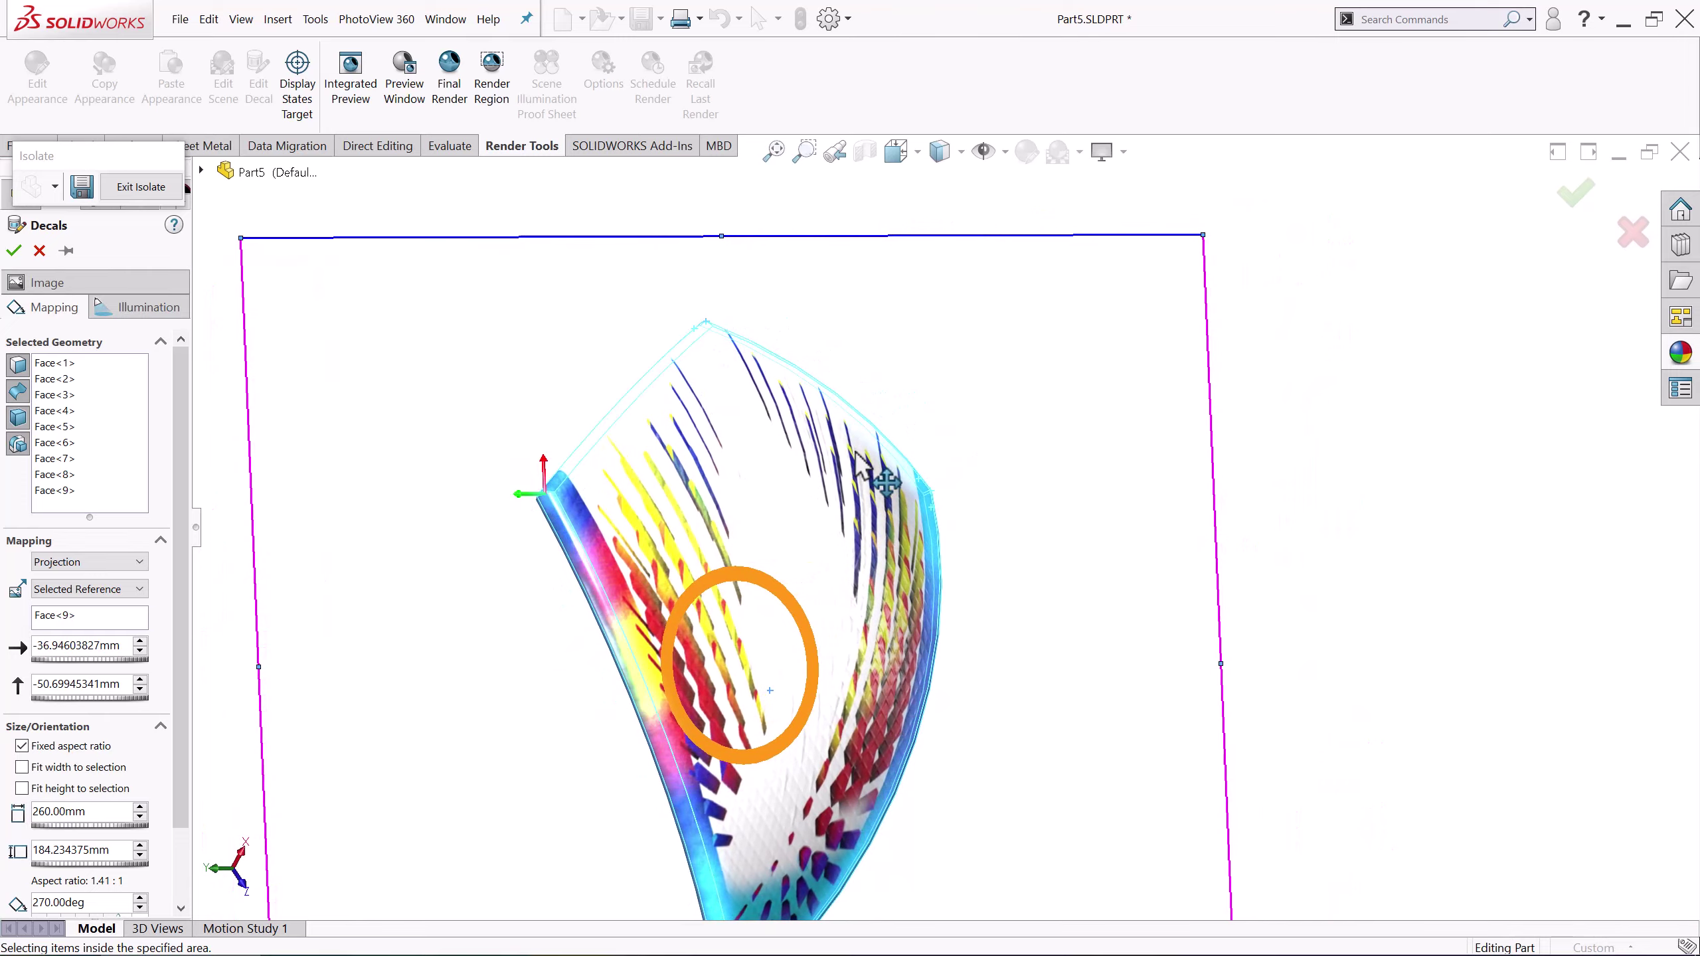
{"action": "mouse_move", "coordinate": [896, 502]}
{"action": "middle_mouse_down"}
{"action": "mouse_move", "coordinate": [758, 524]}
{"action": "mouse_move", "coordinate": [809, 505]}
{"action": "mouse_move", "coordinate": [866, 561]}
{"action": "middle_mouse_up"}
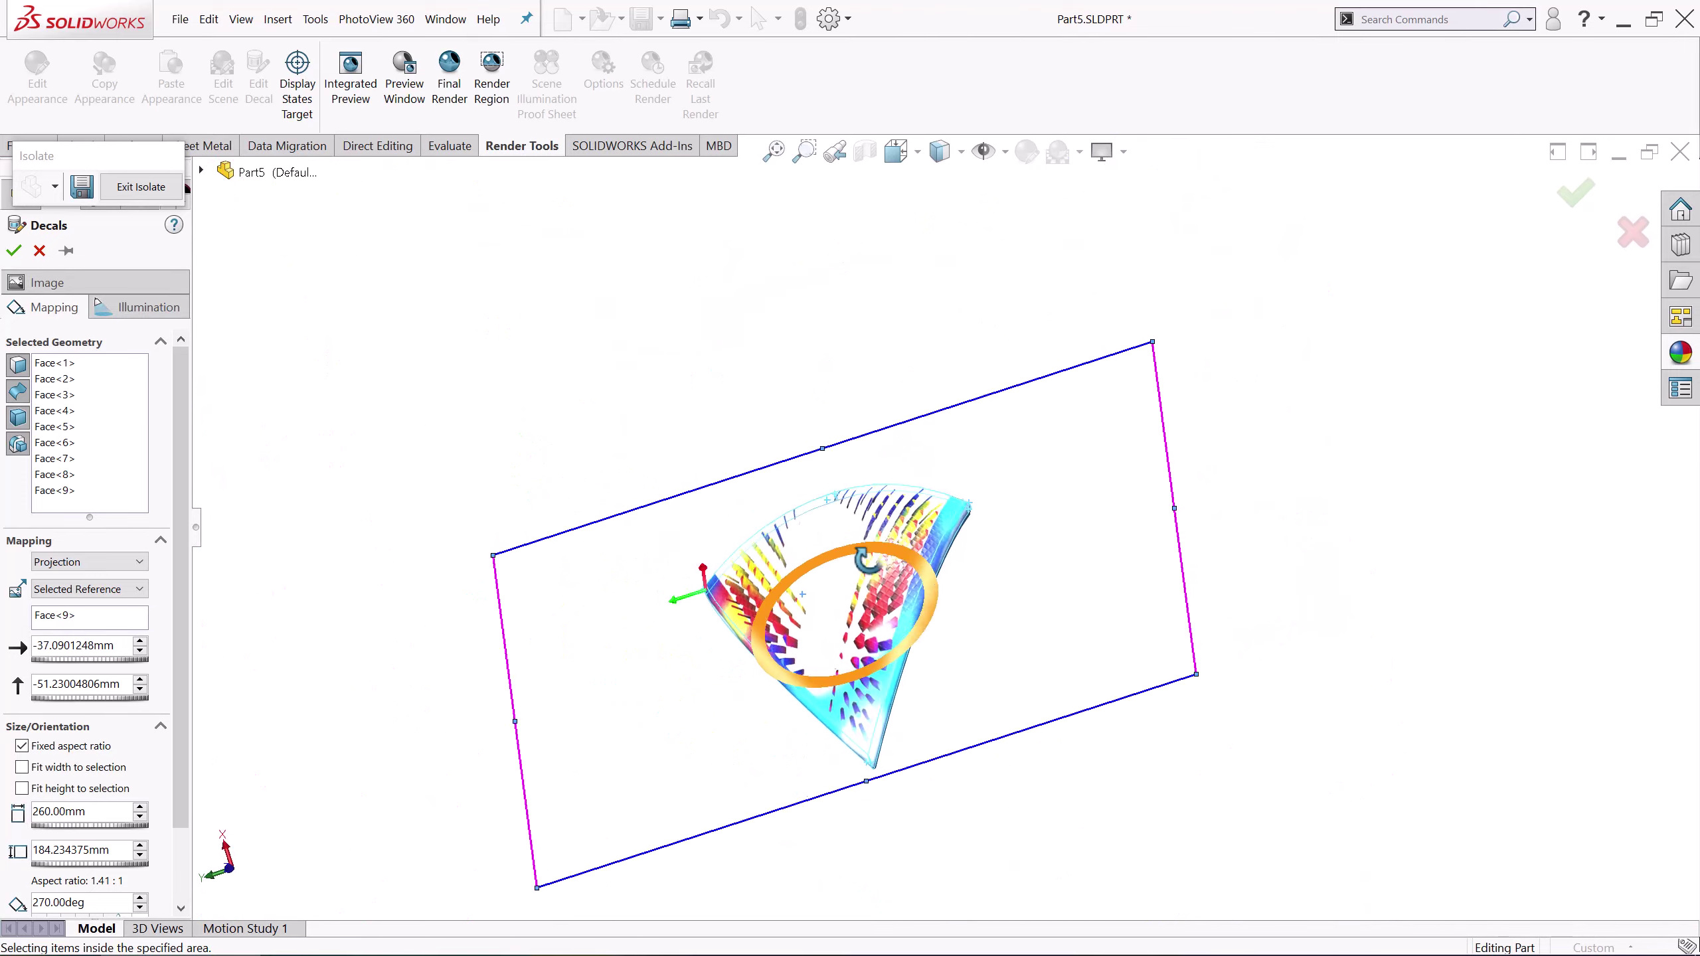
{"action": "left_click", "coordinate": [15, 253]}
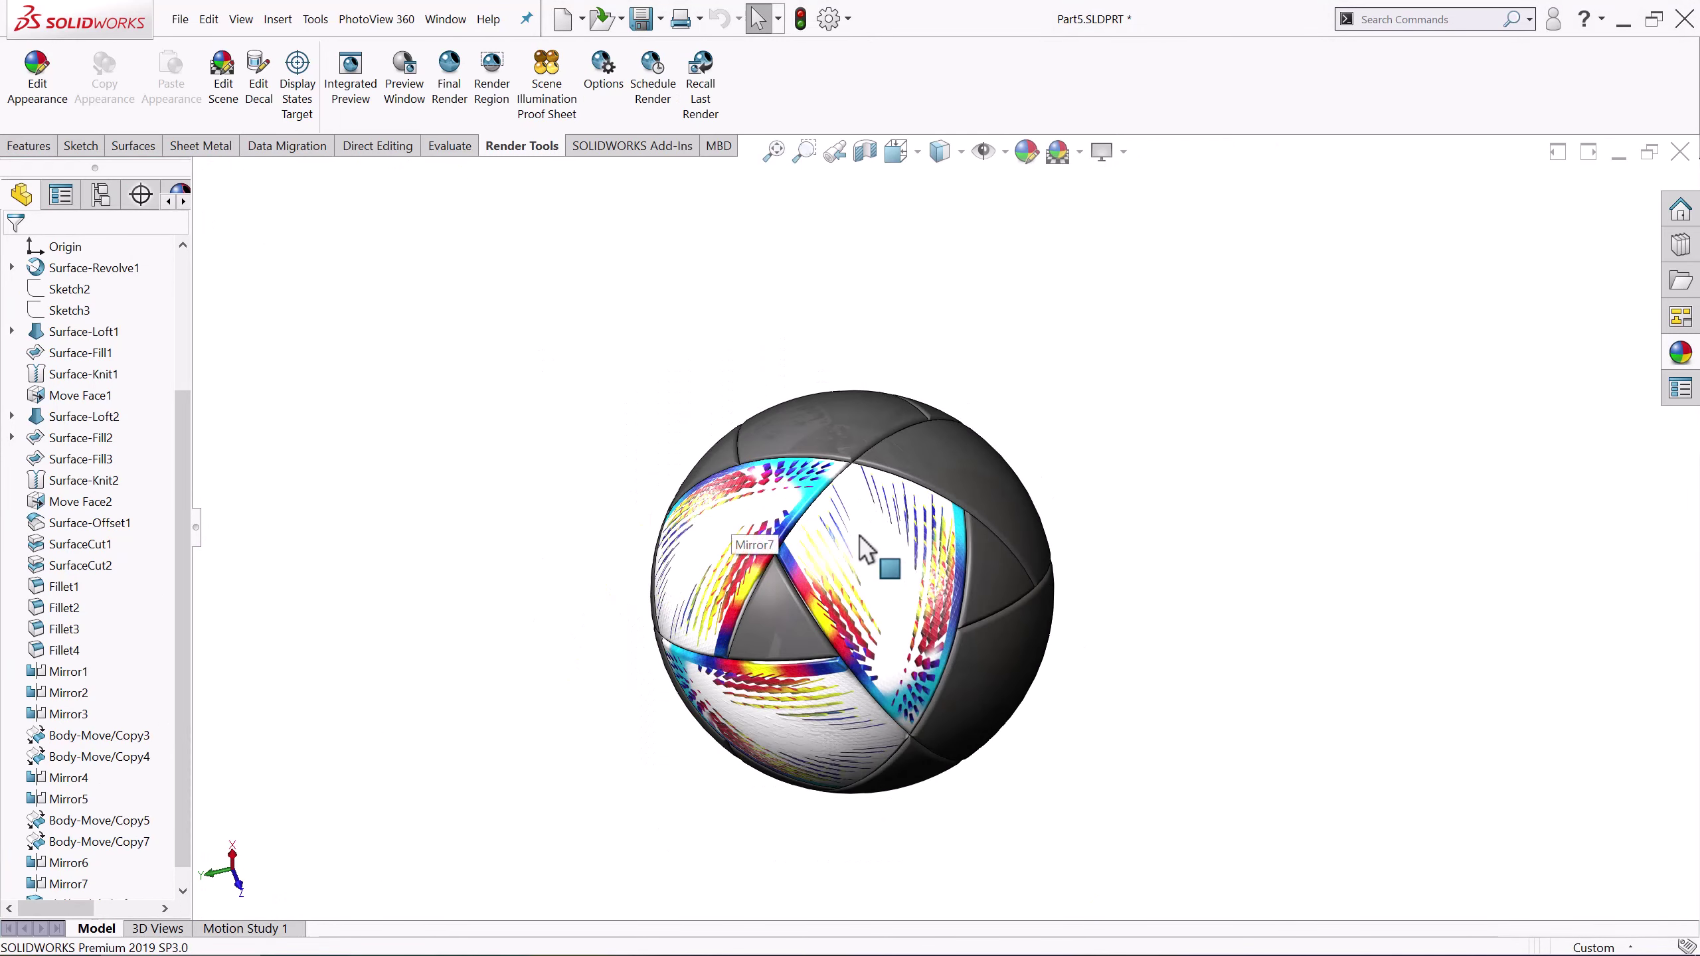
Isolate another curved panel of the ball and orbit it into view
{"action": "middle_click_drag", "start_coordinate": [865, 551], "coordinate": [772, 636]}
{"action": "right_click", "coordinate": [898, 536]}
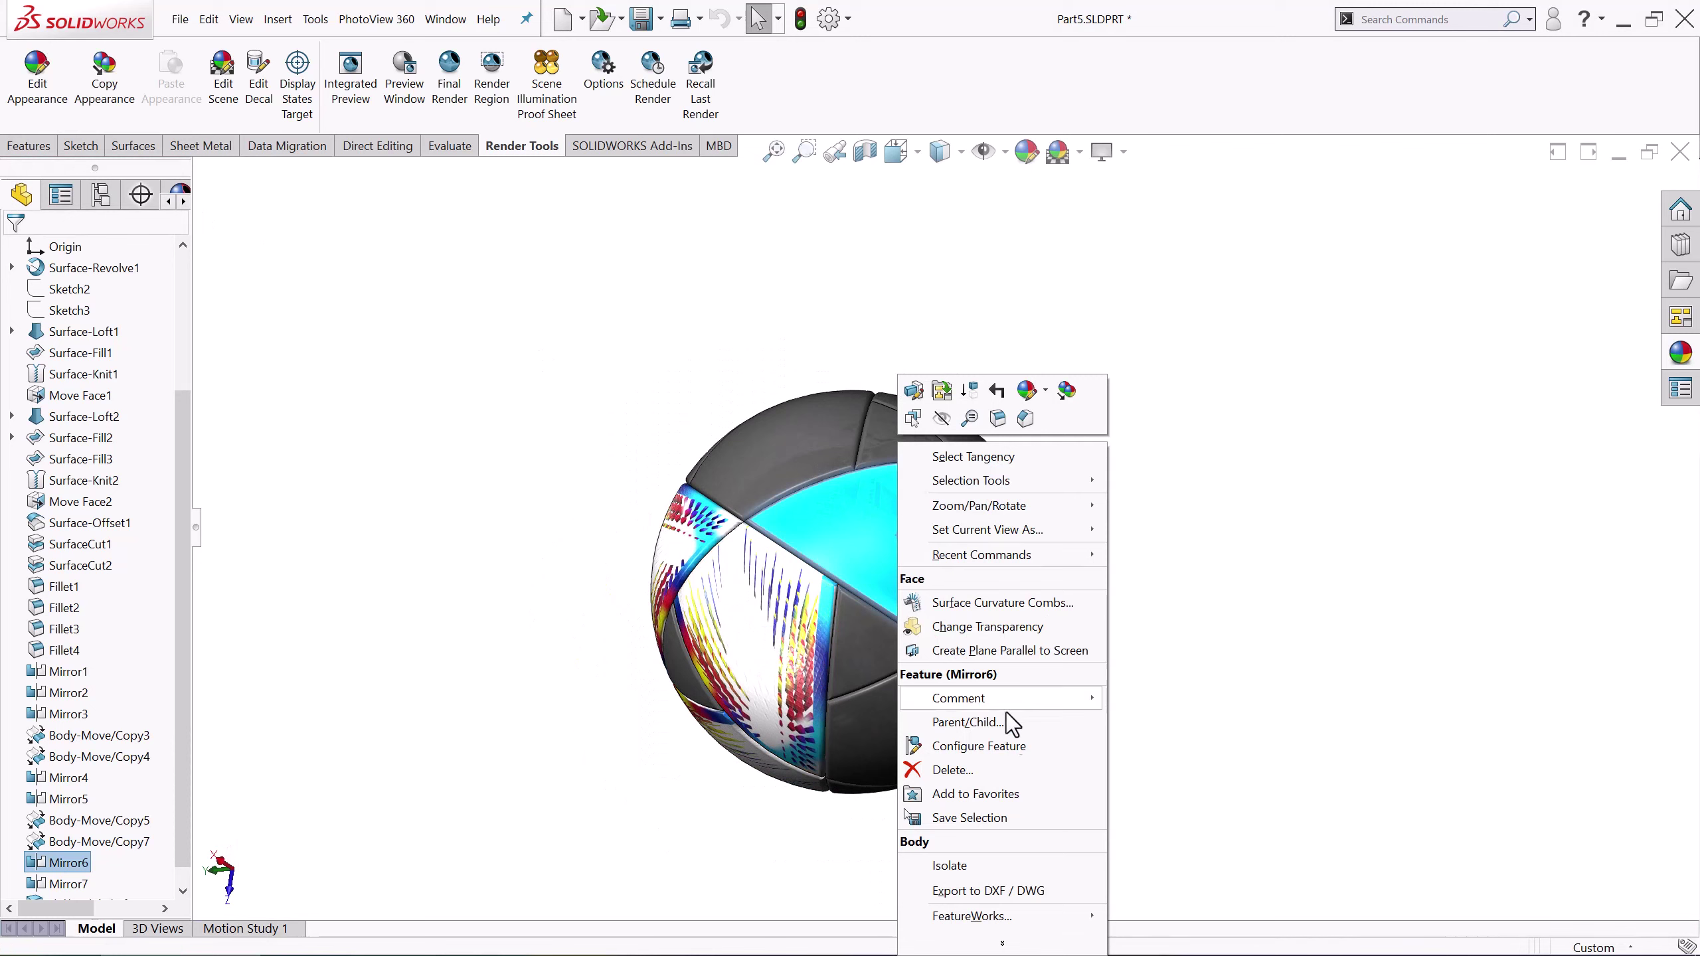
{"action": "left_click", "coordinate": [968, 867]}
{"action": "middle_click_drag", "start_coordinate": [887, 626], "coordinate": [808, 870]}
{"action": "middle_click_drag", "start_coordinate": [874, 541], "coordinate": [885, 598]}
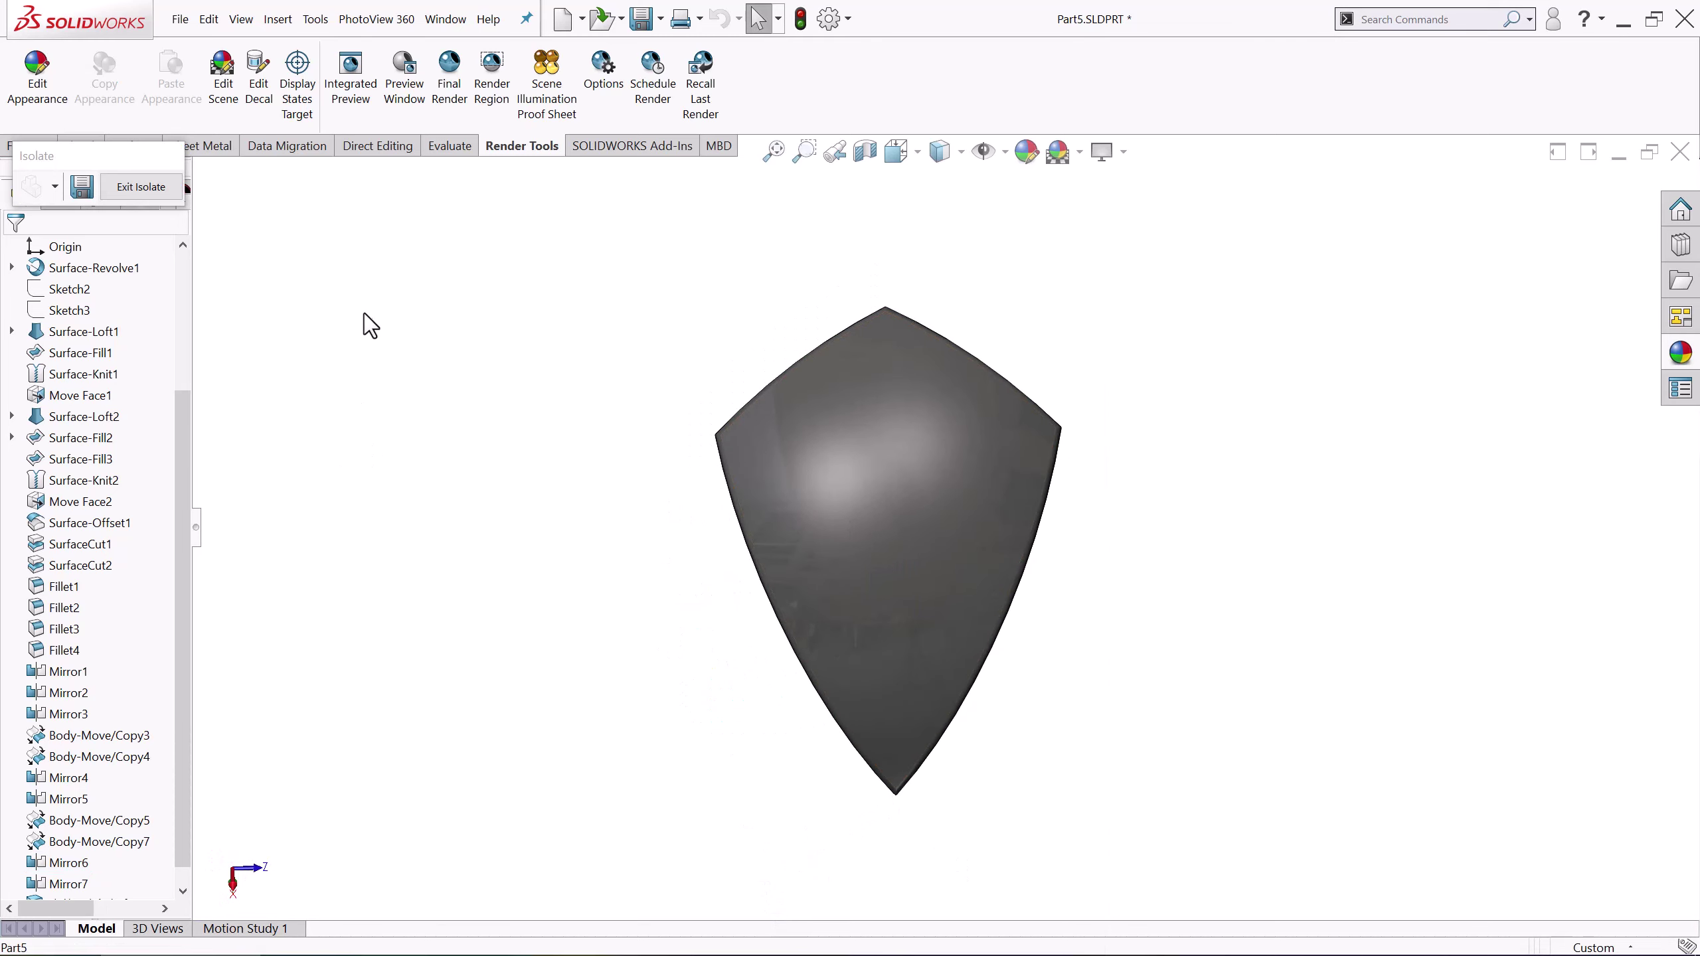
Start a new decal with the colourful stripe image and select all the panel's faces
{"action": "left_click", "coordinate": [266, 100]}
{"action": "left_click", "coordinate": [74, 686]}
{"action": "left_click", "coordinate": [865, 268]}
{"action": "left_click", "coordinate": [1434, 812]}
{"action": "left_click", "coordinate": [47, 307]}
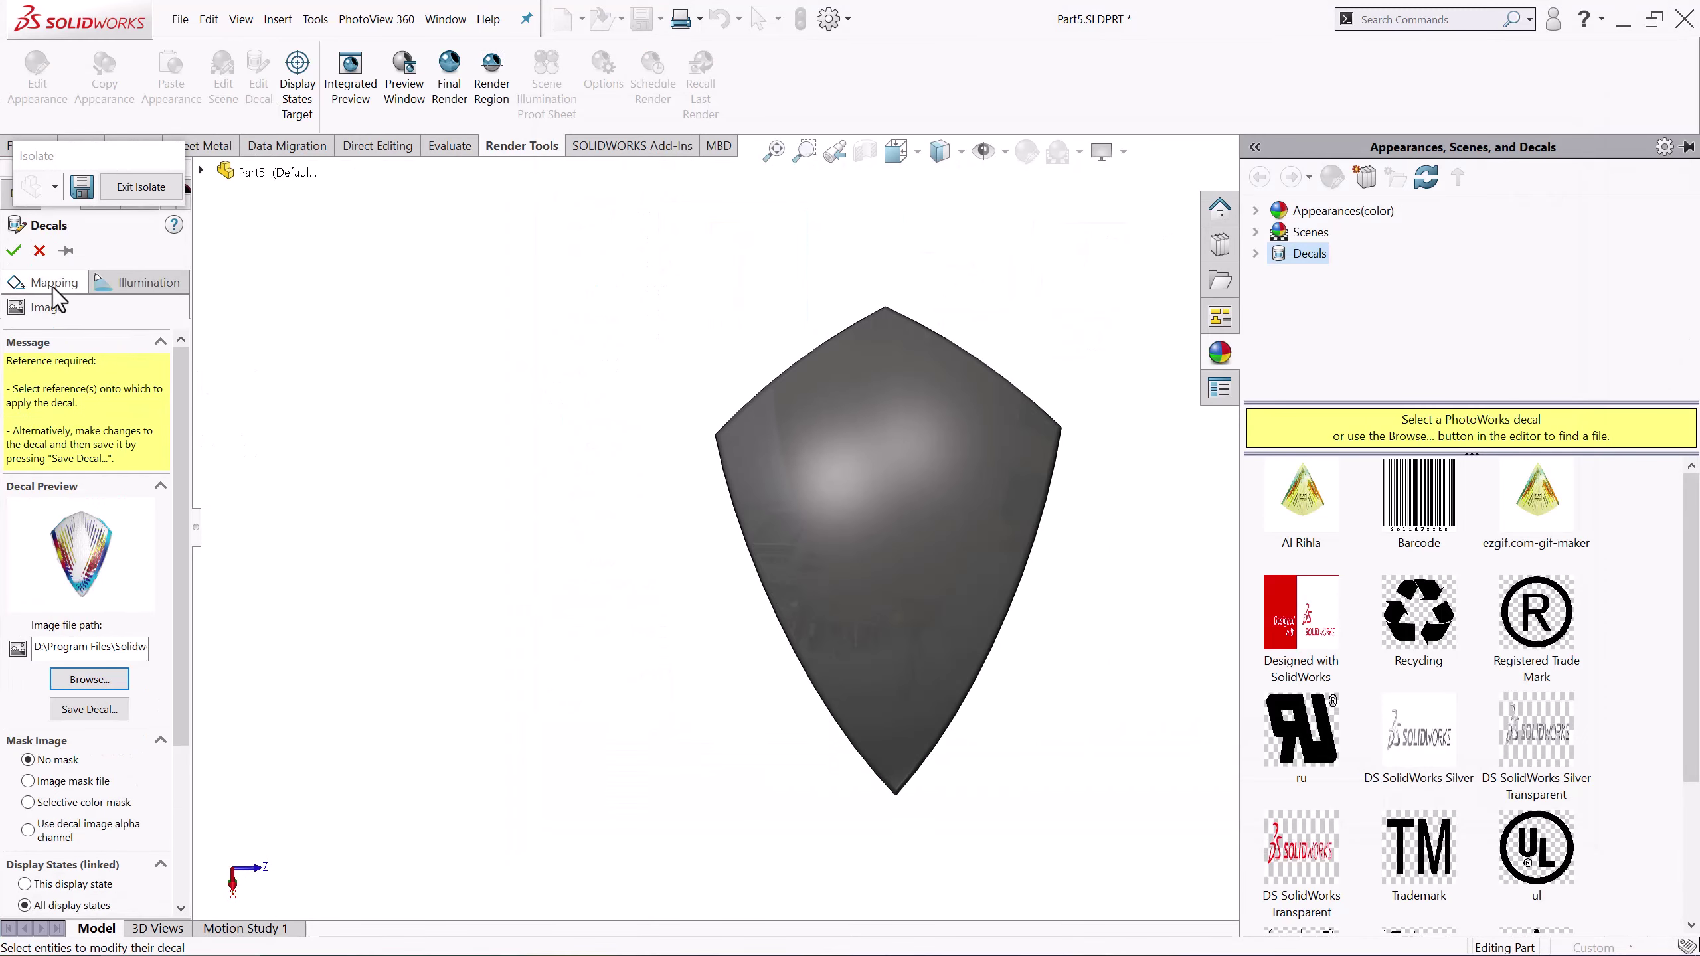
{"action": "left_click_drag", "start_coordinate": [1069, 700], "coordinate": [1071, 807]}
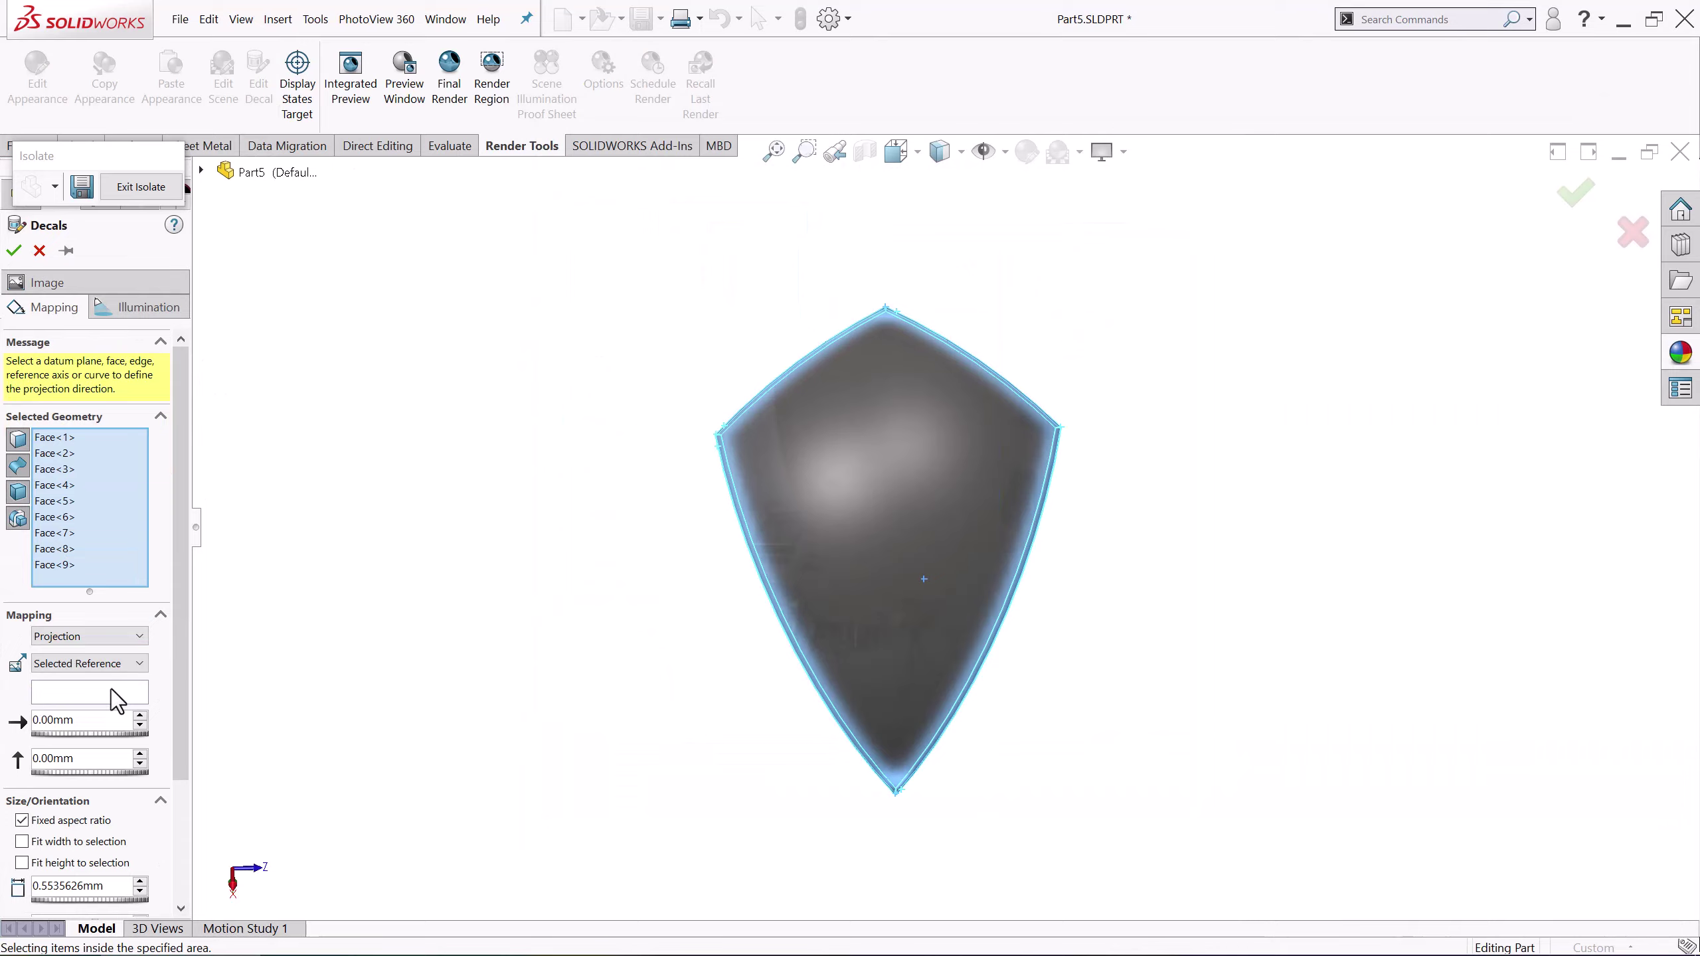
Set the projection reference face, 260 mm decal width and 270° rotation
{"action": "left_click", "coordinate": [901, 457]}
{"action": "double_click", "coordinate": [80, 810]}
{"action": "type", "text": "260"}
{"action": "key", "text": "Tab"}
{"action": "key", "text": "Tab"}
{"action": "type", "text": "2"}
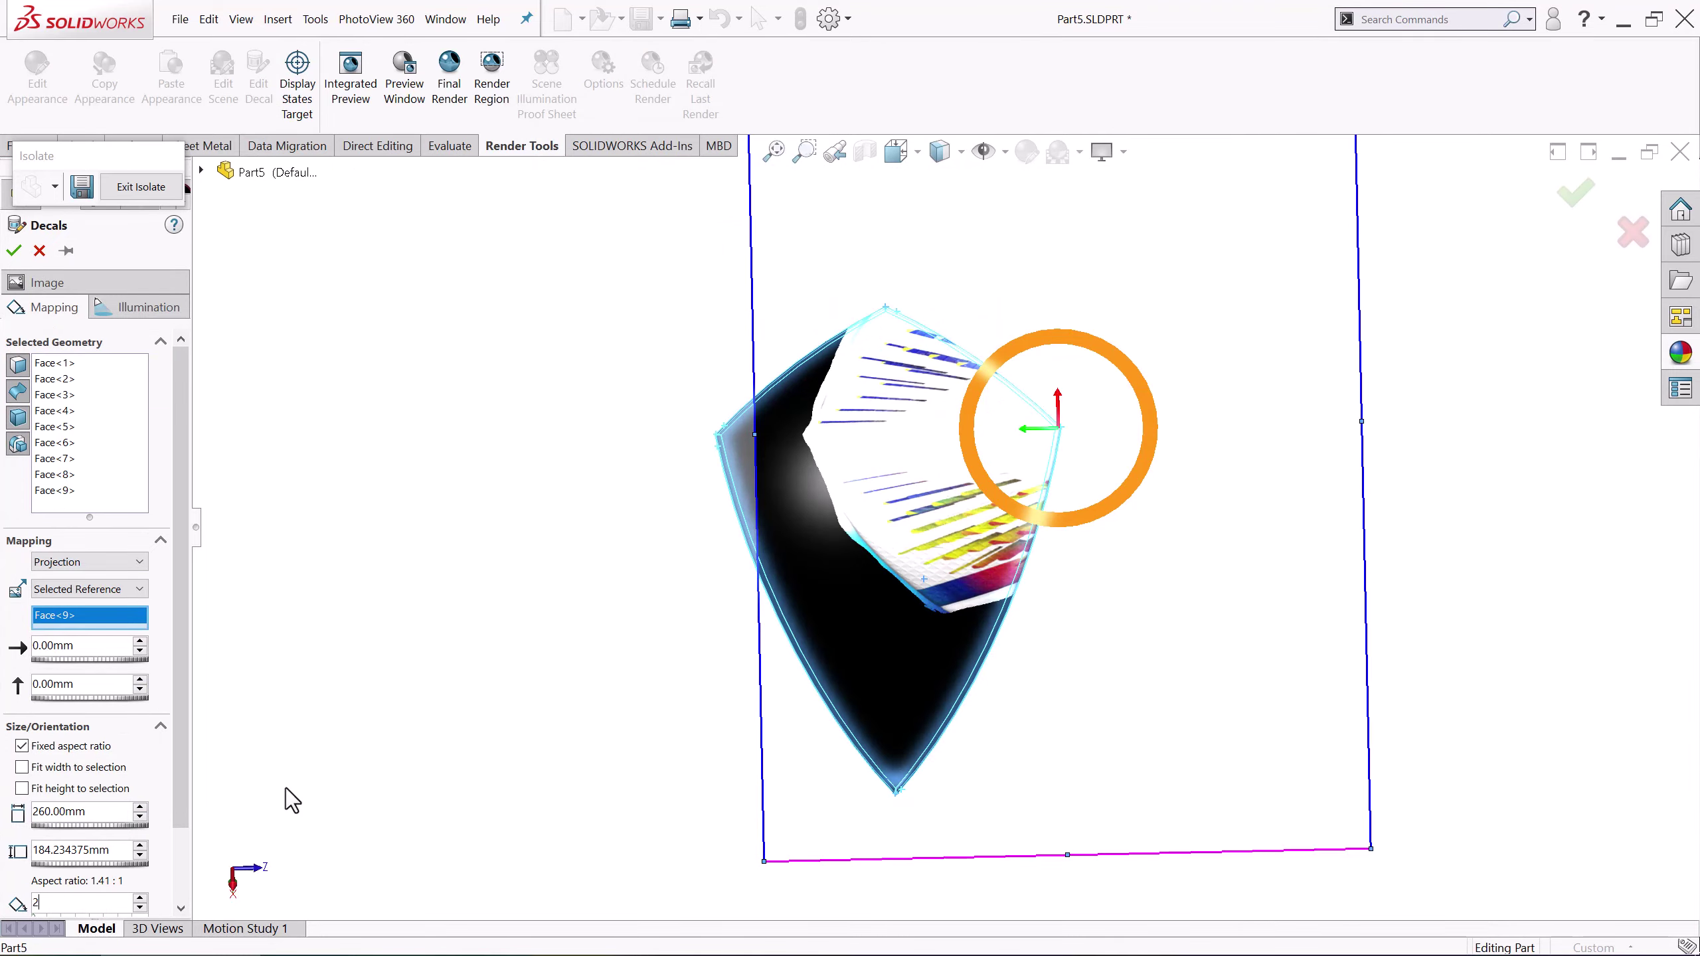
{"action": "type", "text": "70"}
{"action": "key", "text": "Return"}
Centre the decal on the panel, apply it, and zoom out to the whole ball
{"action": "left_click_drag", "start_coordinate": [827, 365], "coordinate": [702, 515]}
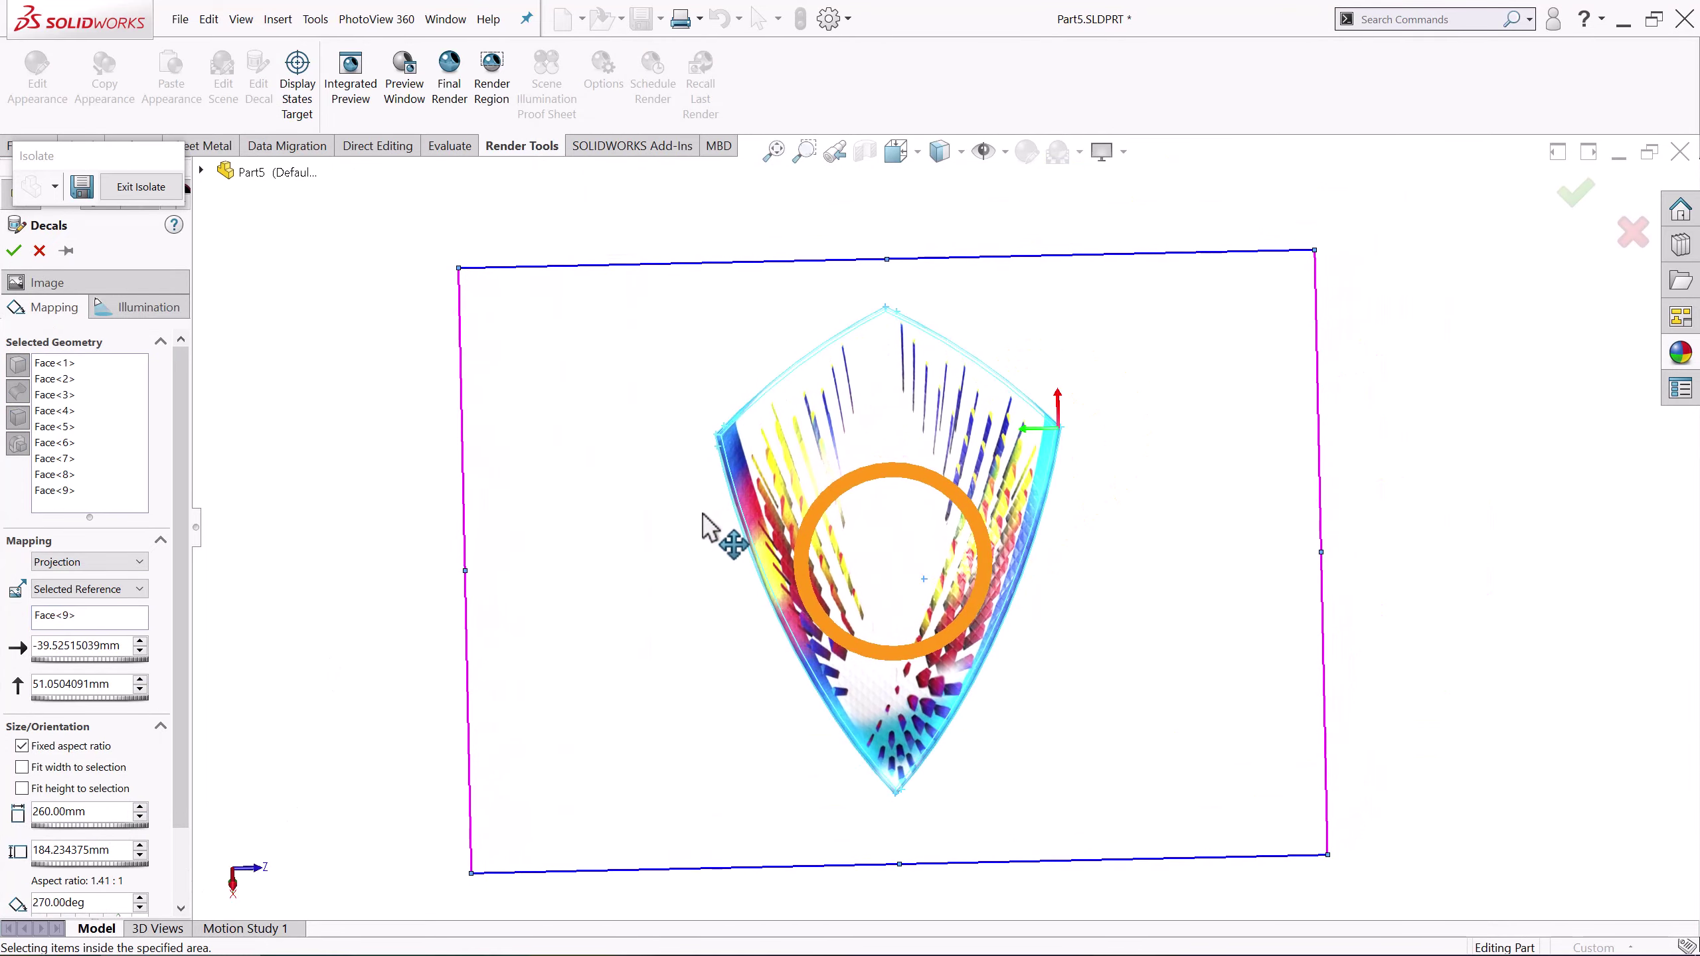
{"action": "mouse_move", "coordinate": [702, 515]}
{"action": "middle_mouse_down"}
{"action": "mouse_move", "coordinate": [897, 472]}
{"action": "mouse_move", "coordinate": [297, 393]}
{"action": "middle_mouse_up"}
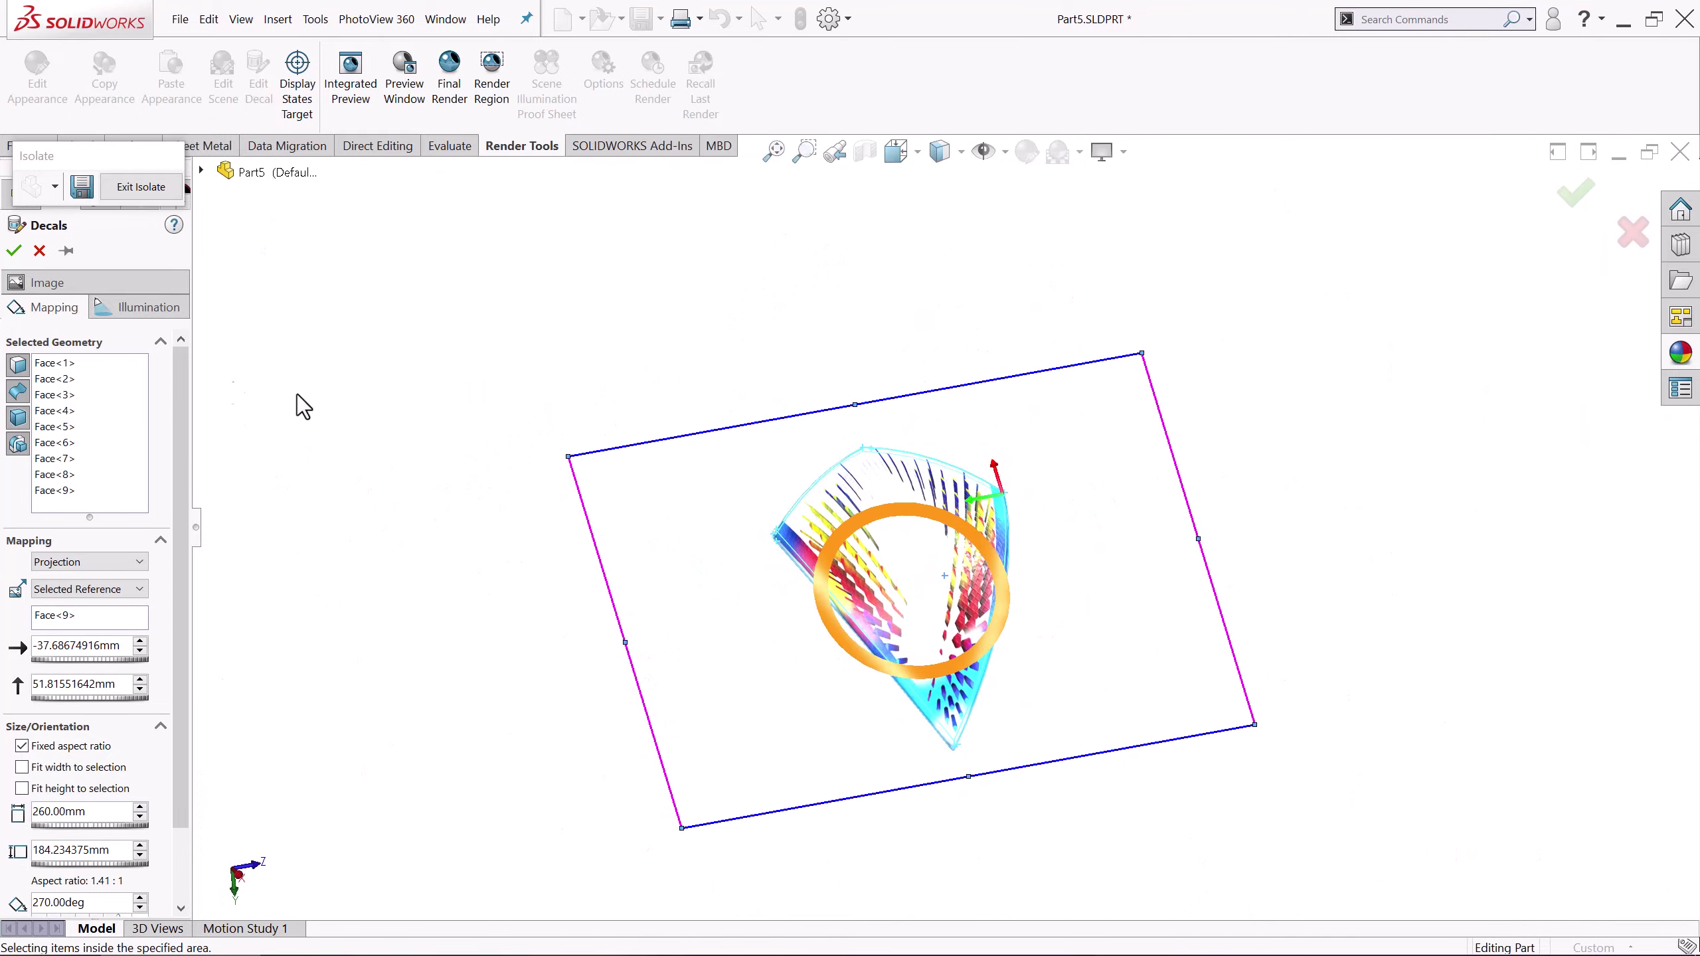
{"action": "key", "text": "Return"}
{"action": "mouse_move", "coordinate": [685, 339]}
{"action": "middle_mouse_down"}
{"action": "mouse_move", "coordinate": [827, 493]}
{"action": "mouse_move", "coordinate": [1024, 531]}
{"action": "middle_mouse_up"}
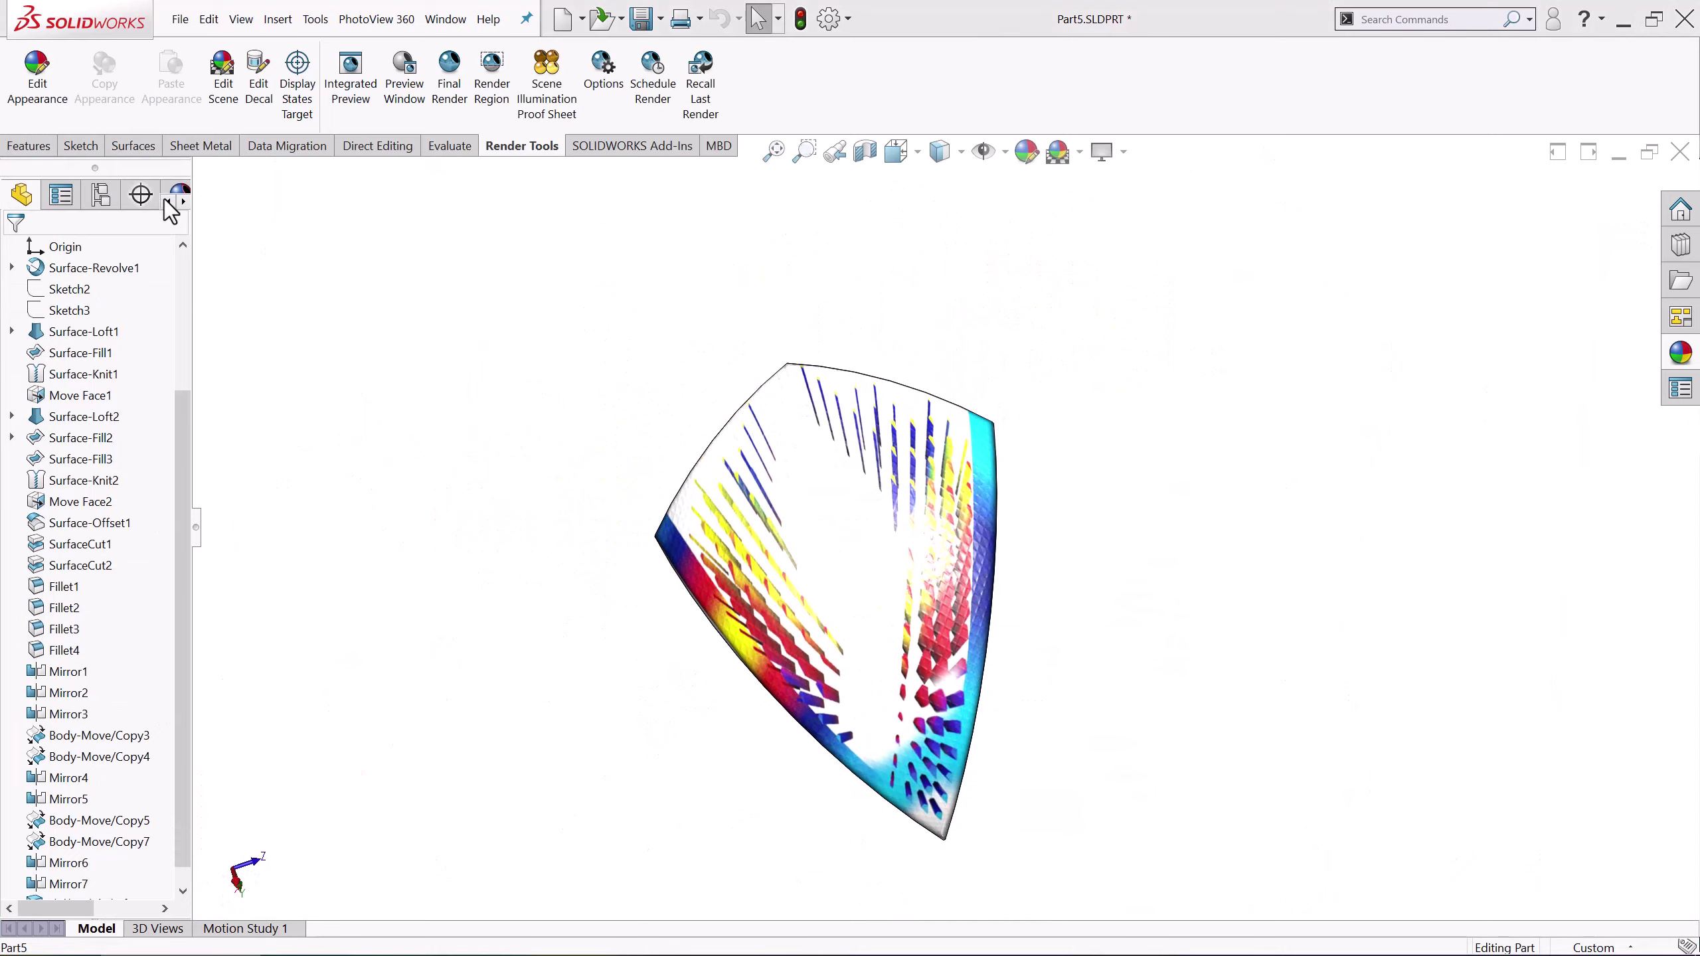
{"action": "middle_click_drag", "start_coordinate": [469, 302], "coordinate": [638, 361]}
Isolate another curved panel and give it the stripe decal at 260 mm width
{"action": "right_click", "coordinate": [937, 372]}
{"action": "left_click", "coordinate": [991, 823]}
{"action": "middle_click_drag", "start_coordinate": [379, 516], "coordinate": [736, 780]}
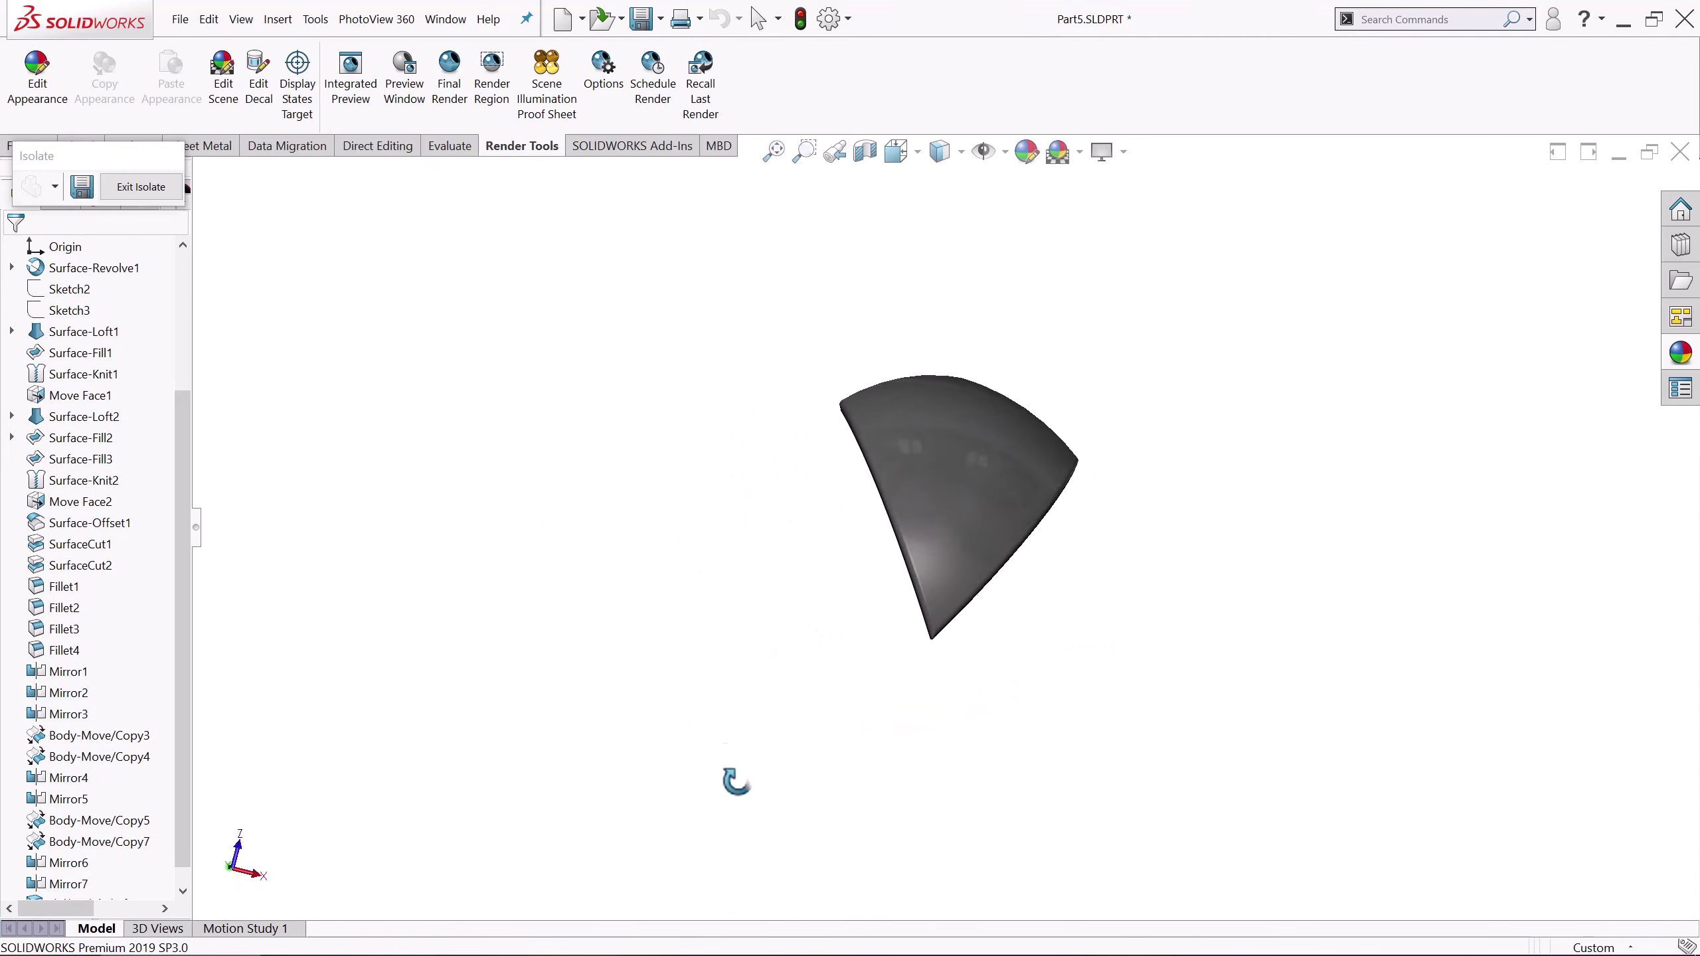
{"action": "left_click", "coordinate": [262, 106]}
{"action": "left_click", "coordinate": [109, 680]}
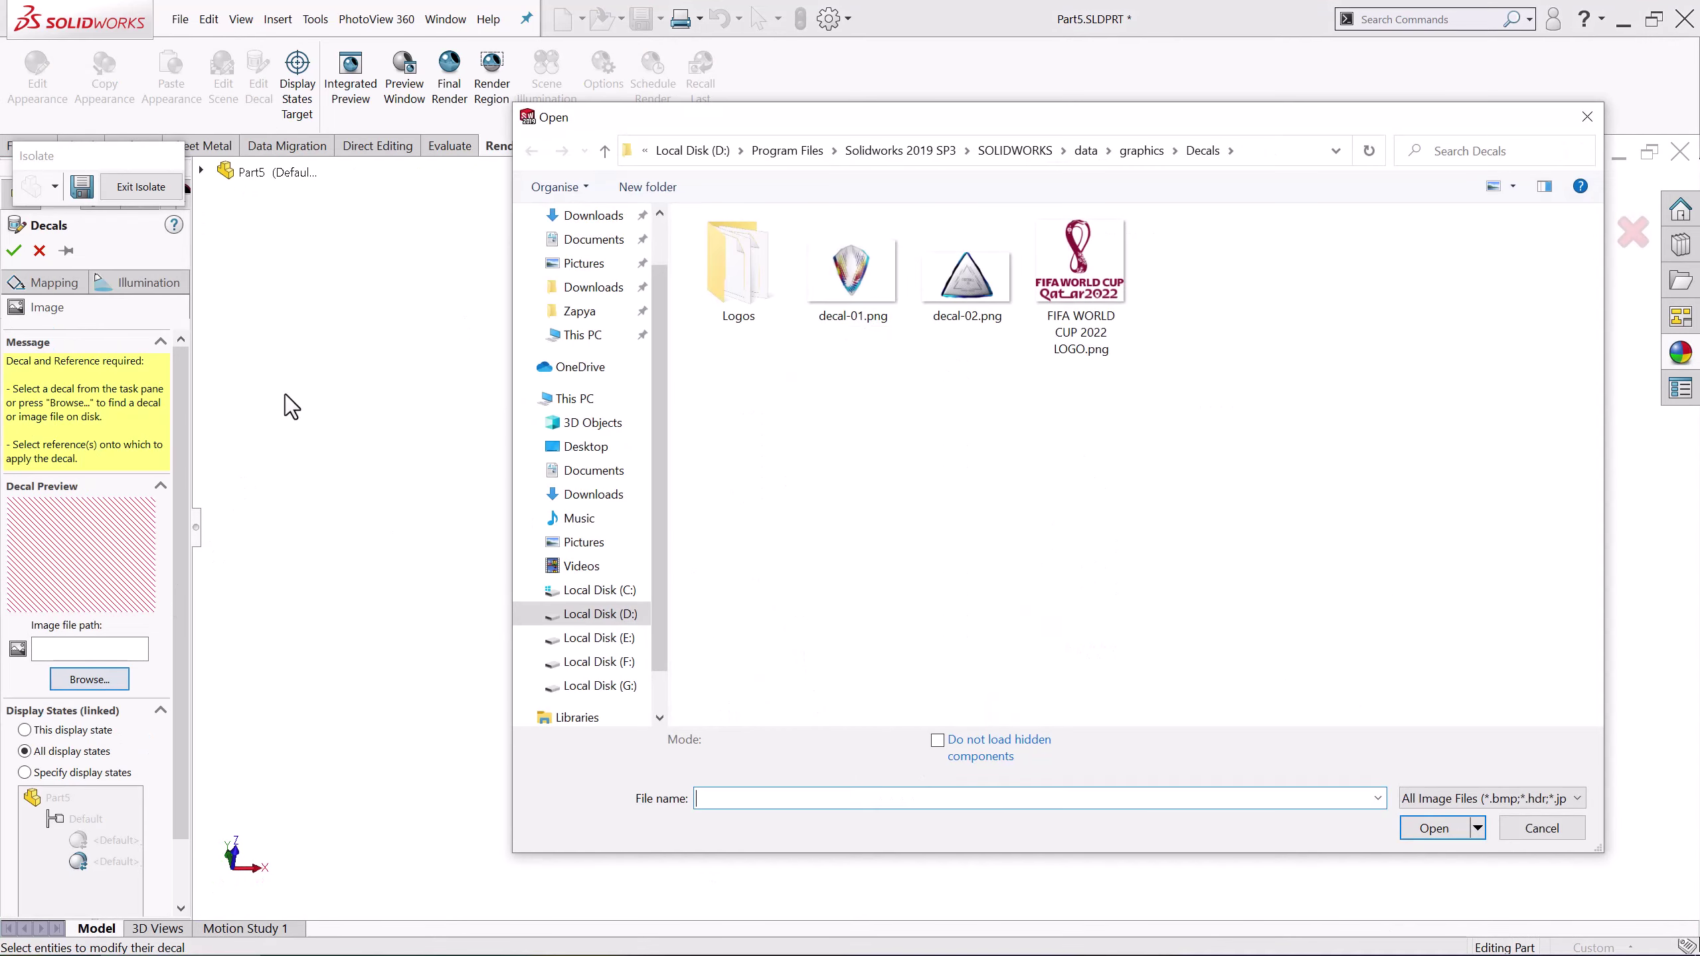
{"action": "left_click", "coordinate": [729, 418]}
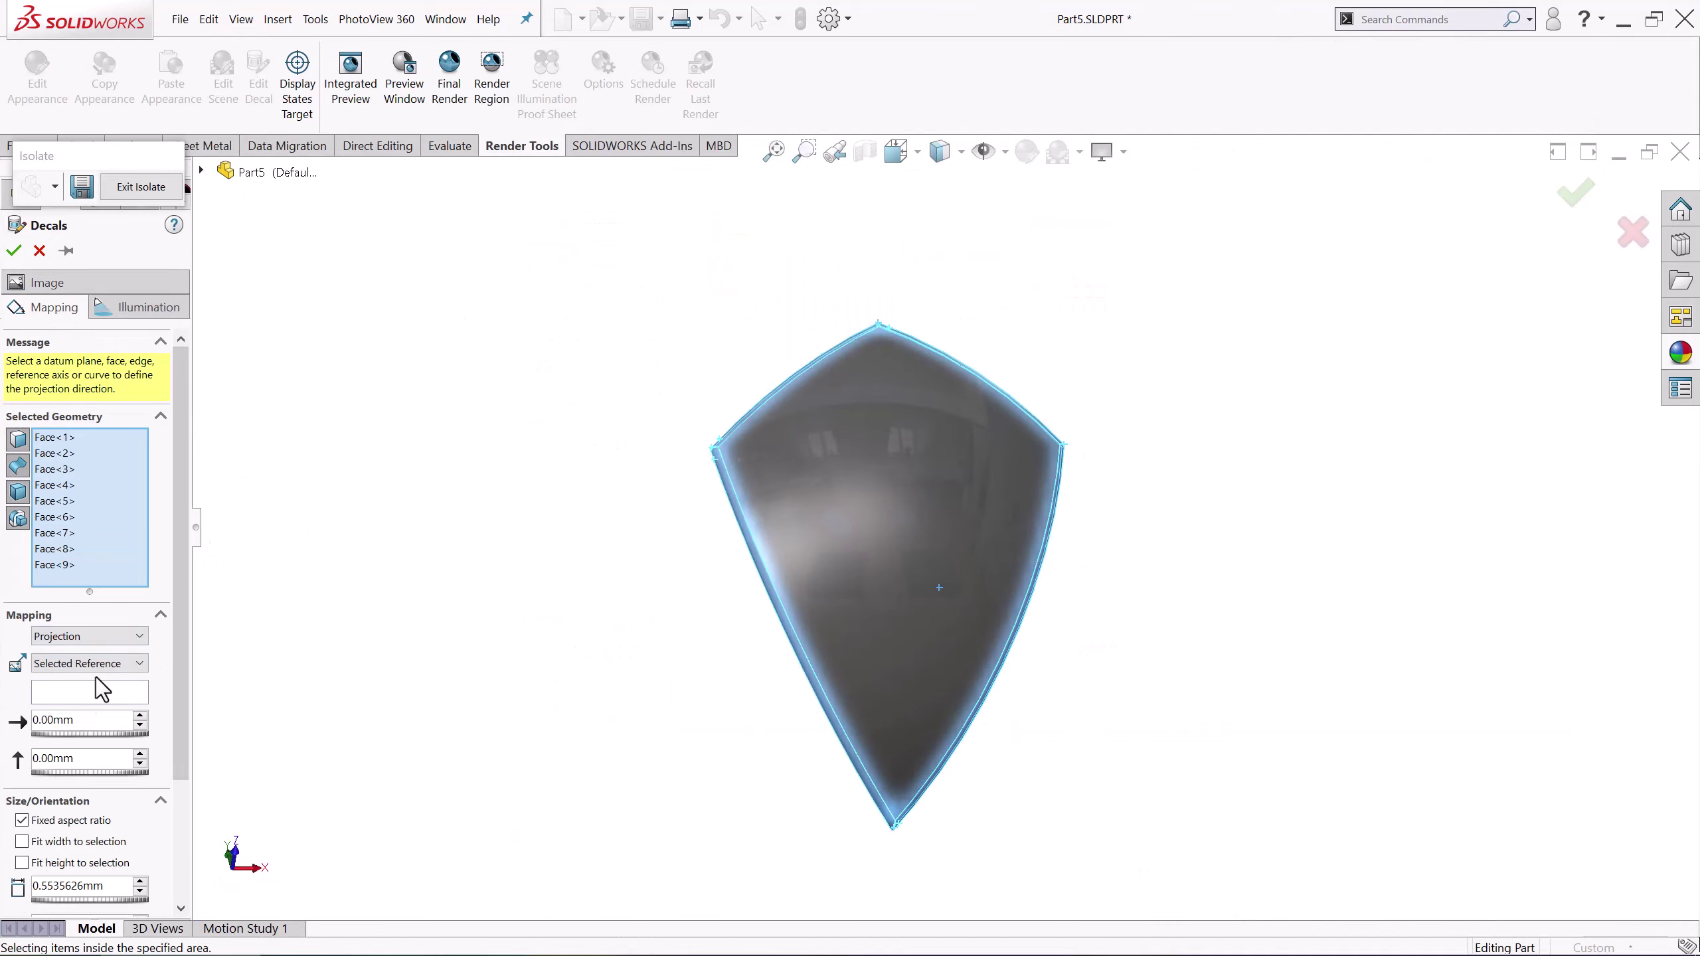
{"action": "type", "text": "260"}
{"action": "key", "text": "Return"}
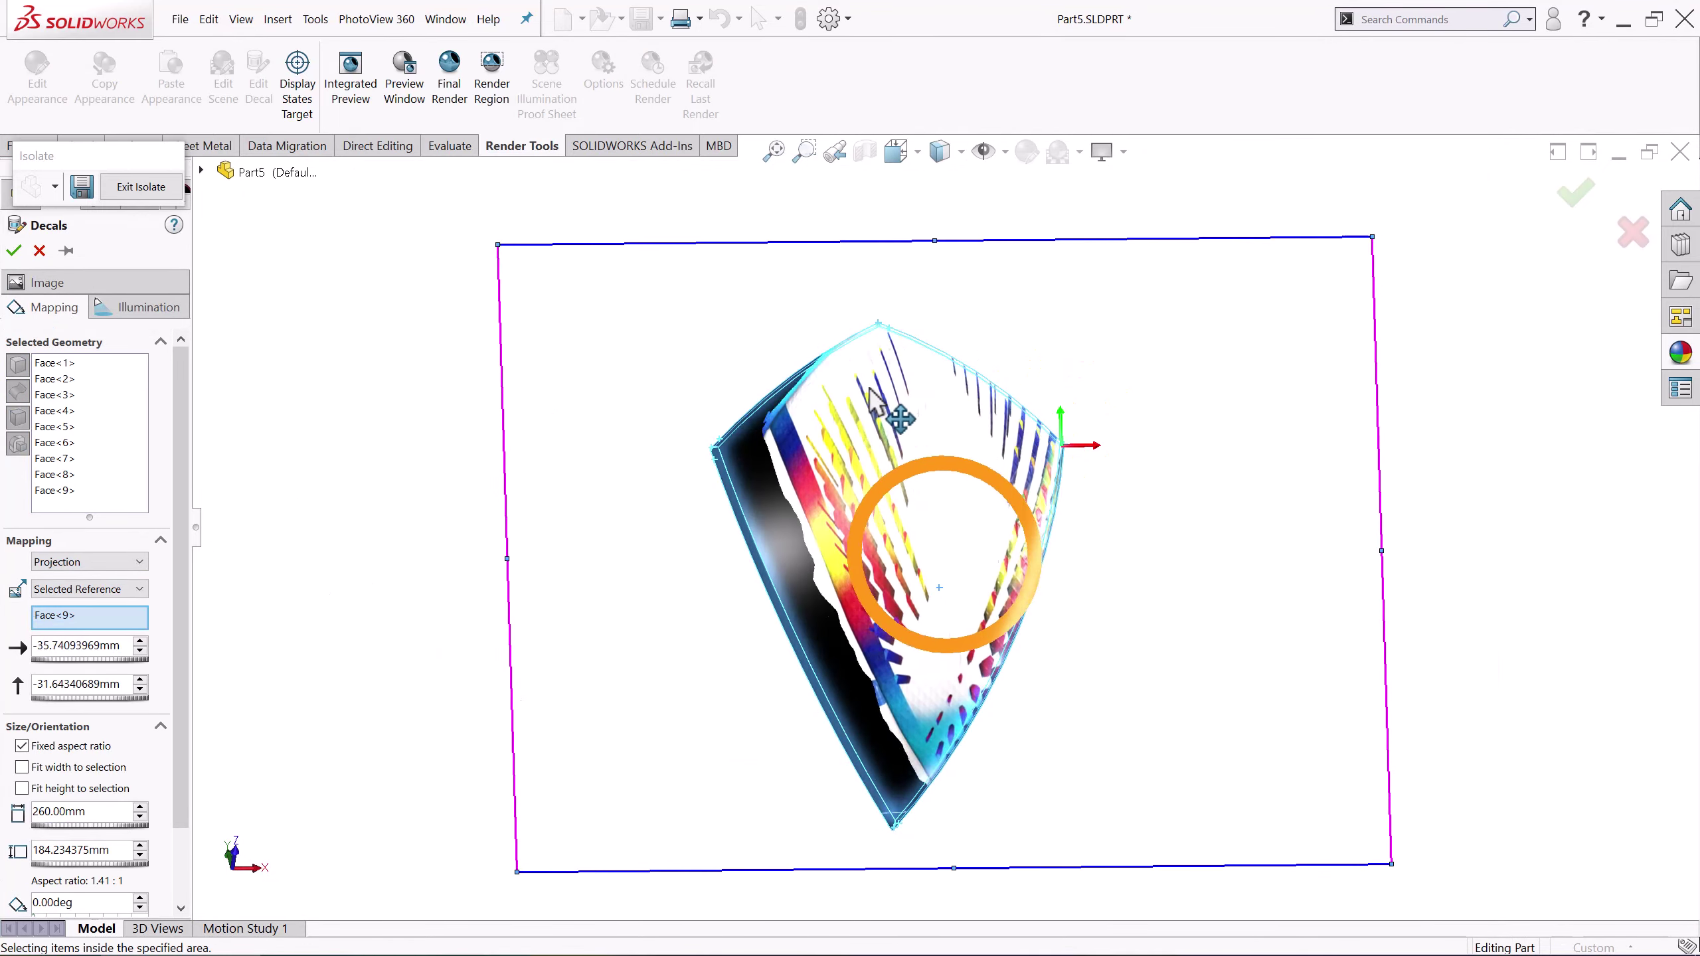
Apply the decal at offsets near -51.4 and -37.9 mm, then show the whole ball
{"action": "mouse_move", "coordinate": [877, 479]}
{"action": "middle_mouse_down"}
{"action": "mouse_move", "coordinate": [911, 464]}
{"action": "mouse_move", "coordinate": [1093, 475]}
{"action": "mouse_move", "coordinate": [875, 298]}
{"action": "middle_mouse_up"}
{"action": "scroll", "coordinate": [1006, 399], "scroll_direction": "down", "scroll_amount": 3}
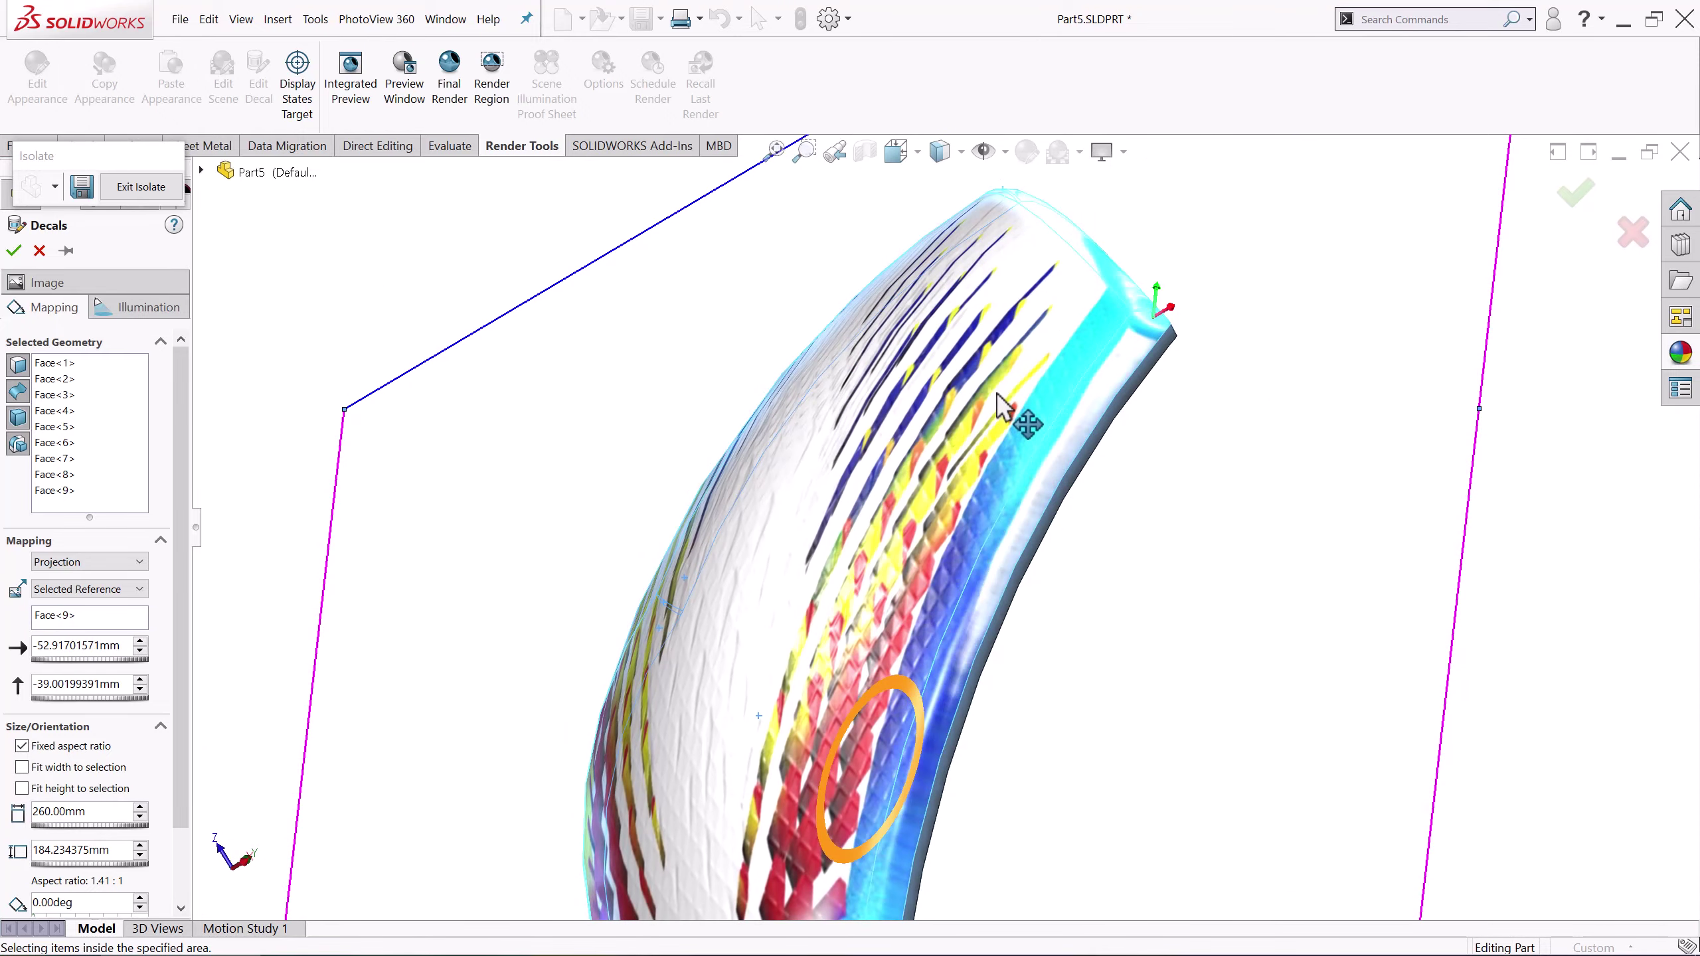
{"action": "mouse_move", "coordinate": [1006, 398]}
{"action": "middle_mouse_down"}
{"action": "mouse_move", "coordinate": [979, 462]}
{"action": "mouse_move", "coordinate": [769, 508]}
{"action": "mouse_move", "coordinate": [918, 550]}
{"action": "mouse_move", "coordinate": [778, 703]}
{"action": "mouse_move", "coordinate": [950, 310]}
{"action": "middle_mouse_up"}
{"action": "key", "text": "Return"}
{"action": "mouse_move", "coordinate": [677, 550]}
{"action": "middle_mouse_down"}
{"action": "mouse_move", "coordinate": [799, 653]}
{"action": "mouse_move", "coordinate": [516, 444]}
{"action": "middle_mouse_up"}
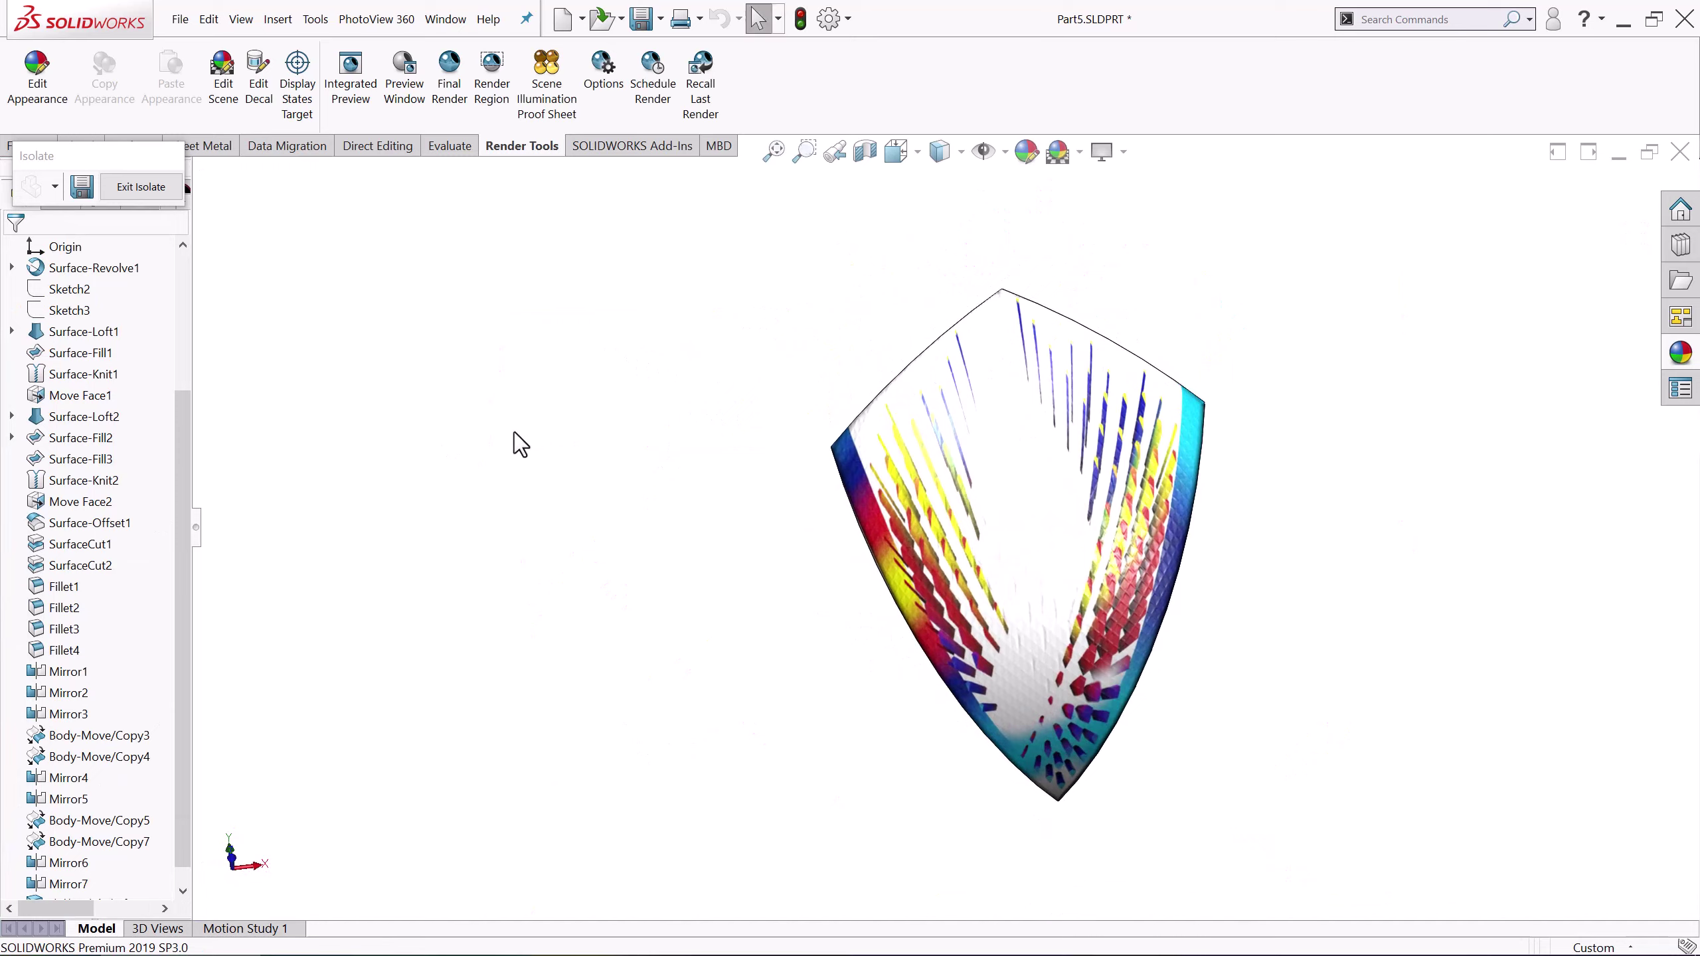
{"action": "left_click", "coordinate": [141, 186]}
Isolate a third curved panel and place the stripe decal on all its faces at 260 mm
{"action": "right_click", "coordinate": [790, 355]}
{"action": "left_click", "coordinate": [838, 842]}
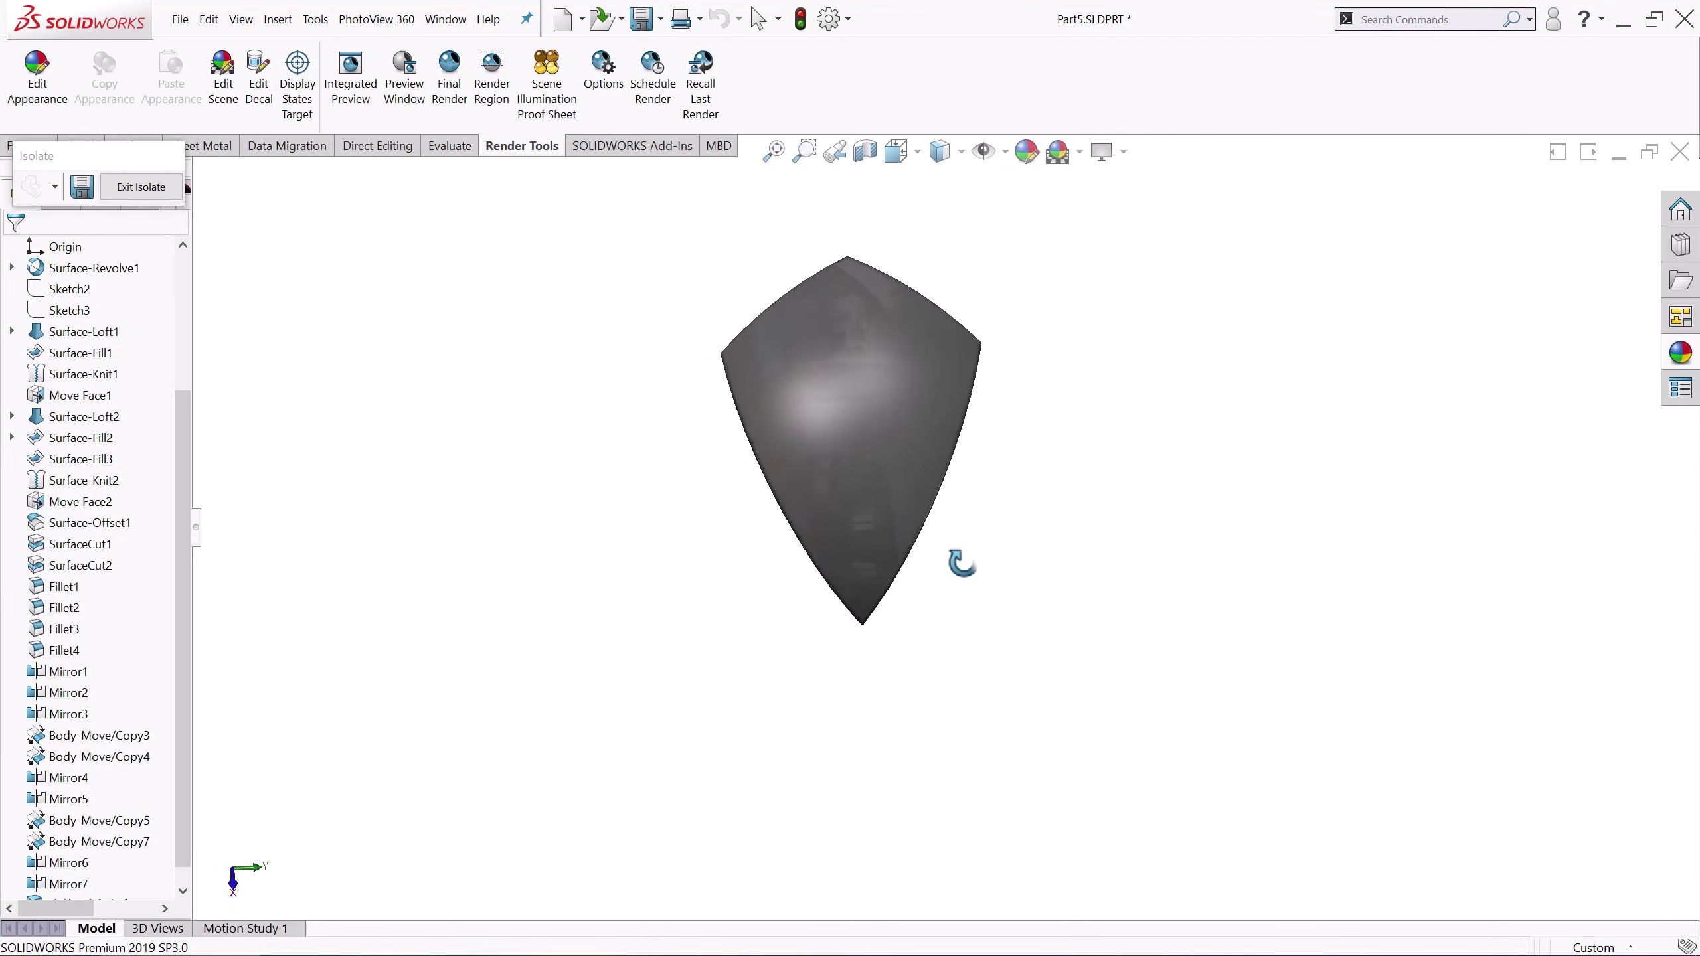
{"action": "left_click", "coordinate": [258, 73]}
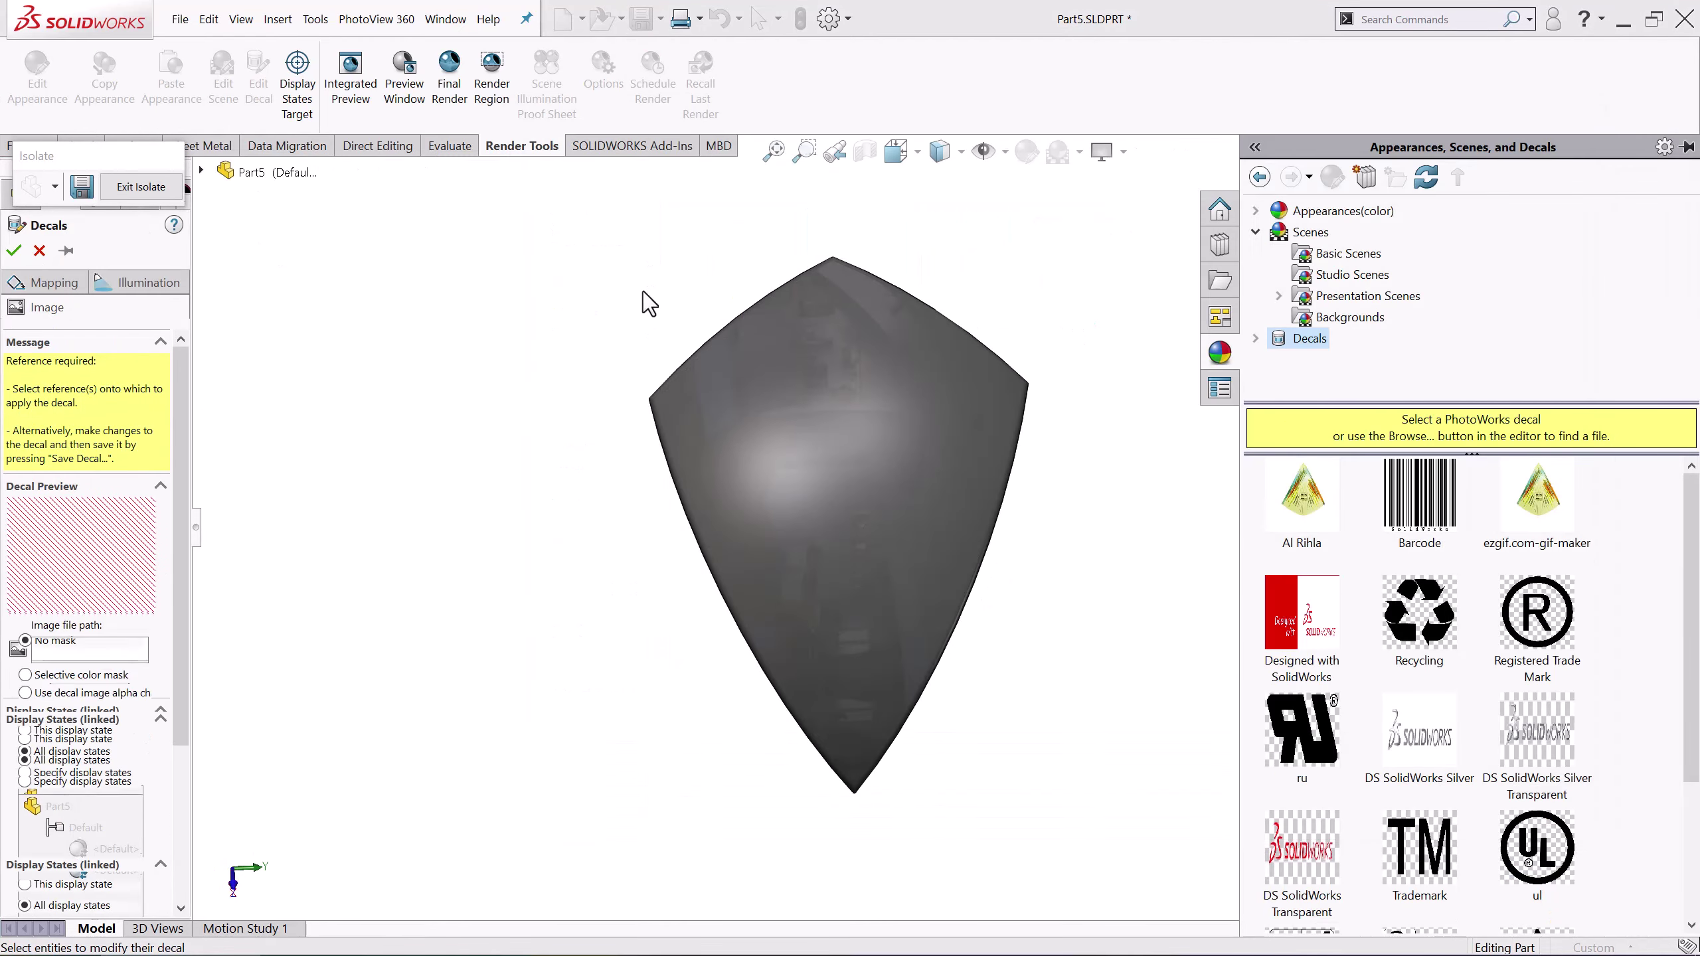
{"action": "left_click_drag", "start_coordinate": [482, 216], "coordinate": [1188, 857]}
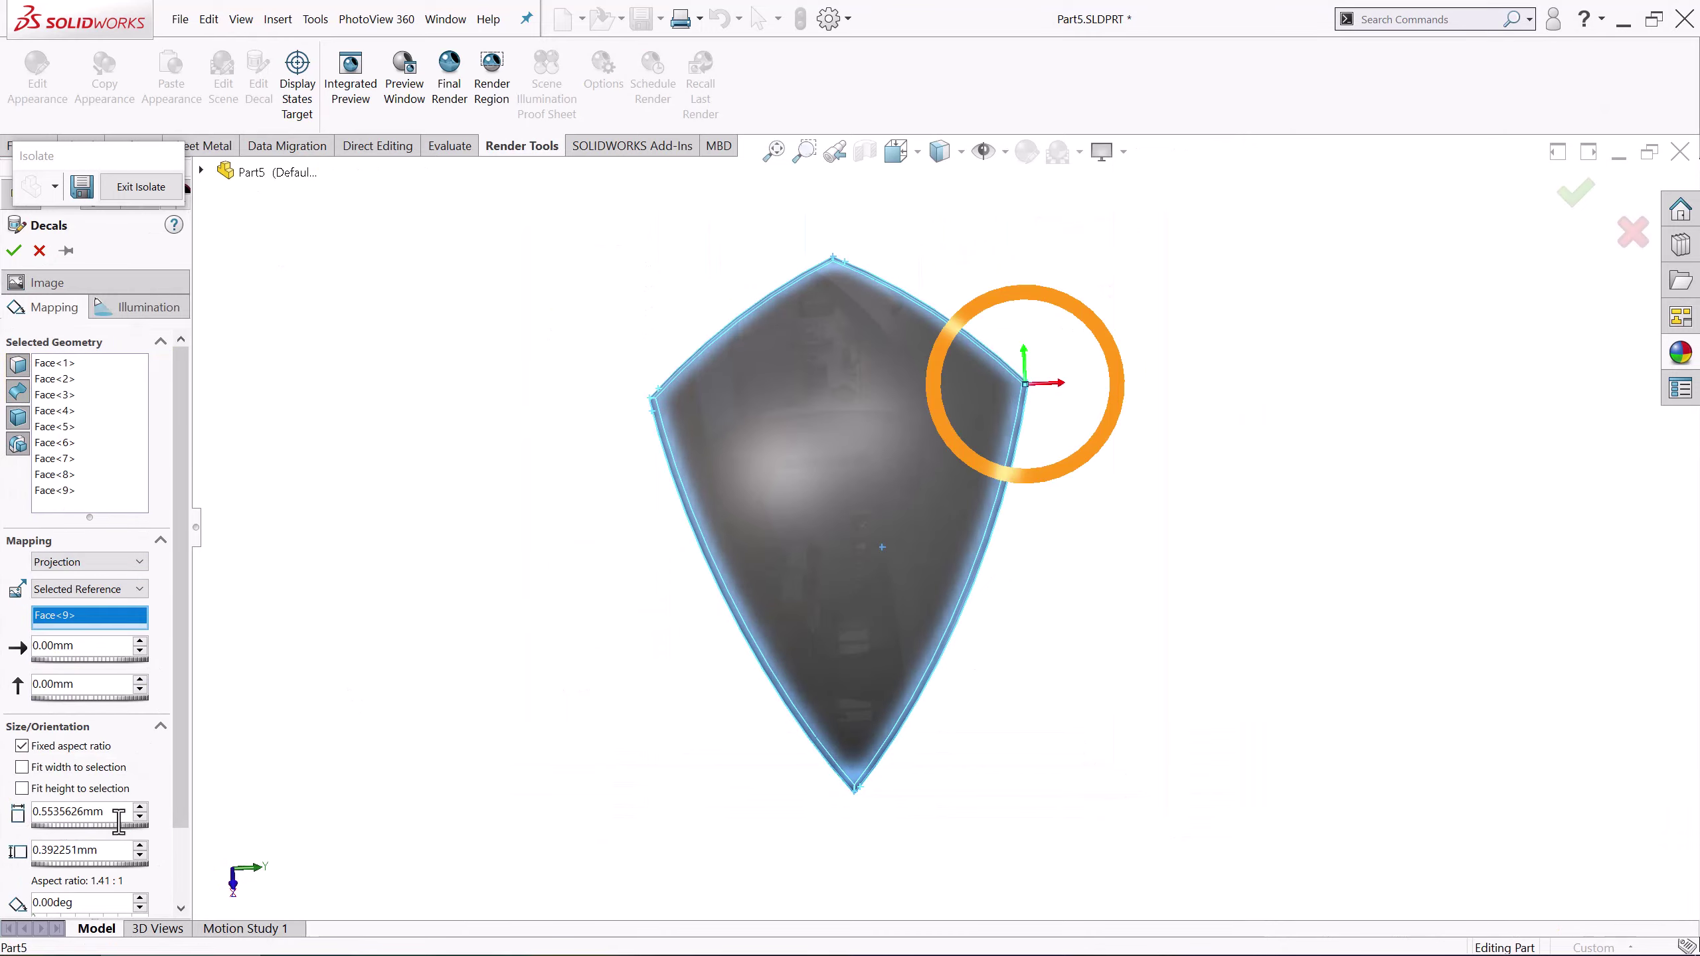
{"action": "key", "text": "Return"}
{"action": "middle_click_drag", "start_coordinate": [740, 444], "coordinate": [596, 569]}
{"action": "scroll", "coordinate": [800, 365], "scroll_direction": "down", "scroll_amount": 3}
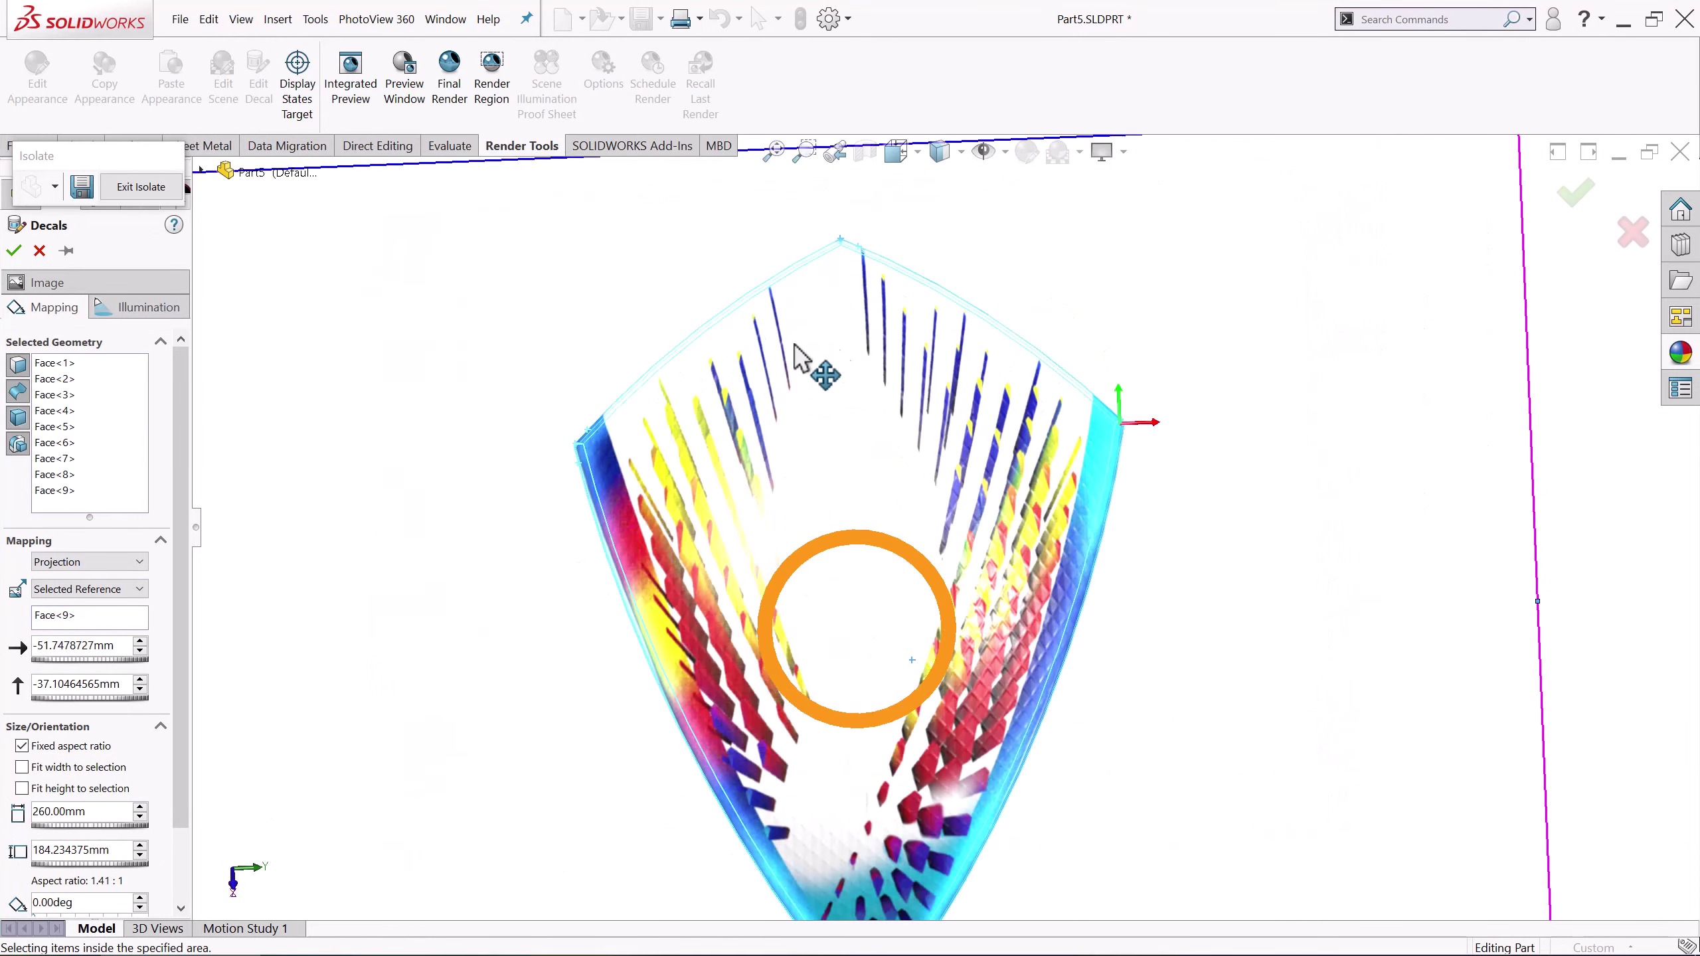
{"action": "mouse_move", "coordinate": [800, 365]}
{"action": "middle_mouse_down"}
{"action": "mouse_move", "coordinate": [850, 406]}
{"action": "mouse_move", "coordinate": [646, 353]}
{"action": "mouse_move", "coordinate": [834, 444]}
{"action": "mouse_move", "coordinate": [1001, 479]}
{"action": "middle_mouse_up"}
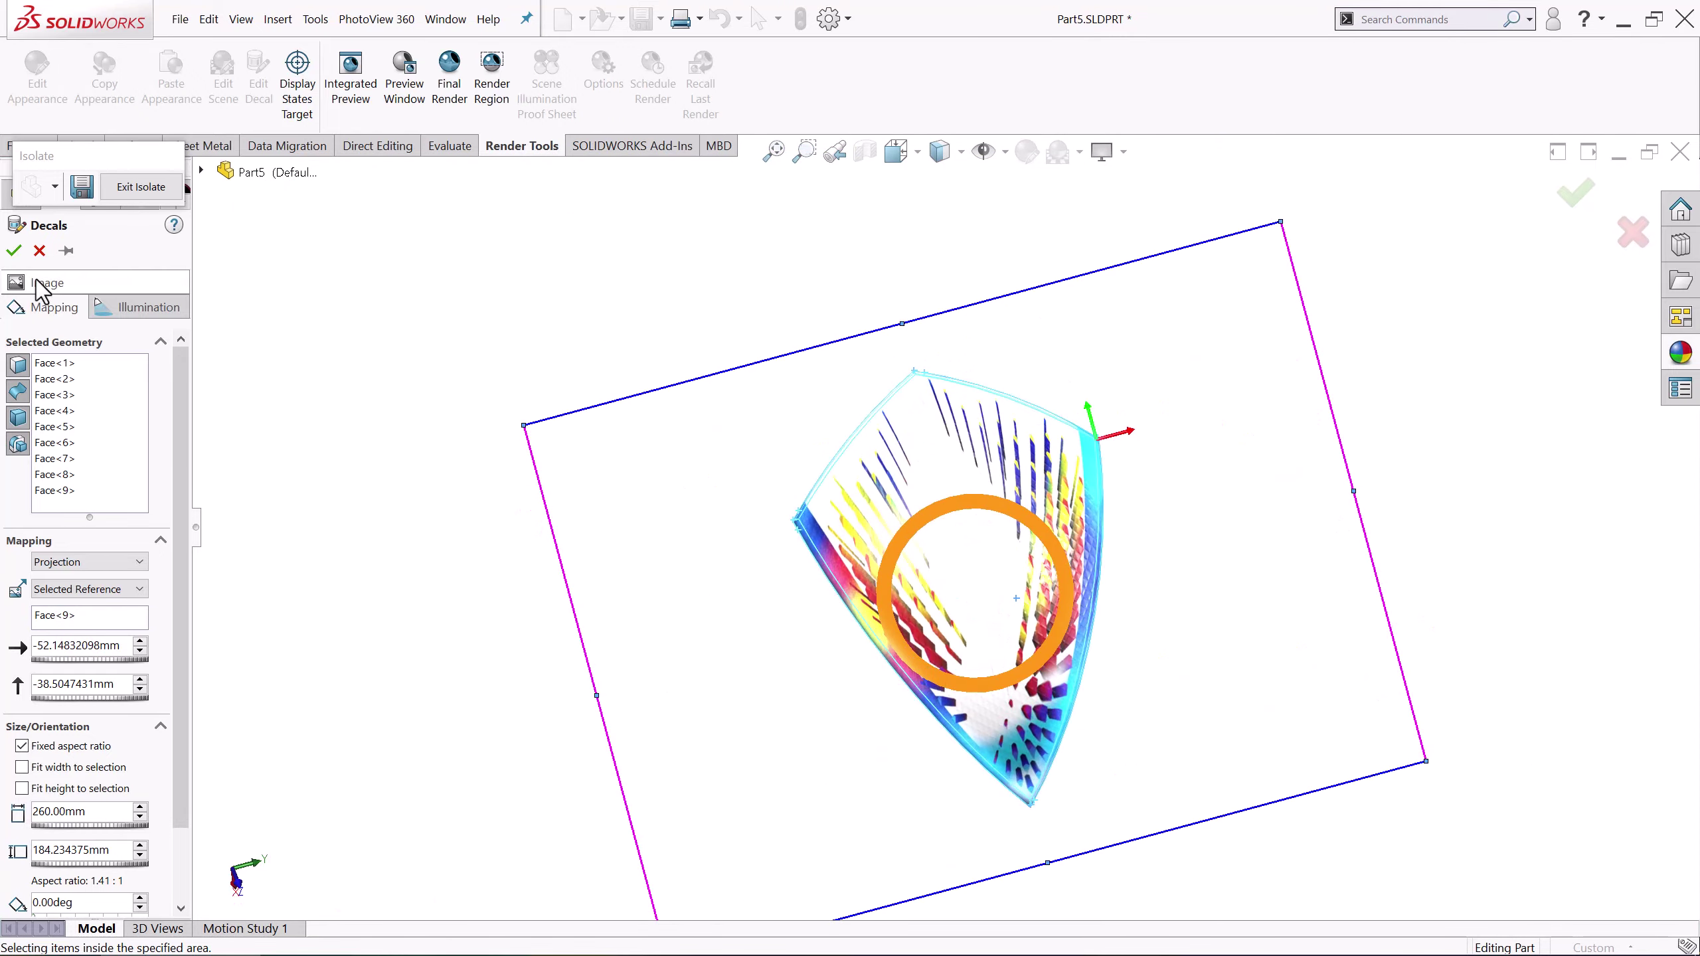
Rotate the decal 90°, apply it, and return to the whole-ball view
{"action": "left_click", "coordinate": [13, 250]}
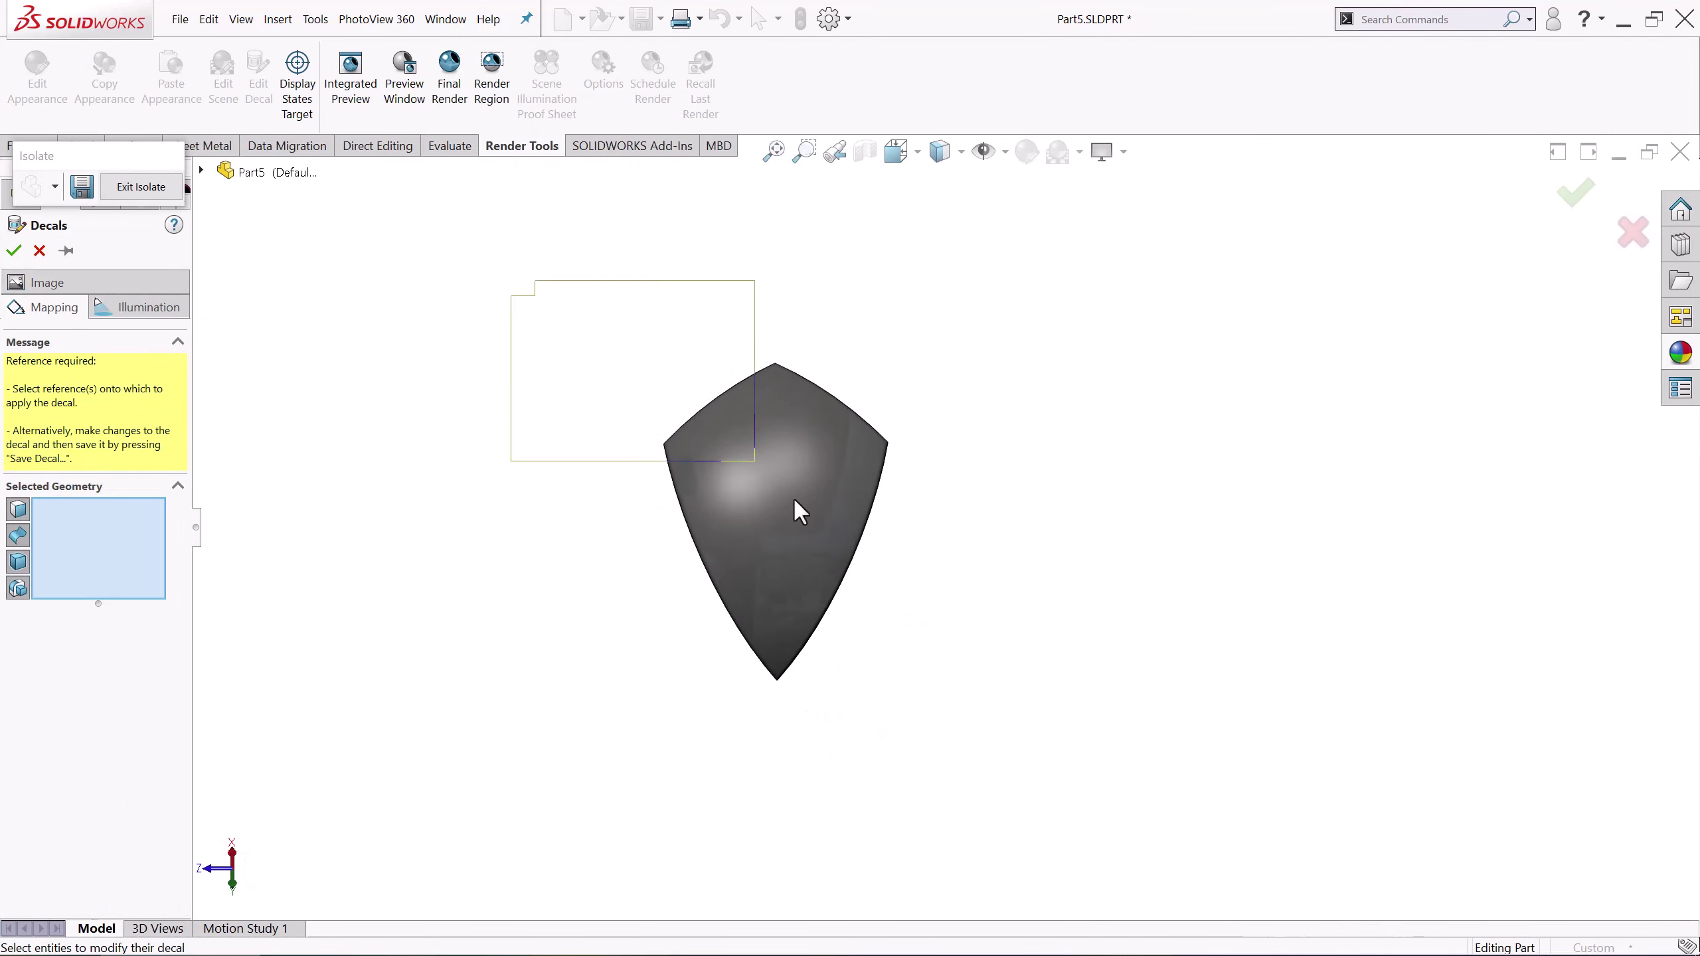
{"action": "left_click", "coordinate": [796, 505]}
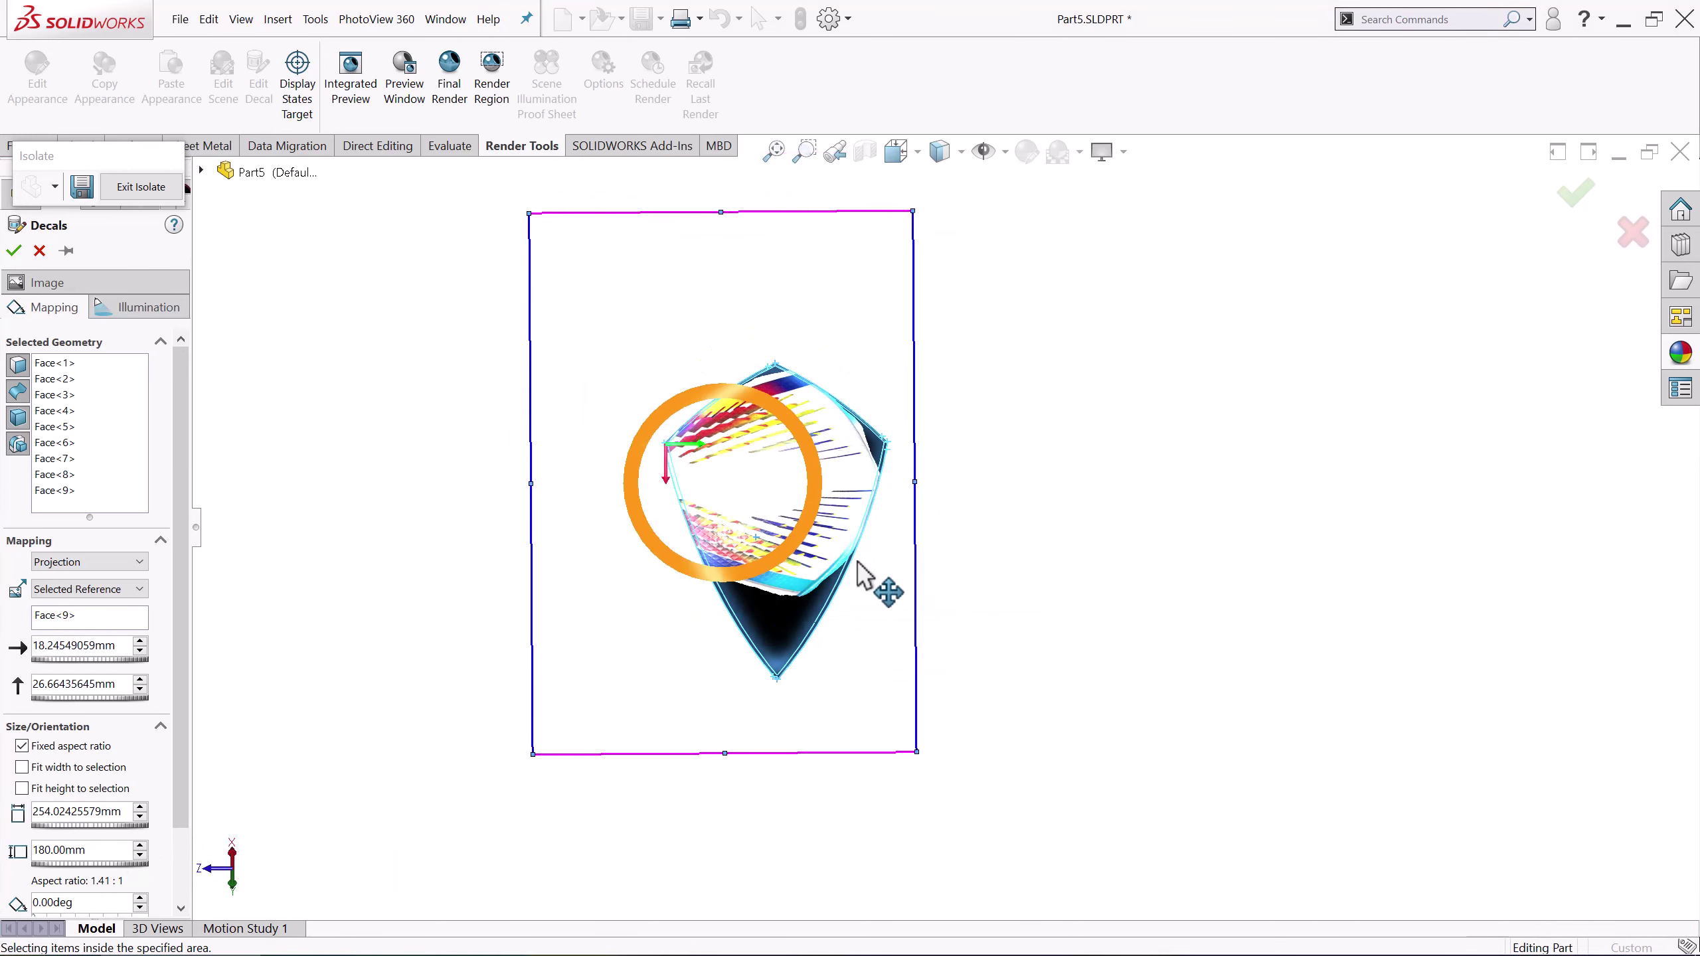
{"action": "type", "text": "90"}
{"action": "key", "text": "Return"}
{"action": "type", "text": "260"}
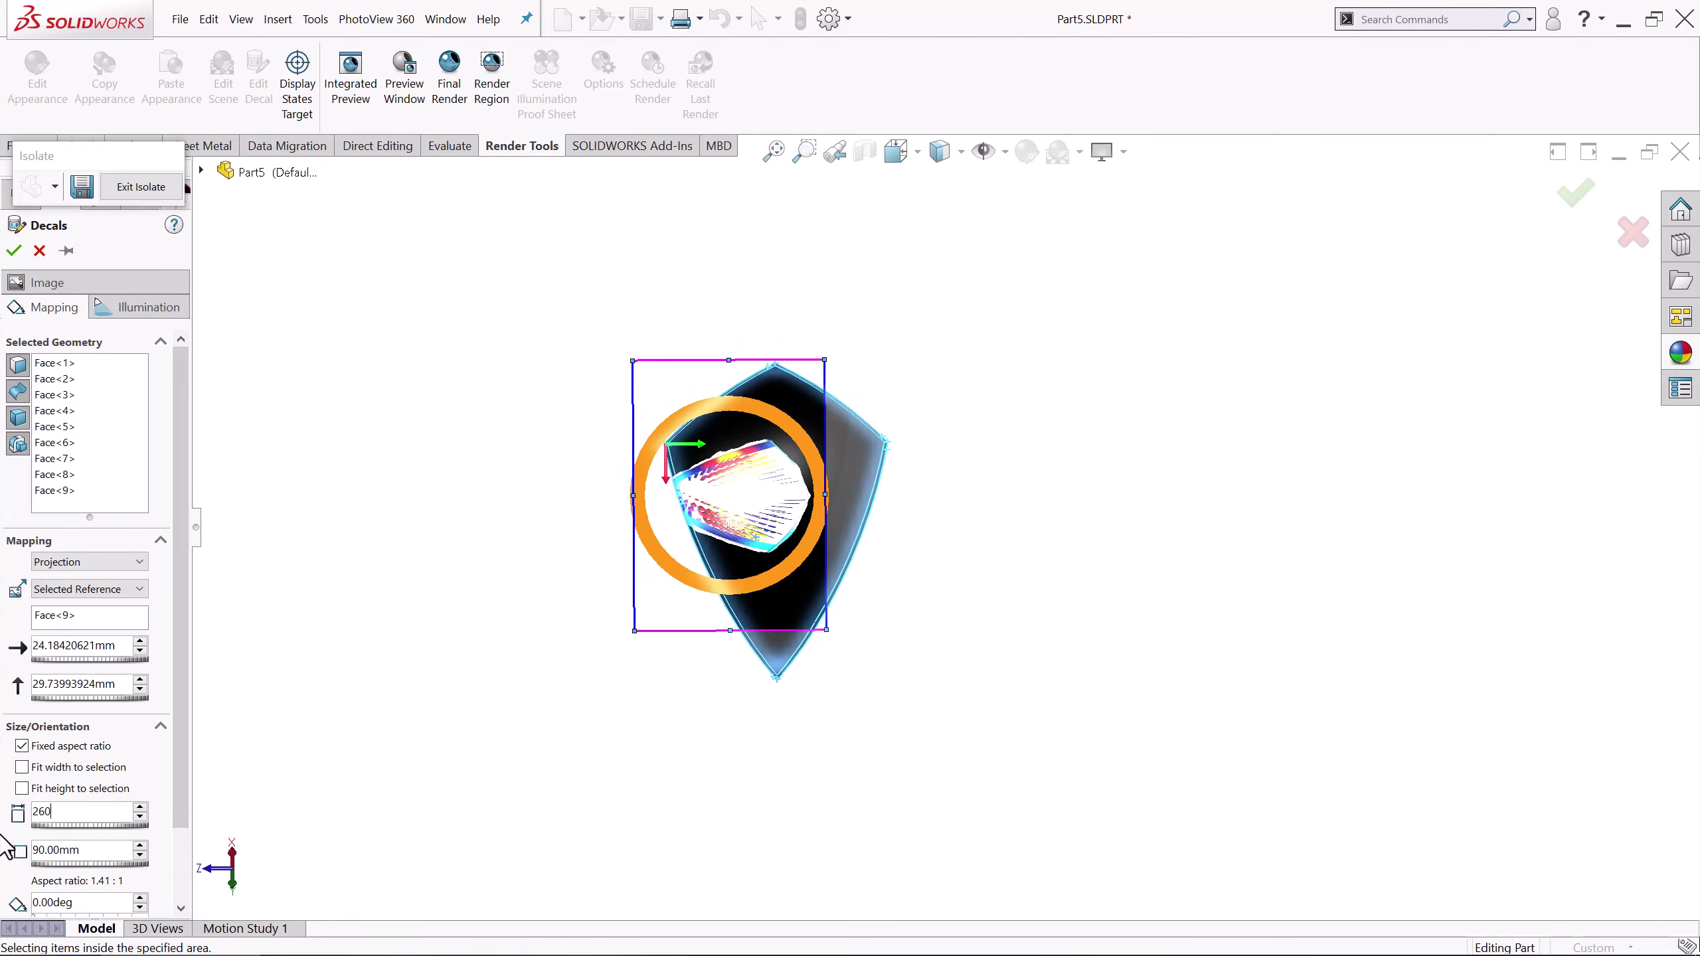
{"action": "mouse_move", "coordinate": [904, 395]}
{"action": "middle_mouse_down"}
{"action": "mouse_move", "coordinate": [903, 448]}
{"action": "mouse_move", "coordinate": [979, 505]}
{"action": "mouse_move", "coordinate": [875, 485]}
{"action": "mouse_move", "coordinate": [980, 501]}
{"action": "mouse_move", "coordinate": [726, 582]}
{"action": "mouse_move", "coordinate": [809, 596]}
{"action": "mouse_move", "coordinate": [604, 493]}
{"action": "middle_mouse_up"}
{"action": "key", "text": "Return"}
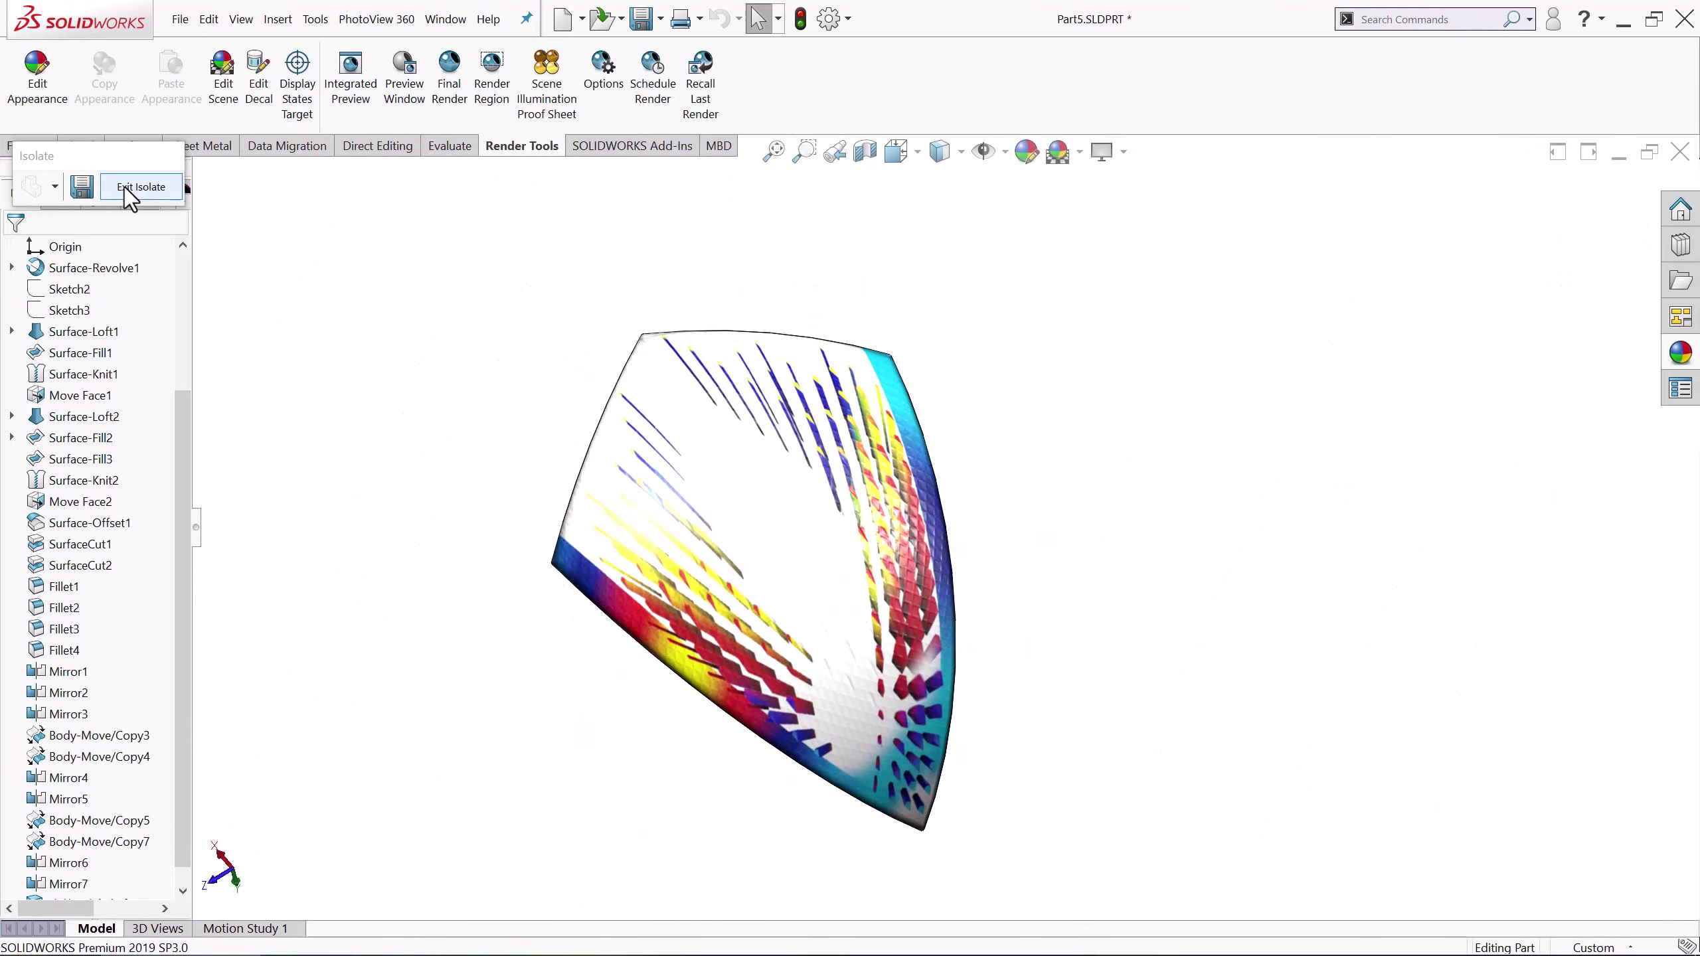
{"action": "left_click", "coordinate": [130, 197]}
Isolate a fourth curved panel and load the stripe image onto all its faces
{"action": "right_click", "coordinate": [890, 345]}
{"action": "left_click", "coordinate": [959, 792]}
{"action": "left_click", "coordinate": [258, 74]}
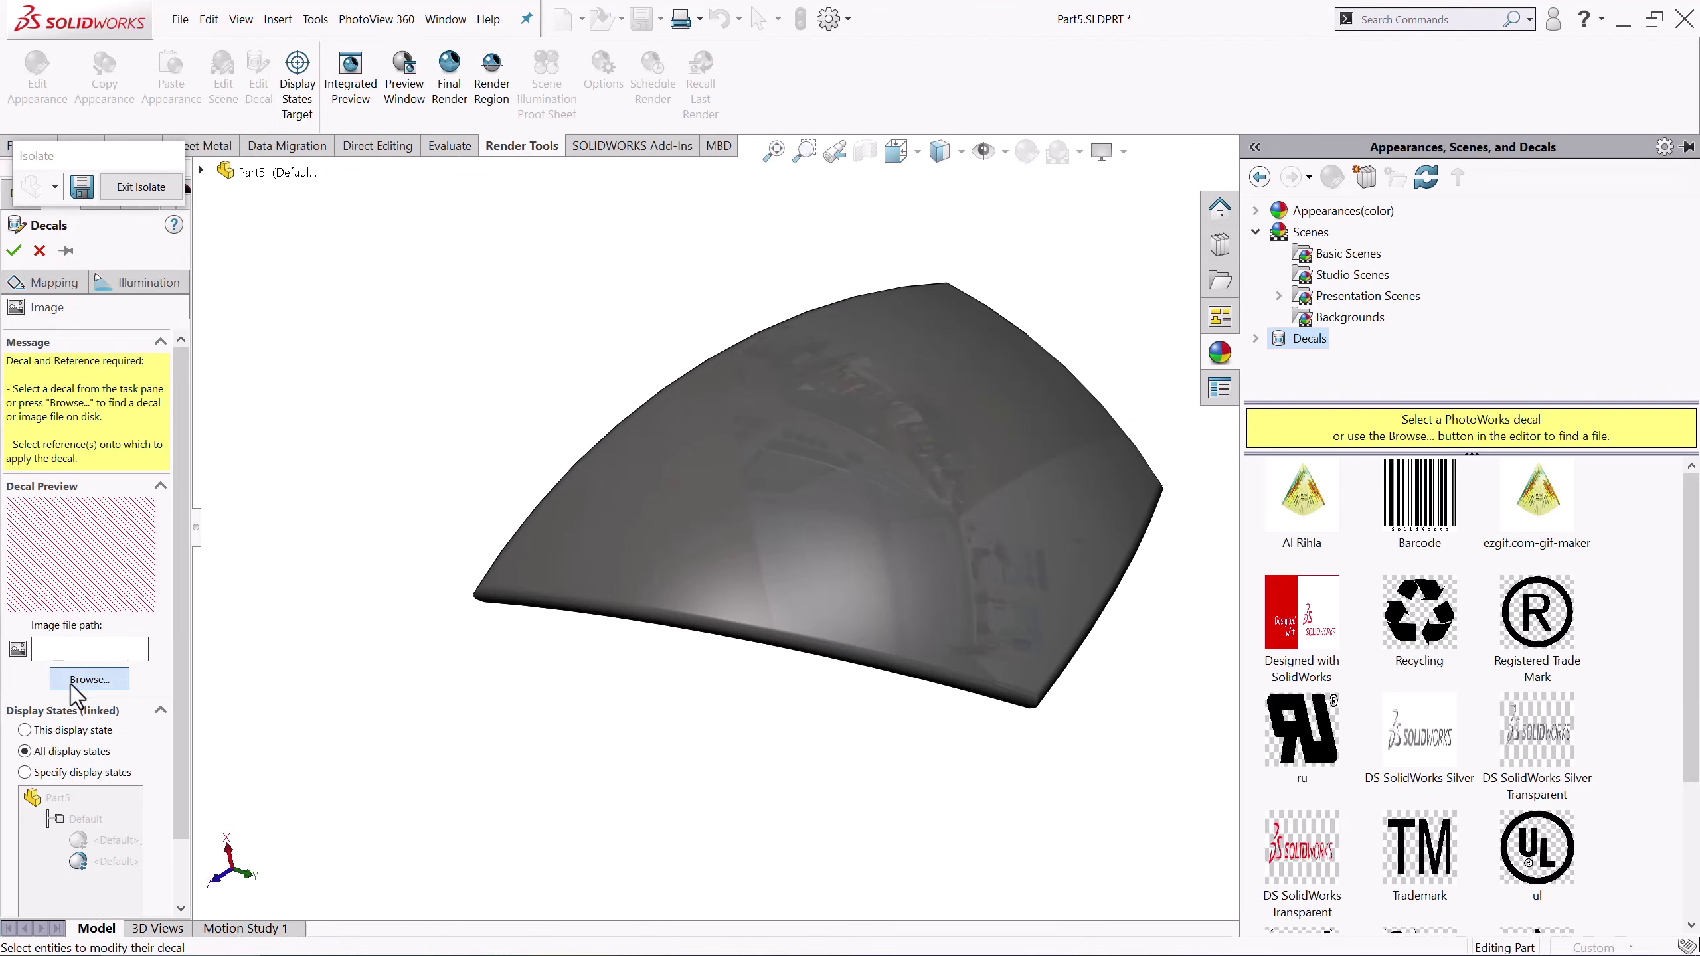
{"action": "left_click", "coordinate": [89, 679]}
{"action": "middle_click_drag", "start_coordinate": [520, 463], "coordinate": [902, 556]}
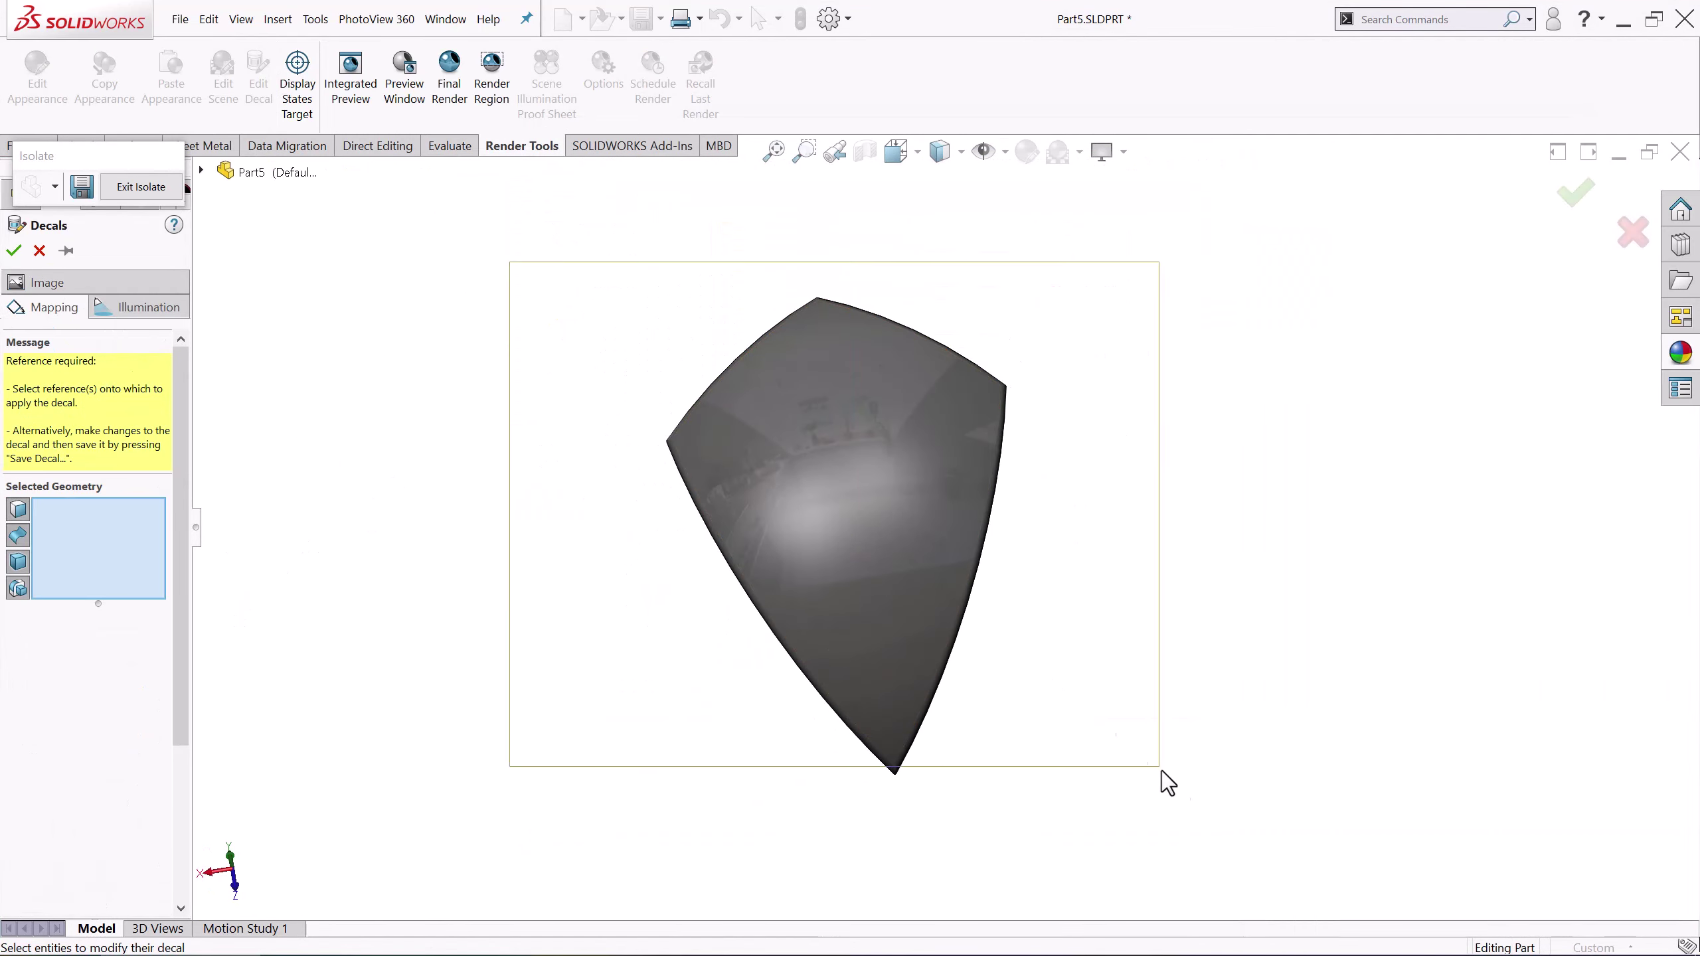
{"action": "left_click_drag", "start_coordinate": [1162, 772], "coordinate": [1162, 772]}
Size the decal 260 mm wide, rotate it 180°, and apply it
{"action": "type", "text": "60"}
{"action": "key", "text": "Return"}
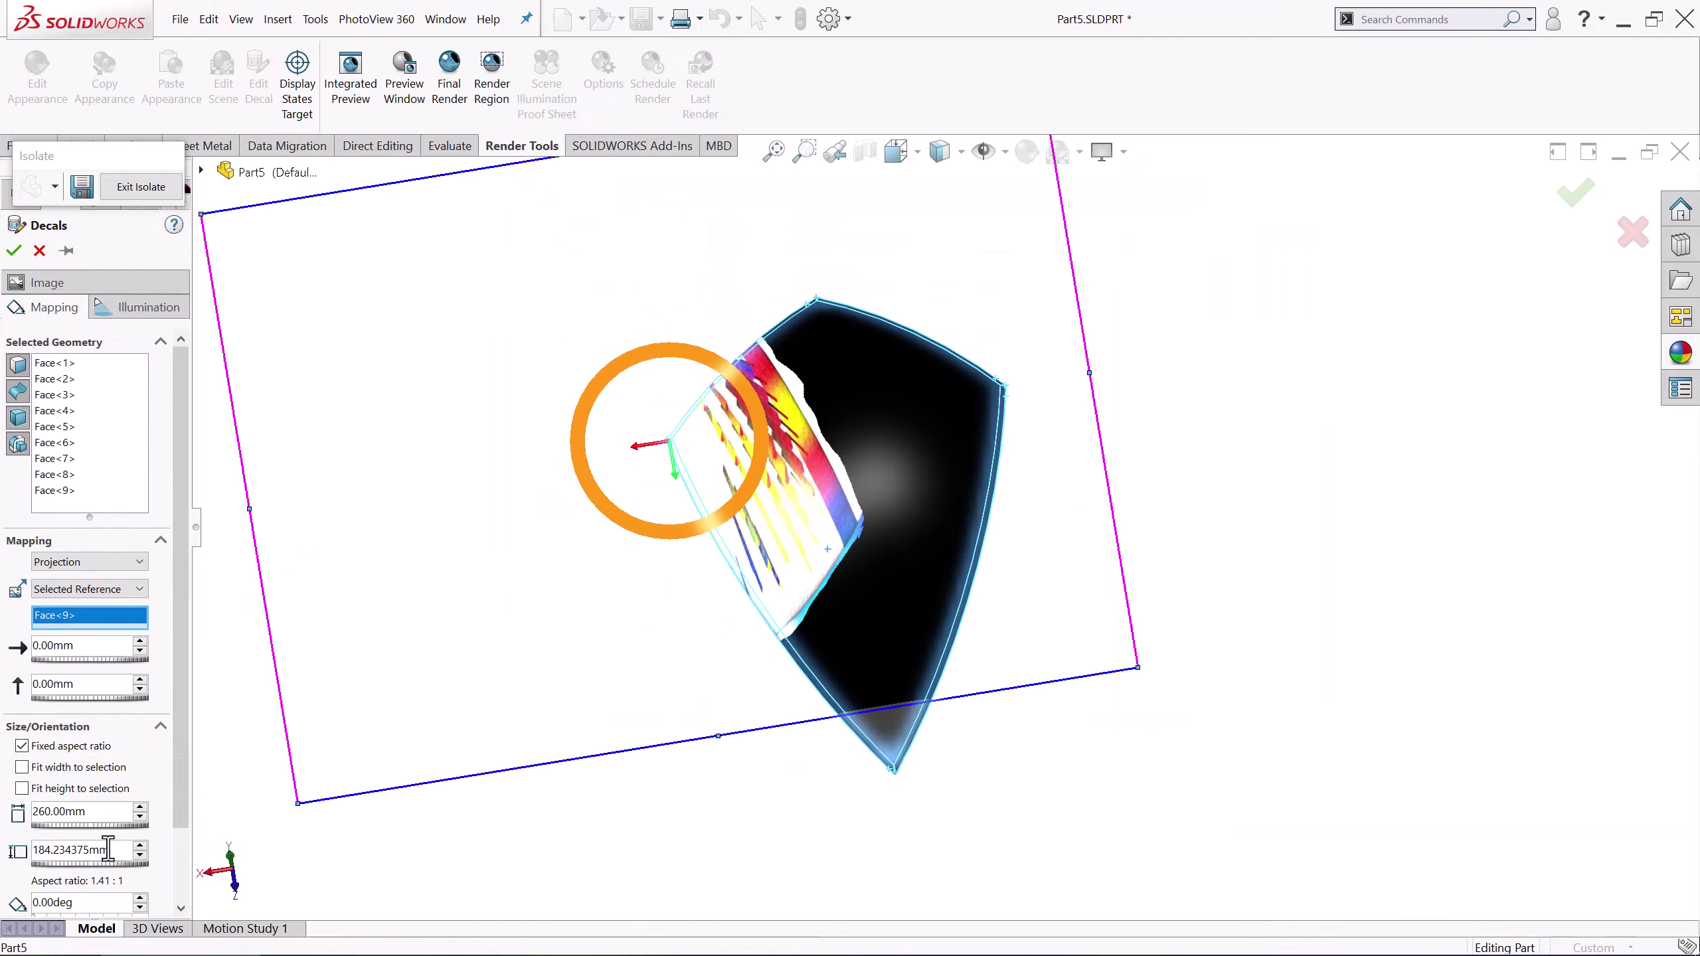
{"action": "key", "text": "Return"}
{"action": "mouse_move", "coordinate": [596, 706]}
{"action": "middle_mouse_down"}
{"action": "mouse_move", "coordinate": [745, 470]}
{"action": "mouse_move", "coordinate": [1035, 463]}
{"action": "mouse_move", "coordinate": [1050, 482]}
{"action": "mouse_move", "coordinate": [663, 550]}
{"action": "middle_mouse_up"}
{"action": "scroll", "coordinate": [739, 672], "scroll_direction": "up", "scroll_amount": 3}
{"action": "mouse_move", "coordinate": [740, 672]}
{"action": "middle_mouse_down"}
{"action": "mouse_move", "coordinate": [789, 523]}
{"action": "mouse_move", "coordinate": [751, 516]}
{"action": "mouse_move", "coordinate": [1005, 557]}
{"action": "mouse_move", "coordinate": [1157, 634]}
{"action": "mouse_move", "coordinate": [967, 444]}
{"action": "middle_mouse_up"}
{"action": "scroll", "coordinate": [987, 559], "scroll_direction": "down", "scroll_amount": 3}
{"action": "scroll", "coordinate": [967, 444], "scroll_direction": "up", "scroll_amount": 3}
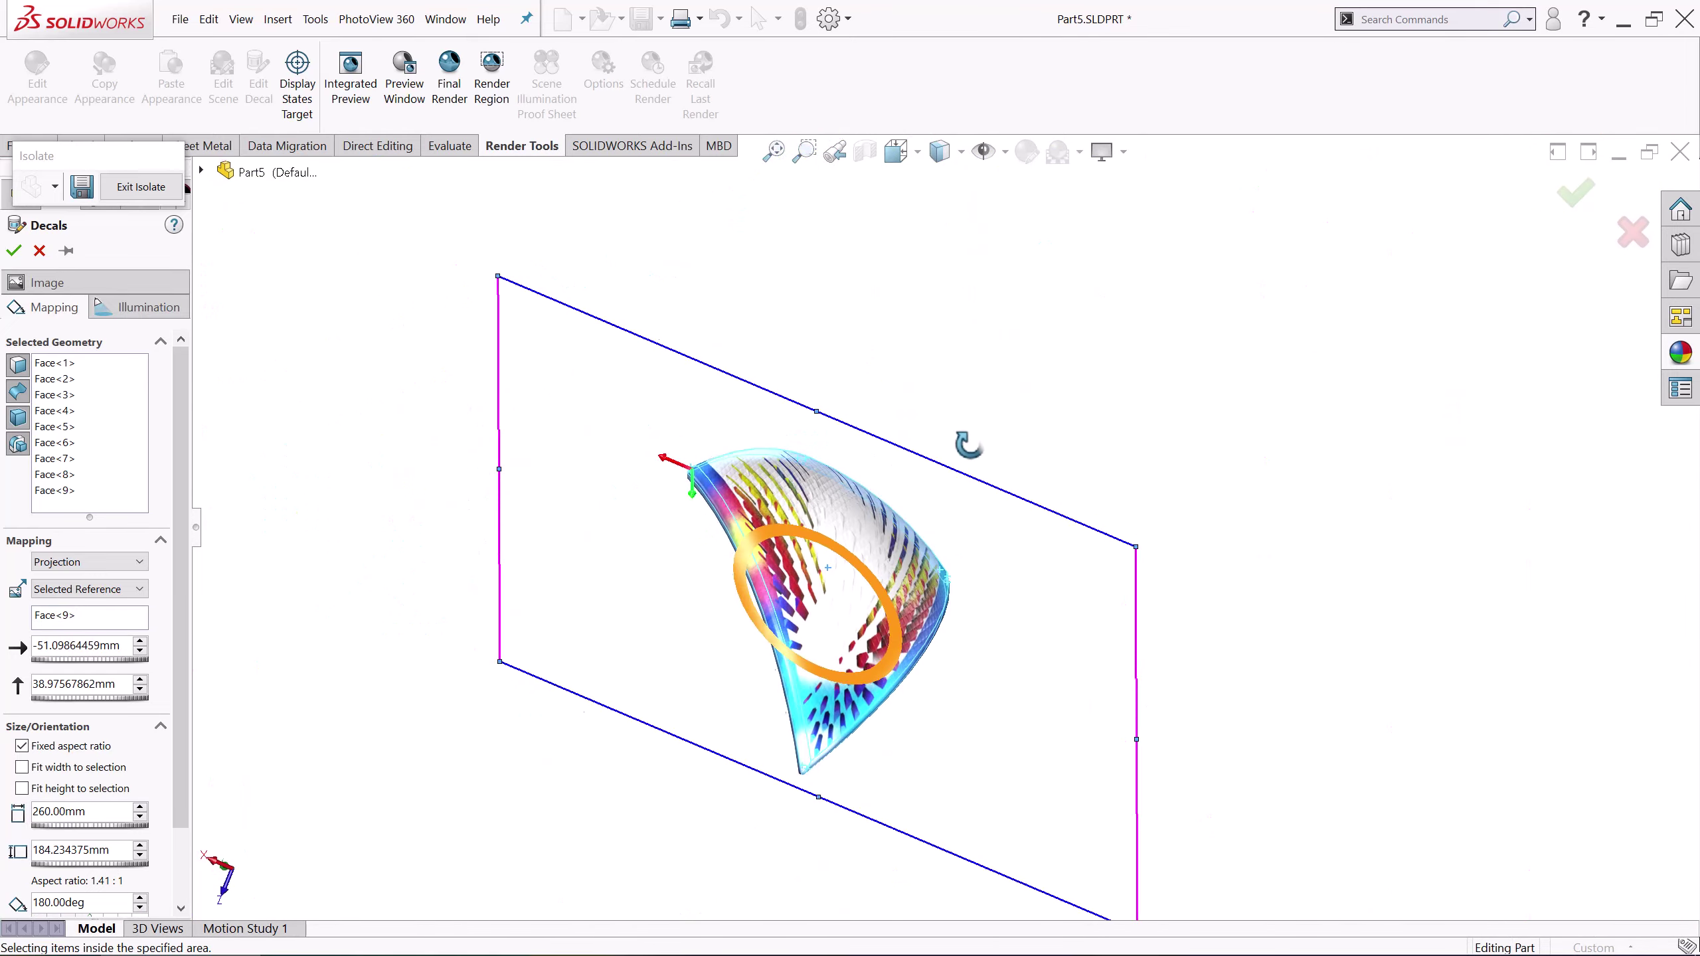
{"action": "key", "text": "Return"}
{"action": "mouse_move", "coordinate": [376, 444]}
{"action": "middle_mouse_down"}
{"action": "mouse_move", "coordinate": [668, 739]}
{"action": "mouse_move", "coordinate": [897, 589]}
{"action": "middle_mouse_up"}
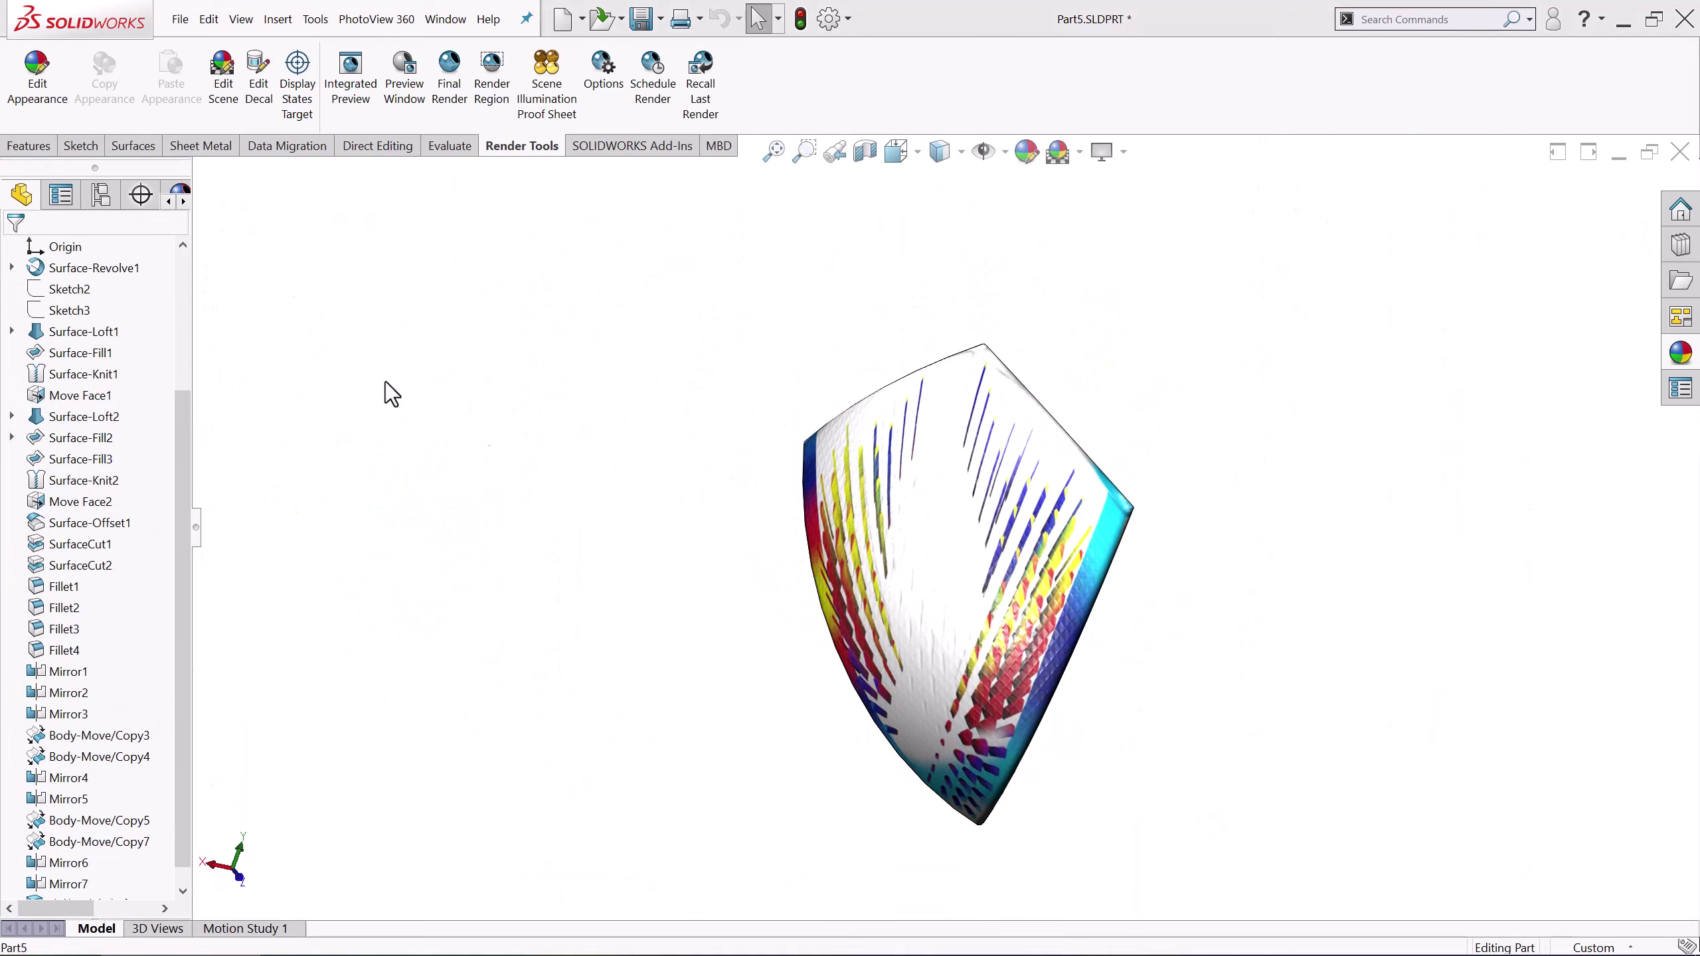
Isolate a fifth curved panel and target all its faces with a new decal
{"action": "right_click", "coordinate": [1168, 421]}
{"action": "left_click", "coordinate": [1211, 832]}
{"action": "left_click", "coordinate": [258, 71]}
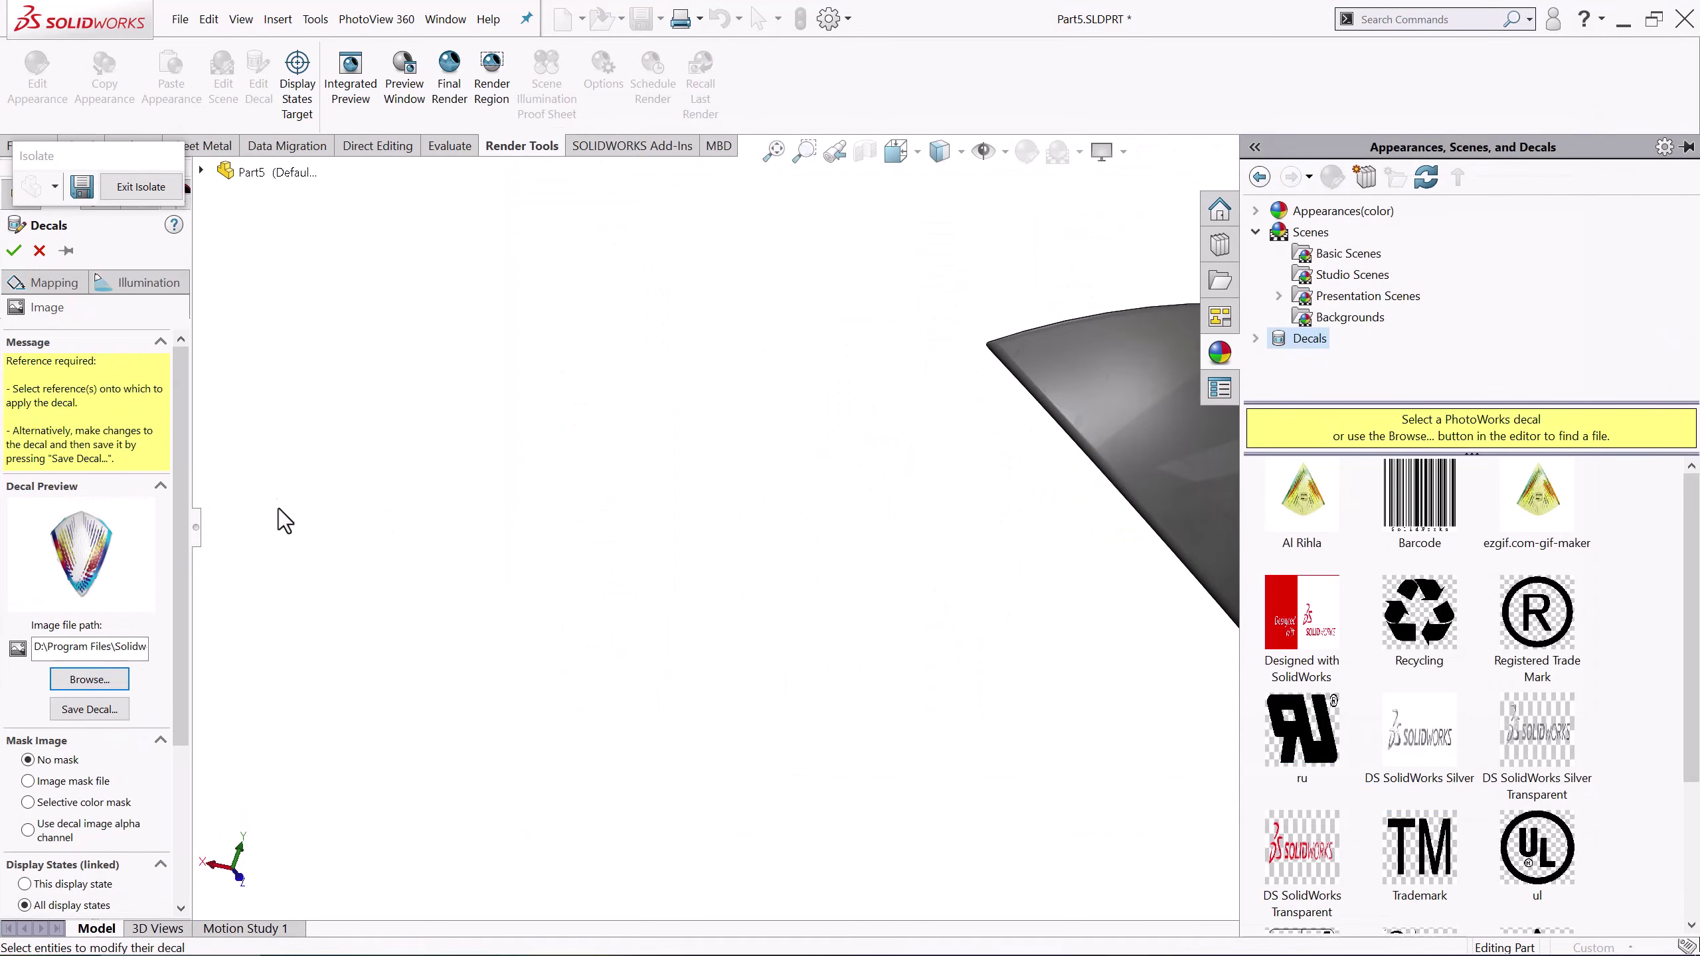
{"action": "middle_click_drag", "start_coordinate": [279, 507], "coordinate": [1003, 399]}
{"action": "middle_click_drag", "start_coordinate": [1031, 700], "coordinate": [1176, 551]}
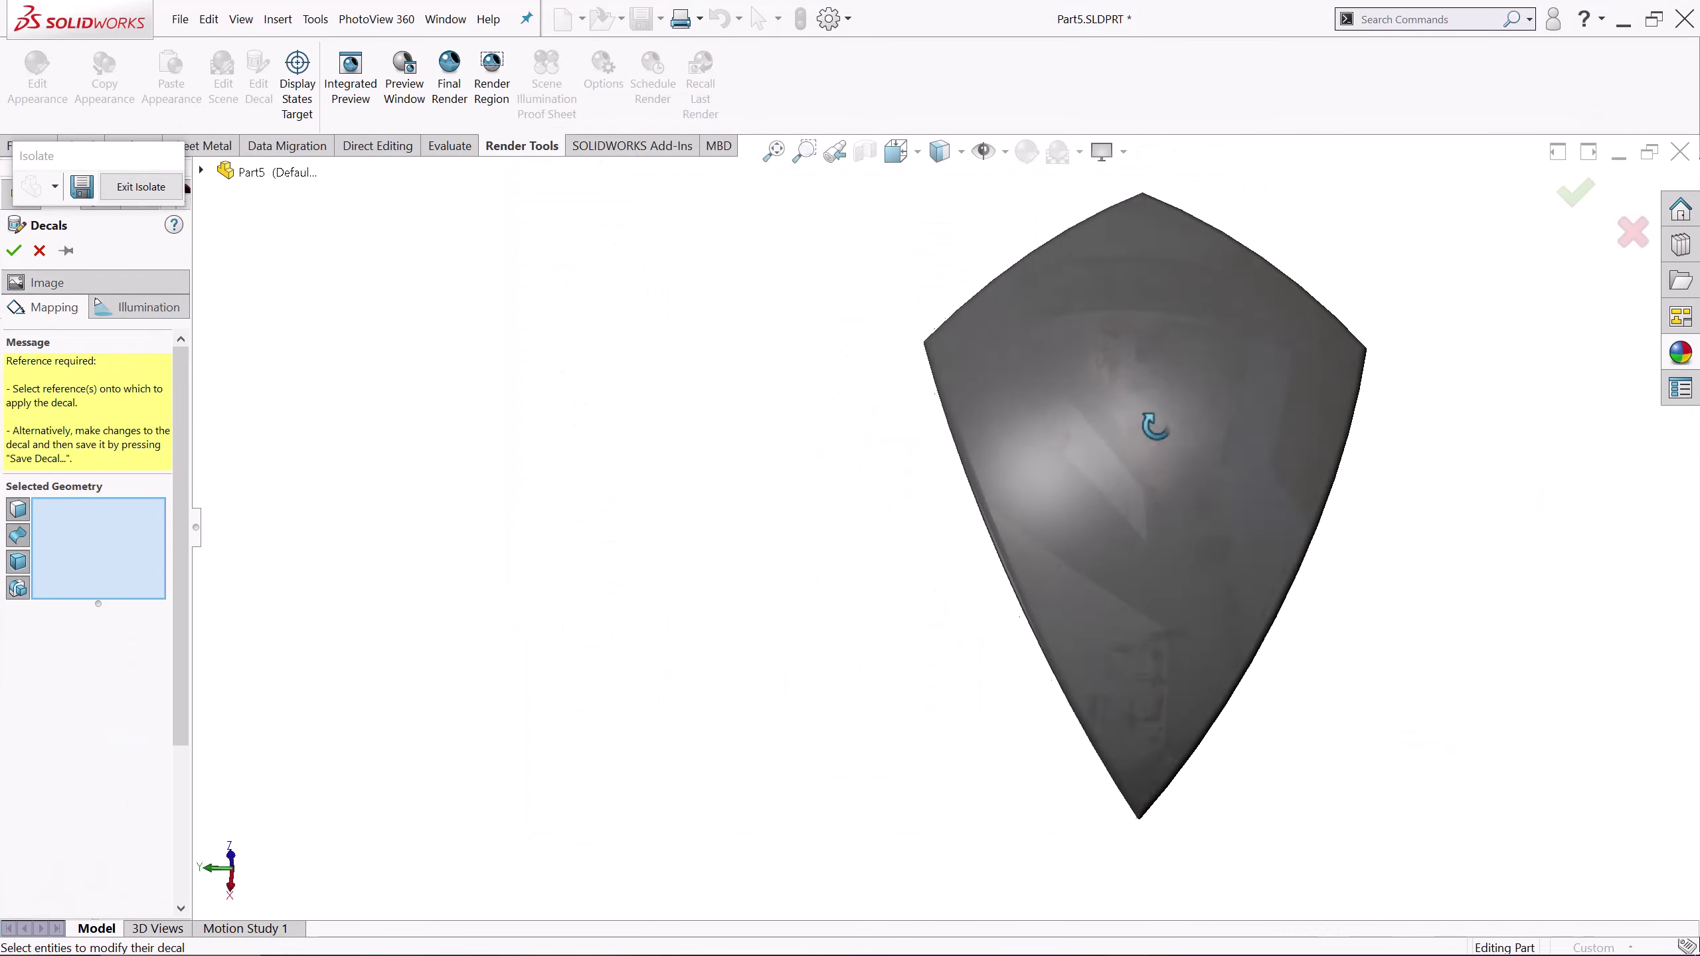
{"action": "left_click_drag", "start_coordinate": [777, 243], "coordinate": [1405, 827]}
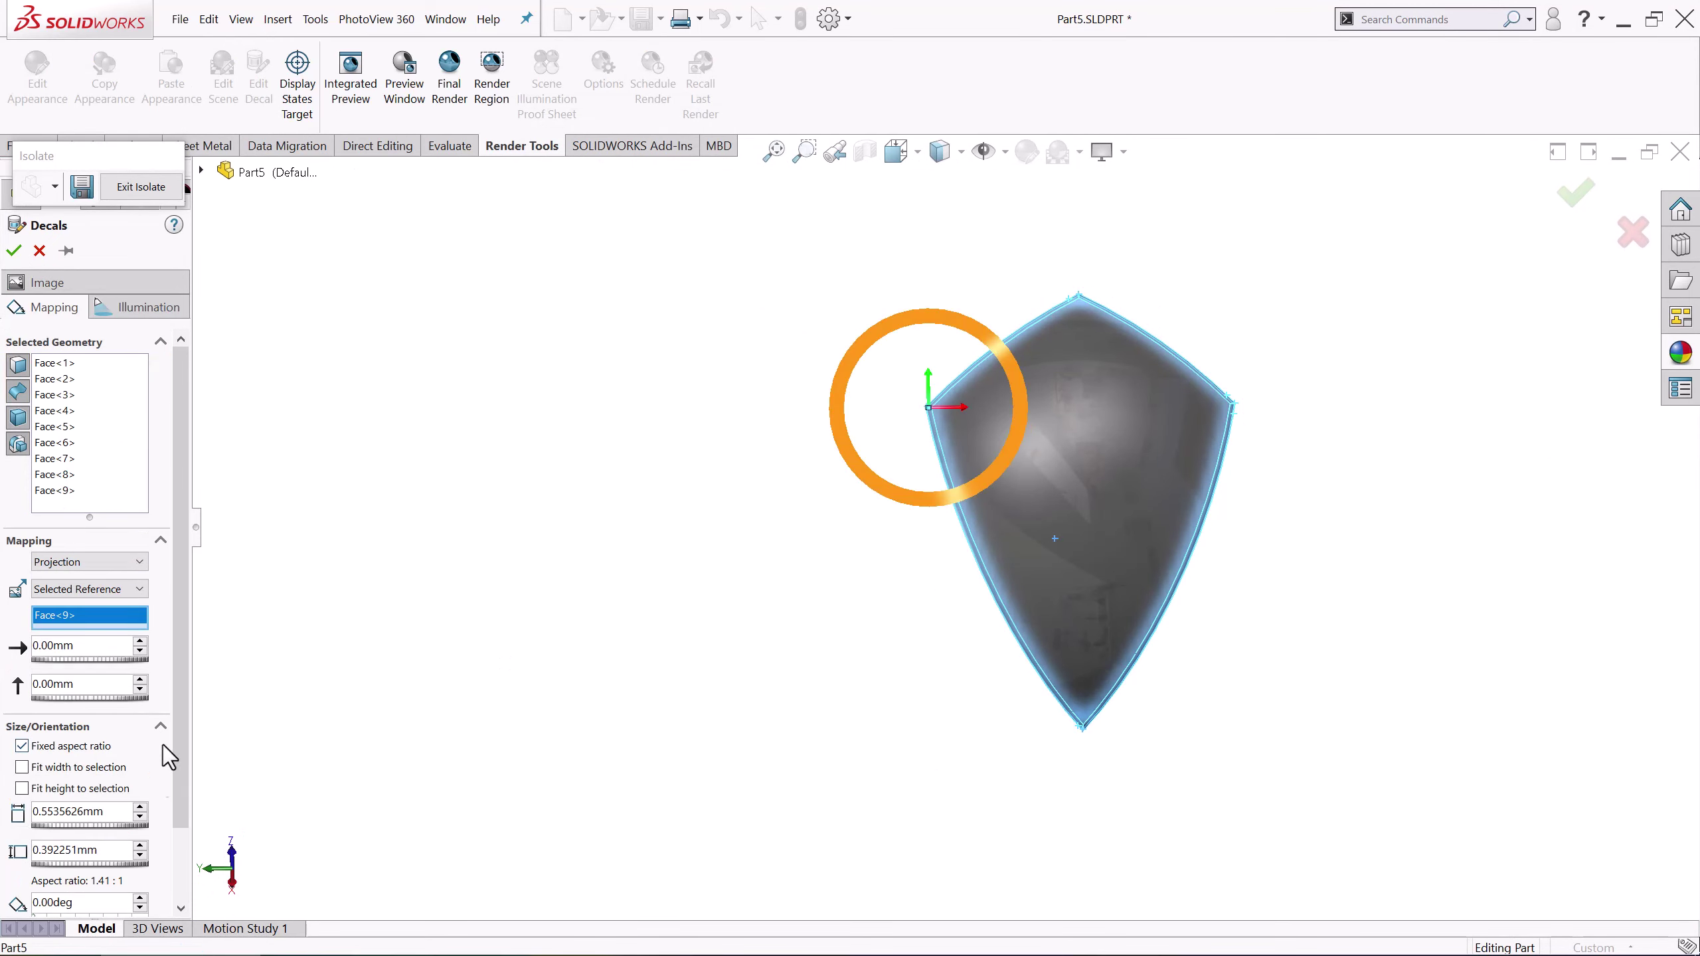
Set the decal width to 260 mm, move it over the panel, and apply it
{"action": "type", "text": "260"}
{"action": "key", "text": "Return"}
{"action": "left_click_drag", "start_coordinate": [1065, 346], "coordinate": [1262, 492]}
{"action": "mouse_move", "coordinate": [1269, 501]}
{"action": "middle_mouse_down"}
{"action": "mouse_move", "coordinate": [1082, 436]}
{"action": "mouse_move", "coordinate": [957, 492]}
{"action": "mouse_move", "coordinate": [1044, 523]}
{"action": "mouse_move", "coordinate": [1138, 485]}
{"action": "mouse_move", "coordinate": [884, 524]}
{"action": "mouse_move", "coordinate": [850, 503]}
{"action": "mouse_move", "coordinate": [843, 341]}
{"action": "mouse_move", "coordinate": [933, 482]}
{"action": "middle_mouse_up"}
{"action": "scroll", "coordinate": [1123, 535], "scroll_direction": "down", "scroll_amount": 5}
{"action": "scroll", "coordinate": [970, 415], "scroll_direction": "up", "scroll_amount": 3}
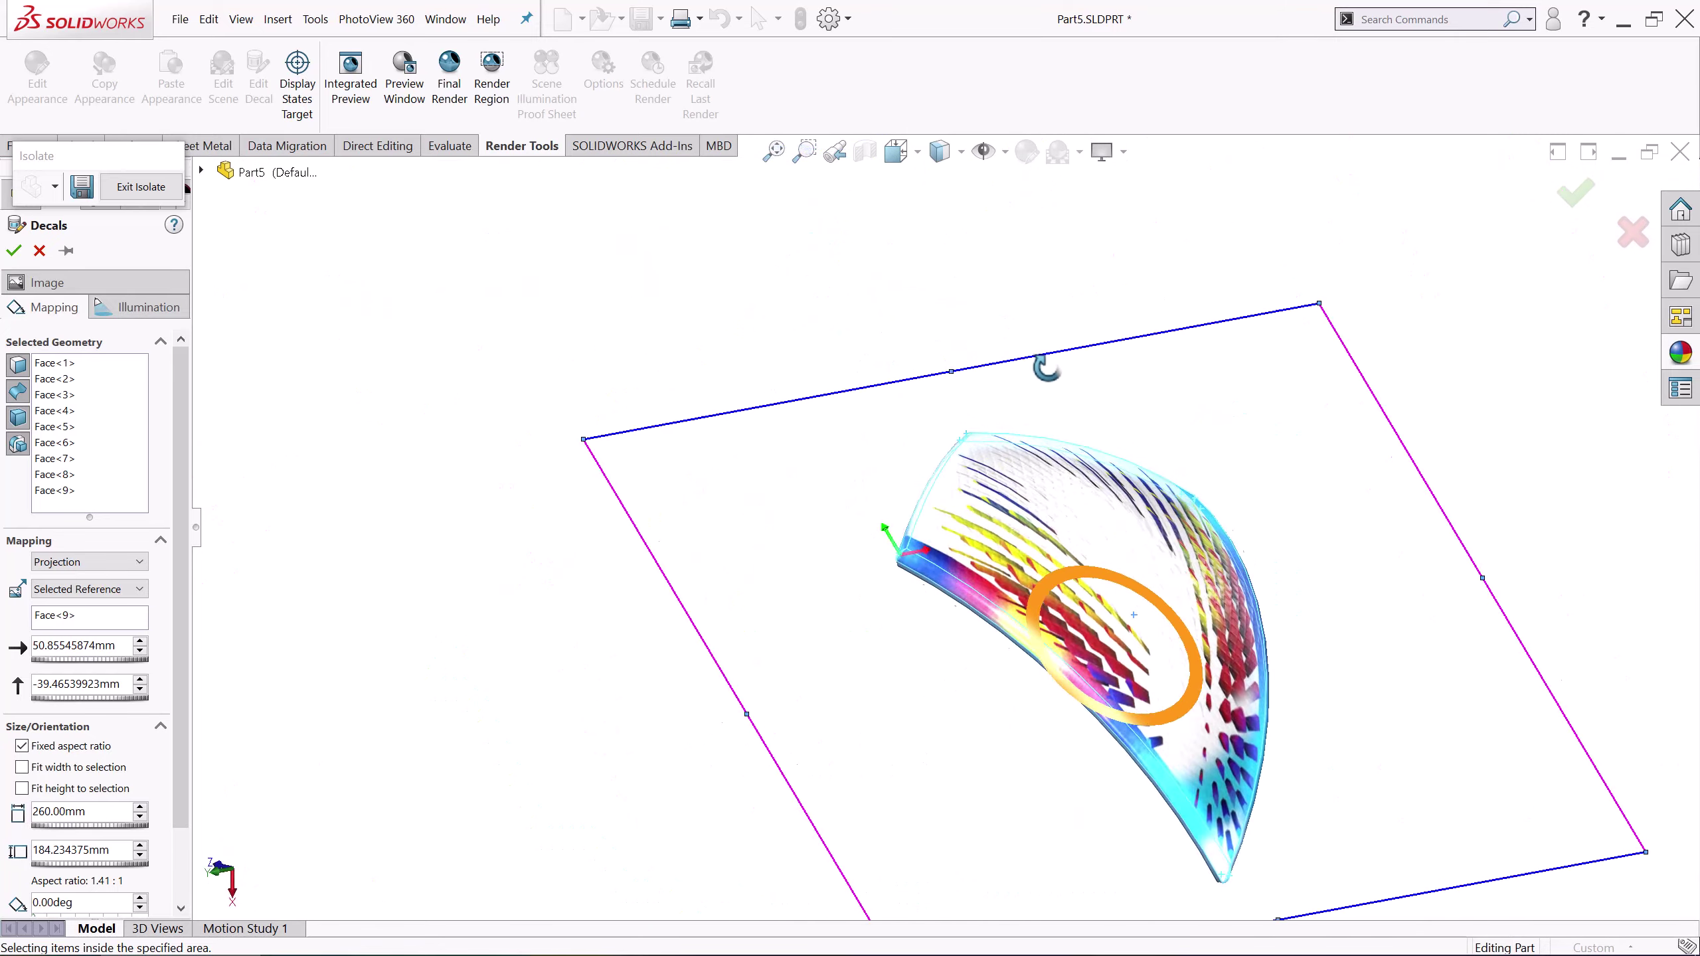
{"action": "key", "text": "Return"}
{"action": "middle_click_drag", "start_coordinate": [686, 300], "coordinate": [915, 698]}
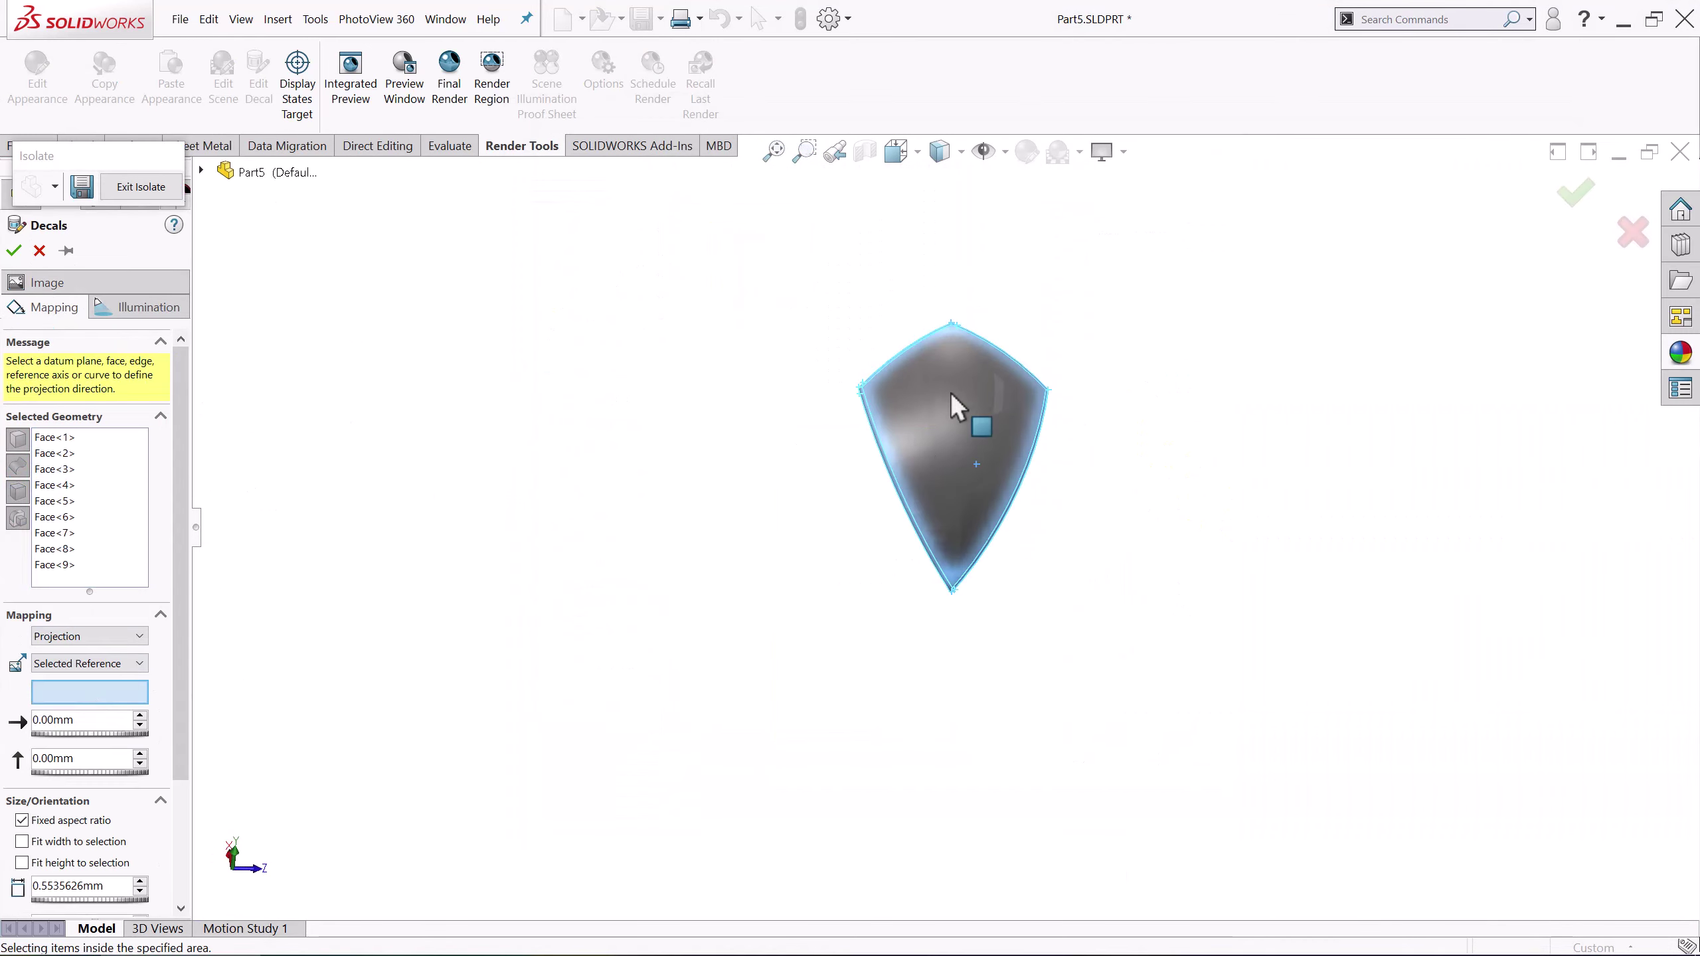
Project the shield-panel decal from Face<9>, confirm it, and show the whole ball
{"action": "left_click", "coordinate": [952, 395]}
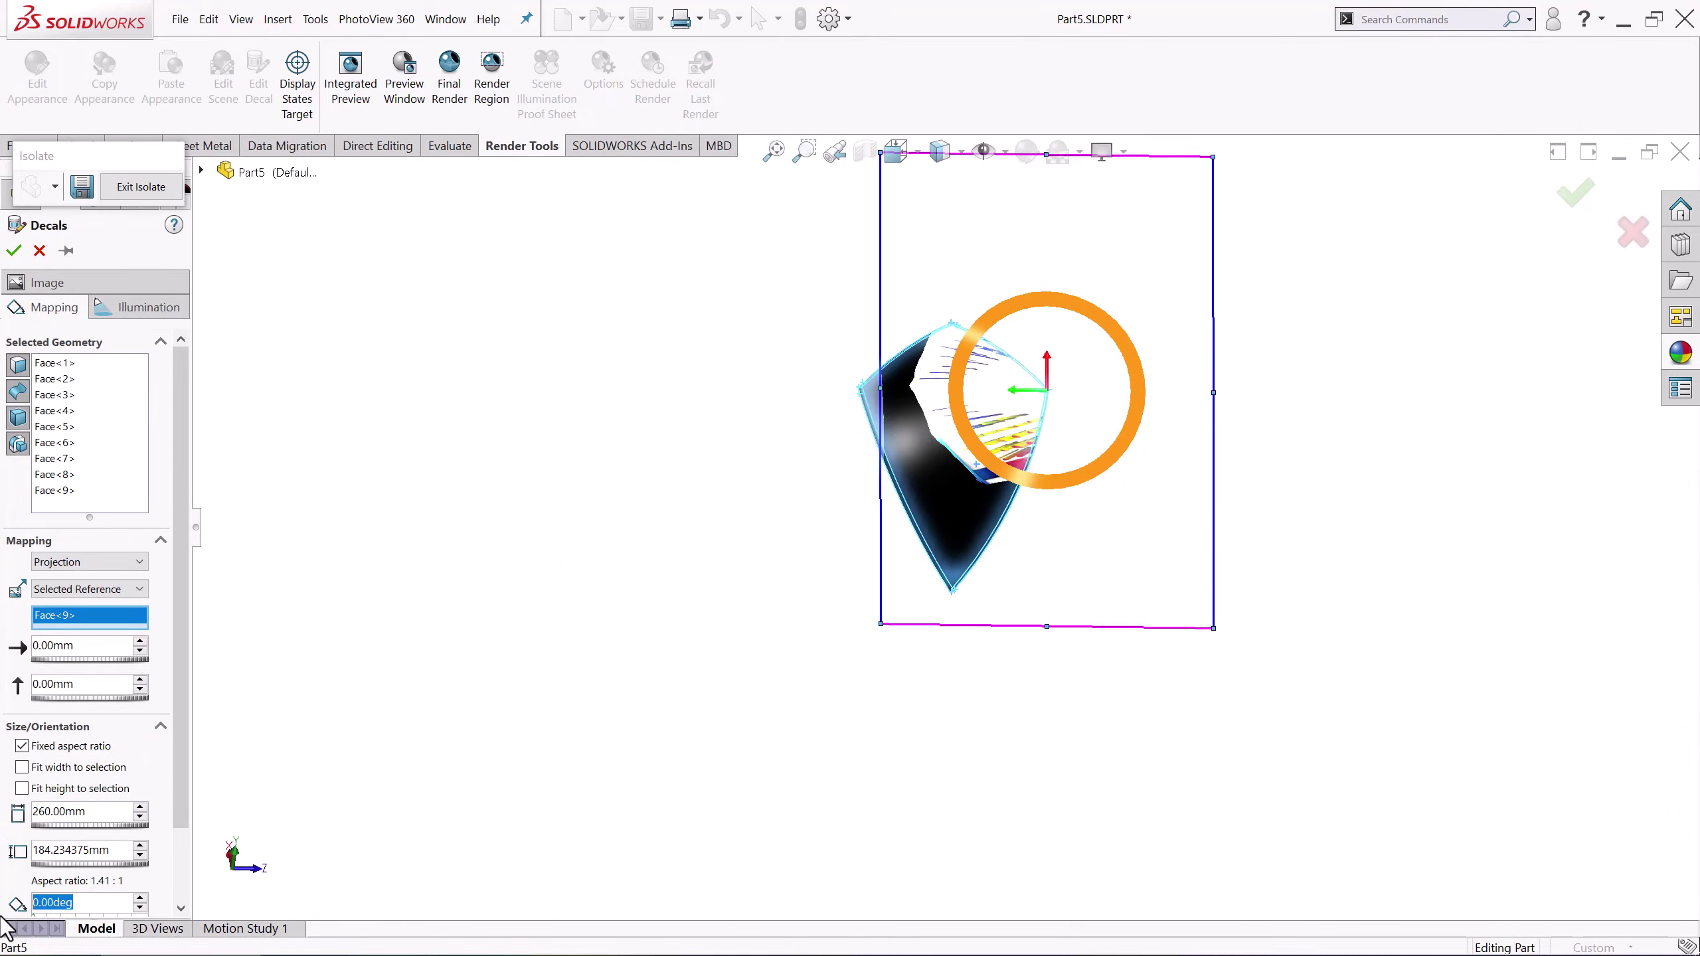
{"action": "scroll", "coordinate": [758, 535], "scroll_direction": "down", "scroll_amount": 5}
{"action": "mouse_move", "coordinate": [758, 536]}
{"action": "middle_mouse_down"}
{"action": "mouse_move", "coordinate": [987, 493]}
{"action": "mouse_move", "coordinate": [804, 368]}
{"action": "mouse_move", "coordinate": [823, 391]}
{"action": "middle_mouse_up"}
{"action": "scroll", "coordinate": [894, 439], "scroll_direction": "up", "scroll_amount": 3}
{"action": "mouse_move", "coordinate": [894, 439]}
{"action": "middle_mouse_down"}
{"action": "mouse_move", "coordinate": [870, 529]}
{"action": "mouse_move", "coordinate": [911, 425]}
{"action": "middle_mouse_up"}
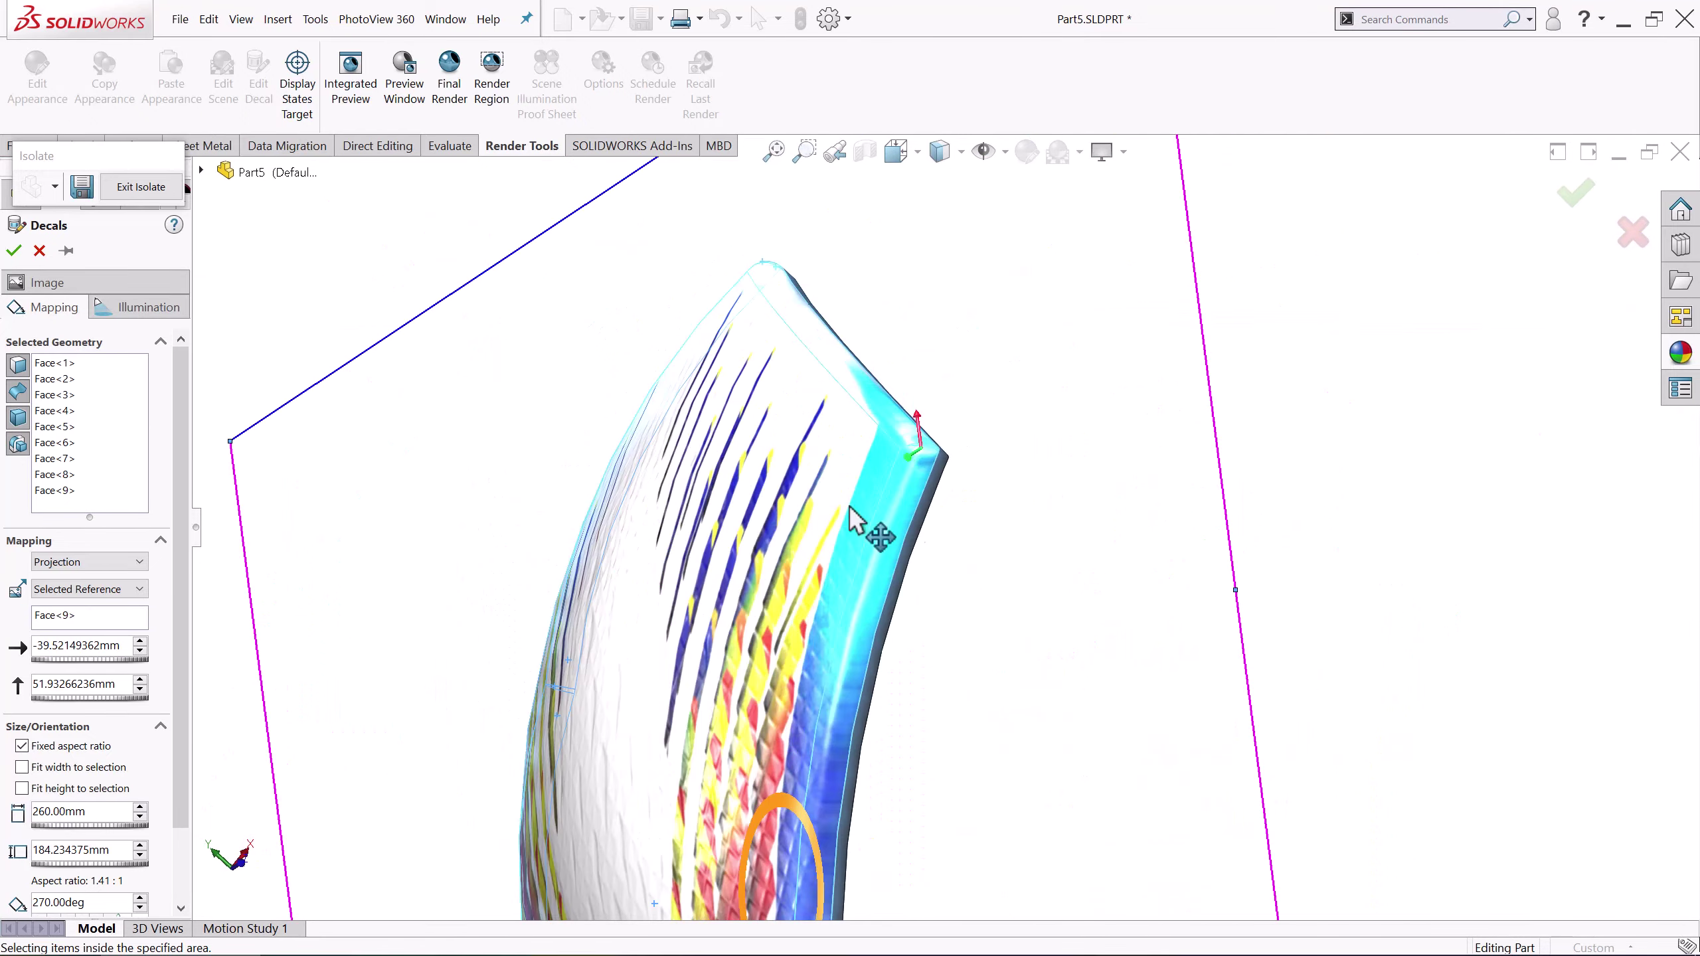
{"action": "scroll", "coordinate": [911, 425], "scroll_direction": "up", "scroll_amount": 3}
{"action": "scroll", "coordinate": [977, 603], "scroll_direction": "down", "scroll_amount": 2}
{"action": "left_click", "coordinate": [13, 250]}
{"action": "middle_click_drag", "start_coordinate": [603, 602], "coordinate": [759, 714]}
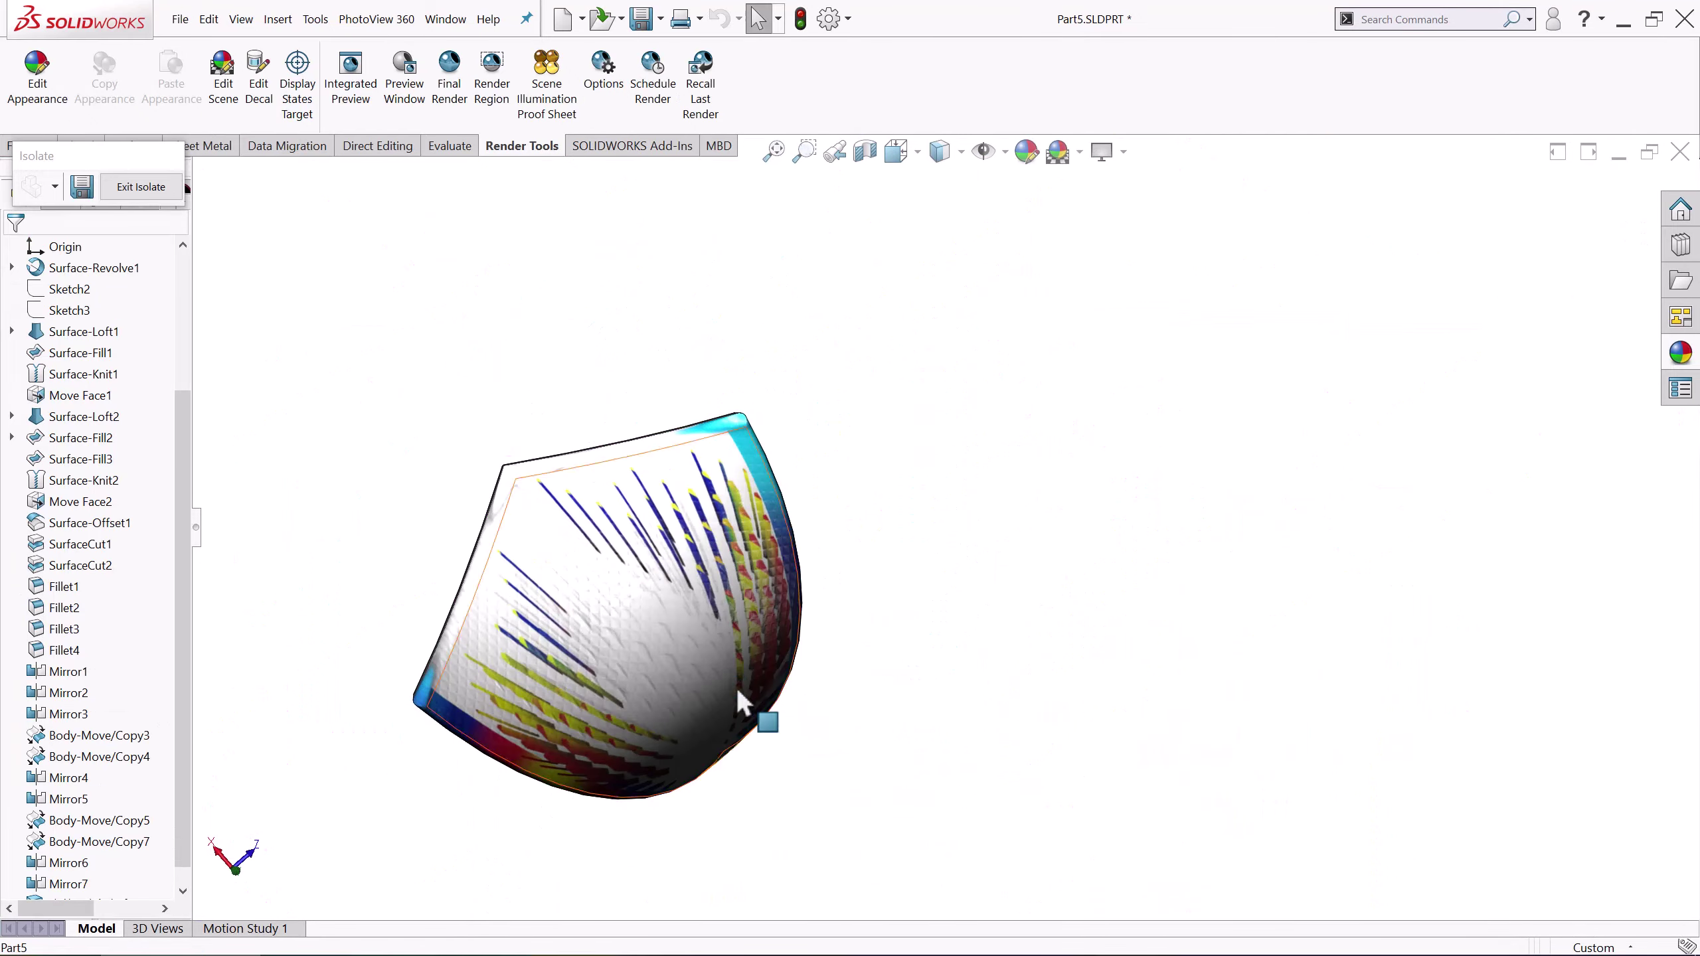
{"action": "left_click", "coordinate": [141, 186]}
Isolate another bare curved panel and apply the stripe decal with a face projection reference
{"action": "right_click", "coordinate": [535, 378]}
{"action": "left_click", "coordinate": [663, 865]}
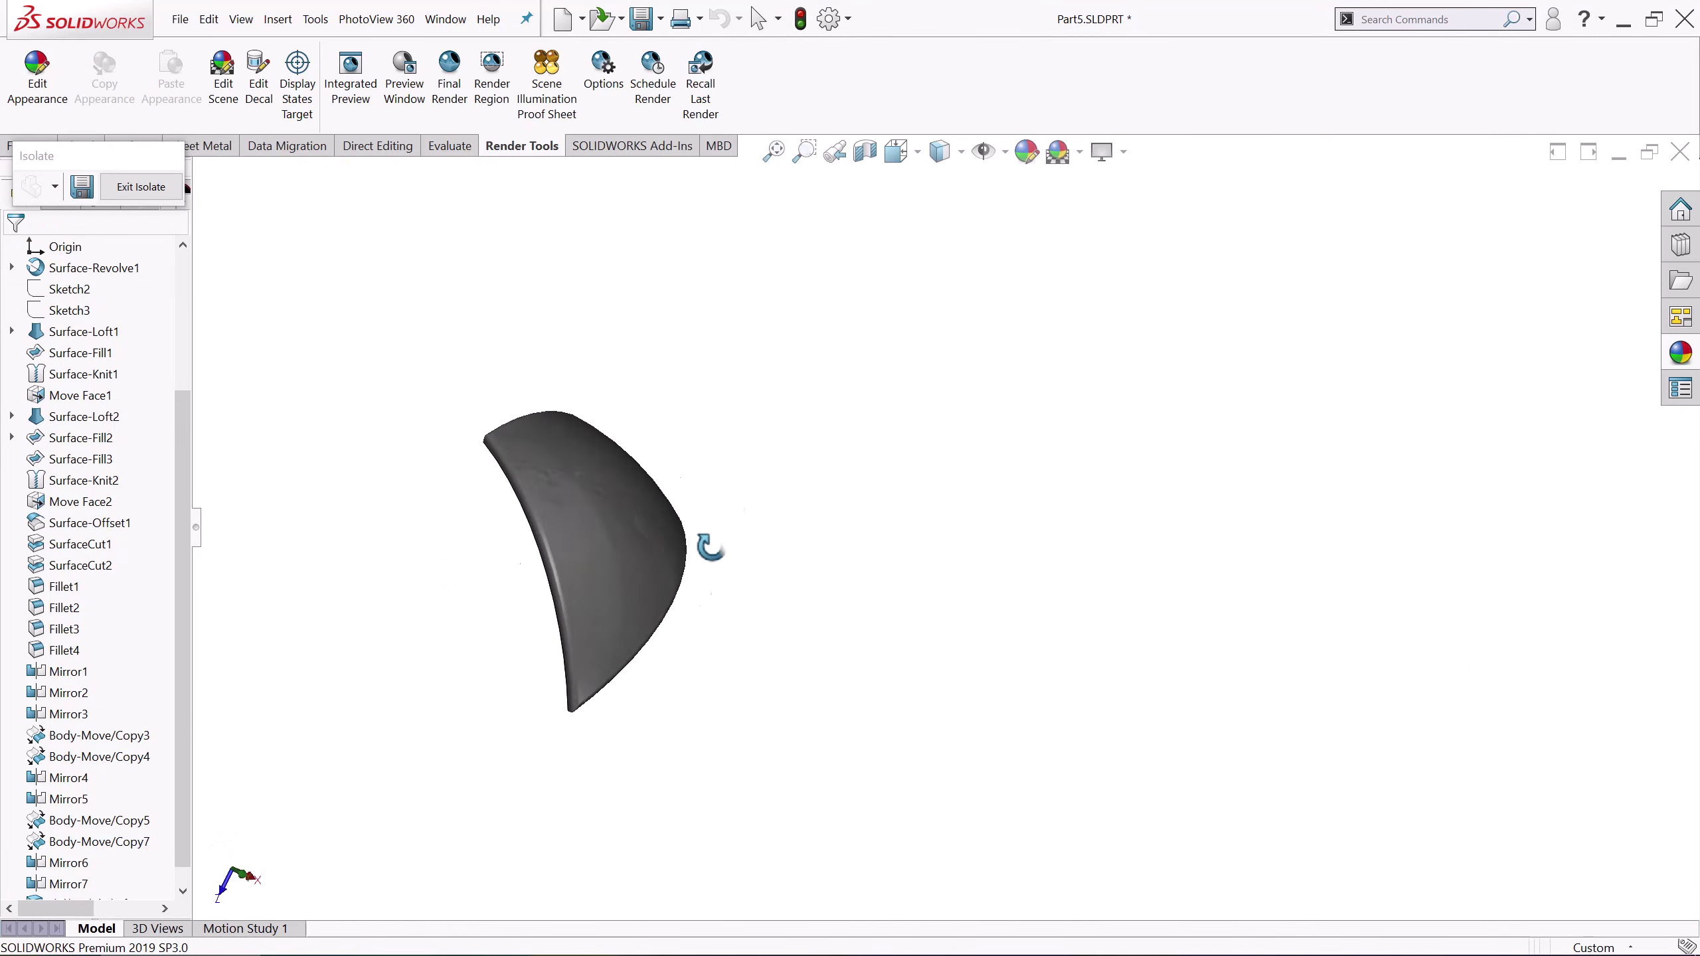
{"action": "left_click", "coordinate": [258, 74]}
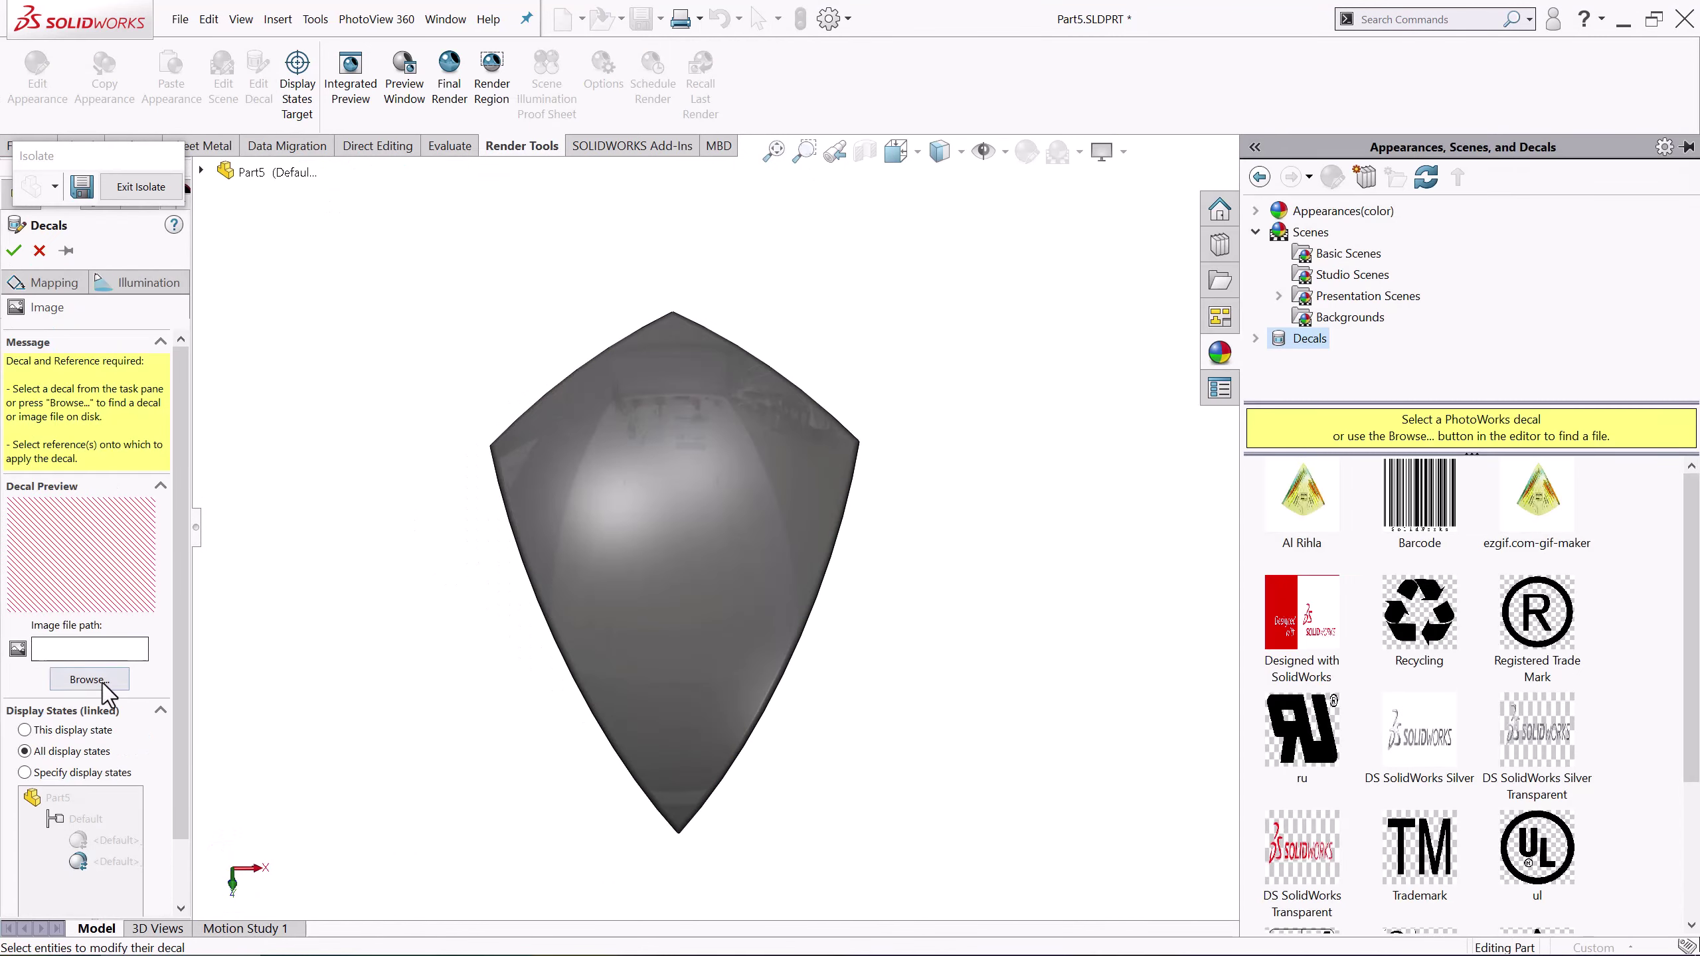
{"action": "left_click", "coordinate": [89, 679]}
{"action": "double_click", "coordinate": [839, 293]}
{"action": "left_click", "coordinate": [673, 618]}
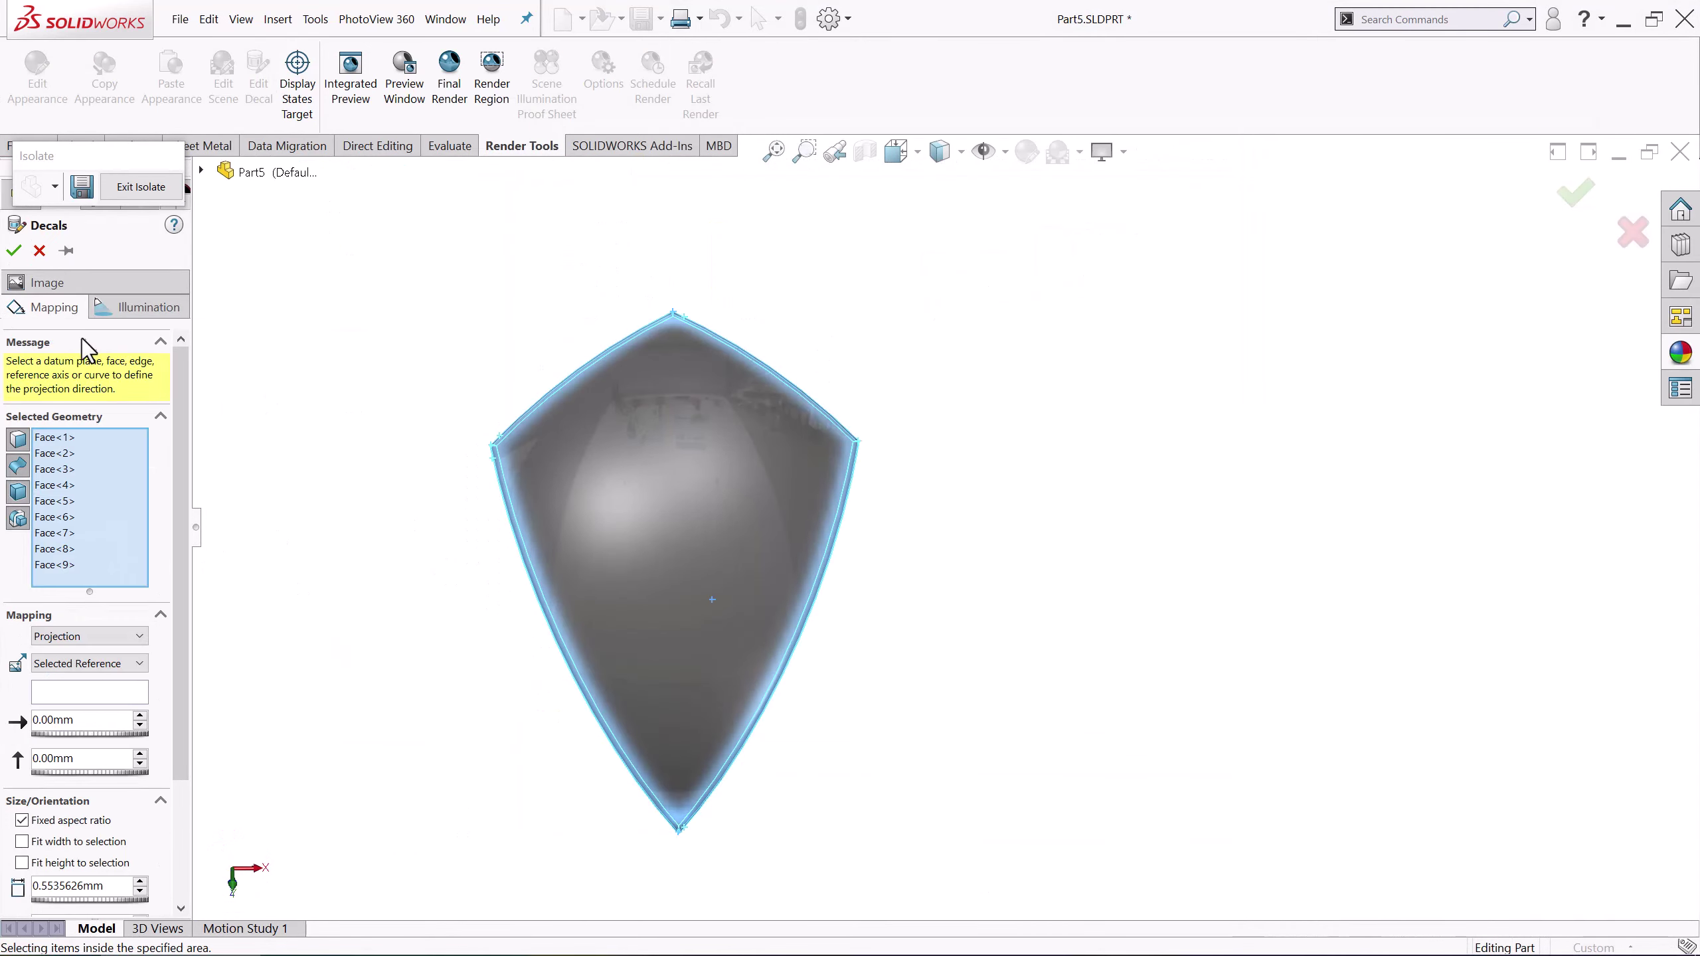
{"action": "left_click", "coordinate": [856, 443]}
{"action": "mouse_move", "coordinate": [246, 779]}
{"action": "middle_mouse_down"}
{"action": "mouse_move", "coordinate": [798, 572]}
{"action": "mouse_move", "coordinate": [767, 392]}
{"action": "mouse_move", "coordinate": [975, 770]}
{"action": "middle_mouse_up"}
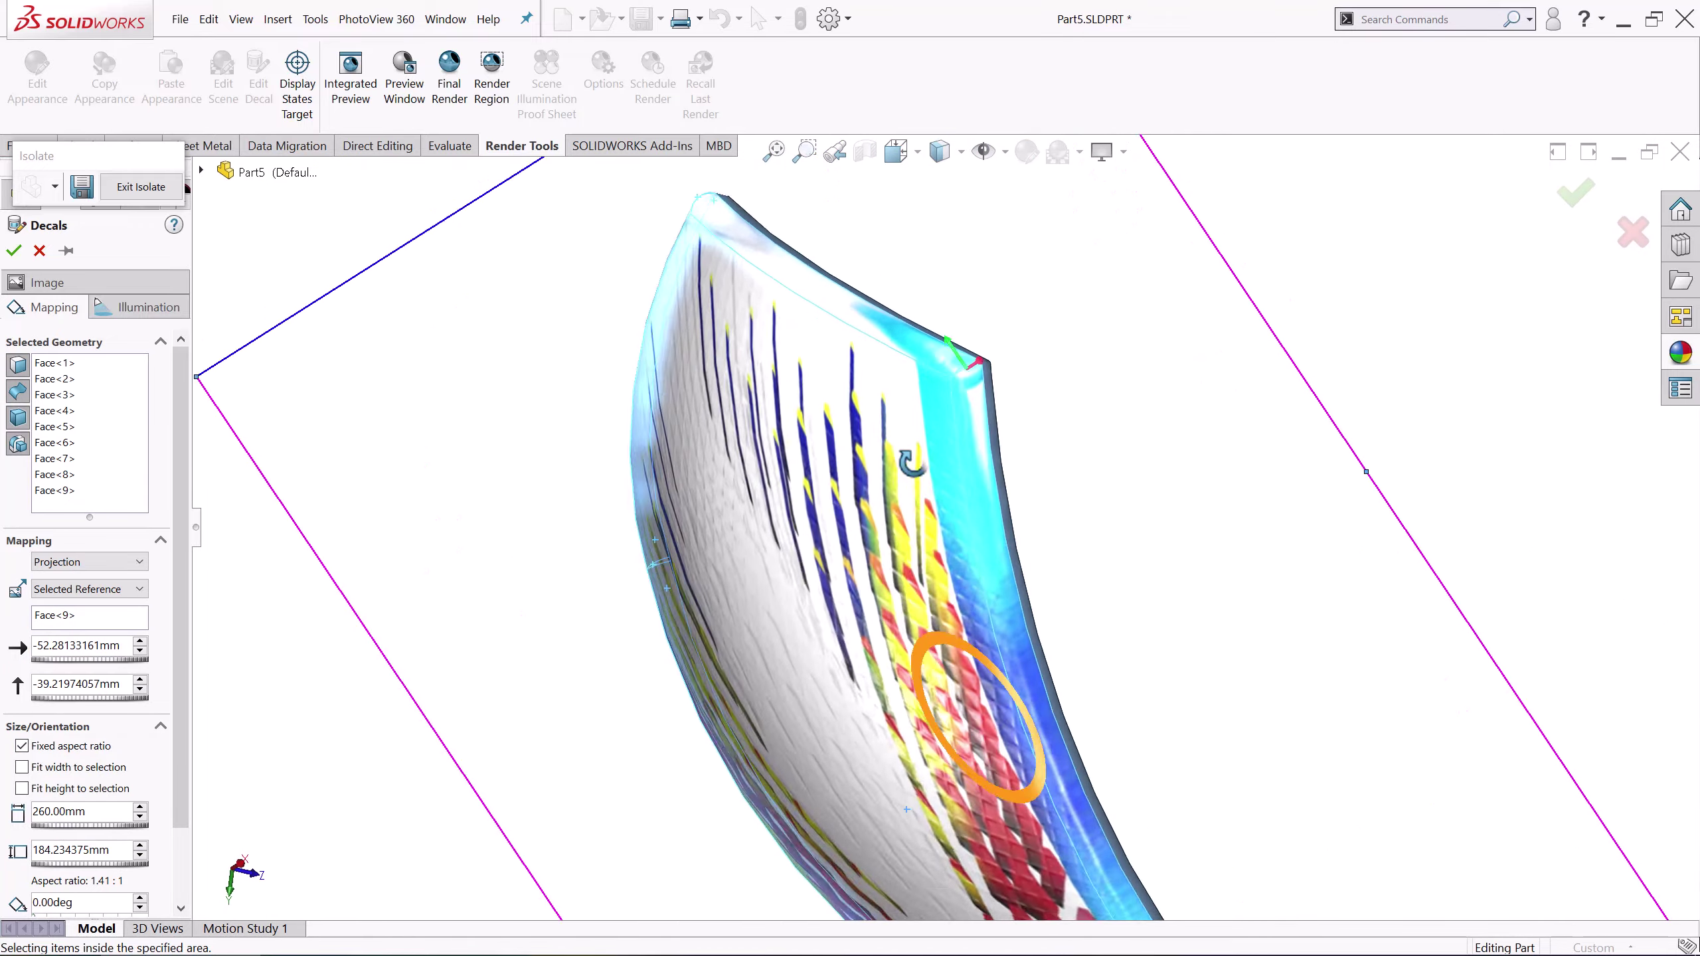
{"action": "key", "text": "Return"}
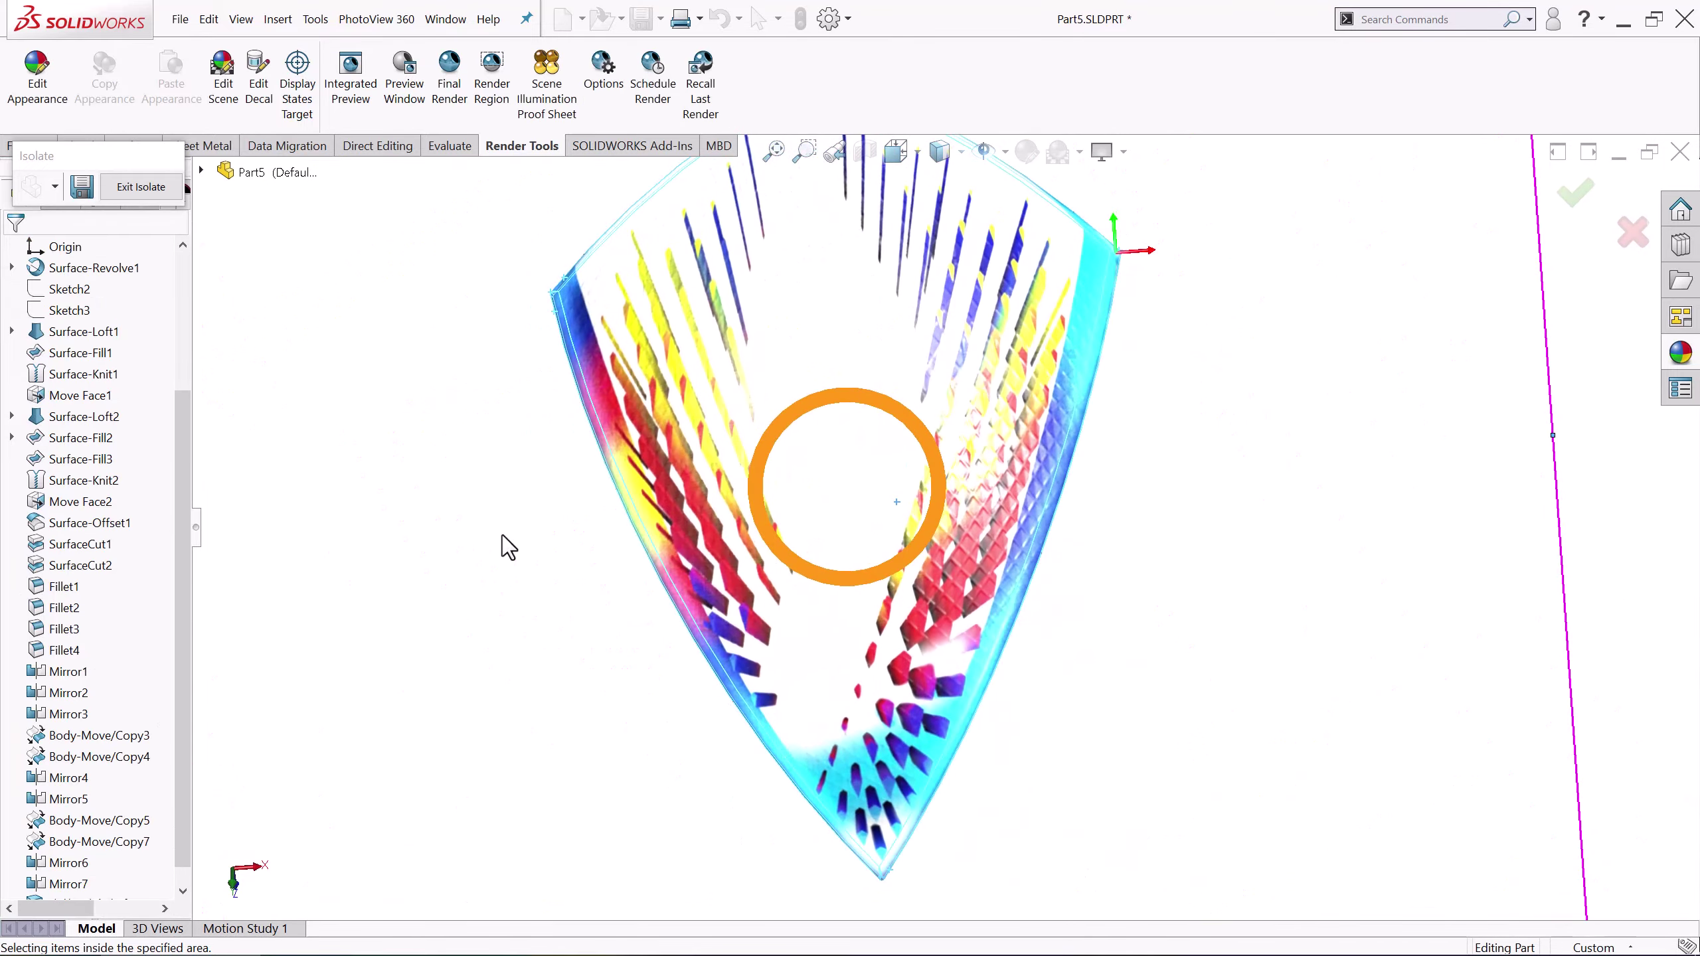
{"action": "middle_click_drag", "start_coordinate": [502, 534], "coordinate": [531, 482]}
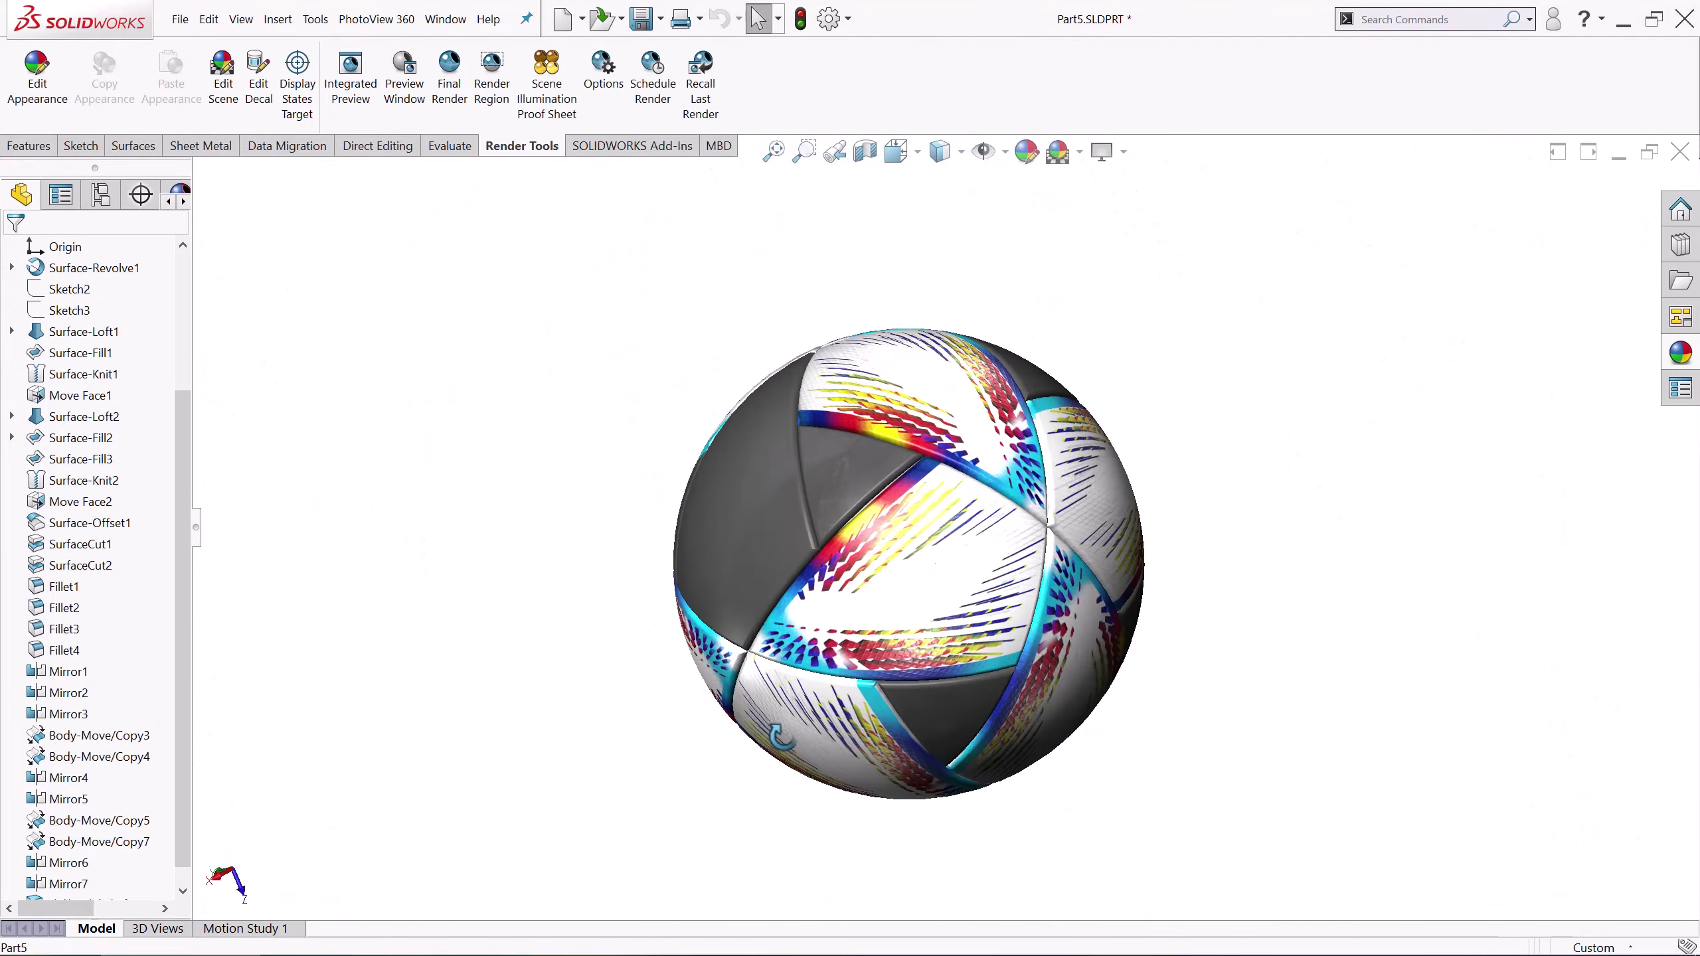
Isolate the last bare curved panel, confirm its 260 mm stripe decal, and review the ball
{"action": "right_click", "coordinate": [806, 415]}
{"action": "left_click", "coordinate": [867, 837]}
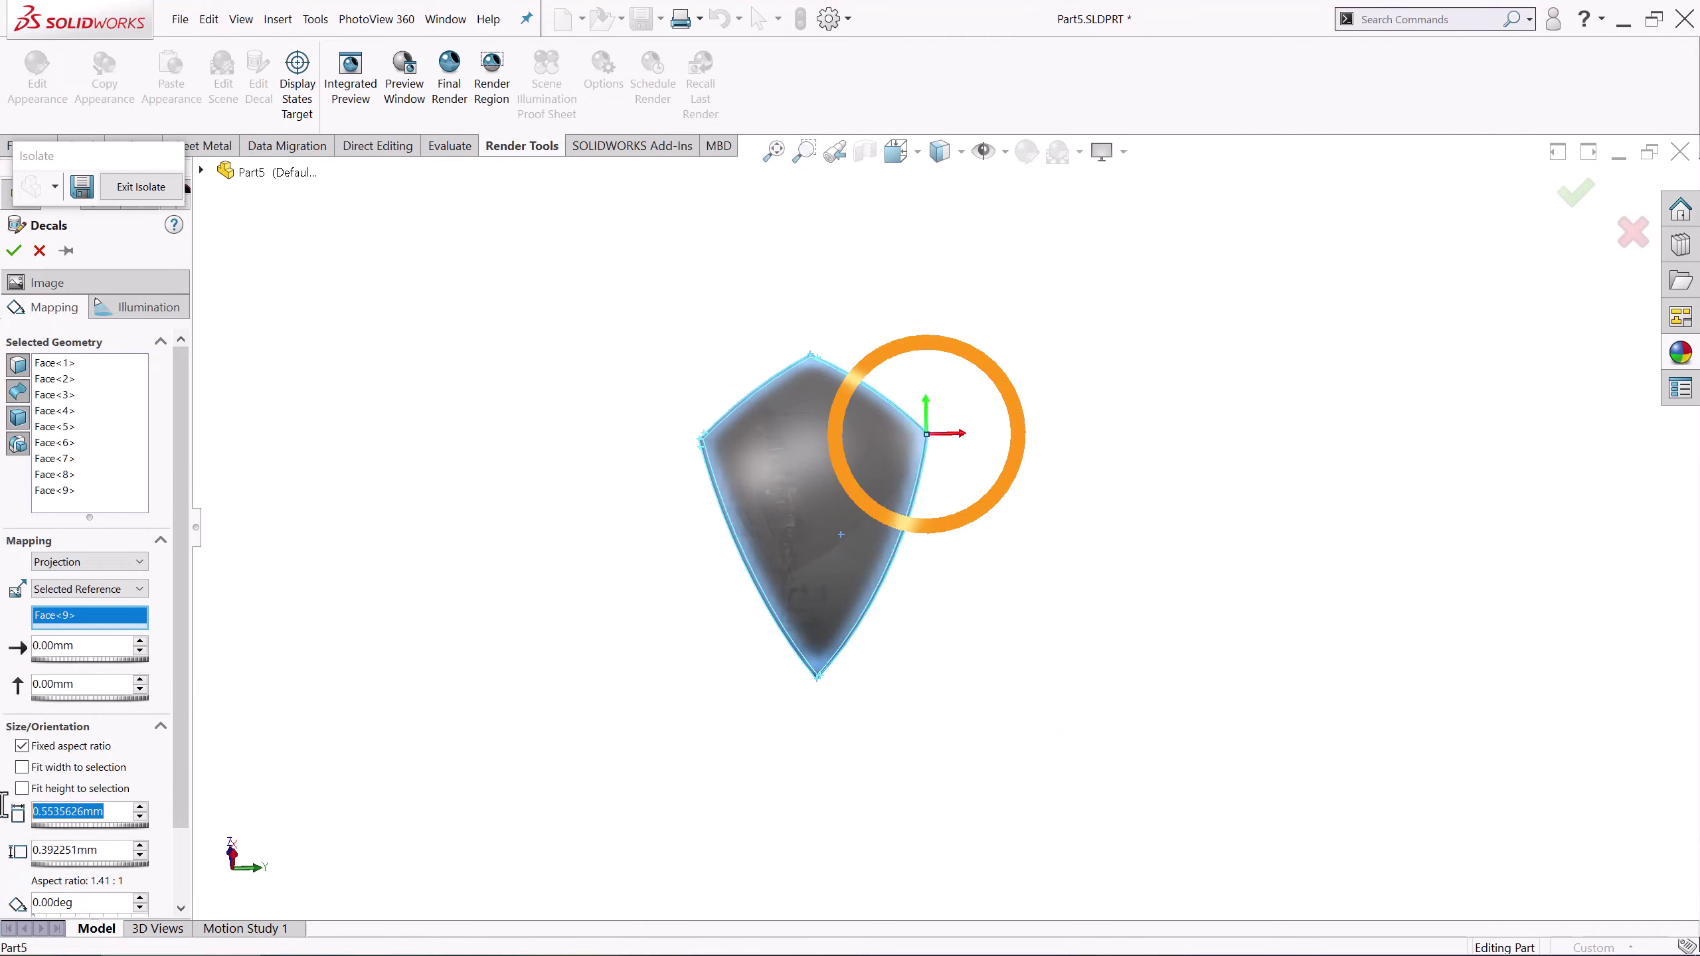
{"action": "mouse_move", "coordinate": [1107, 402]}
{"action": "middle_mouse_down"}
{"action": "mouse_move", "coordinate": [1005, 493]}
{"action": "mouse_move", "coordinate": [803, 462]}
{"action": "mouse_move", "coordinate": [774, 425]}
{"action": "mouse_move", "coordinate": [694, 584]}
{"action": "mouse_move", "coordinate": [1063, 396]}
{"action": "mouse_move", "coordinate": [1054, 406]}
{"action": "mouse_move", "coordinate": [1130, 319]}
{"action": "mouse_move", "coordinate": [990, 556]}
{"action": "mouse_move", "coordinate": [1064, 510]}
{"action": "mouse_move", "coordinate": [1290, 436]}
{"action": "mouse_move", "coordinate": [1185, 687]}
{"action": "middle_mouse_up"}
{"action": "left_click", "coordinate": [14, 251]}
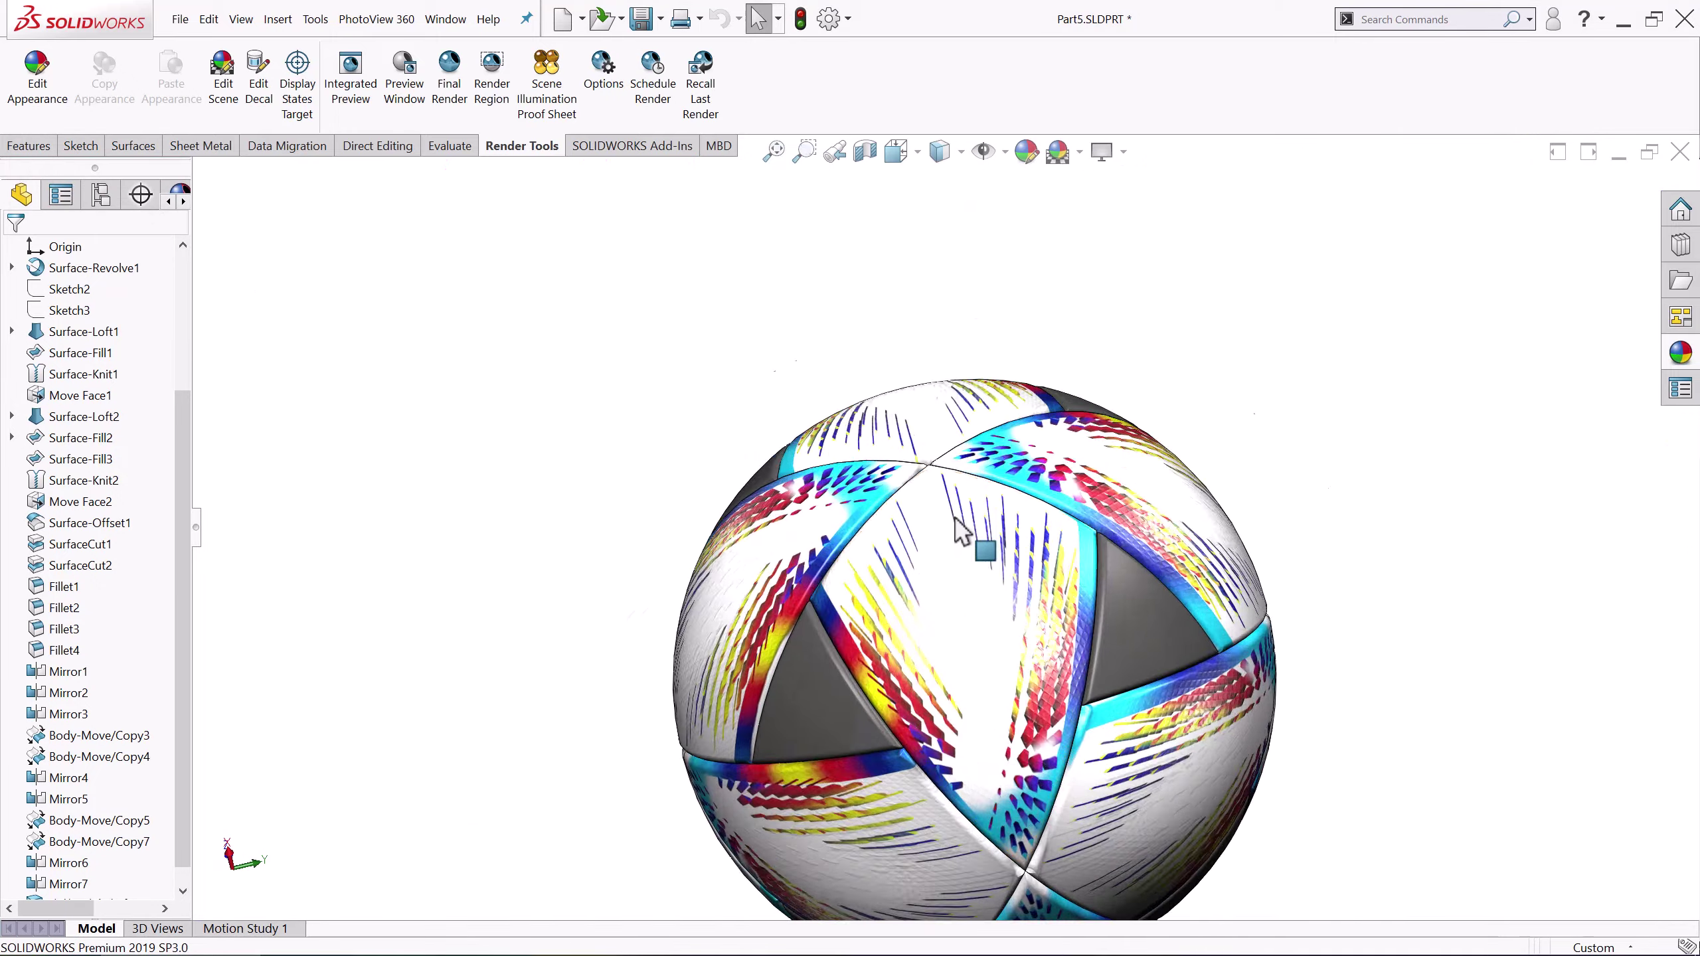
{"action": "mouse_move", "coordinate": [333, 364]}
{"action": "middle_mouse_down"}
{"action": "mouse_move", "coordinate": [999, 651]}
{"action": "mouse_move", "coordinate": [937, 669]}
{"action": "mouse_move", "coordinate": [629, 610]}
{"action": "mouse_move", "coordinate": [555, 713]}
{"action": "middle_mouse_up"}
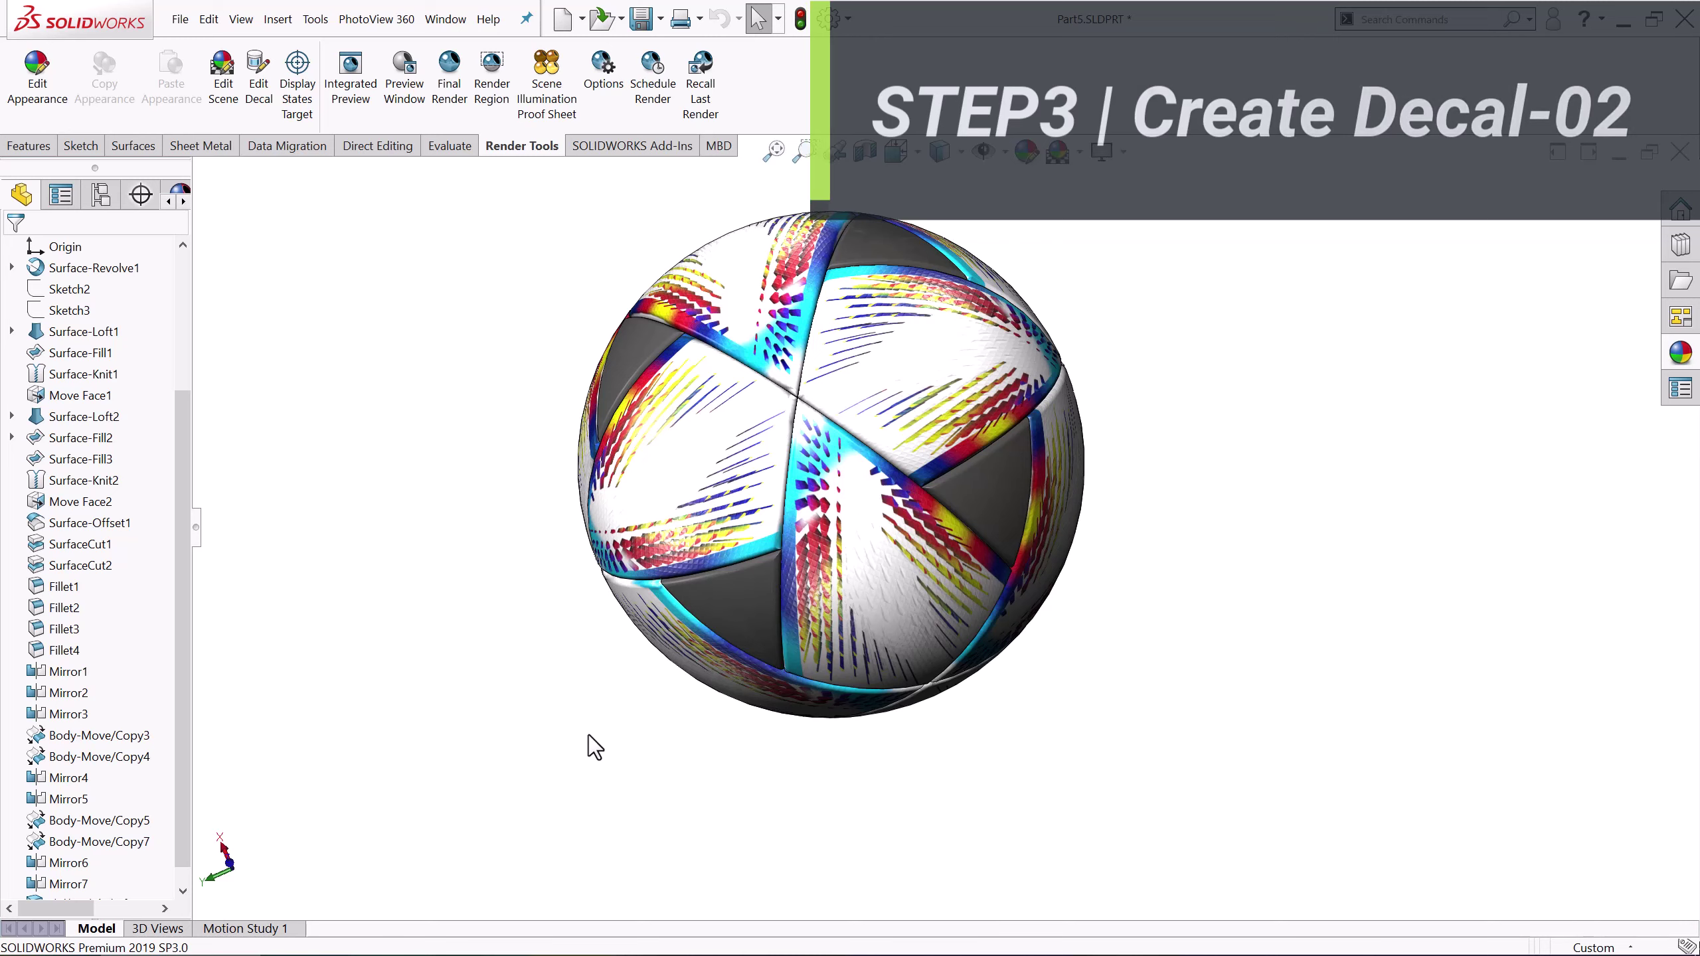
Reset to isometric, isolate a grey triangular panel, and load decal-02.png as a new decal
{"action": "right_click", "coordinate": [608, 742]}
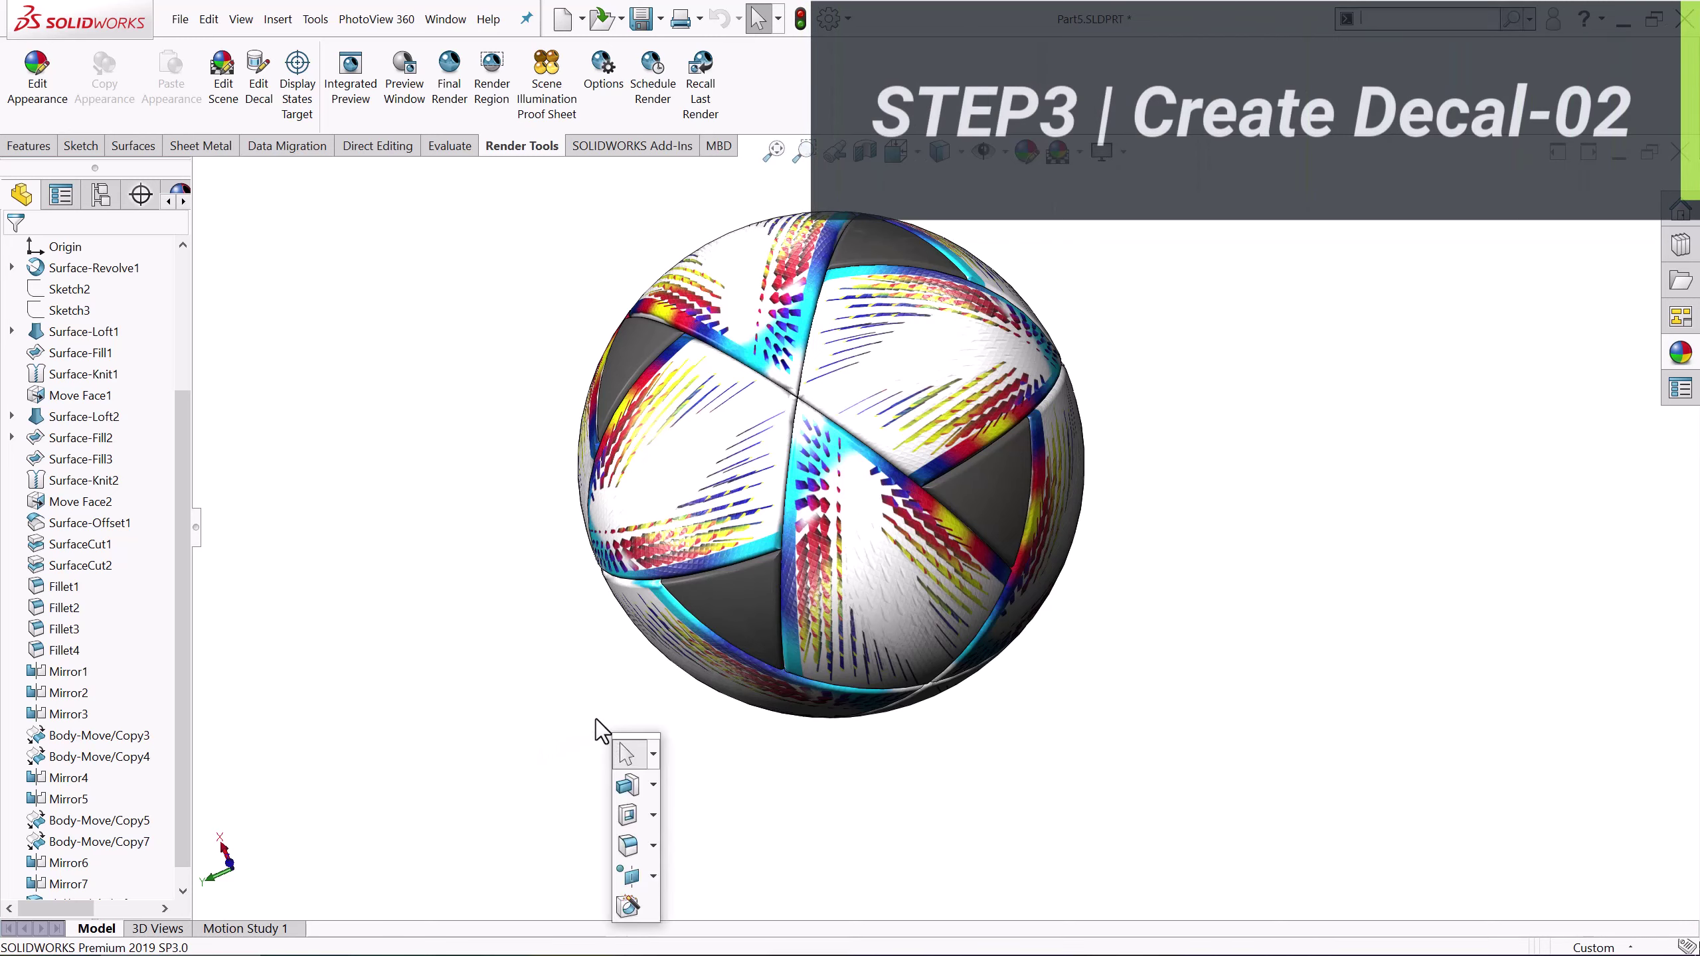
{"action": "key", "text": "ctrl+7"}
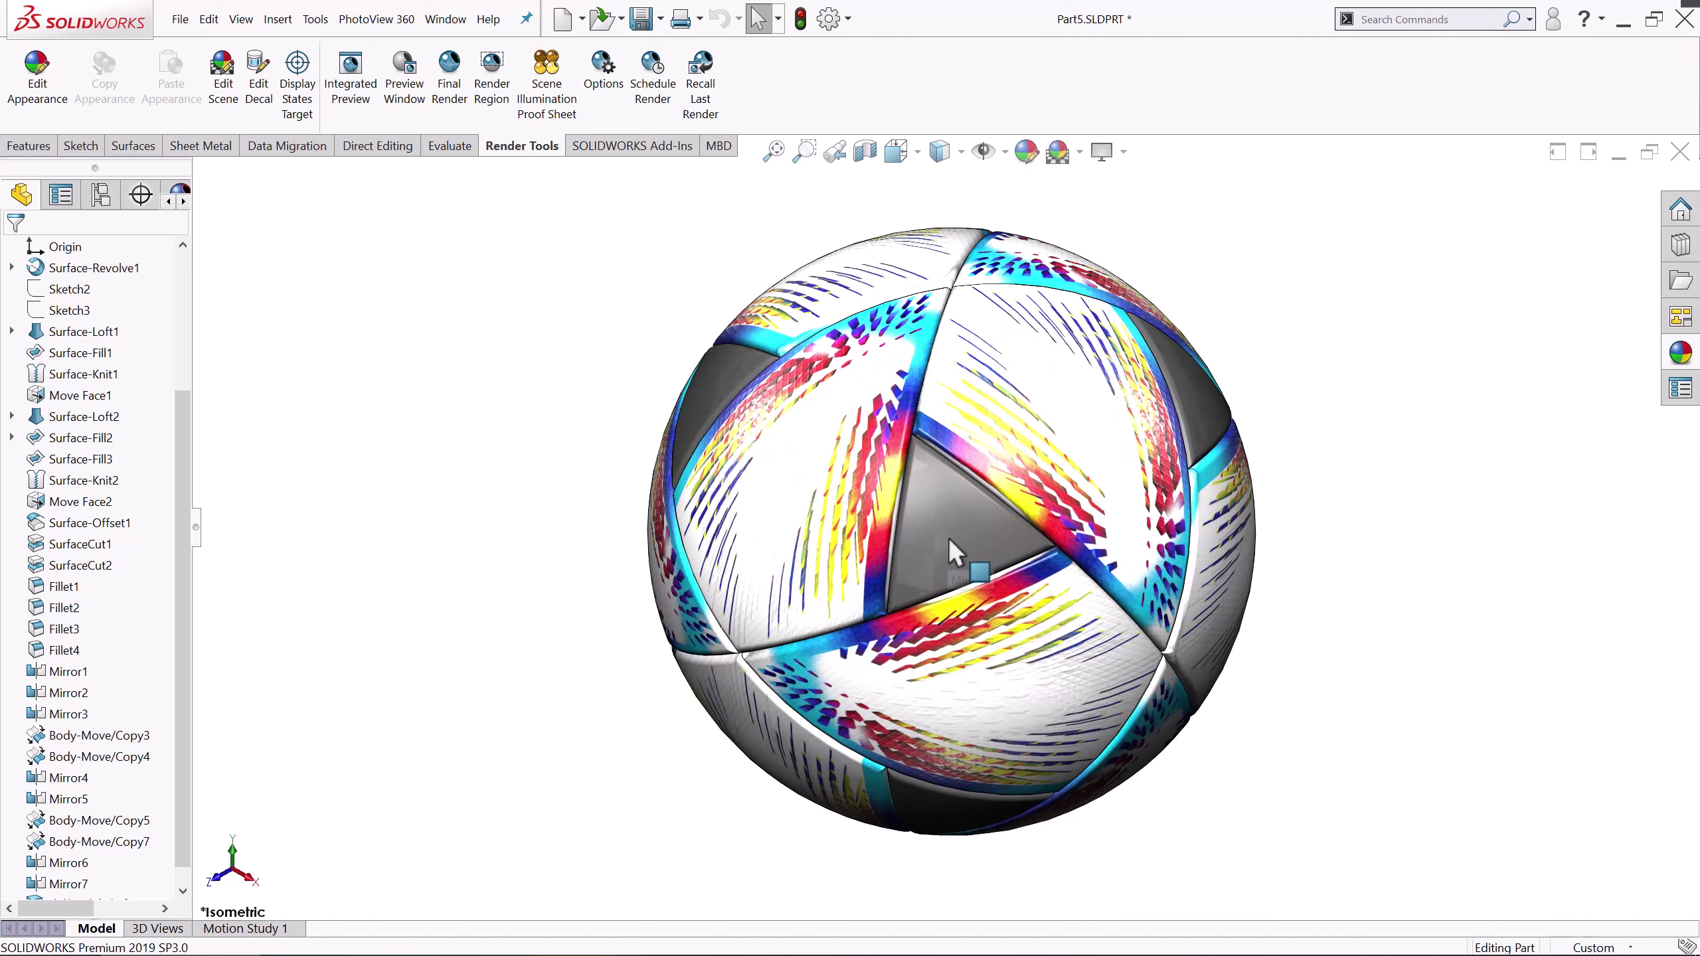
{"action": "scroll", "coordinate": [945, 529], "scroll_direction": "down", "scroll_amount": 3}
{"action": "left_click", "coordinate": [943, 517]}
{"action": "right_click", "coordinate": [930, 445]}
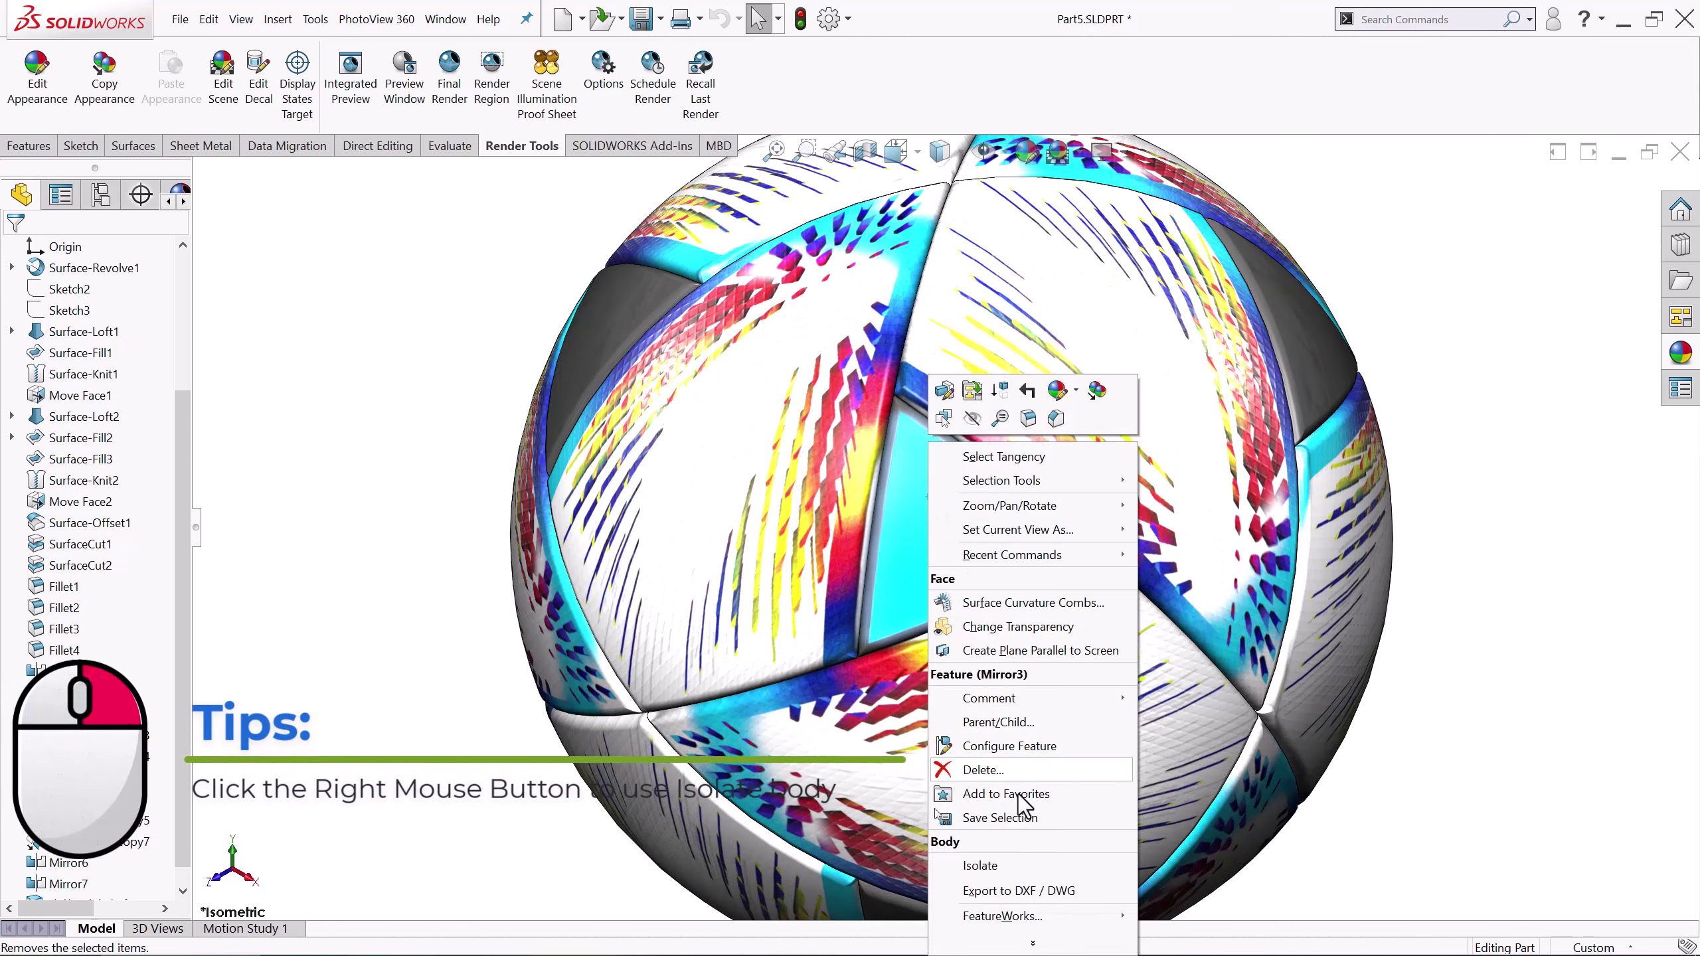
{"action": "left_click", "coordinate": [1008, 864]}
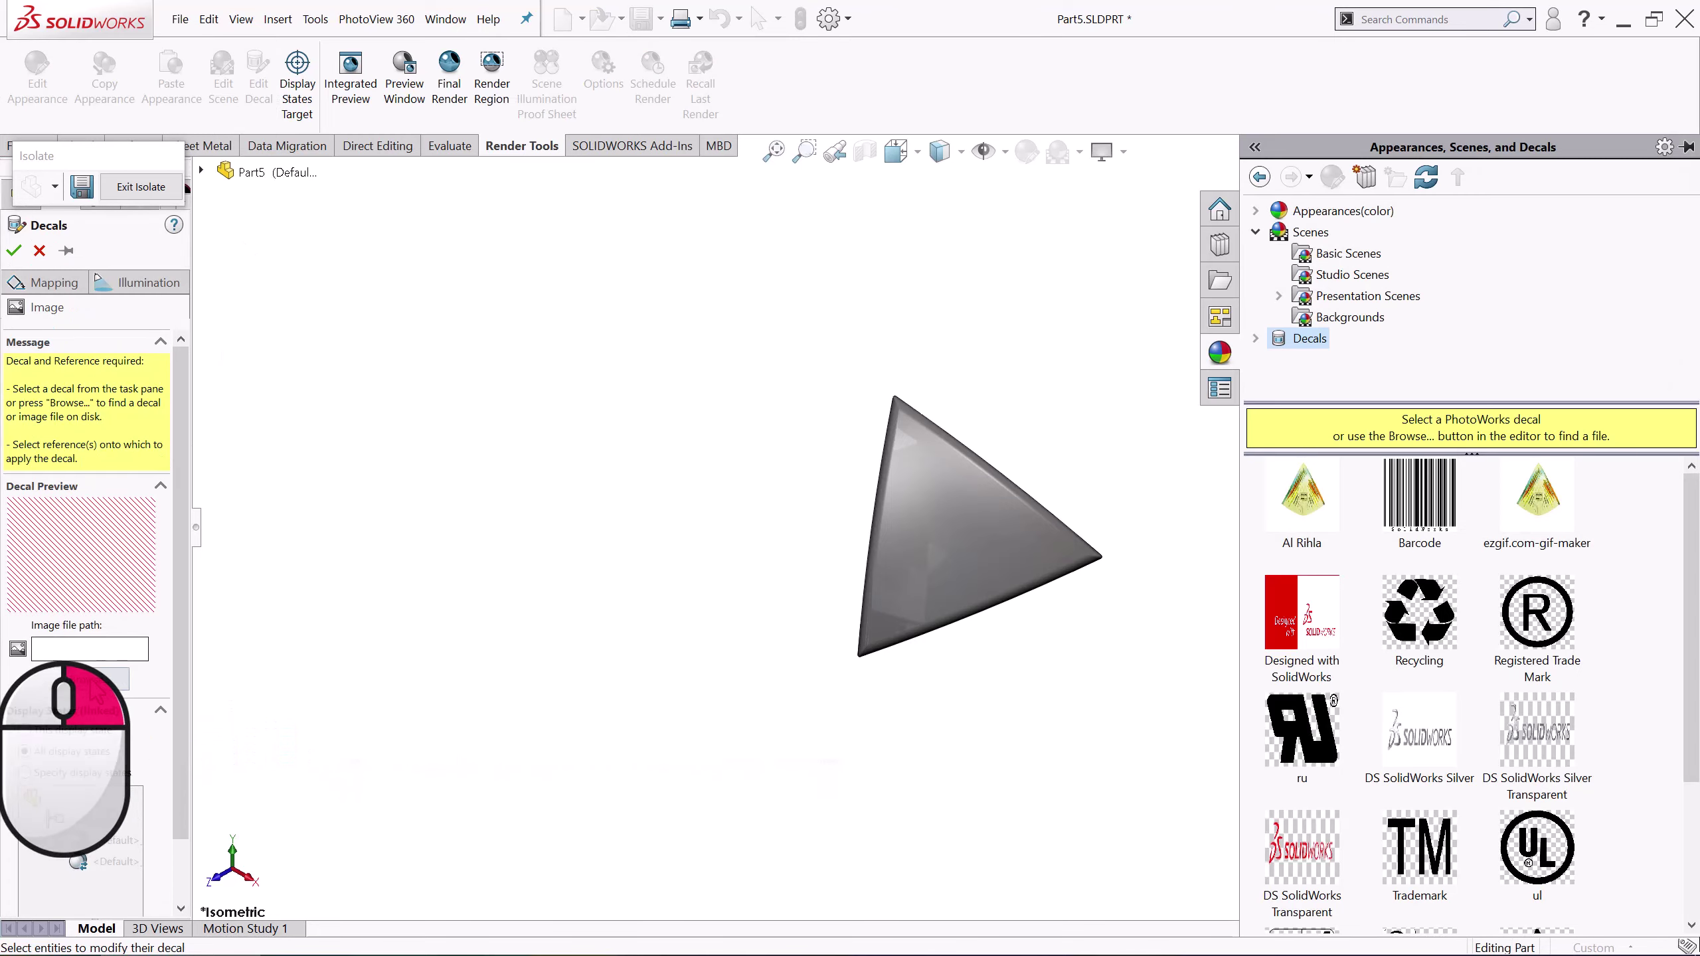
{"action": "double_click", "coordinate": [948, 278]}
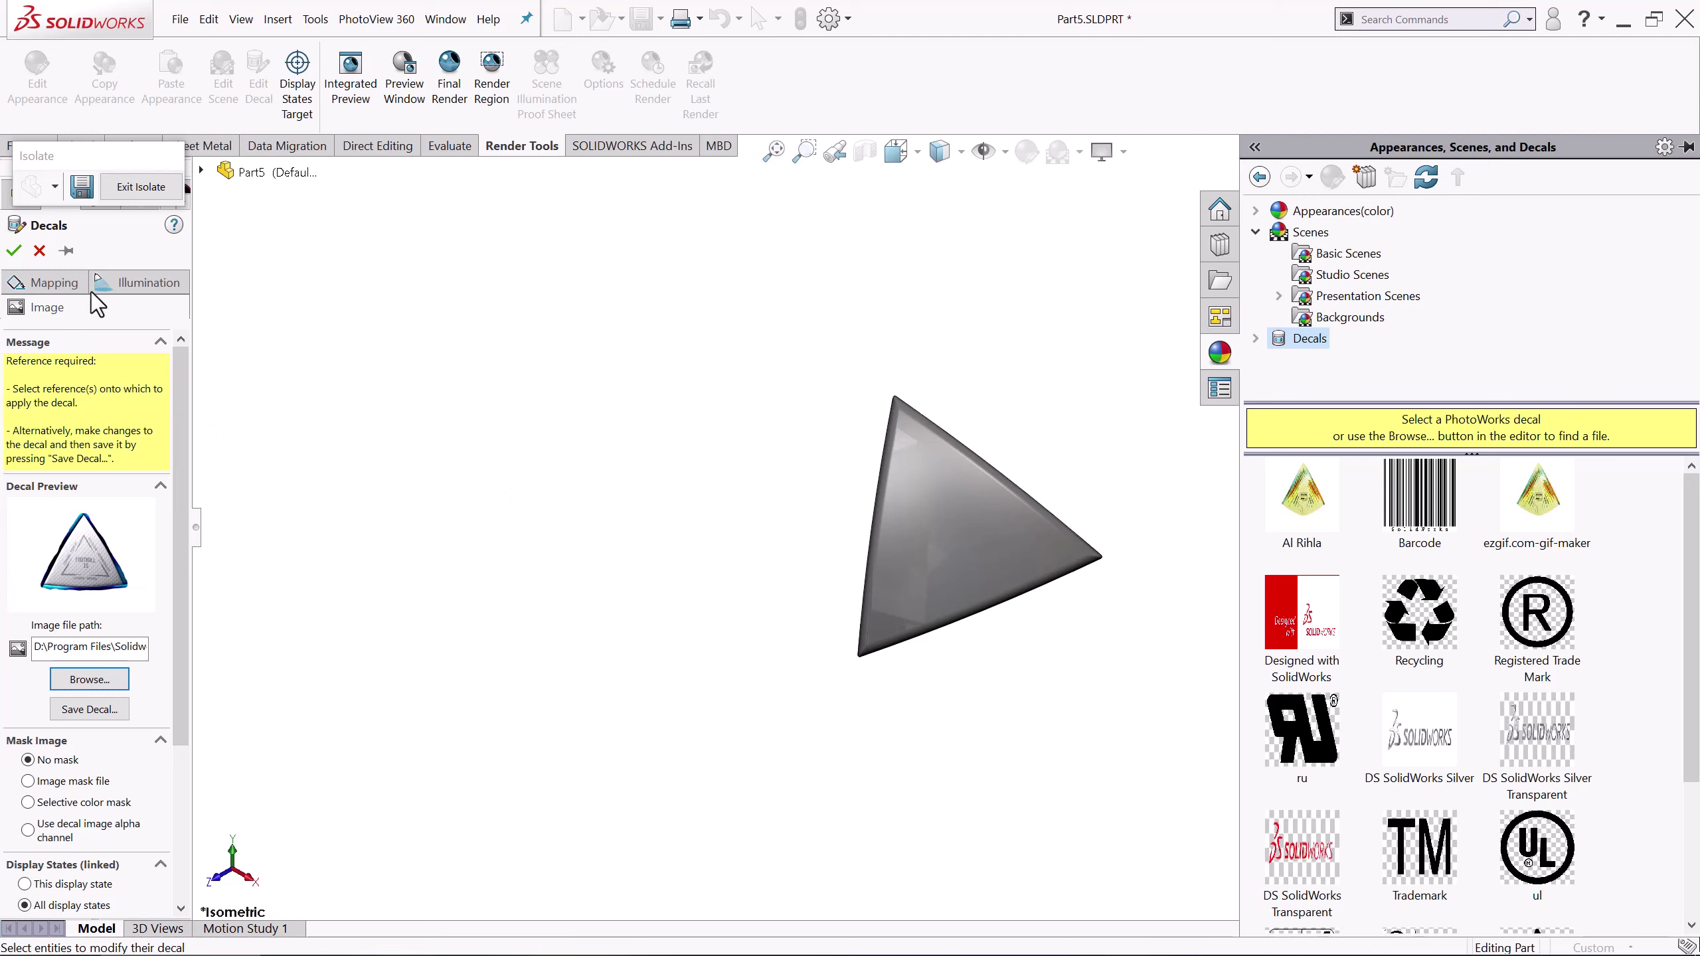
{"action": "left_click", "coordinate": [62, 286]}
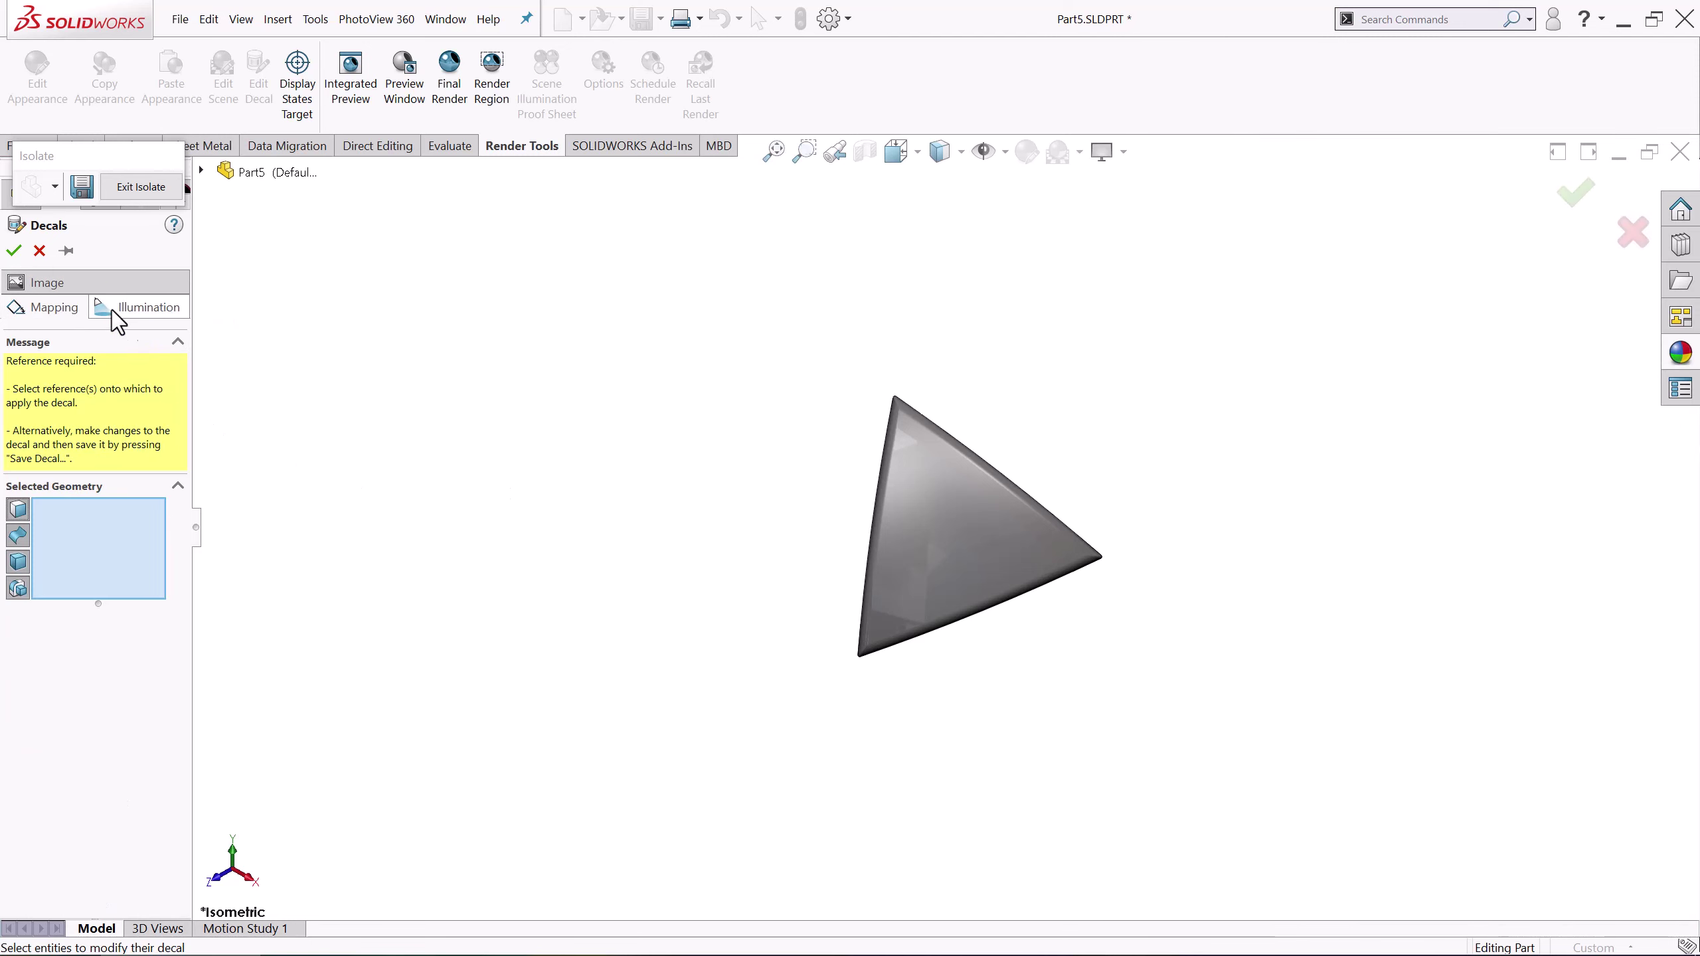
Project decal-02 from Face<7> at 140 mm width, shift it down, and rotate to about 45°
{"action": "left_click_drag", "start_coordinate": [1391, 800], "coordinate": [1391, 800]}
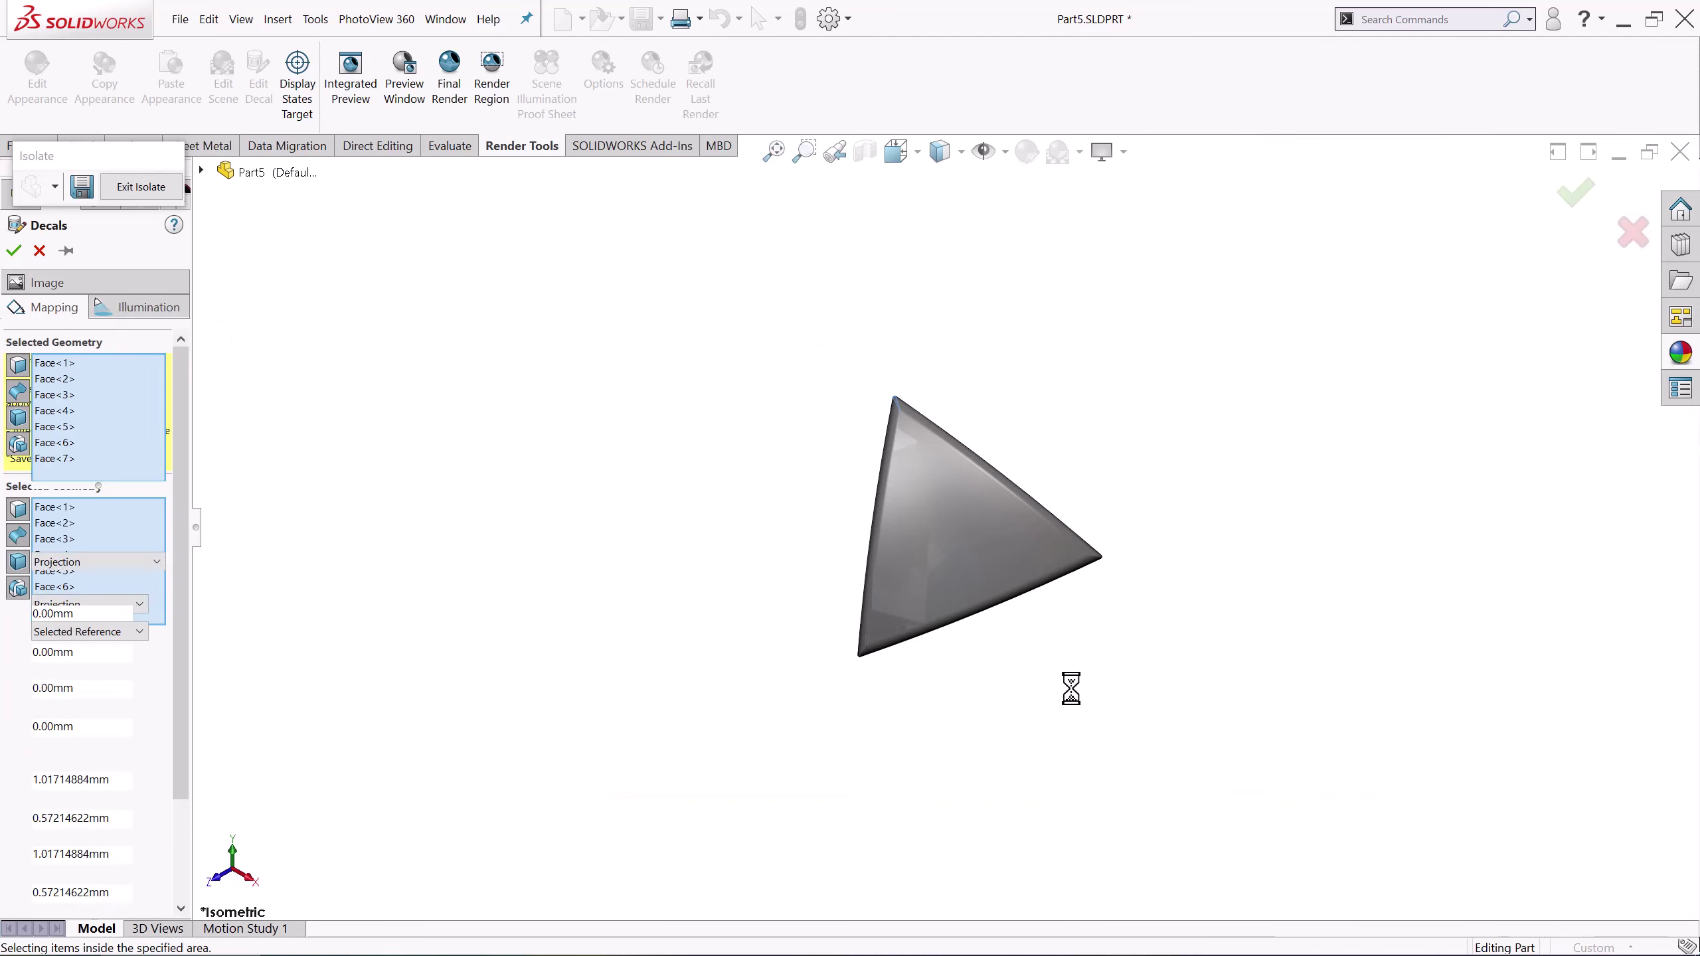
{"action": "left_click", "coordinate": [955, 536]}
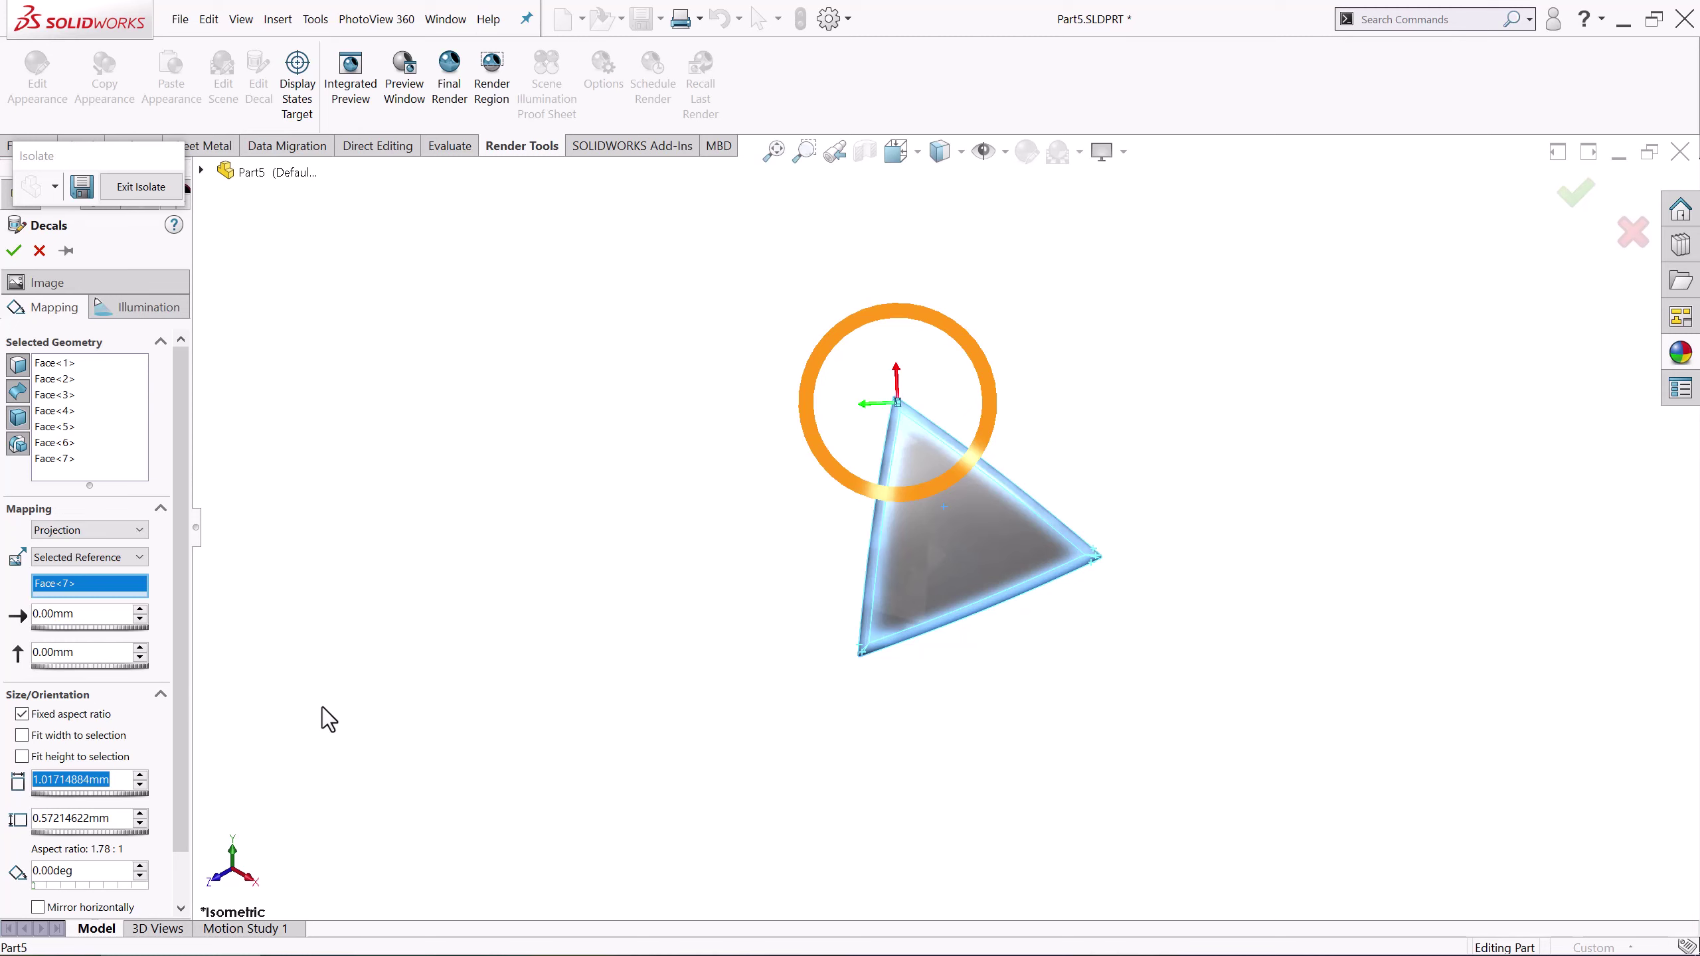
{"action": "type", "text": "140"}
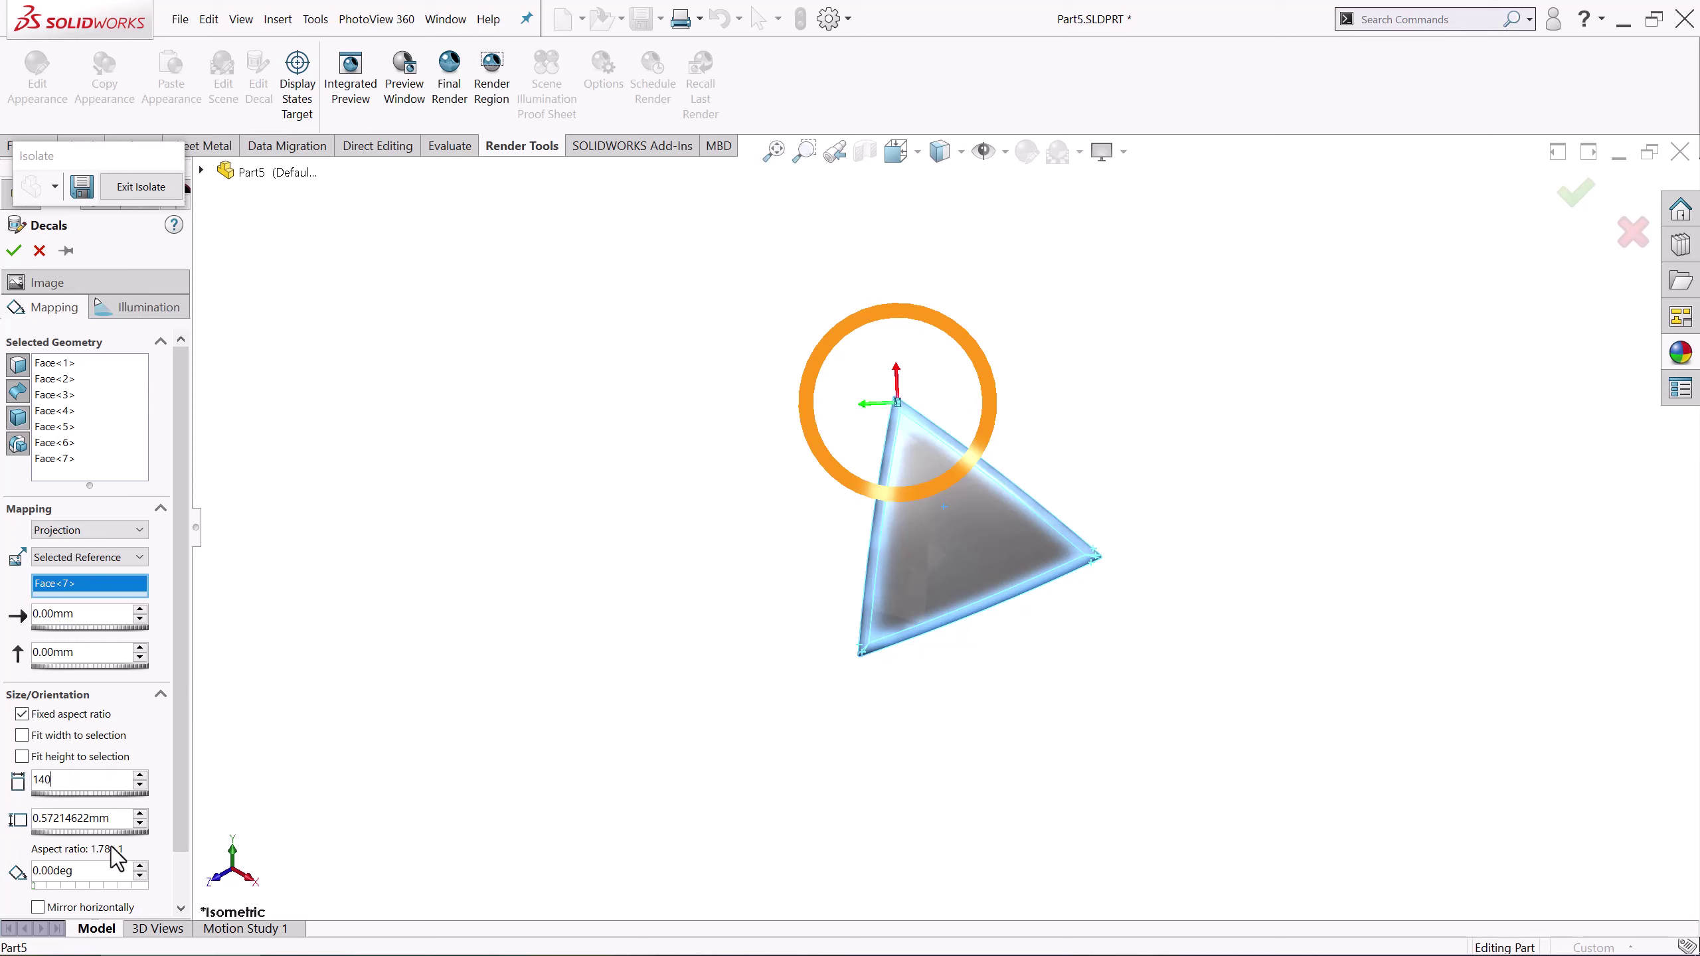
{"action": "left_click", "coordinate": [119, 818]}
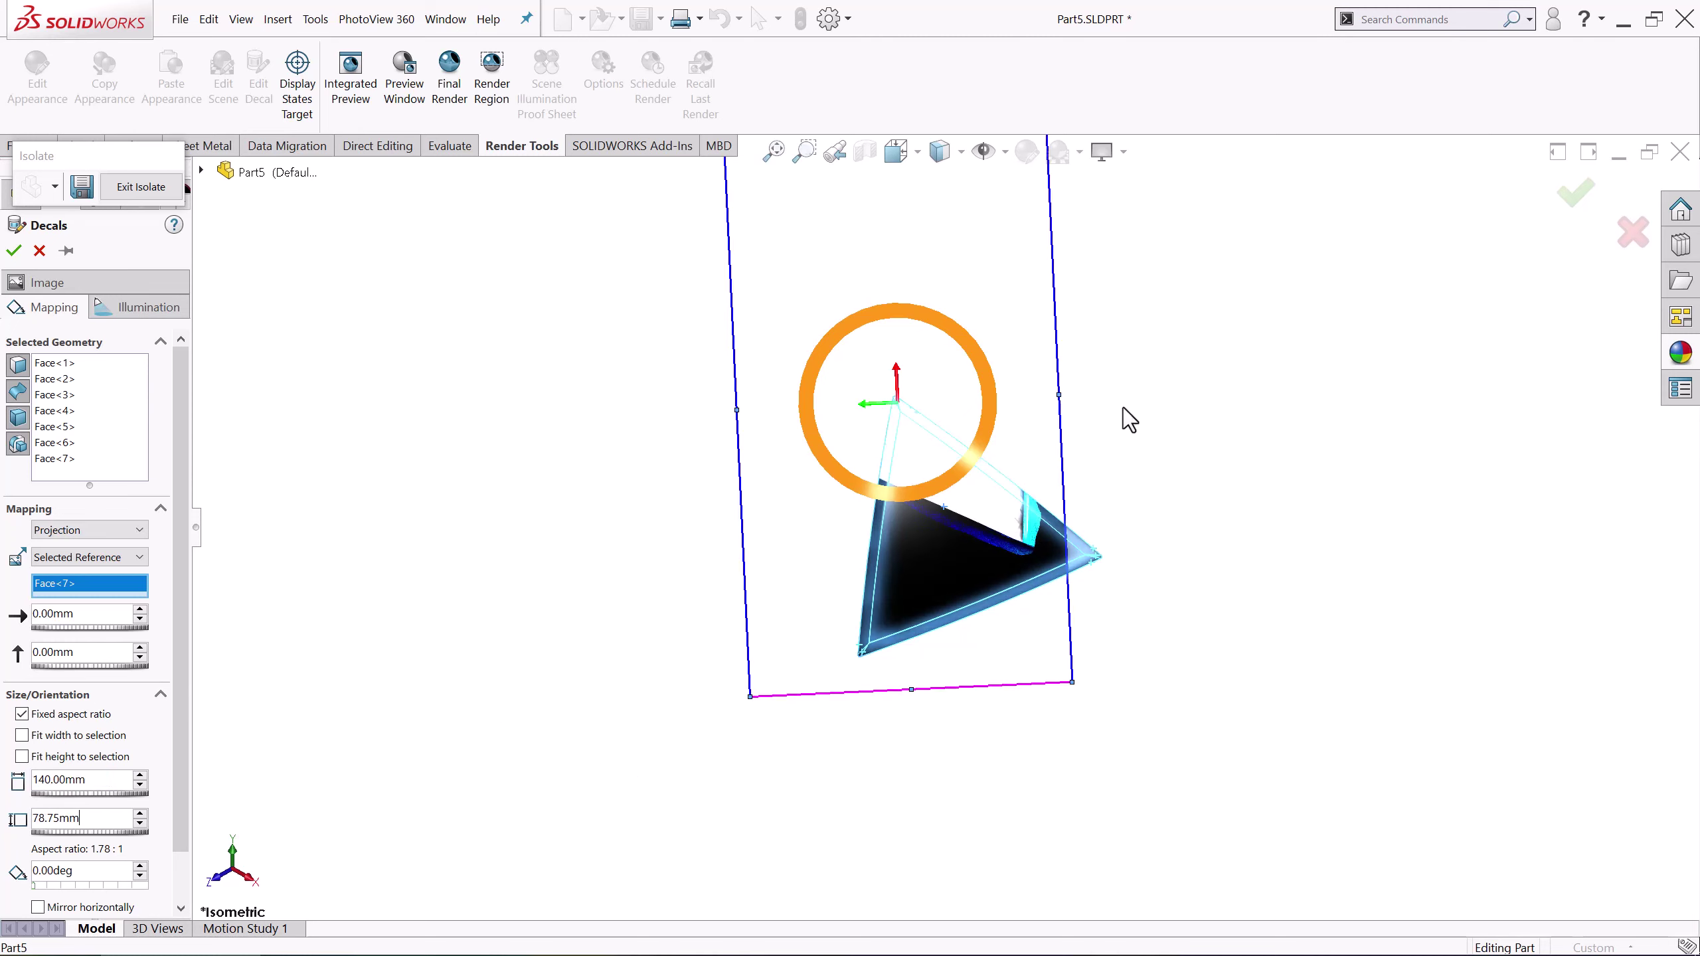
{"action": "left_click_drag", "start_coordinate": [1044, 428], "coordinate": [990, 592]}
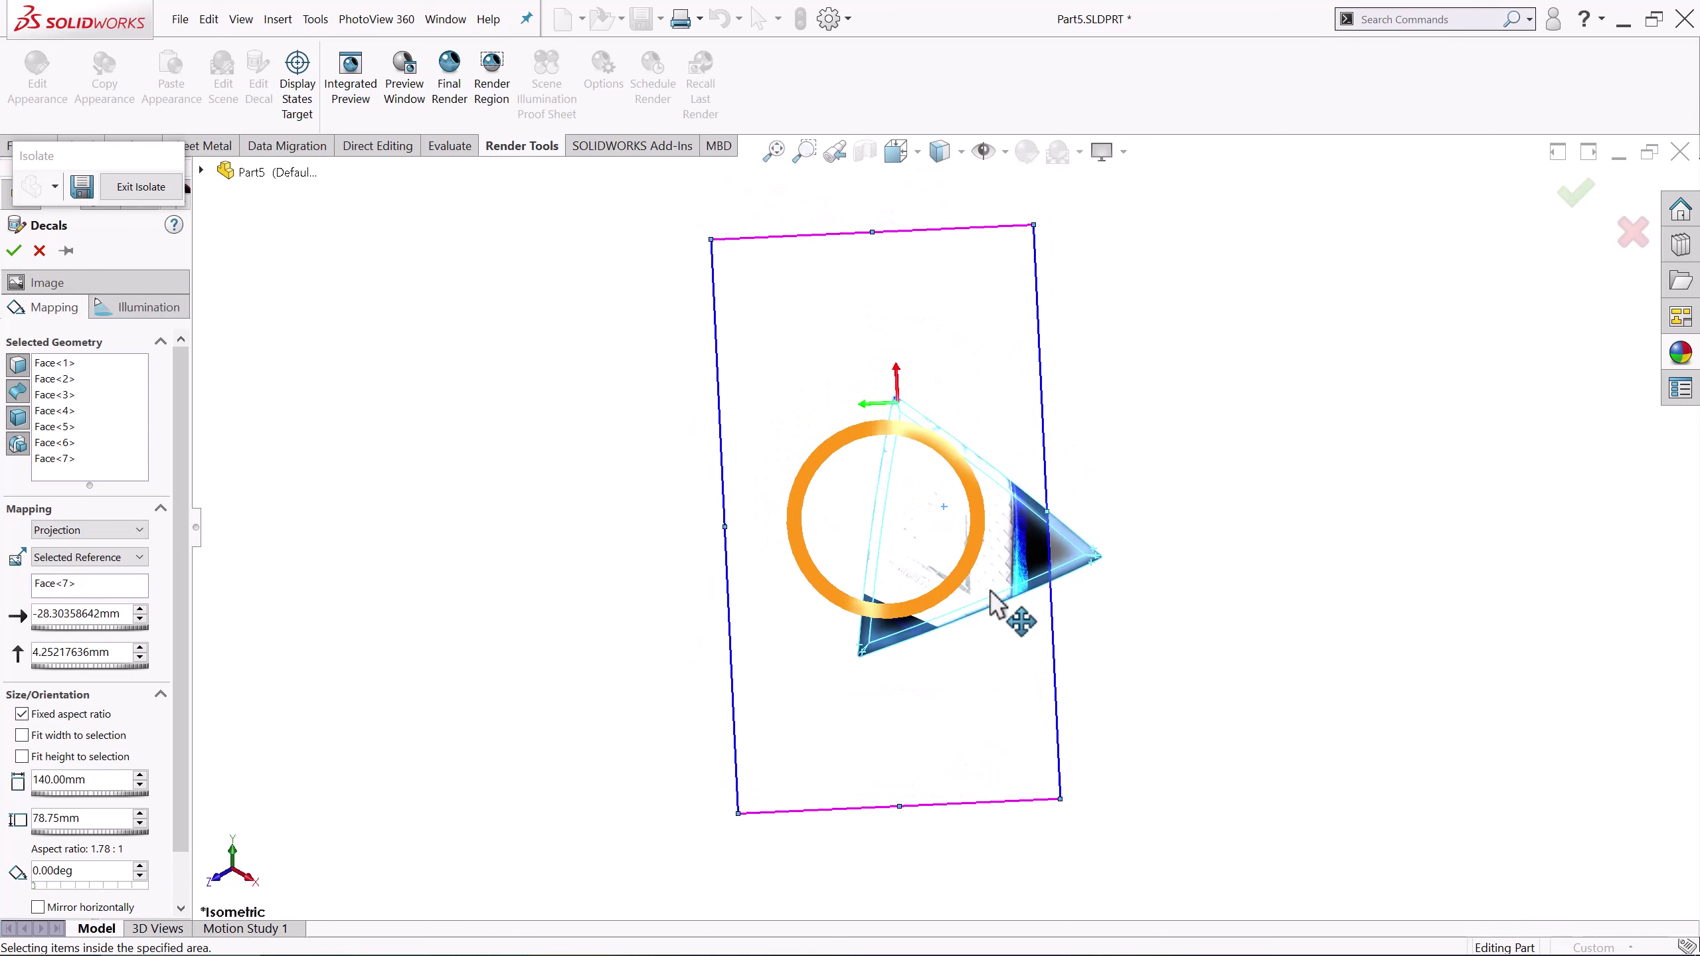
{"action": "left_click", "coordinate": [140, 867]}
{"action": "left_click", "coordinate": [140, 867]}
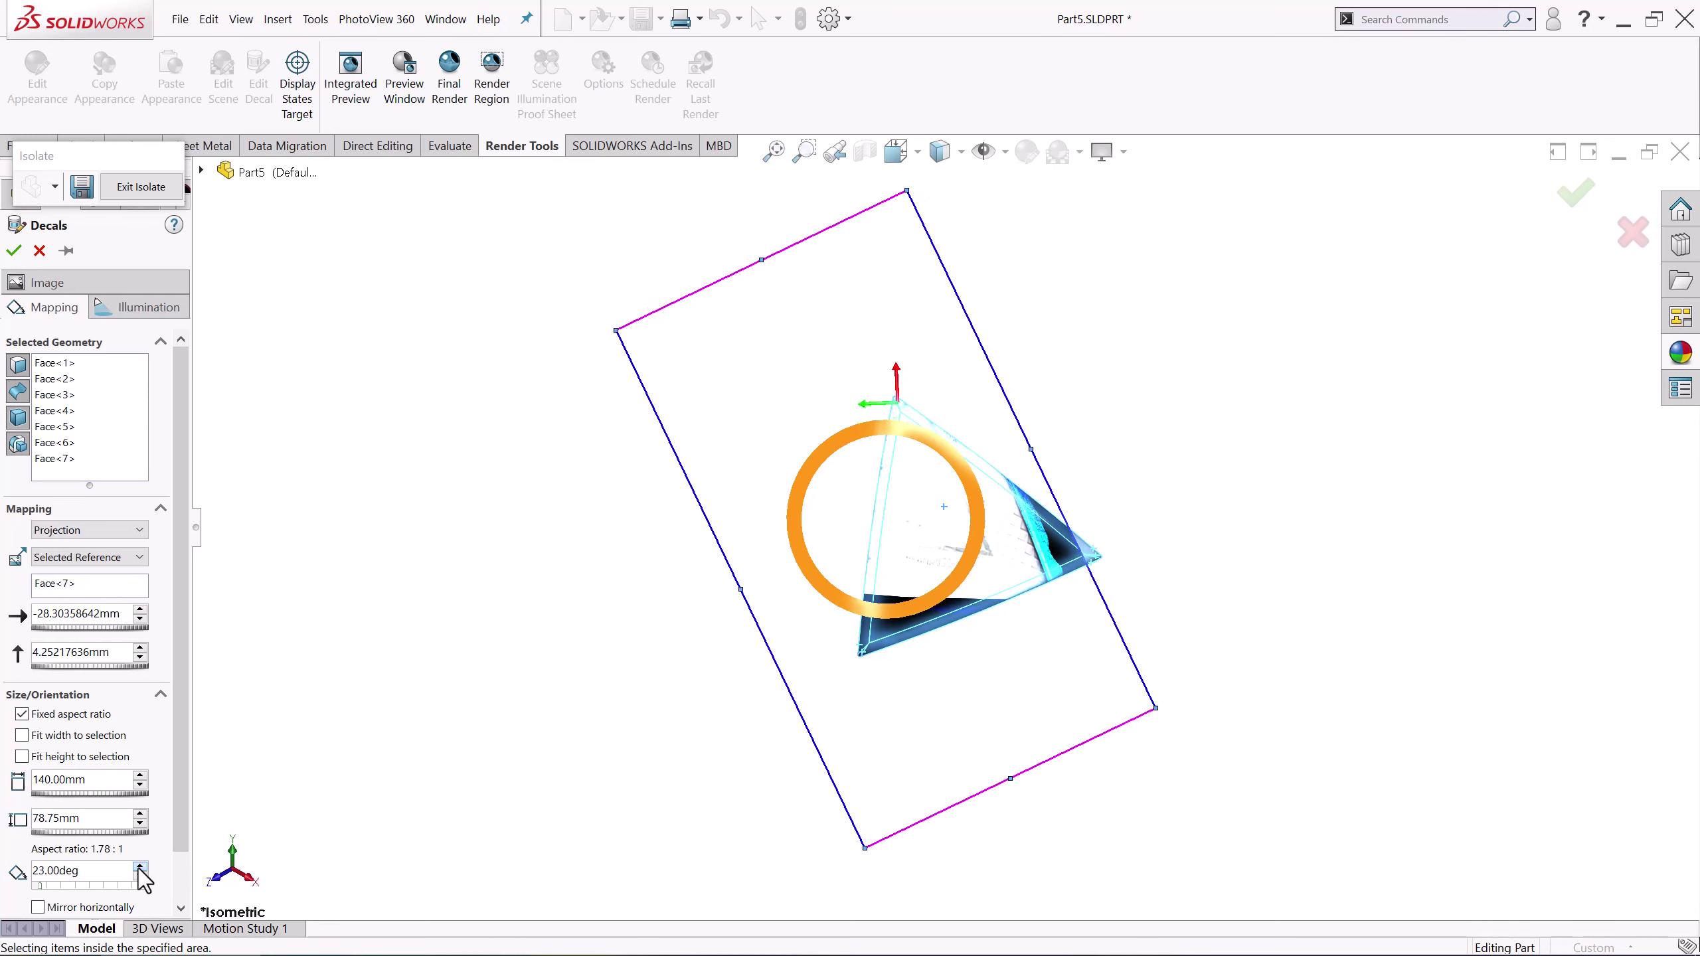
{"action": "left_click", "coordinate": [140, 867]}
{"action": "left_click", "coordinate": [140, 867]}
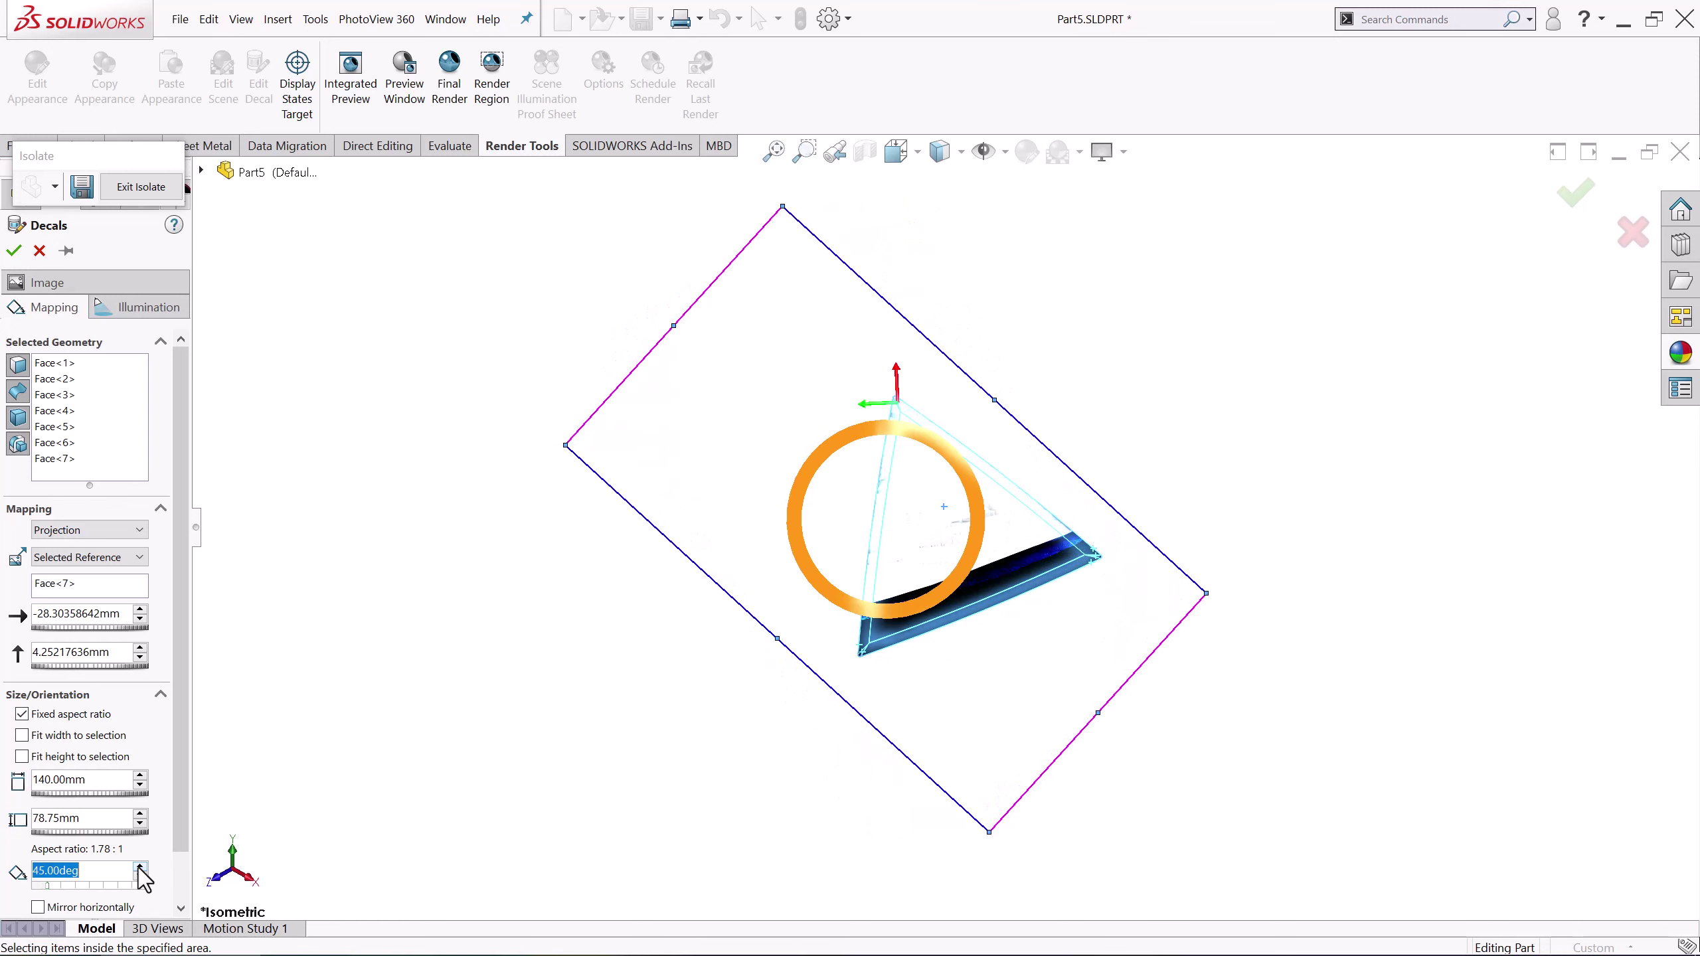
{"action": "scroll", "coordinate": [1118, 639], "scroll_direction": "down", "scroll_amount": 2}
Shift the triangle decal right and down, and settle its size at 140 mm width
{"action": "left_click_drag", "start_coordinate": [907, 519], "coordinate": [988, 577]}
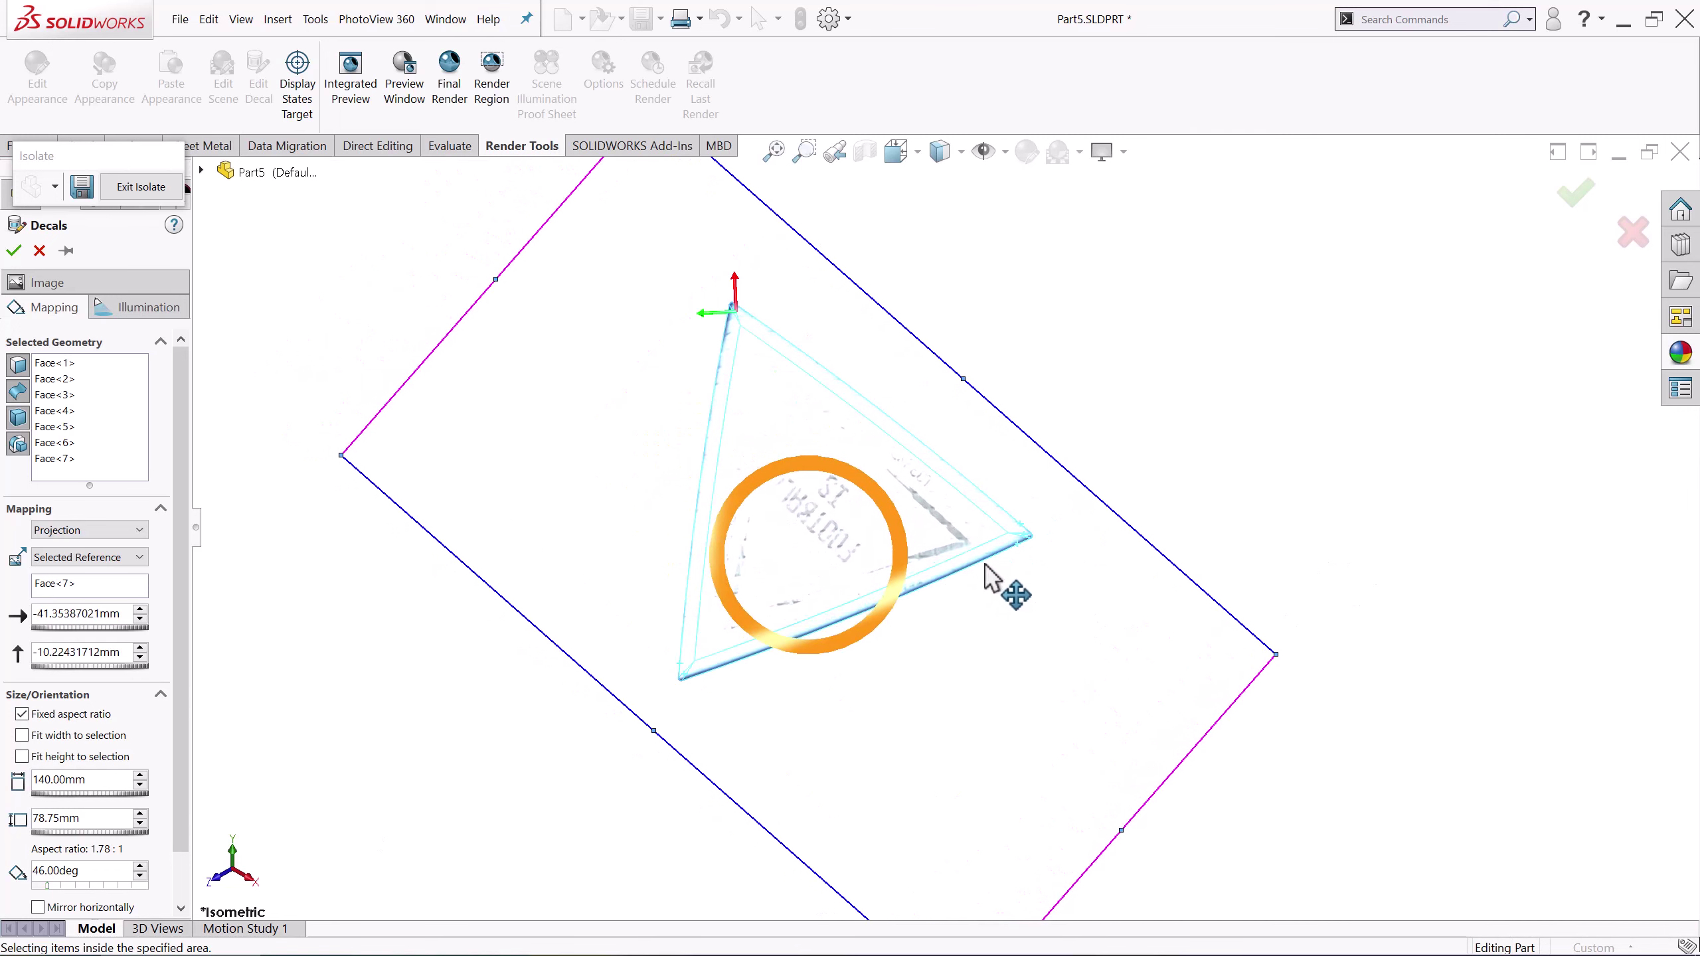
{"action": "left_click", "coordinate": [141, 824]}
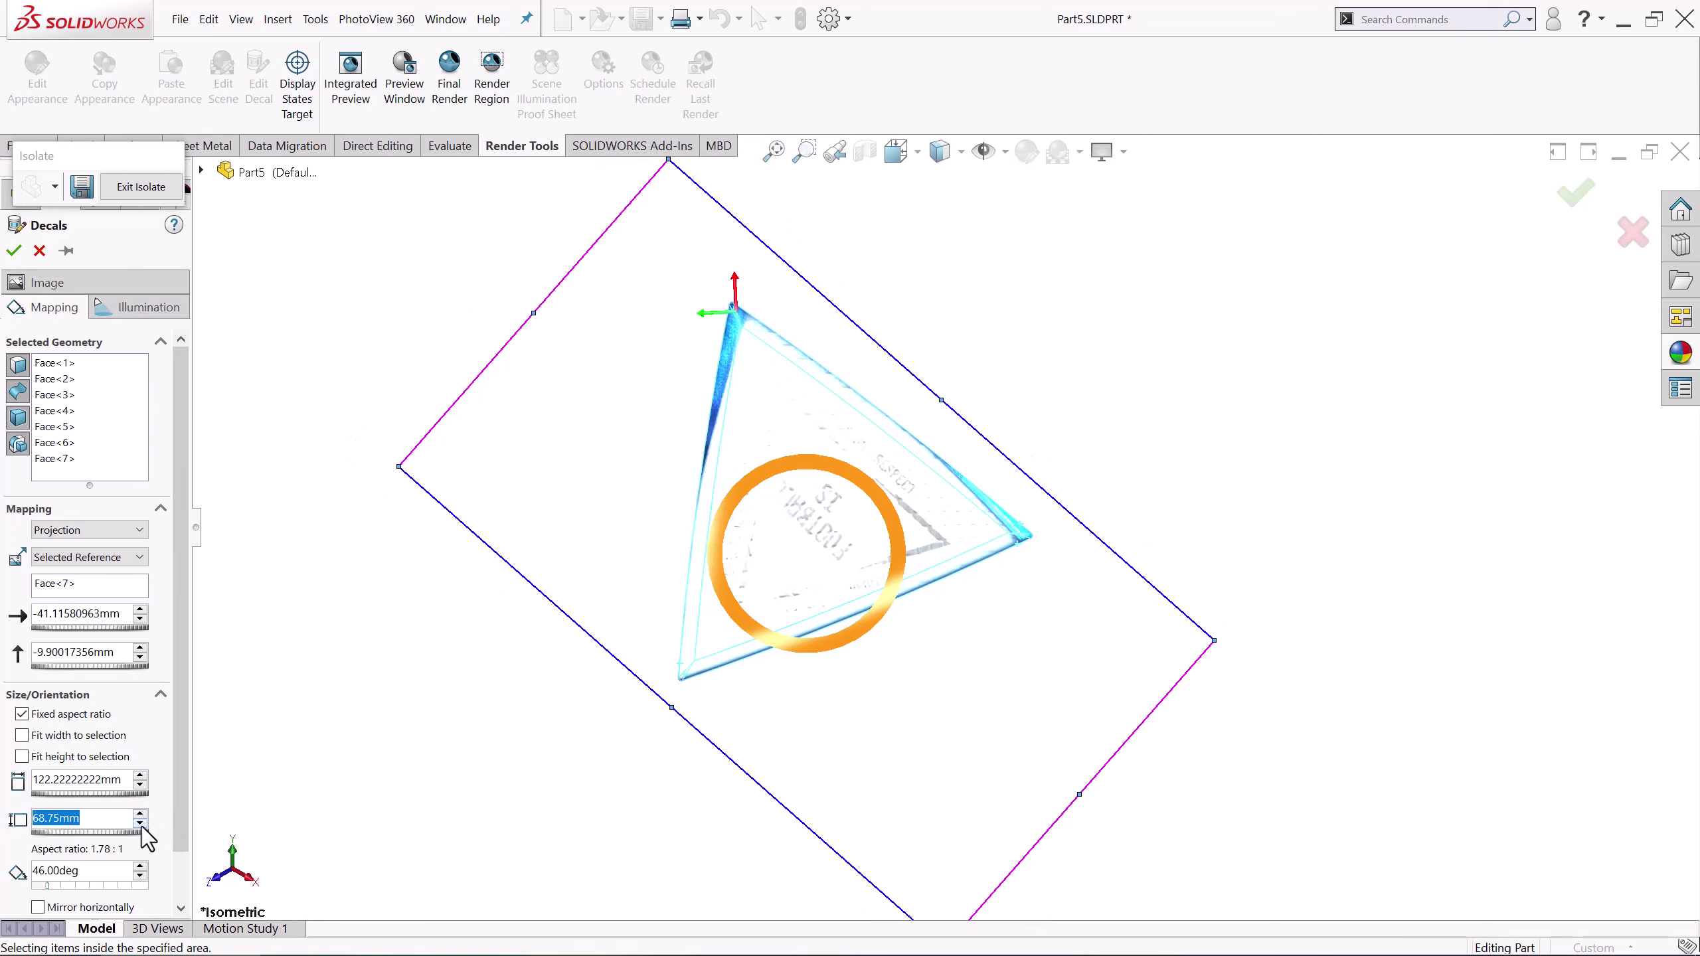
{"action": "left_click", "coordinate": [141, 824]}
{"action": "left_click", "coordinate": [141, 824]}
{"action": "type", "text": "140"}
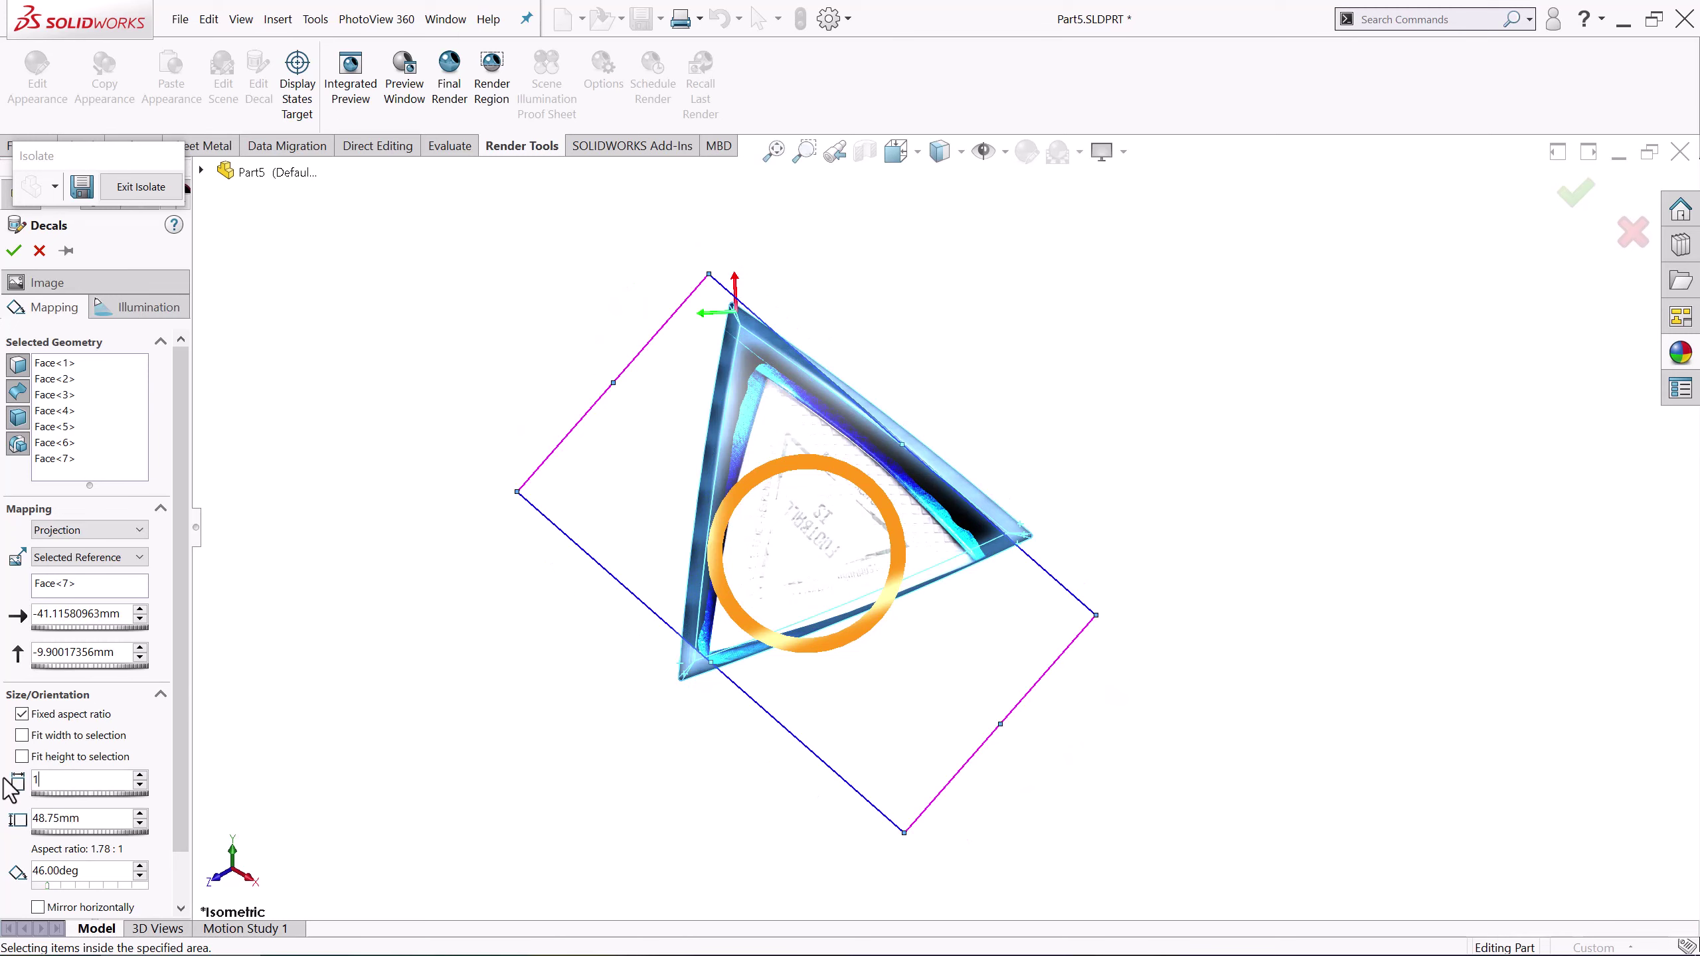
{"action": "left_click", "coordinate": [115, 818]}
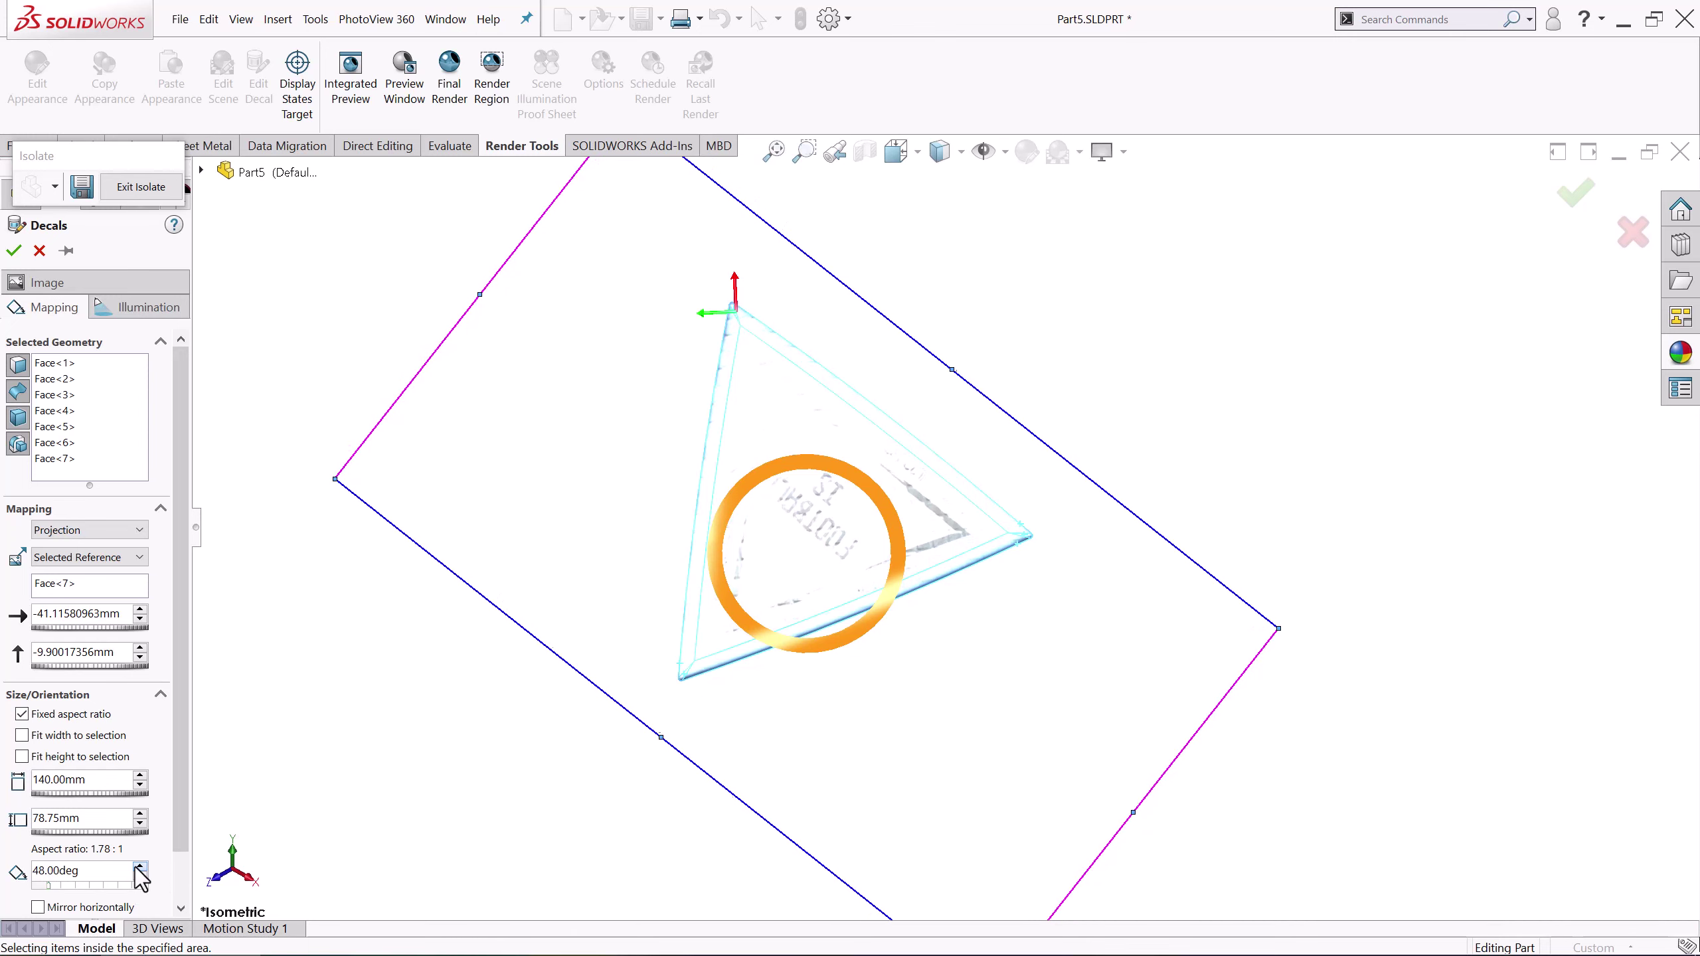
{"action": "scroll", "coordinate": [918, 583], "scroll_direction": "down", "scroll_amount": 2}
{"action": "scroll", "coordinate": [915, 577], "scroll_direction": "down", "scroll_amount": 2}
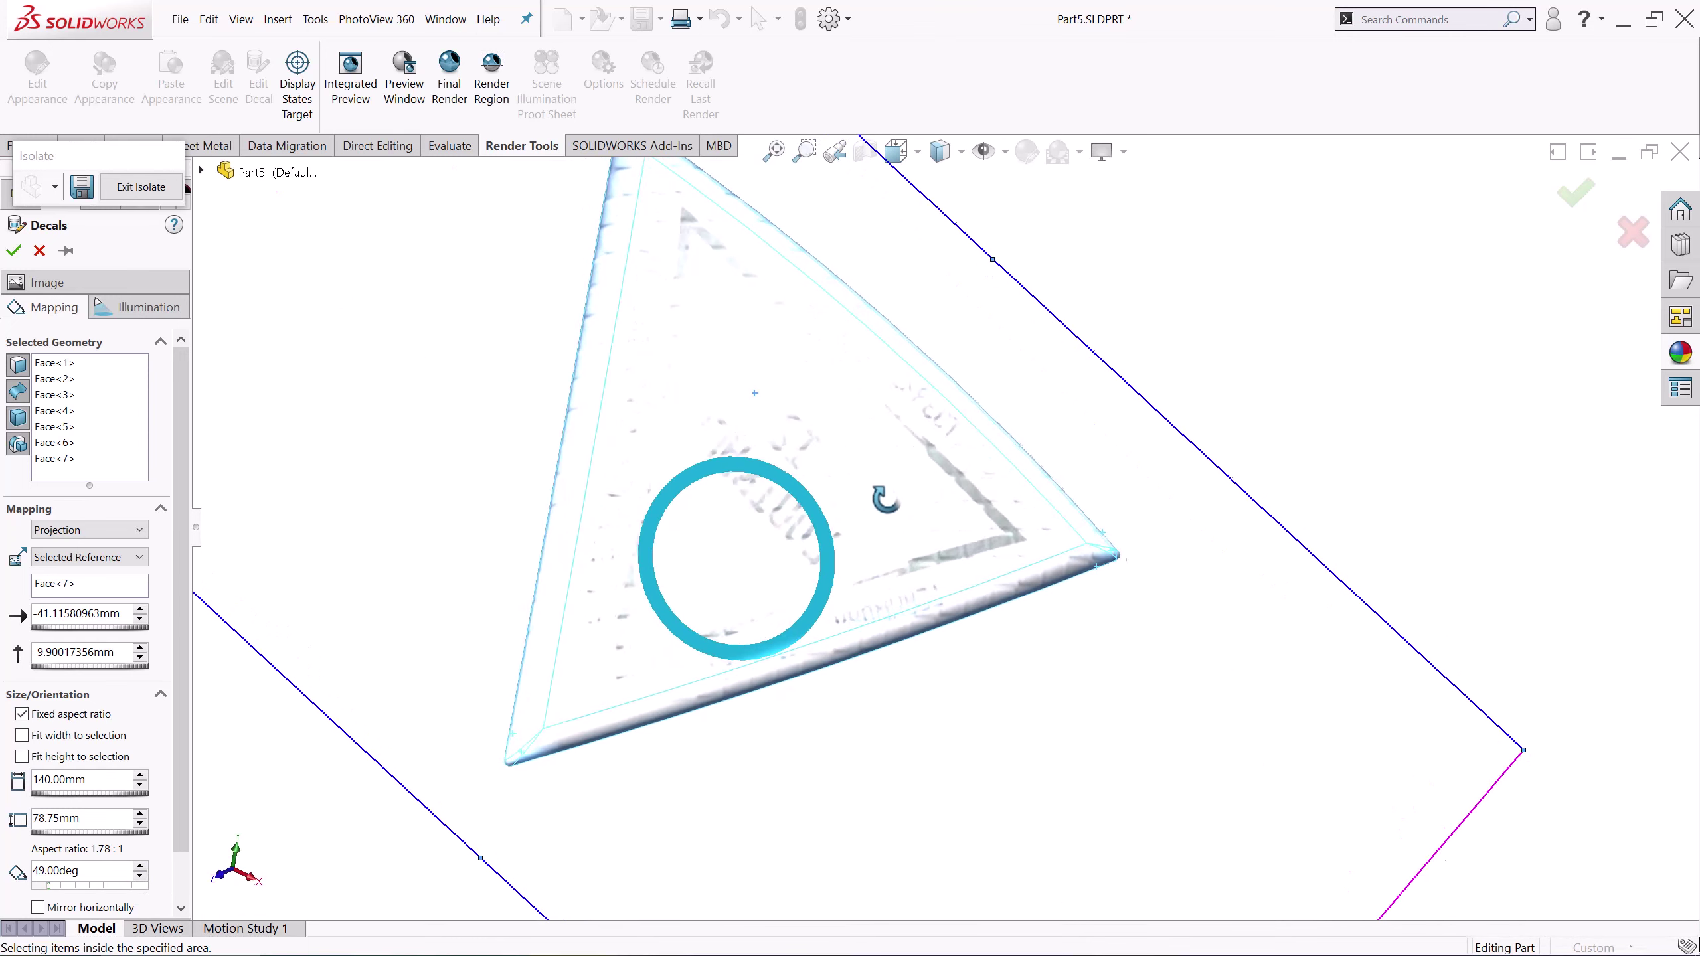
{"action": "scroll", "coordinate": [911, 566], "scroll_direction": "down", "scroll_amount": 1}
{"action": "middle_click_drag", "start_coordinate": [911, 565], "coordinate": [880, 652]}
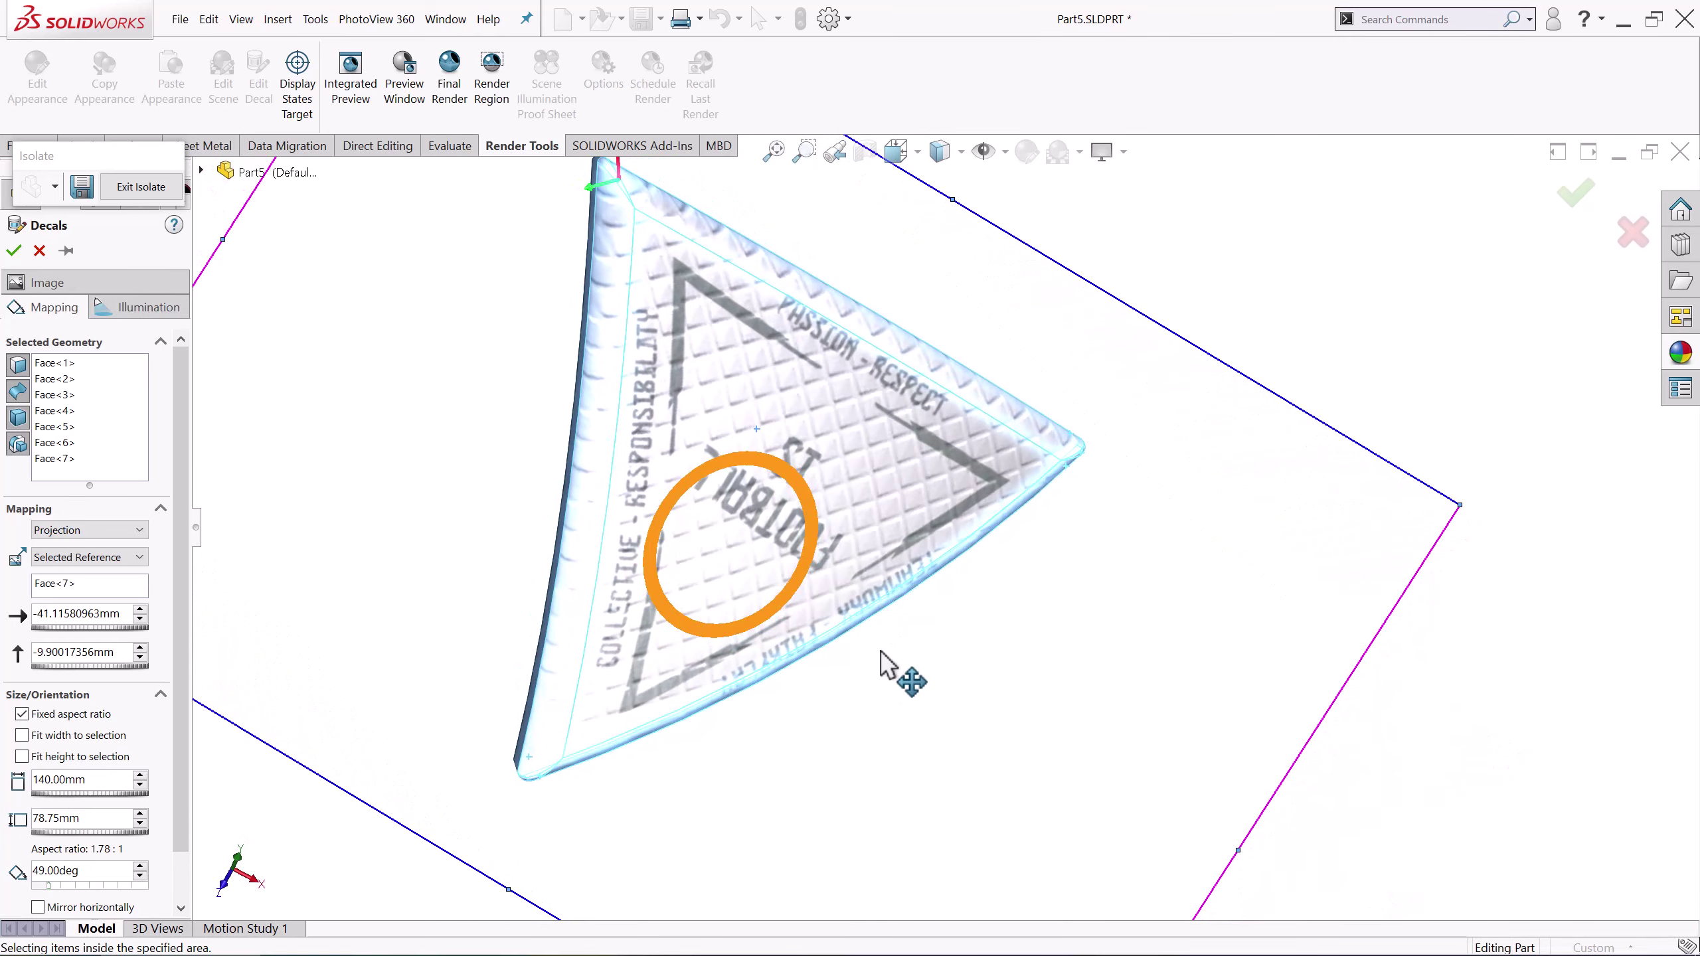
Turn the decal to 50°, nudge it into place, apply it, and show the whole ball
{"action": "left_click", "coordinate": [140, 866]}
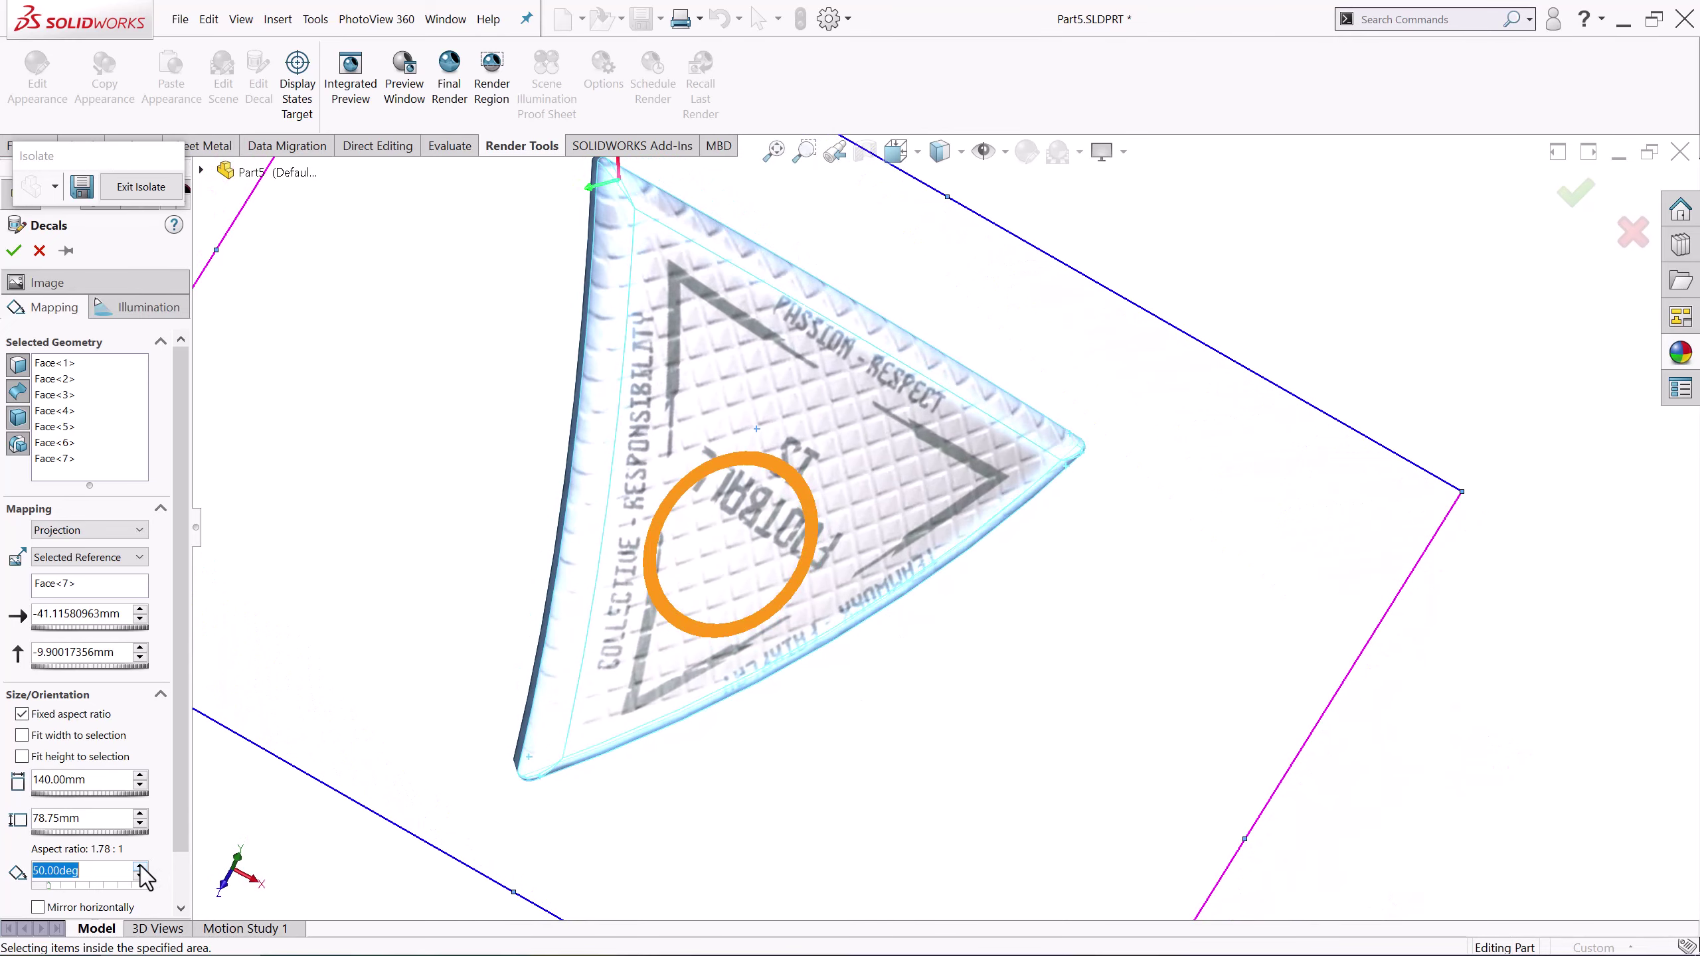
{"action": "mouse_move", "coordinate": [622, 716]}
{"action": "middle_mouse_down"}
{"action": "mouse_move", "coordinate": [782, 581]}
{"action": "mouse_move", "coordinate": [813, 586]}
{"action": "middle_mouse_up"}
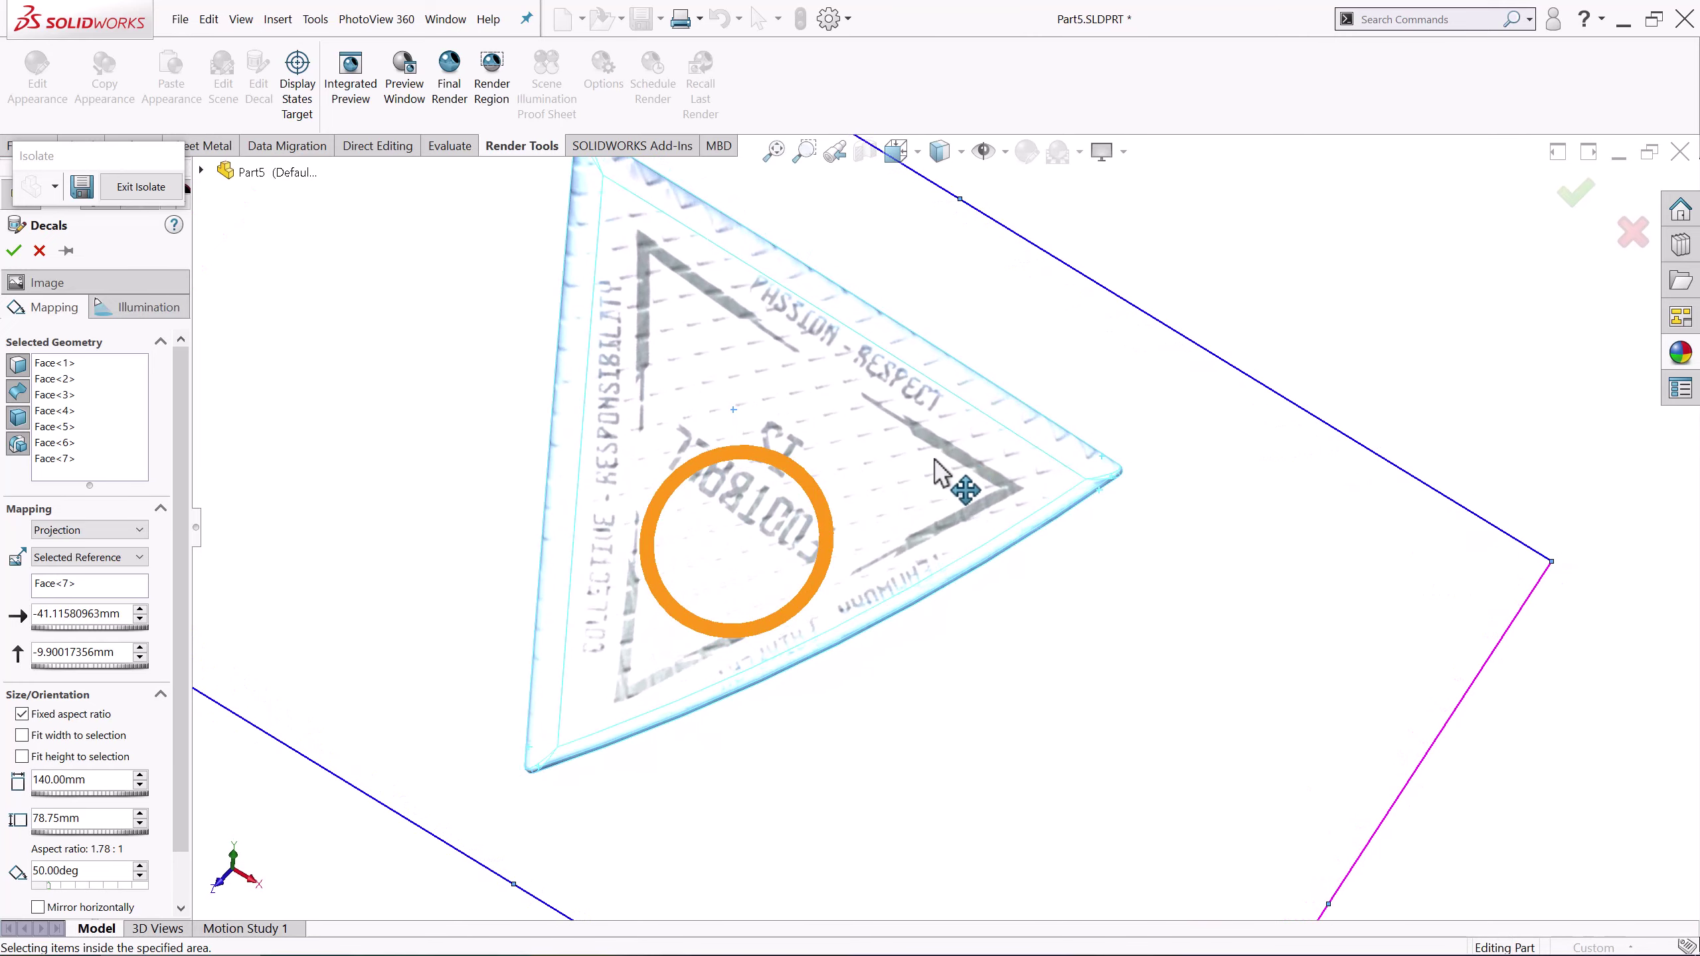
{"action": "left_click_drag", "start_coordinate": [936, 461], "coordinate": [920, 461]}
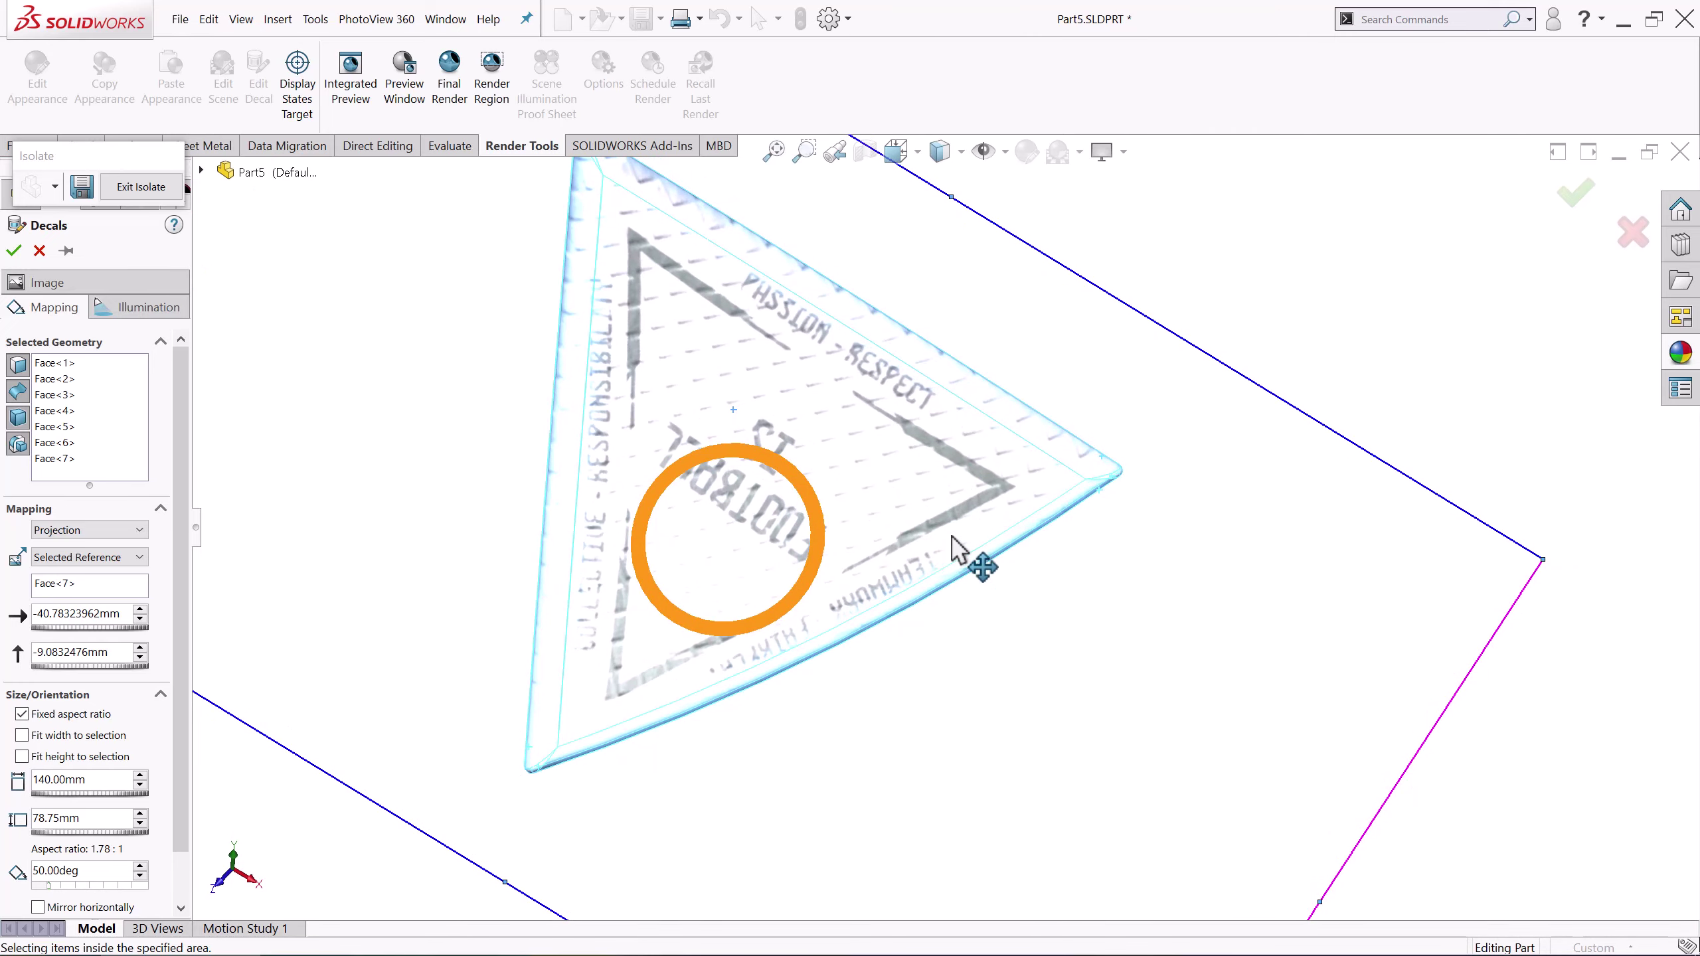
{"action": "mouse_move", "coordinate": [958, 549]}
{"action": "middle_mouse_down"}
{"action": "mouse_move", "coordinate": [899, 664]}
{"action": "mouse_move", "coordinate": [789, 596]}
{"action": "mouse_move", "coordinate": [809, 664]}
{"action": "mouse_move", "coordinate": [884, 630]}
{"action": "middle_mouse_up"}
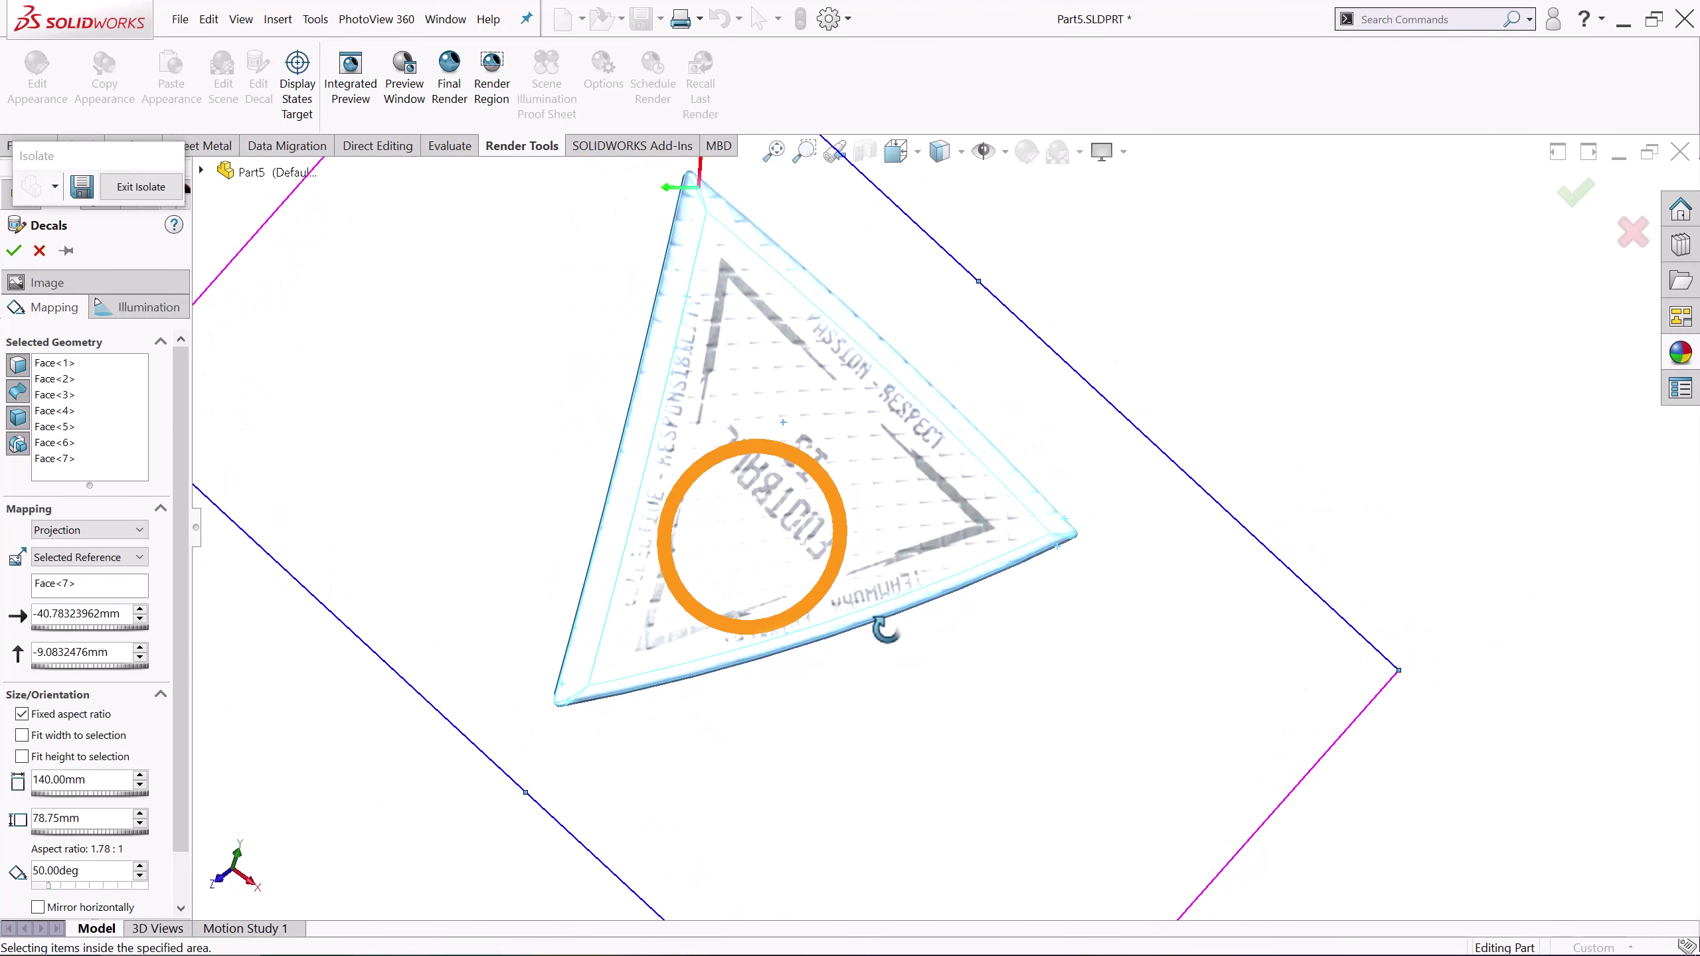
{"action": "left_click", "coordinate": [11, 253]}
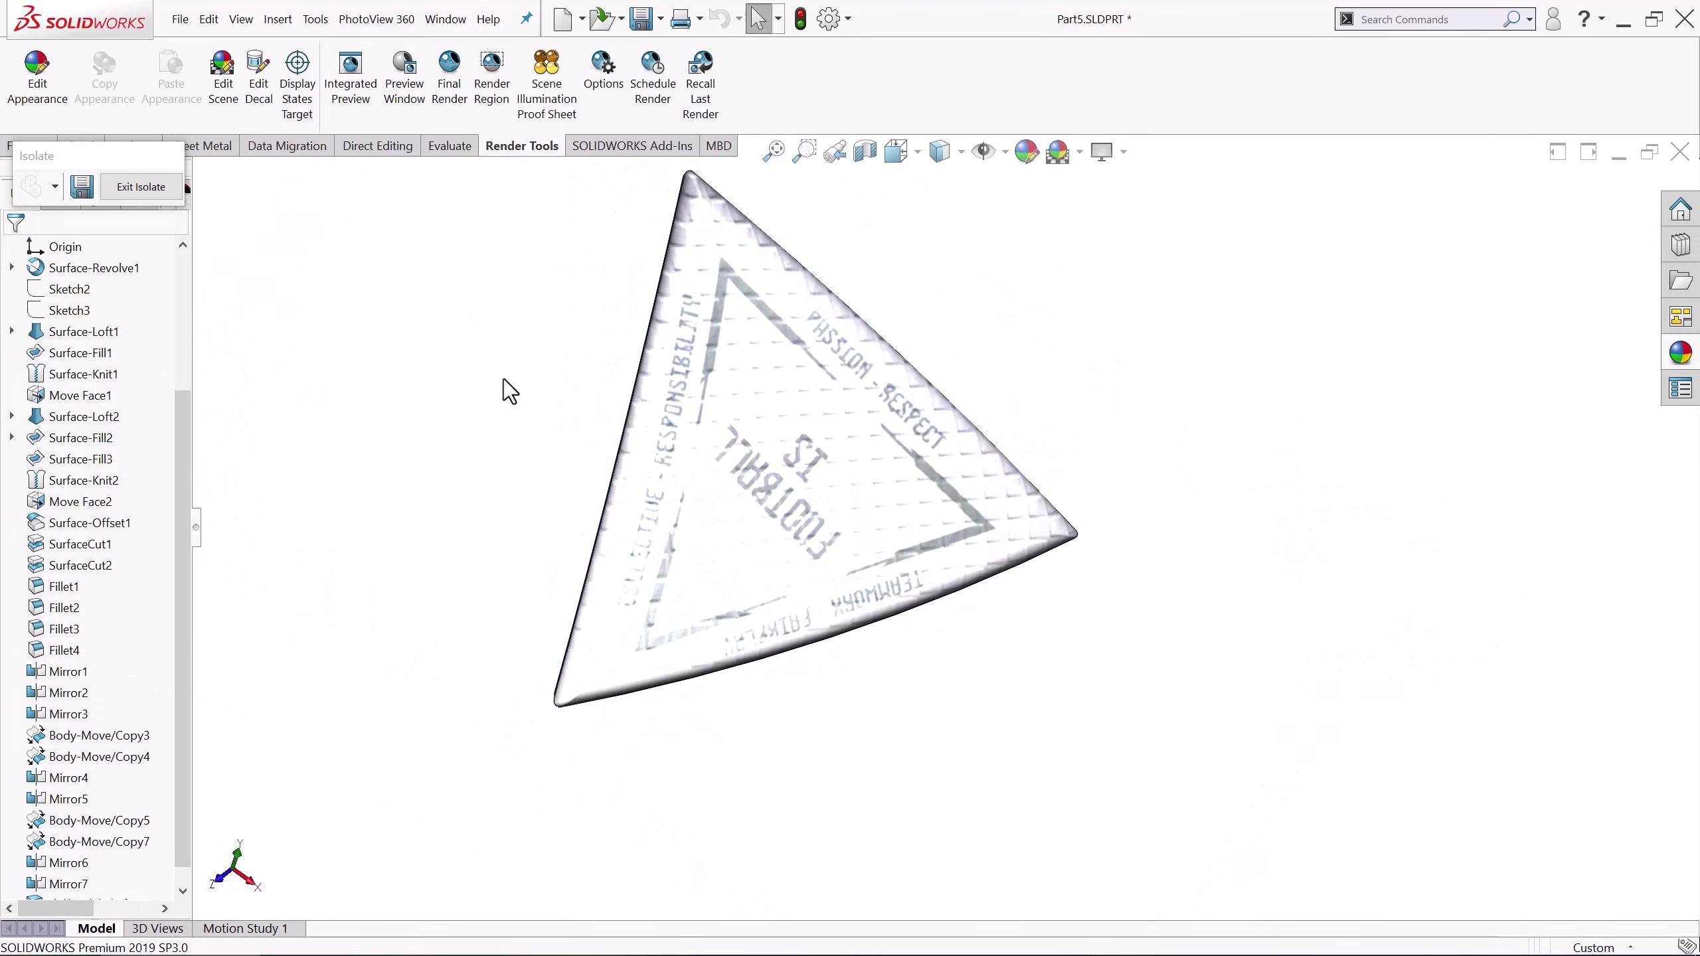
{"action": "mouse_move", "coordinate": [512, 434]}
{"action": "middle_mouse_down"}
{"action": "mouse_move", "coordinate": [599, 523]}
{"action": "mouse_move", "coordinate": [565, 217]}
{"action": "mouse_move", "coordinate": [410, 319]}
{"action": "mouse_move", "coordinate": [428, 405]}
{"action": "middle_mouse_up"}
{"action": "left_click", "coordinate": [175, 188]}
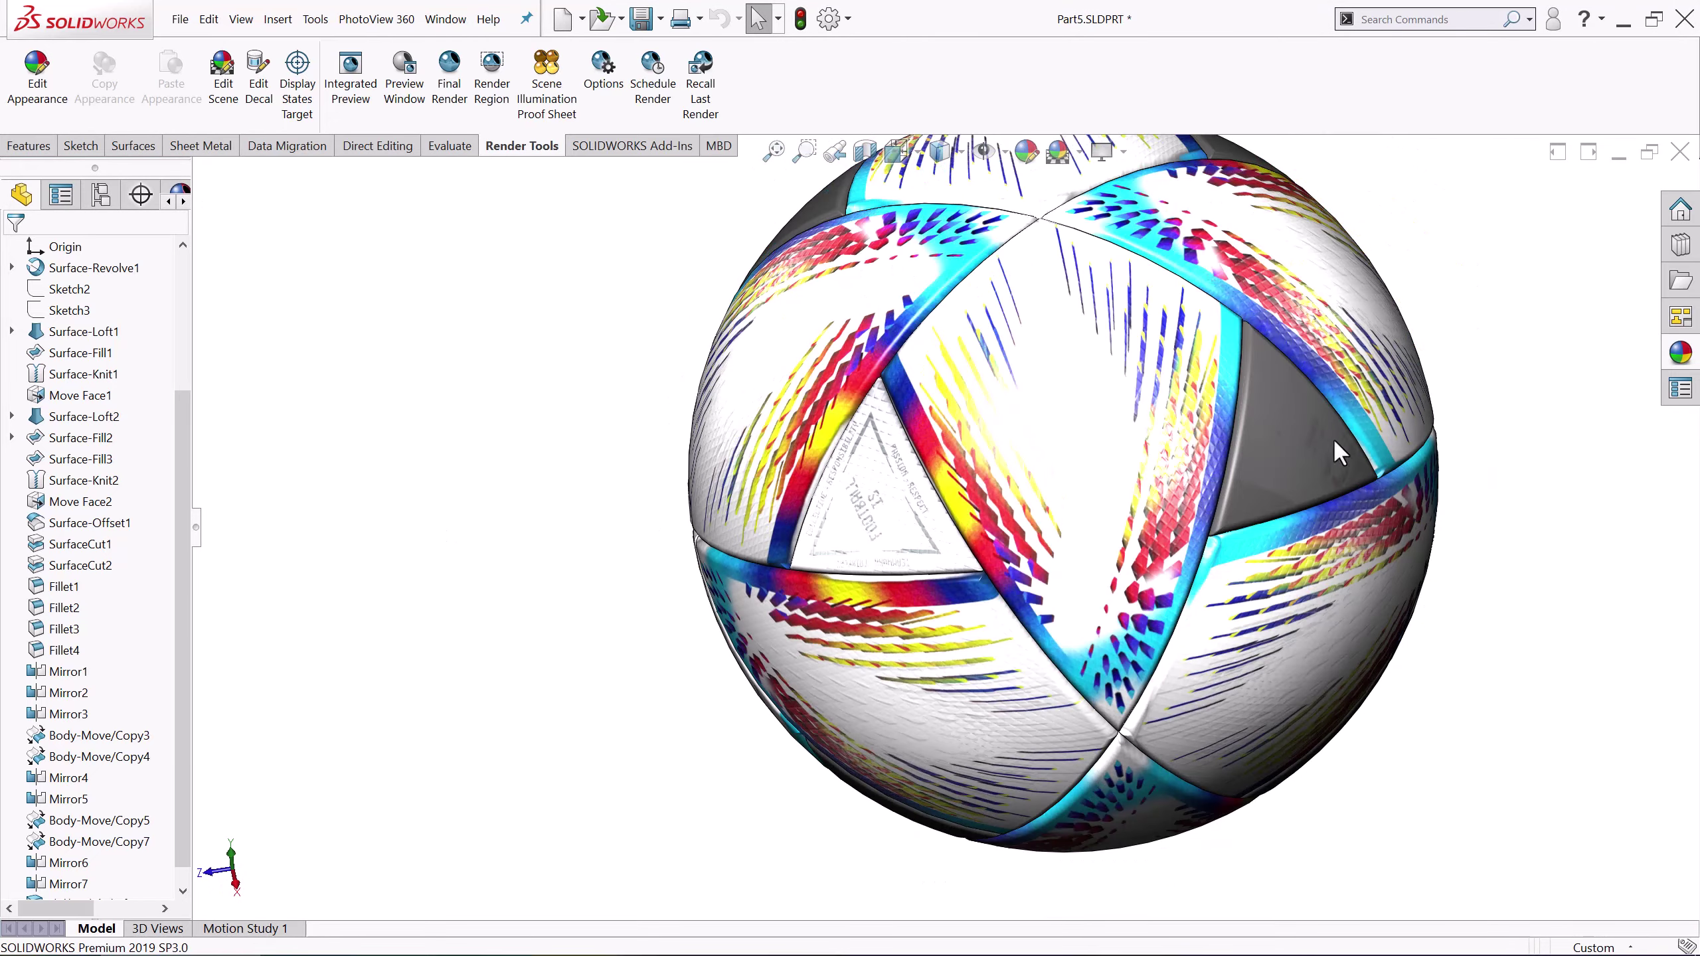
Isolate another grey triangular panel and load decal-02.png as its decal
{"action": "middle_click_drag", "start_coordinate": [1342, 452], "coordinate": [1358, 428]}
{"action": "scroll", "coordinate": [1350, 439], "scroll_direction": "down", "scroll_amount": 3}
{"action": "scroll", "coordinate": [1350, 439], "scroll_direction": "down", "scroll_amount": 3}
{"action": "scroll", "coordinate": [1137, 462], "scroll_direction": "up", "scroll_amount": 5}
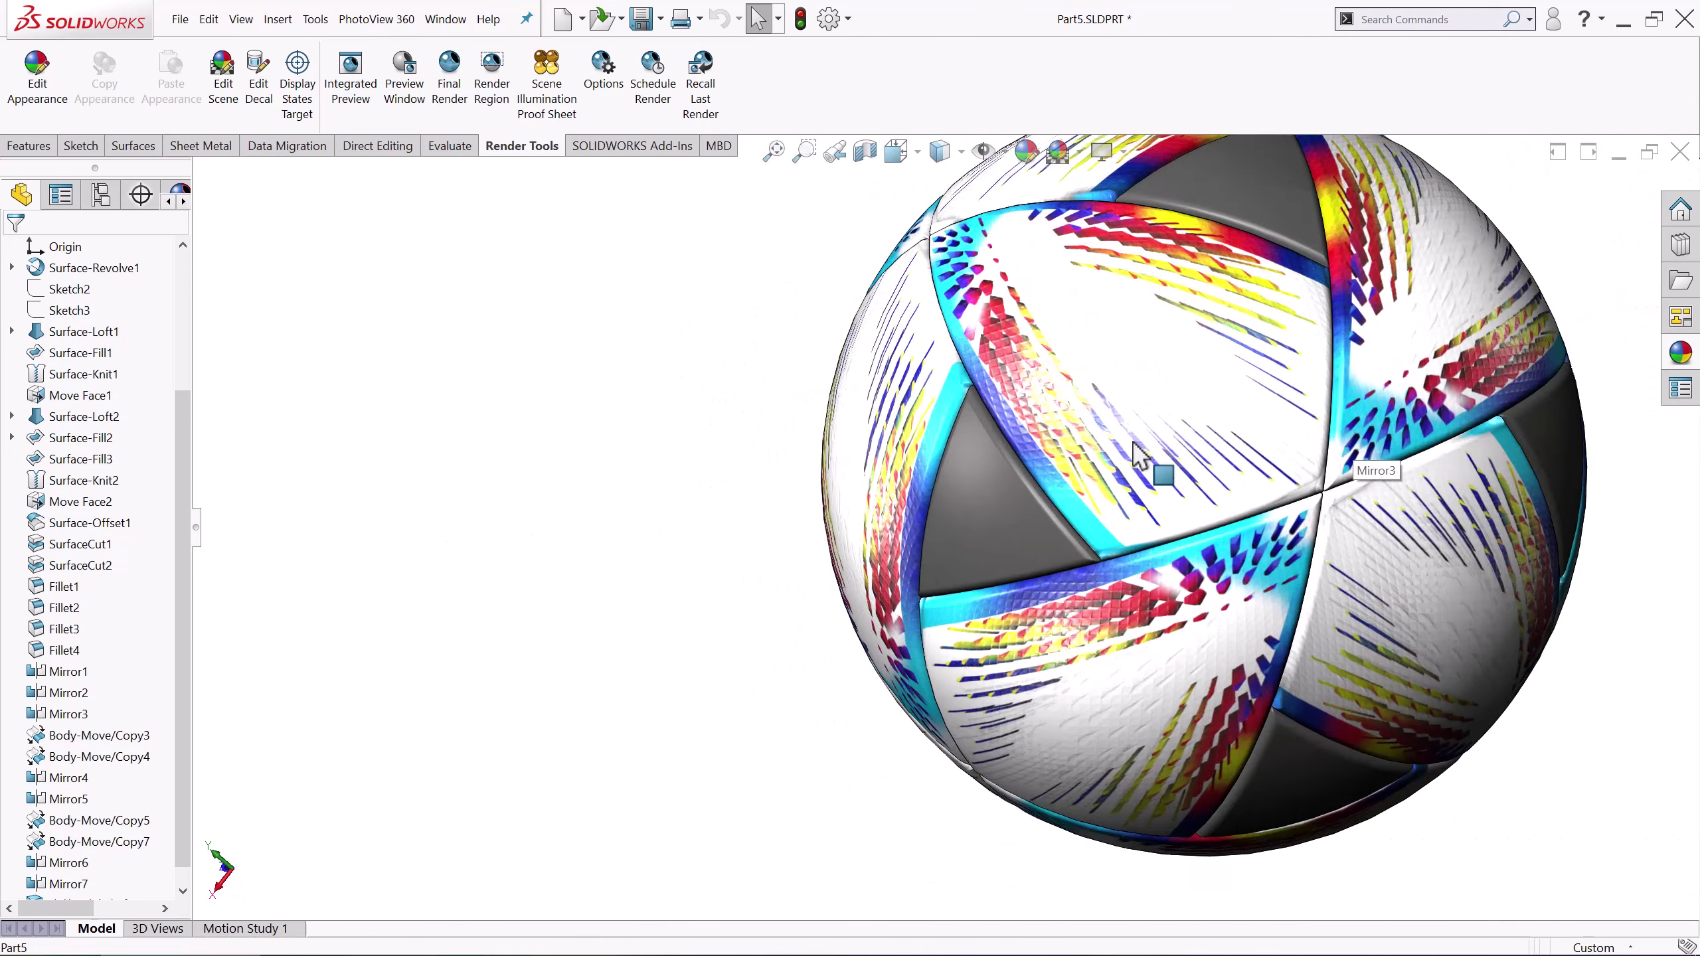
{"action": "scroll", "coordinate": [896, 569], "scroll_direction": "down", "scroll_amount": 5}
{"action": "right_click", "coordinate": [887, 563]}
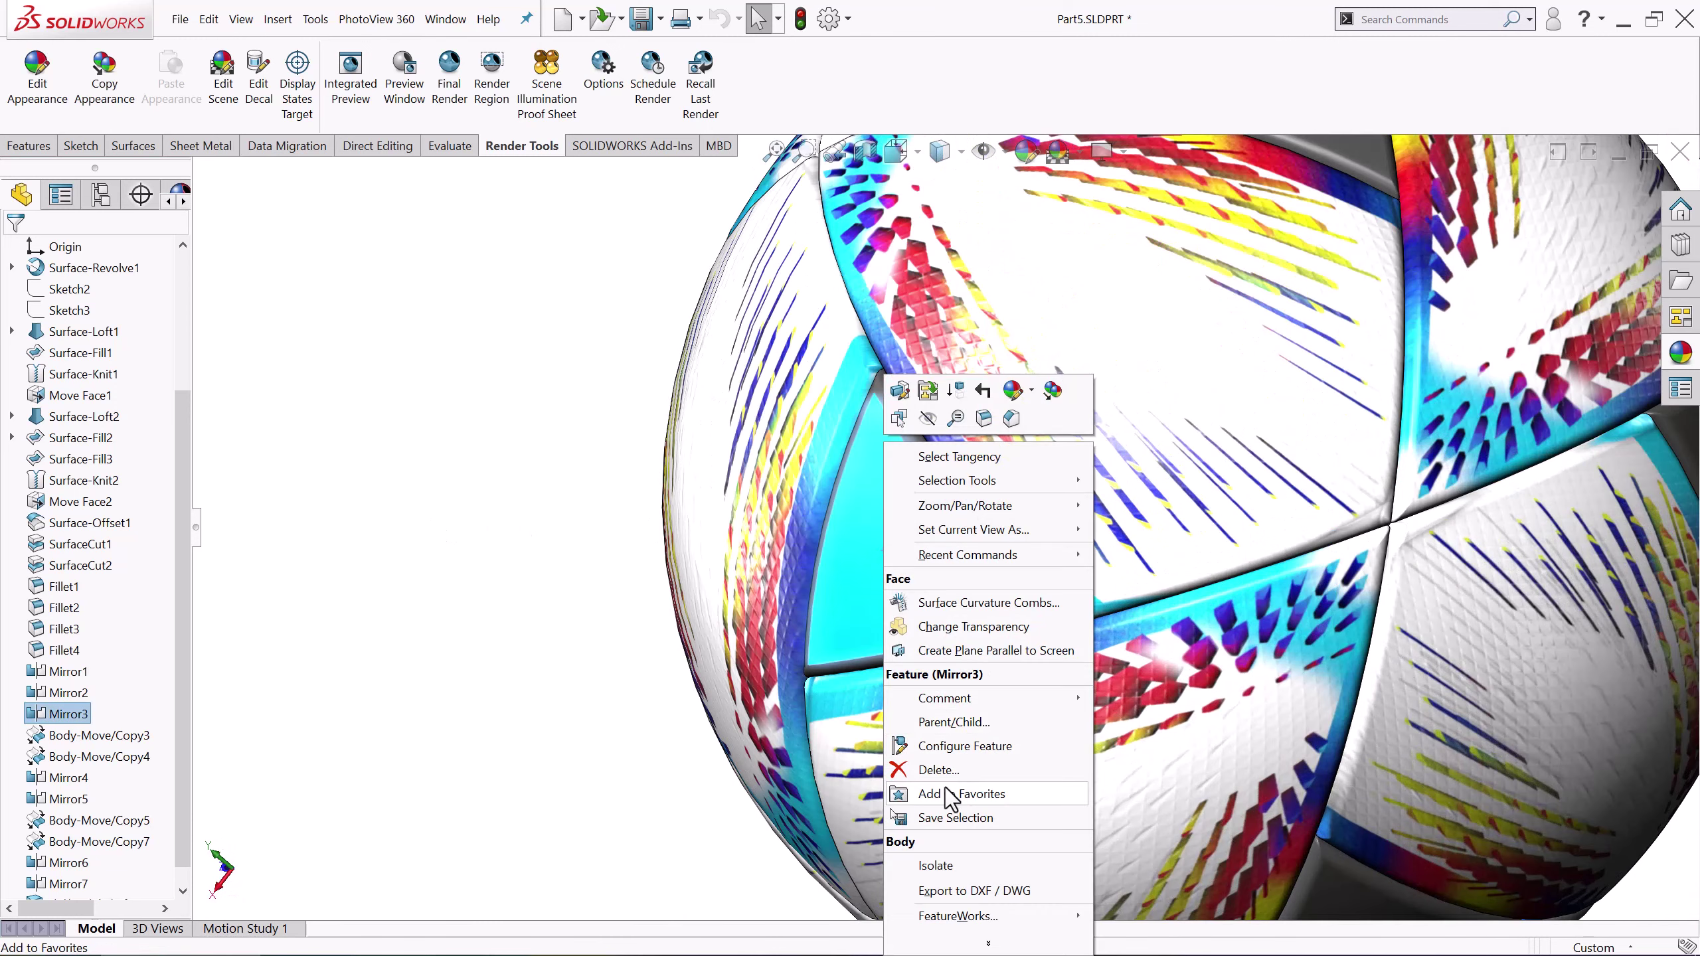
{"action": "left_click", "coordinate": [929, 866]}
{"action": "left_click", "coordinate": [258, 74]}
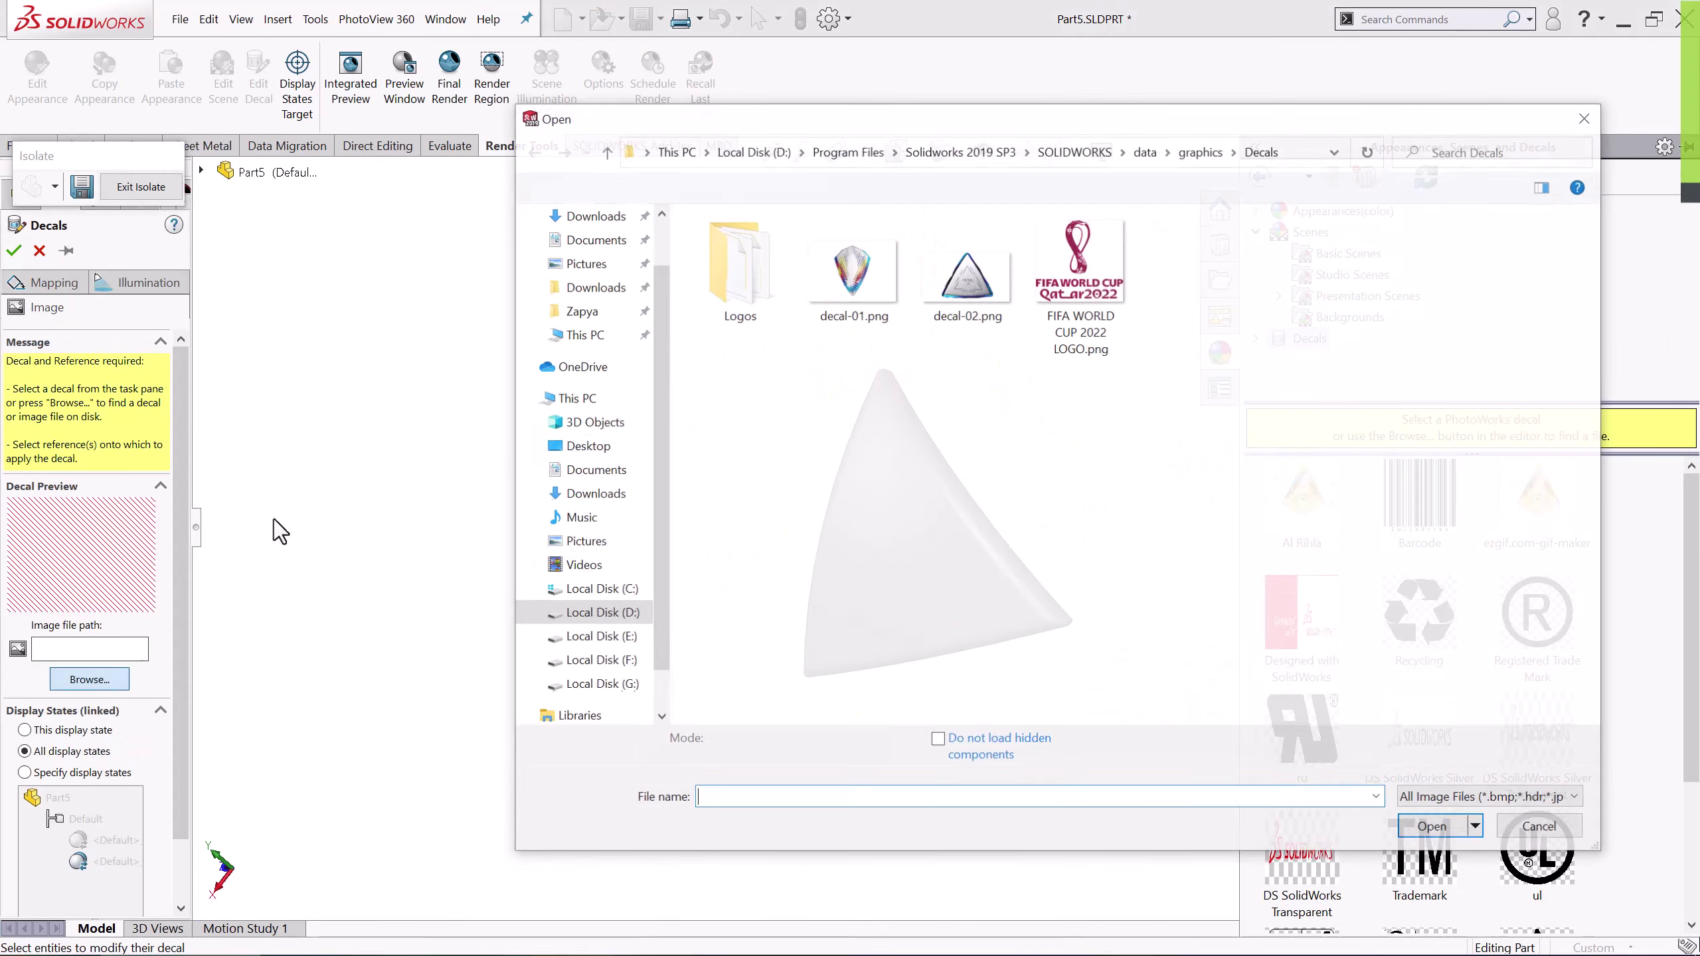
{"action": "double_click", "coordinate": [844, 322]}
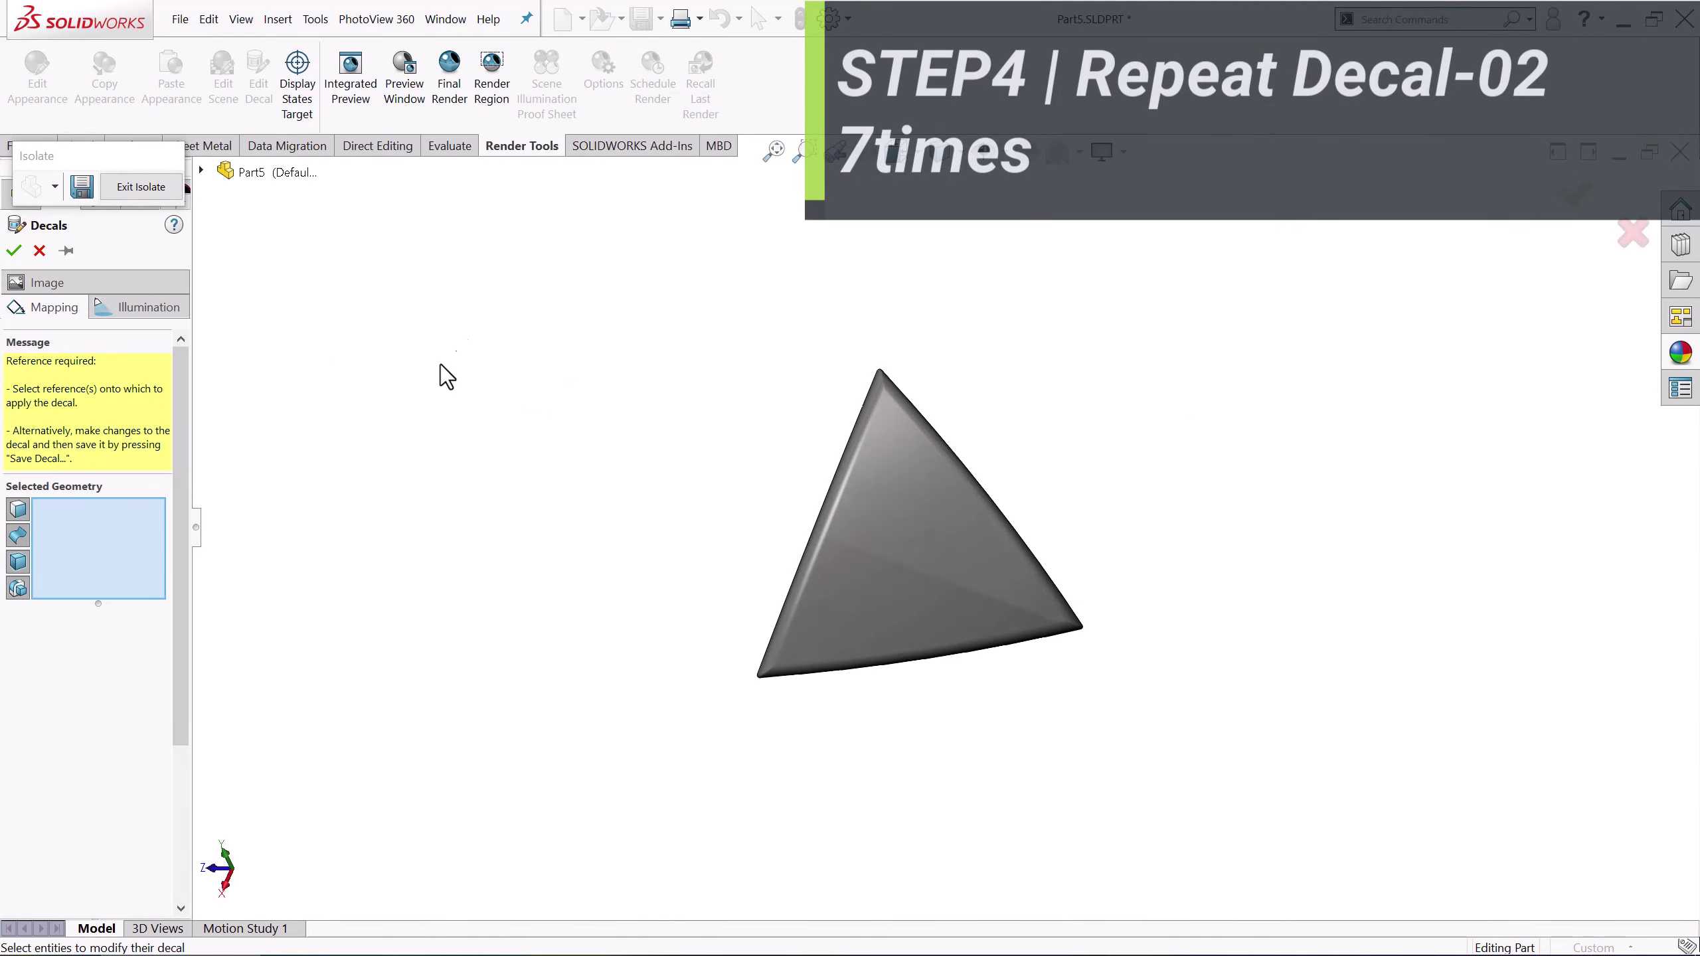
Target the triangle faces, size the decal 140 mm, rotate it about 71°, and apply it
{"action": "left_click", "coordinate": [992, 458]}
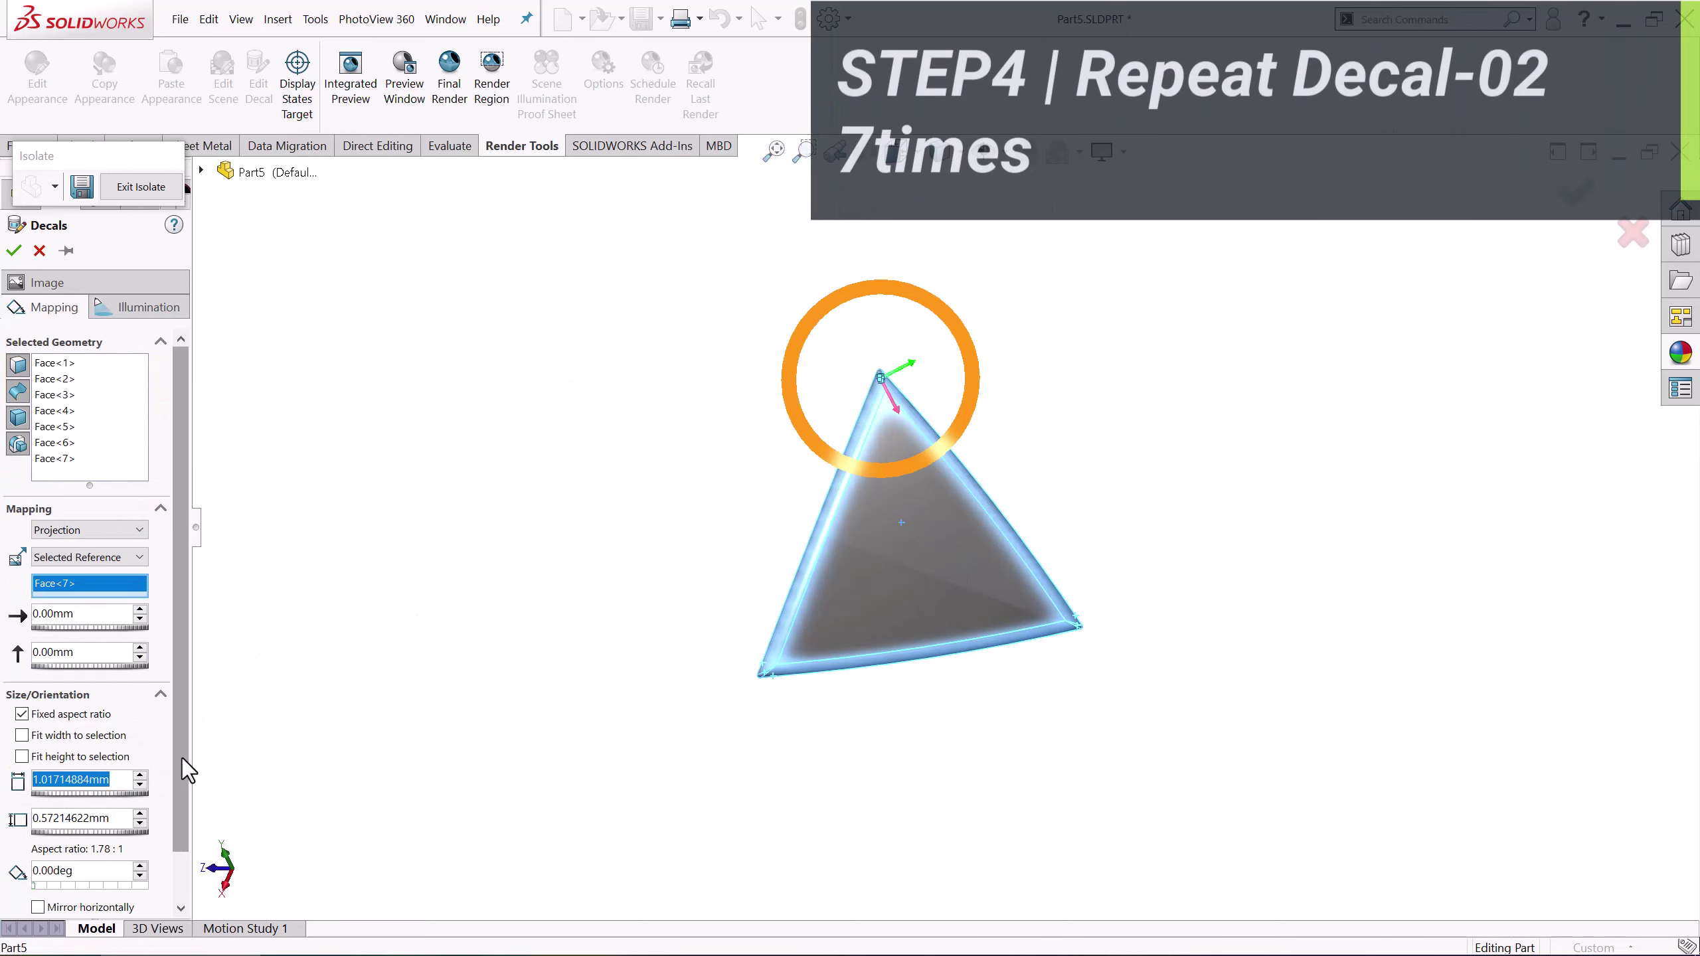
{"action": "type", "text": "140"}
{"action": "key", "text": "Return"}
{"action": "left_click", "coordinate": [141, 866]}
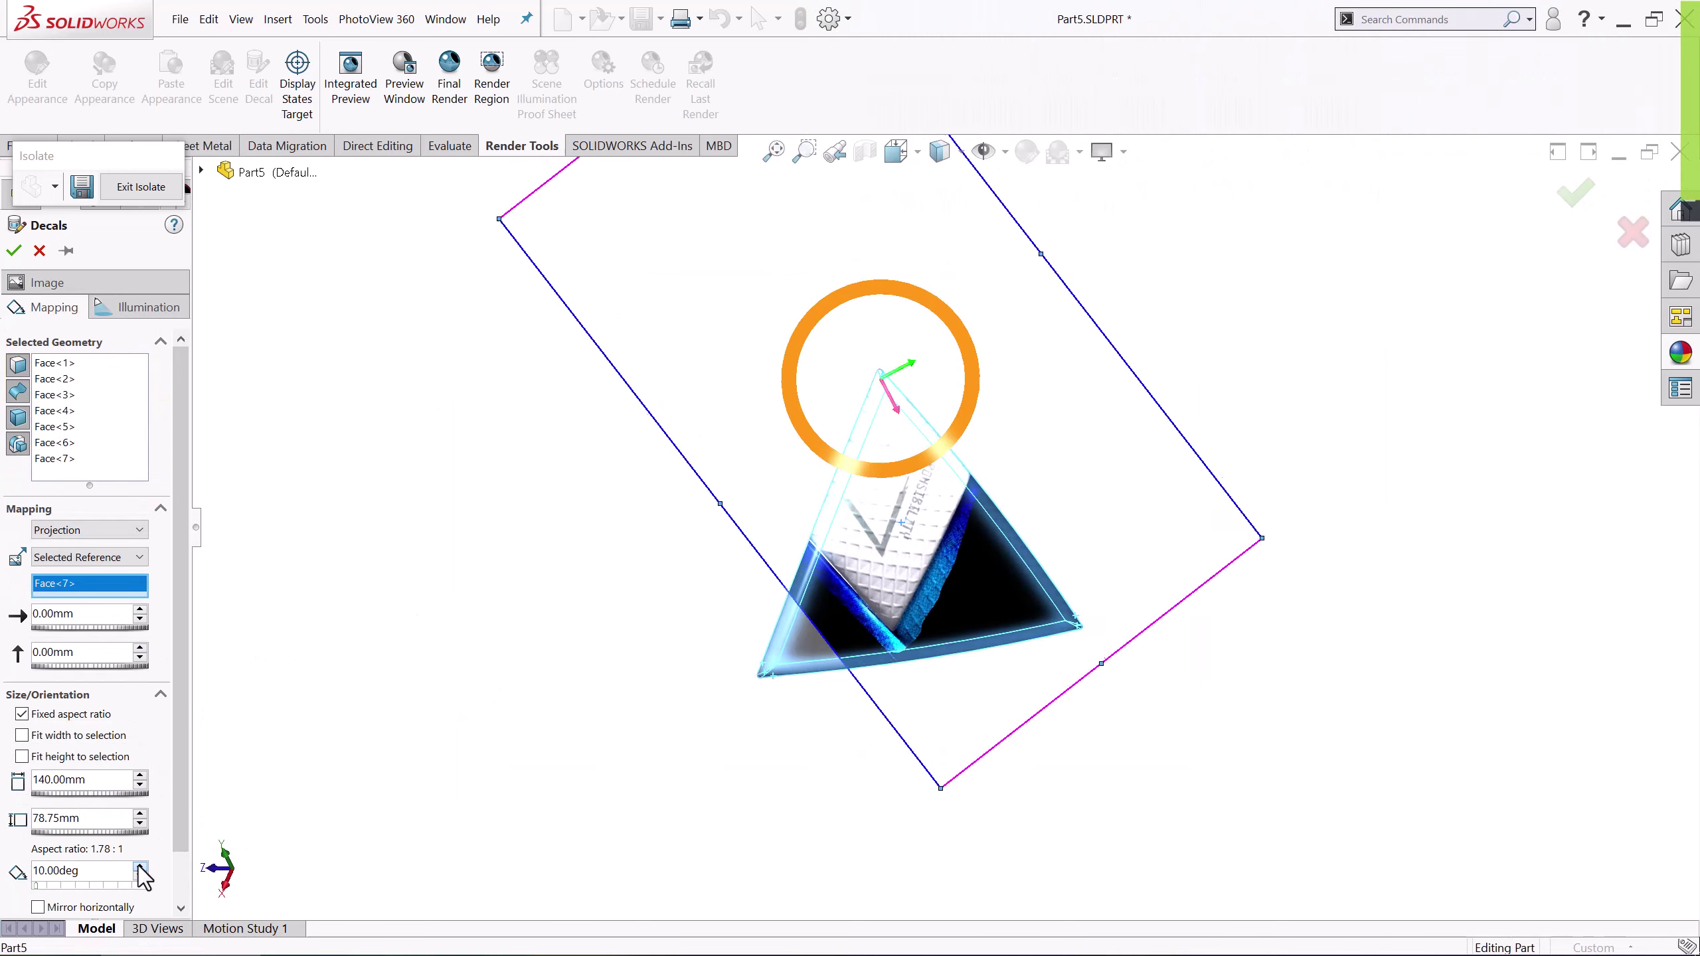
{"action": "left_click_drag", "start_coordinate": [142, 871], "coordinate": [141, 869]}
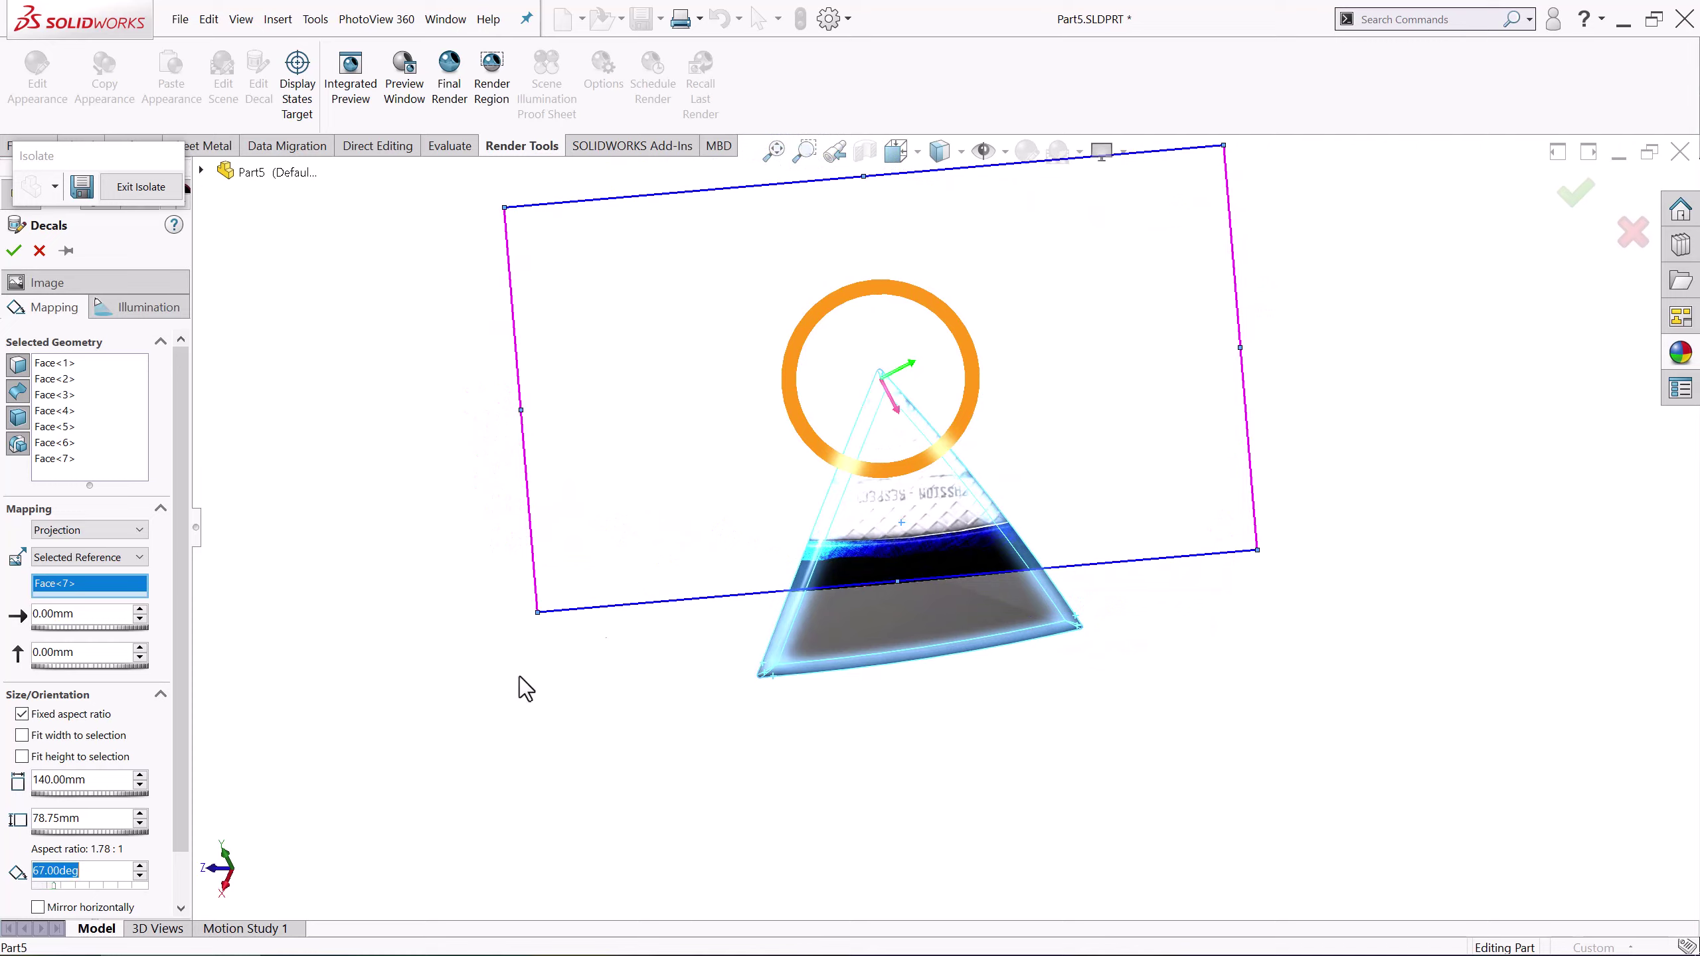
{"action": "left_click_drag", "start_coordinate": [519, 676], "coordinate": [675, 645]}
{"action": "left_click", "coordinate": [140, 865]}
{"action": "scroll", "coordinate": [696, 646], "scroll_direction": "down", "scroll_amount": 2}
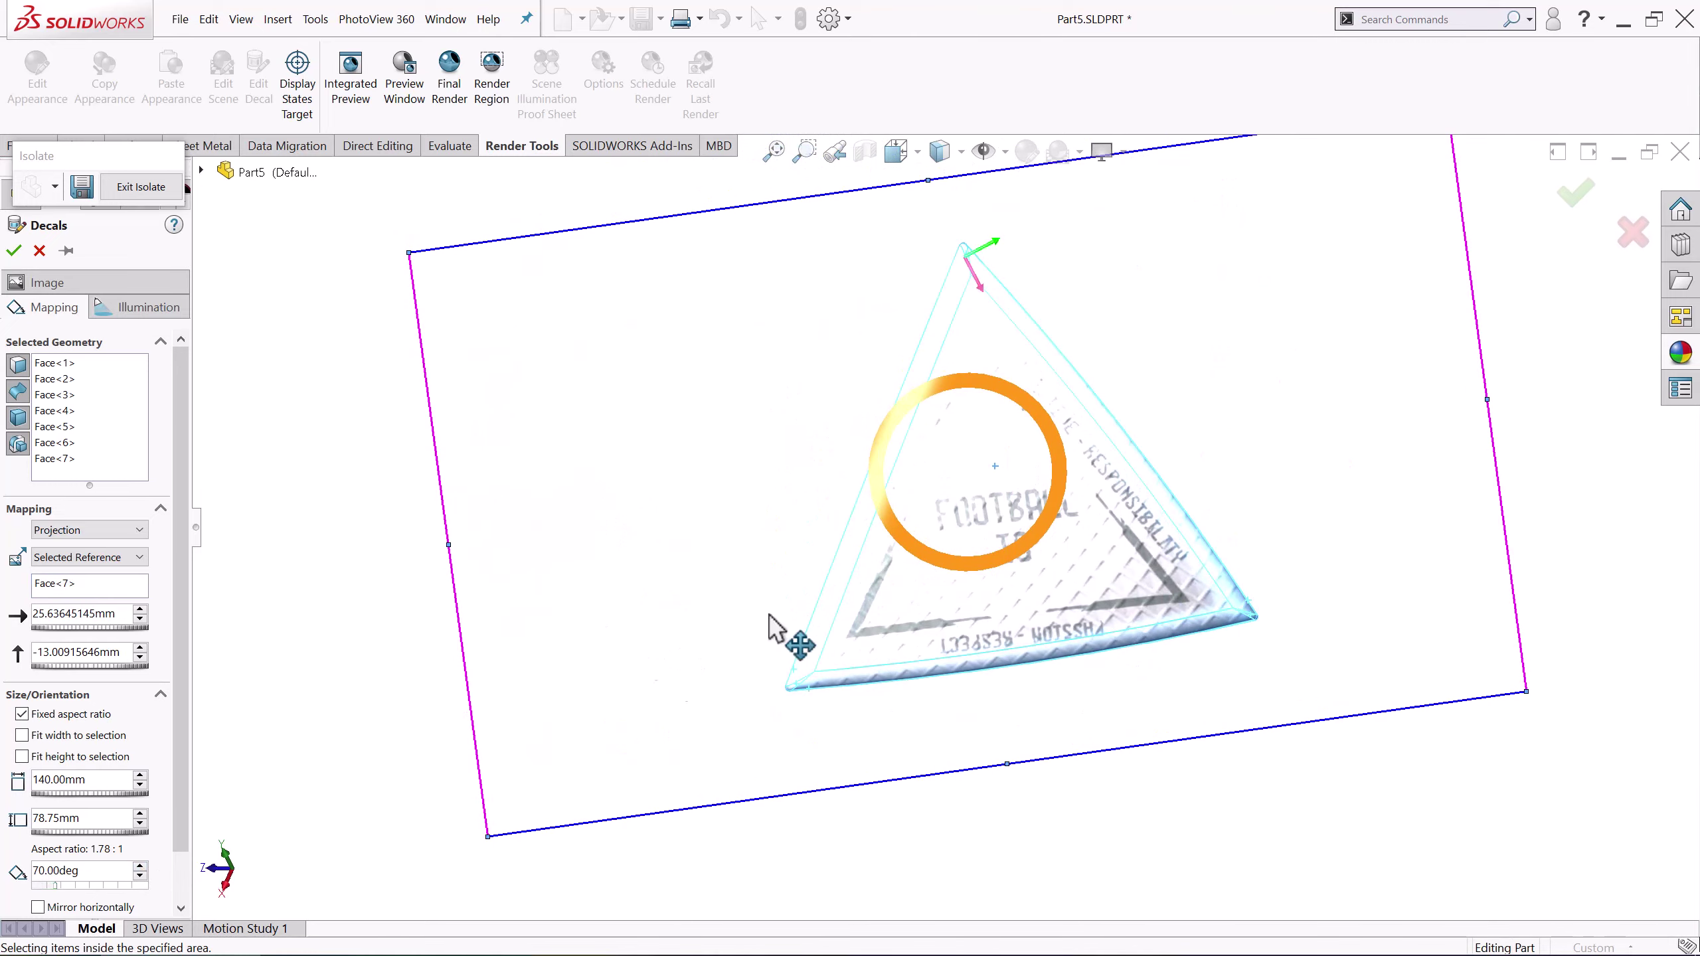
{"action": "mouse_move", "coordinate": [769, 617]}
{"action": "middle_mouse_down"}
{"action": "mouse_move", "coordinate": [996, 579]}
{"action": "mouse_move", "coordinate": [870, 469]}
{"action": "middle_mouse_up"}
{"action": "left_click", "coordinate": [140, 823]}
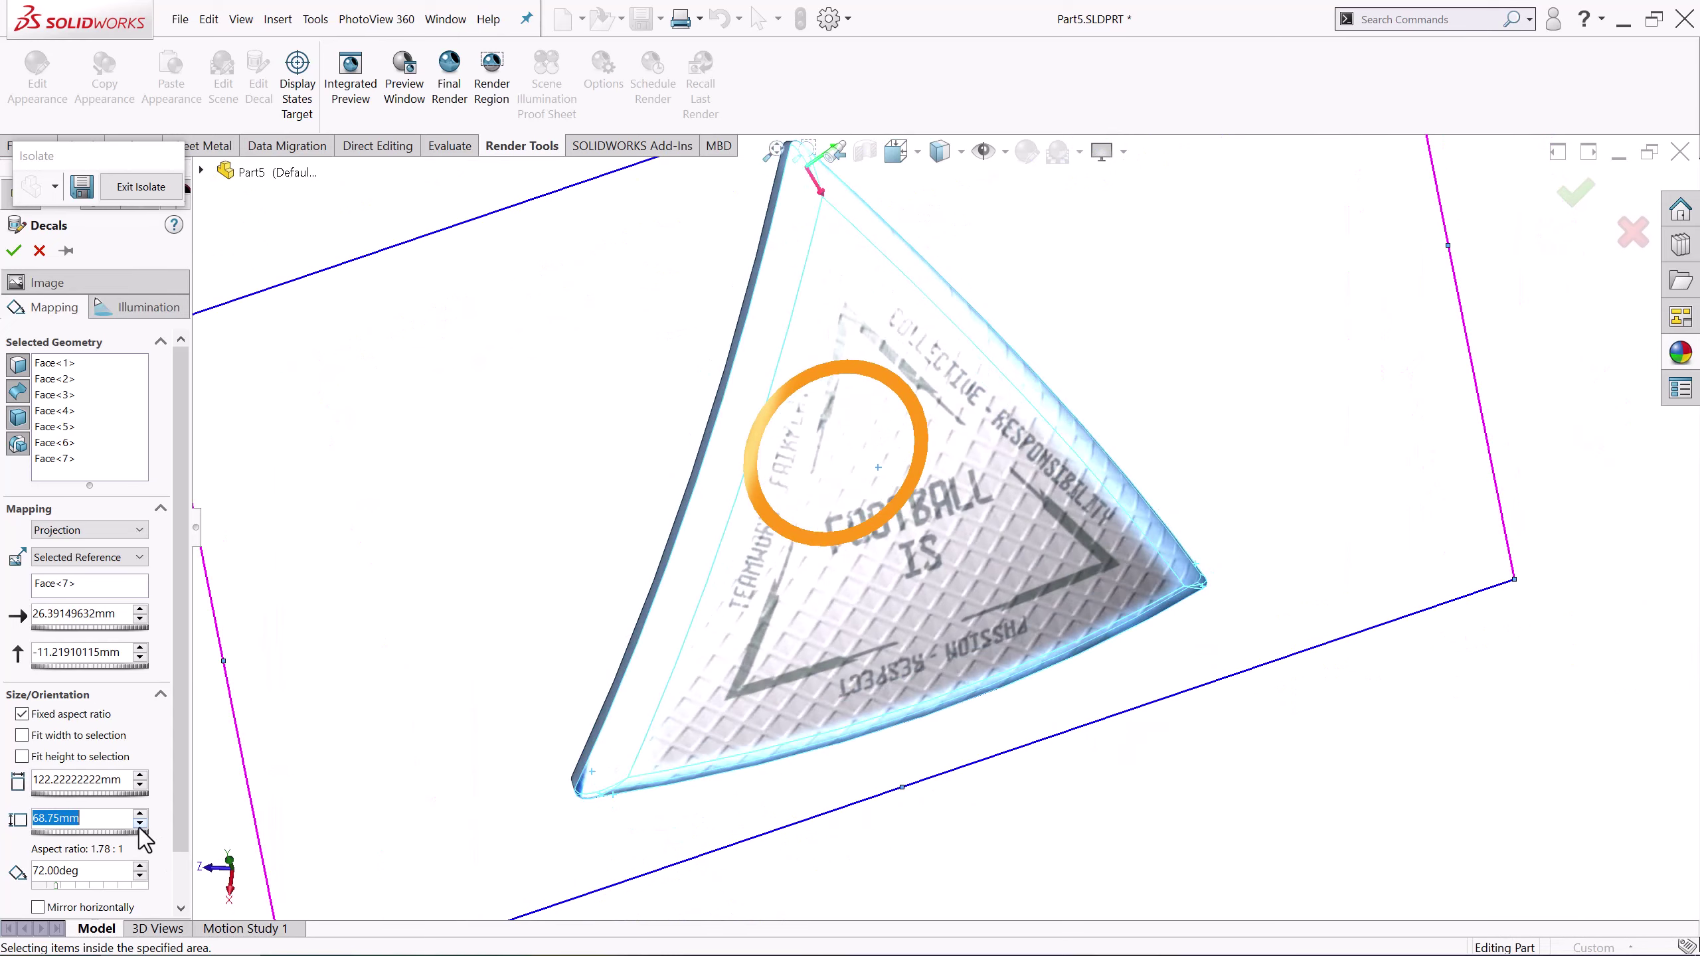
{"action": "mouse_move", "coordinate": [263, 777]}
{"action": "middle_mouse_down"}
{"action": "mouse_move", "coordinate": [330, 866]}
{"action": "mouse_move", "coordinate": [486, 779]}
{"action": "mouse_move", "coordinate": [482, 608]}
{"action": "mouse_move", "coordinate": [779, 659]}
{"action": "mouse_move", "coordinate": [926, 378]}
{"action": "mouse_move", "coordinate": [866, 501]}
{"action": "middle_mouse_up"}
{"action": "key", "text": "Return"}
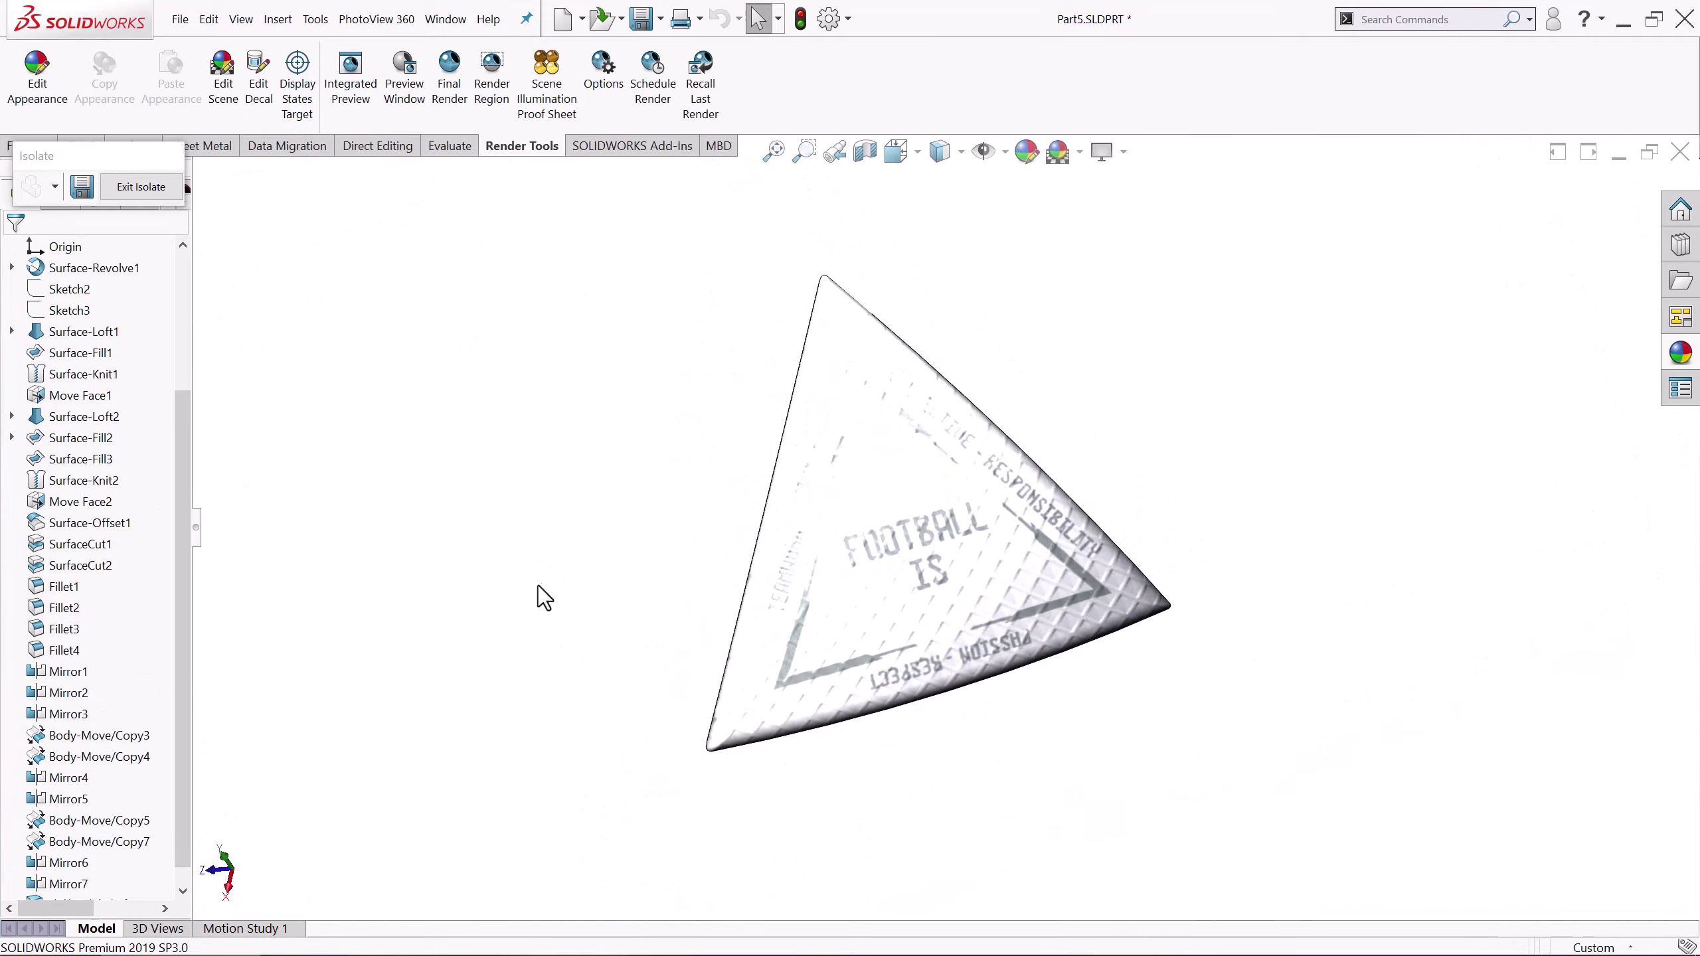
Return to the full ball and isolate another triangular panel
{"action": "left_click", "coordinate": [141, 186]}
{"action": "scroll", "coordinate": [1090, 569], "scroll_direction": "down", "scroll_amount": 5}
{"action": "right_click", "coordinate": [914, 529]}
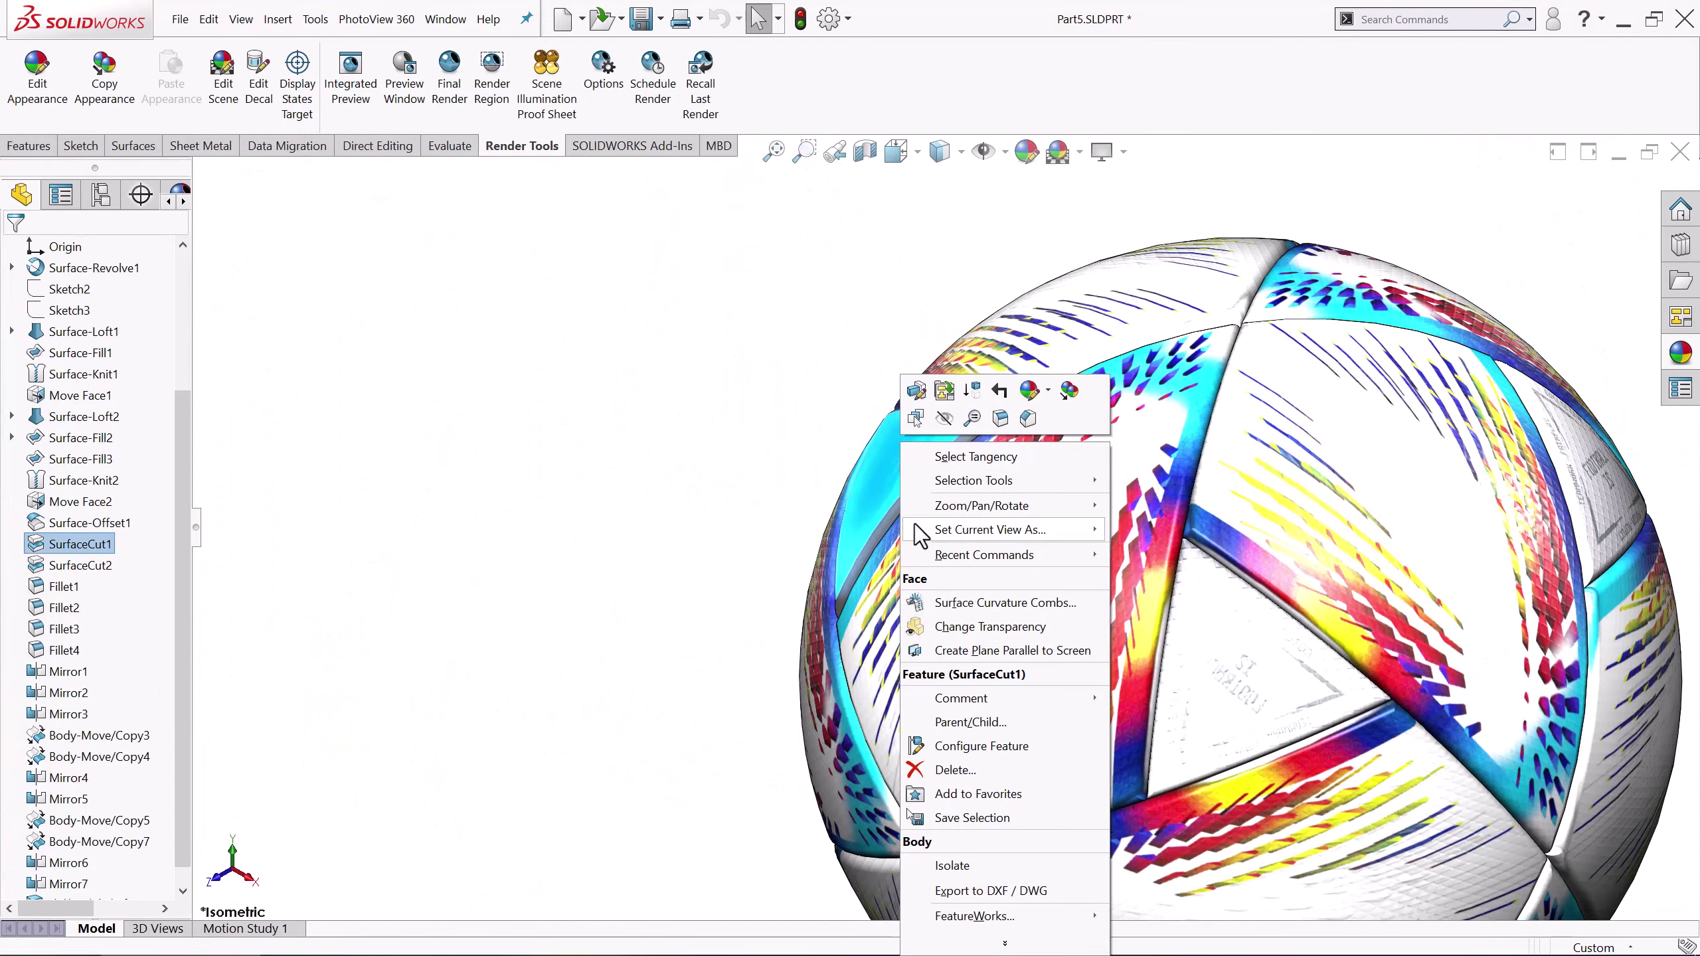
{"action": "left_click", "coordinate": [993, 867]}
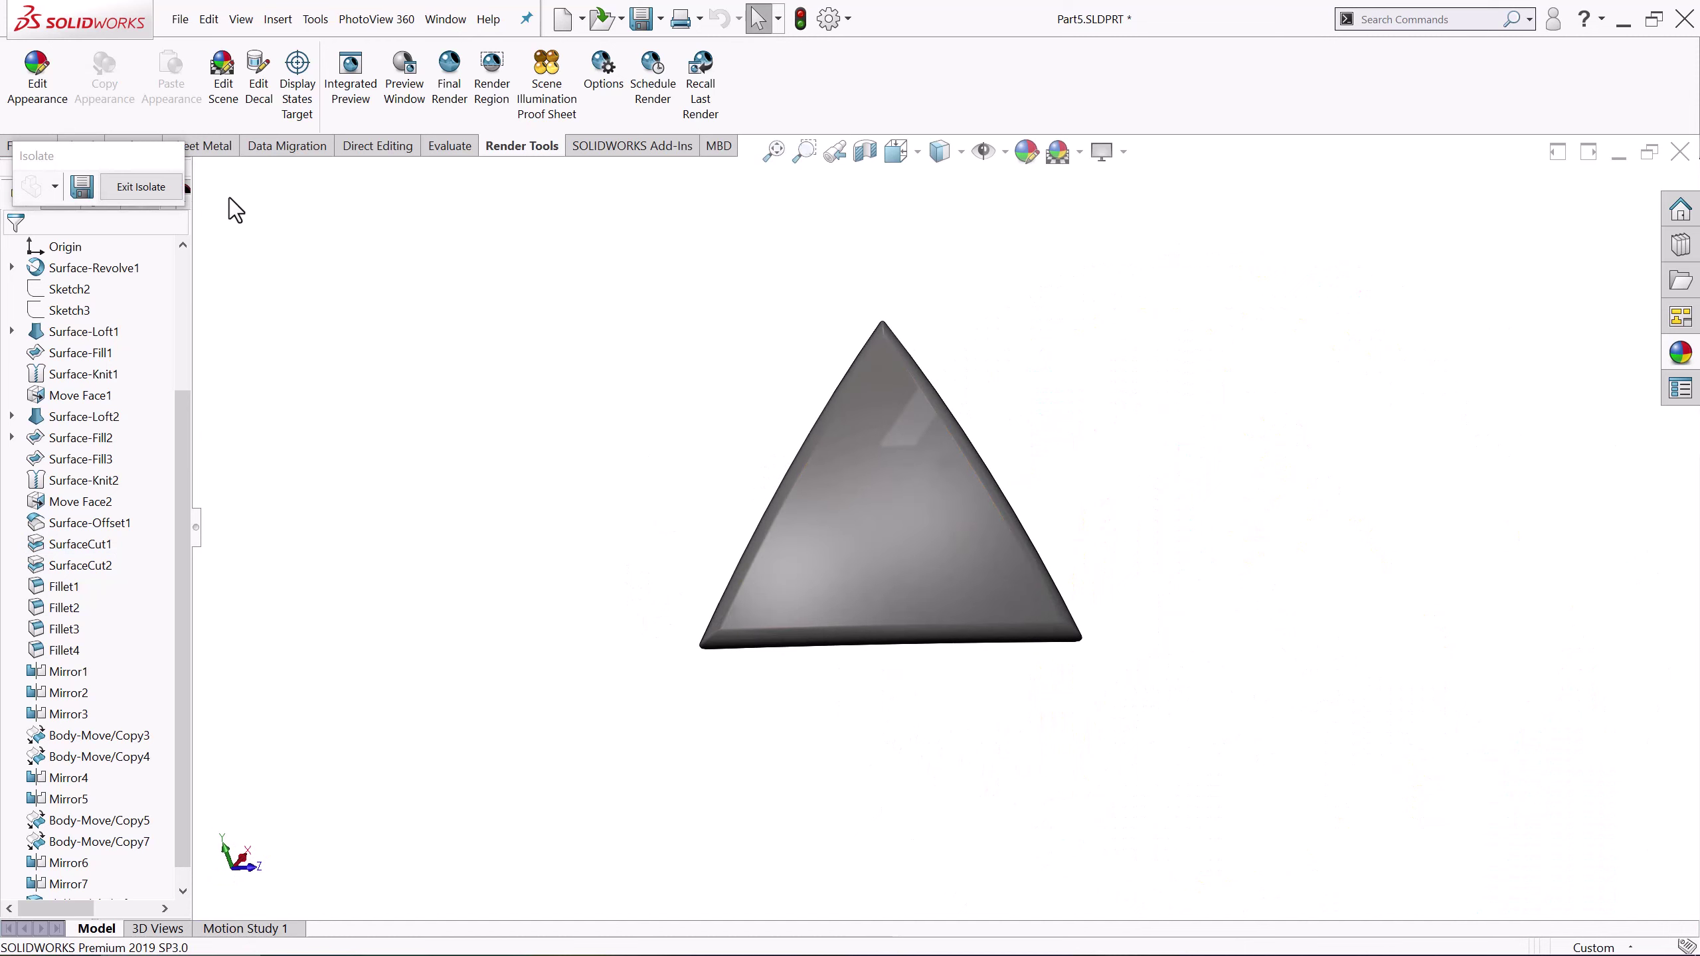
Start a decal from decal-02.png on the triangle body at 140 mm width
{"action": "left_click", "coordinate": [261, 91]}
{"action": "left_click", "coordinate": [91, 687]}
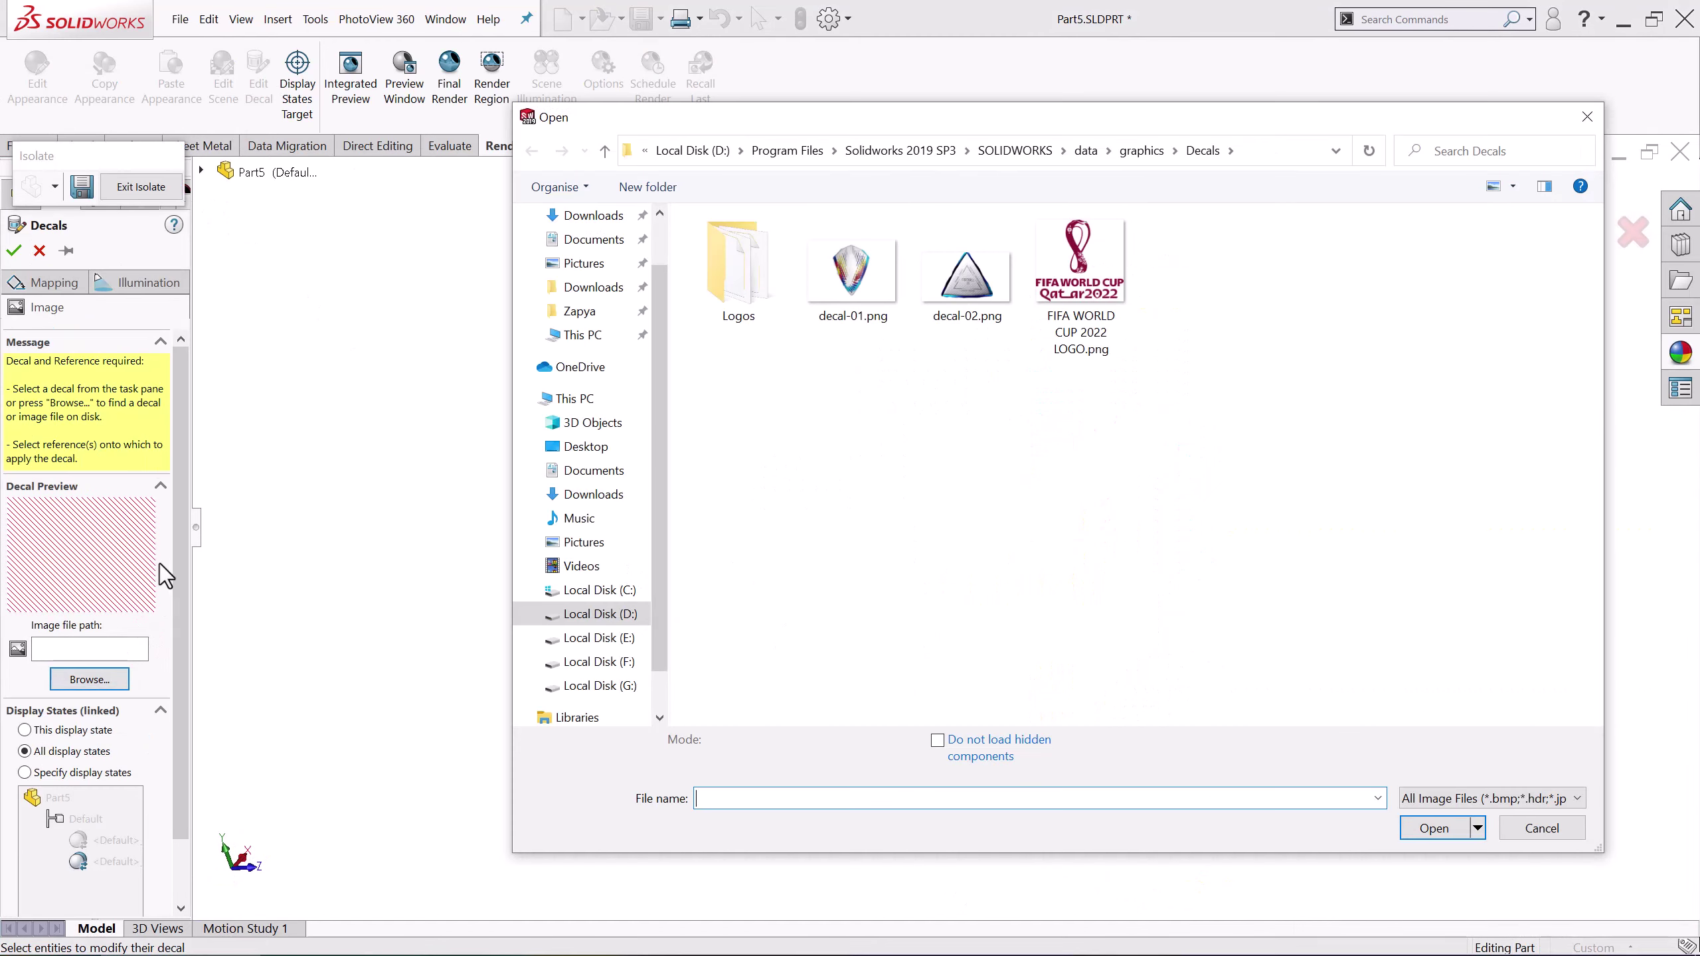
{"action": "double_click", "coordinate": [966, 274]}
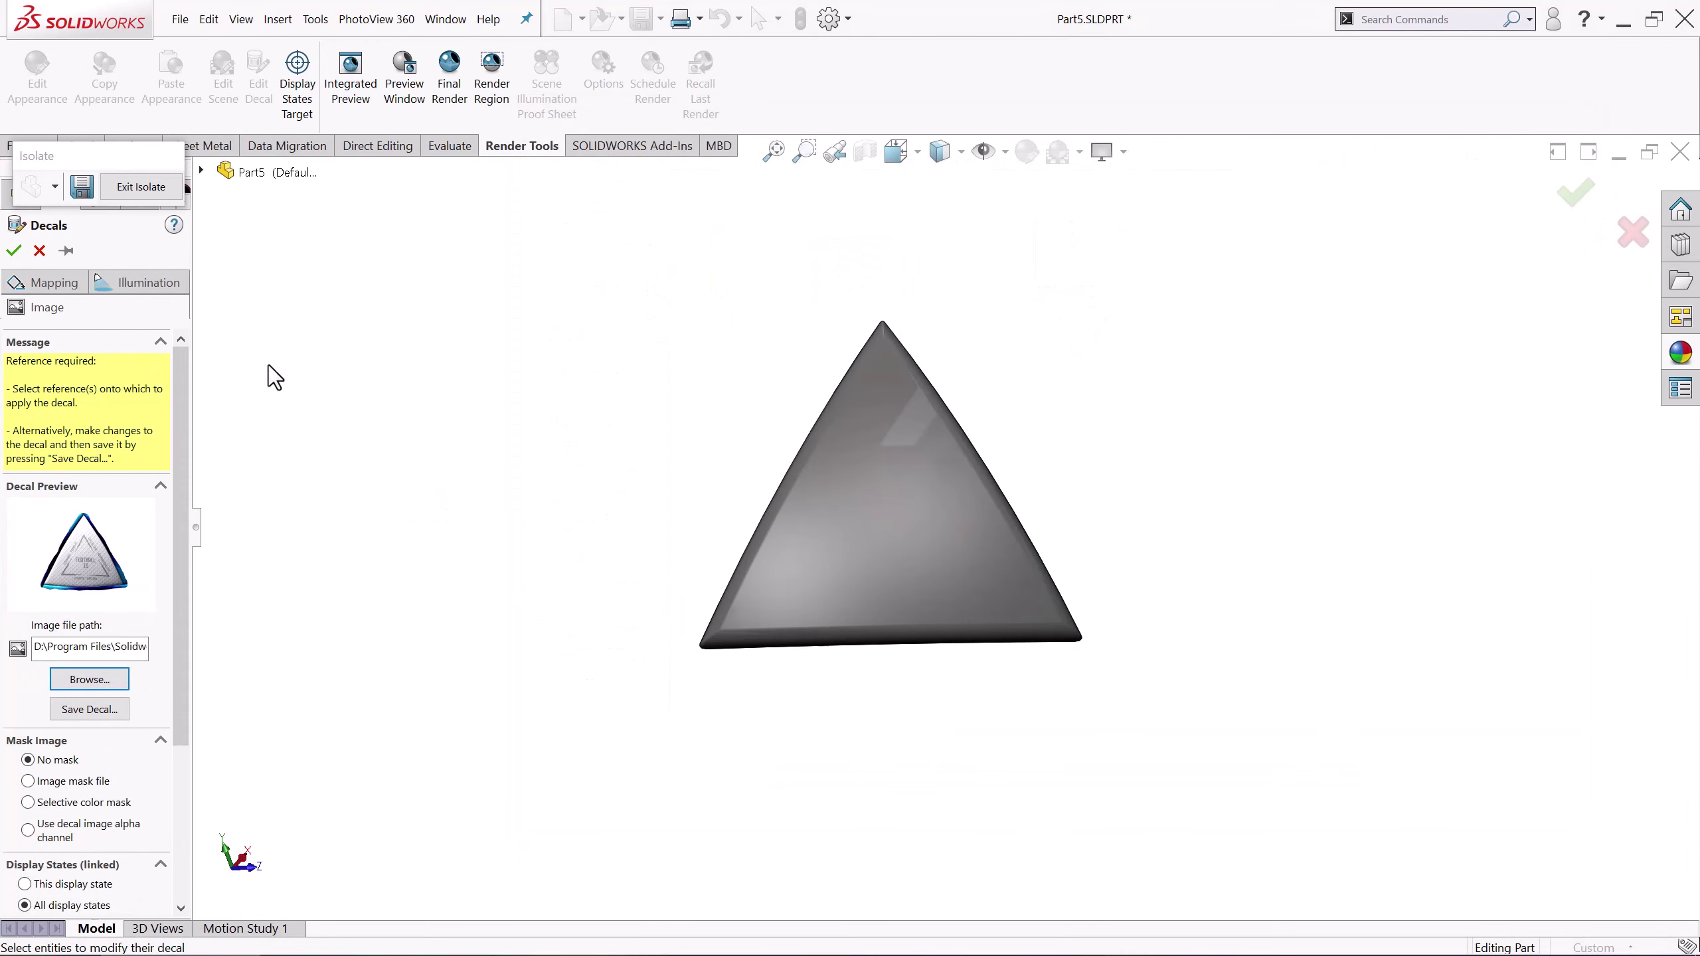
{"action": "left_click_drag", "start_coordinate": [1270, 806], "coordinate": [1271, 807]}
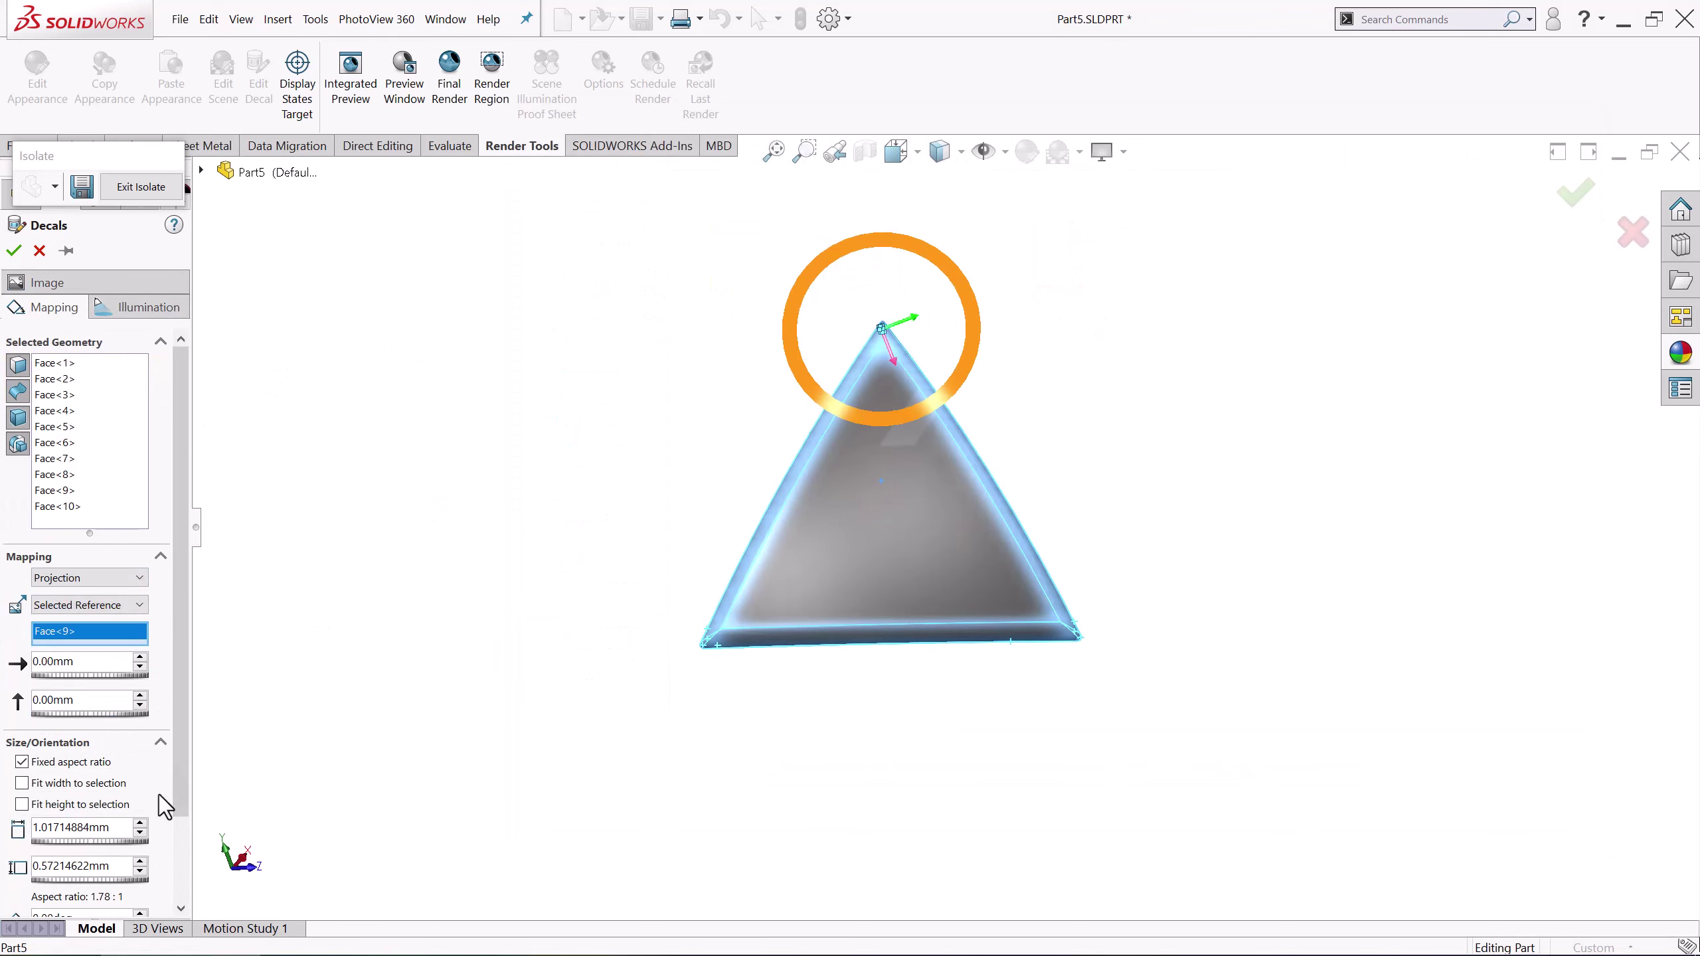
{"action": "type", "text": "140"}
{"action": "key", "text": "Return"}
Shift the decal down-left and settle its rotation at 71 degrees
{"action": "scroll", "coordinate": [140, 830], "scroll_direction": "down", "scroll_amount": 1}
{"action": "left_click", "coordinate": [140, 841]}
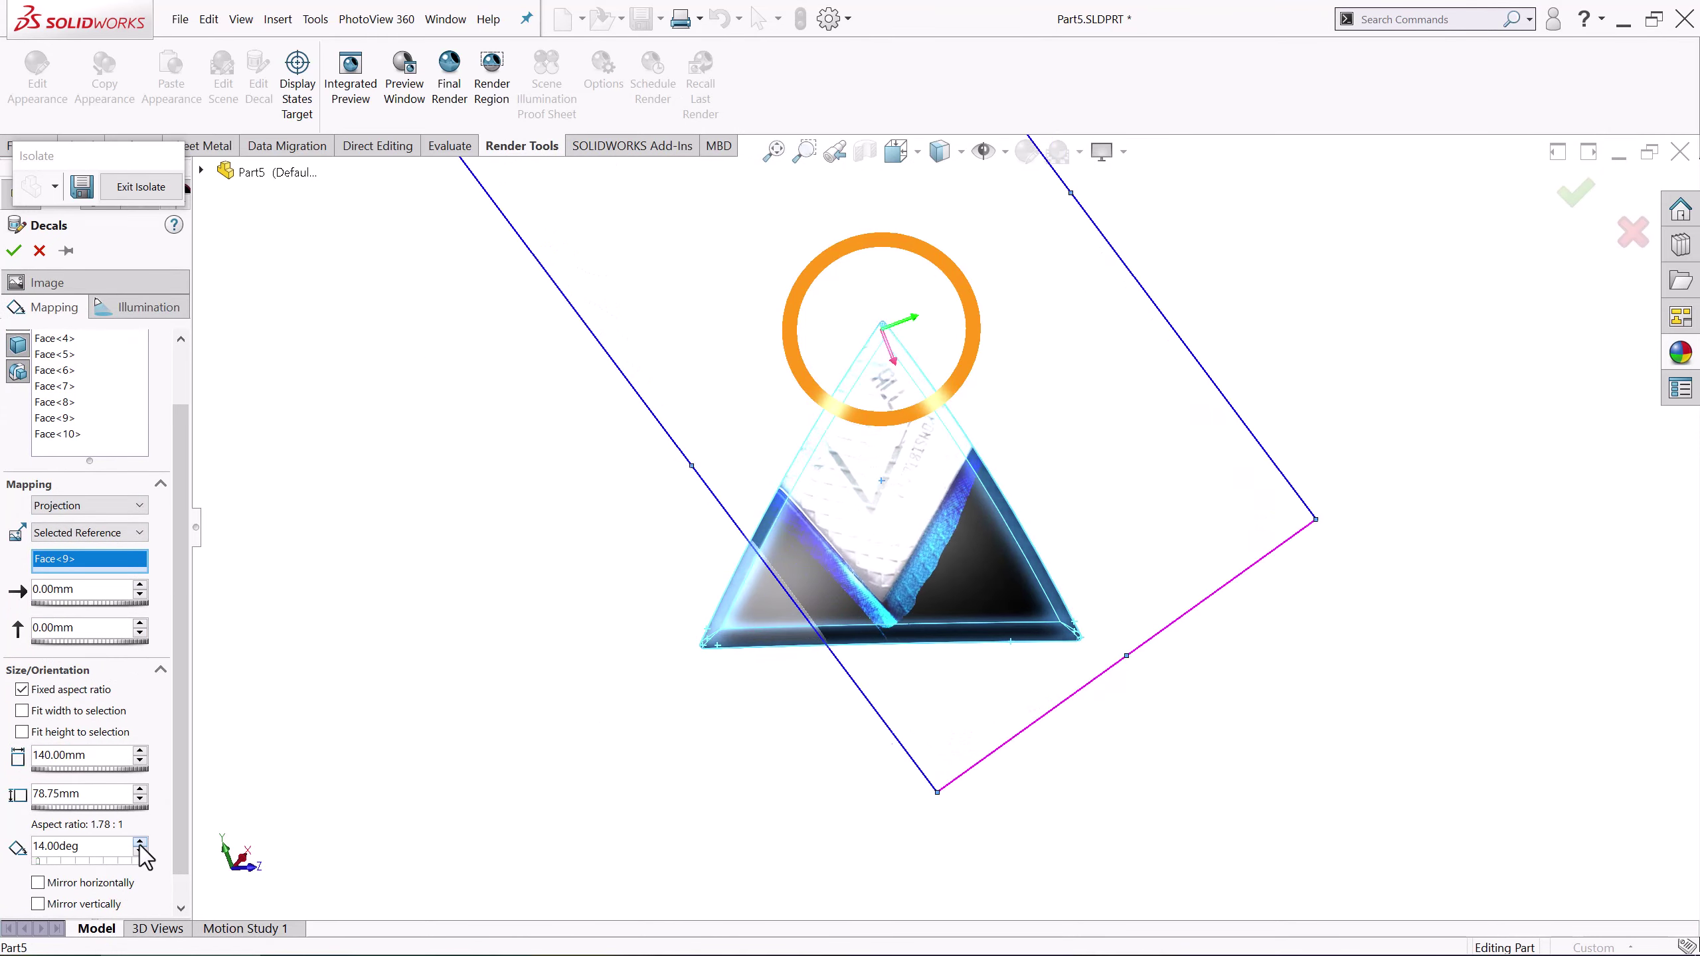
{"action": "left_click", "coordinate": [141, 841]}
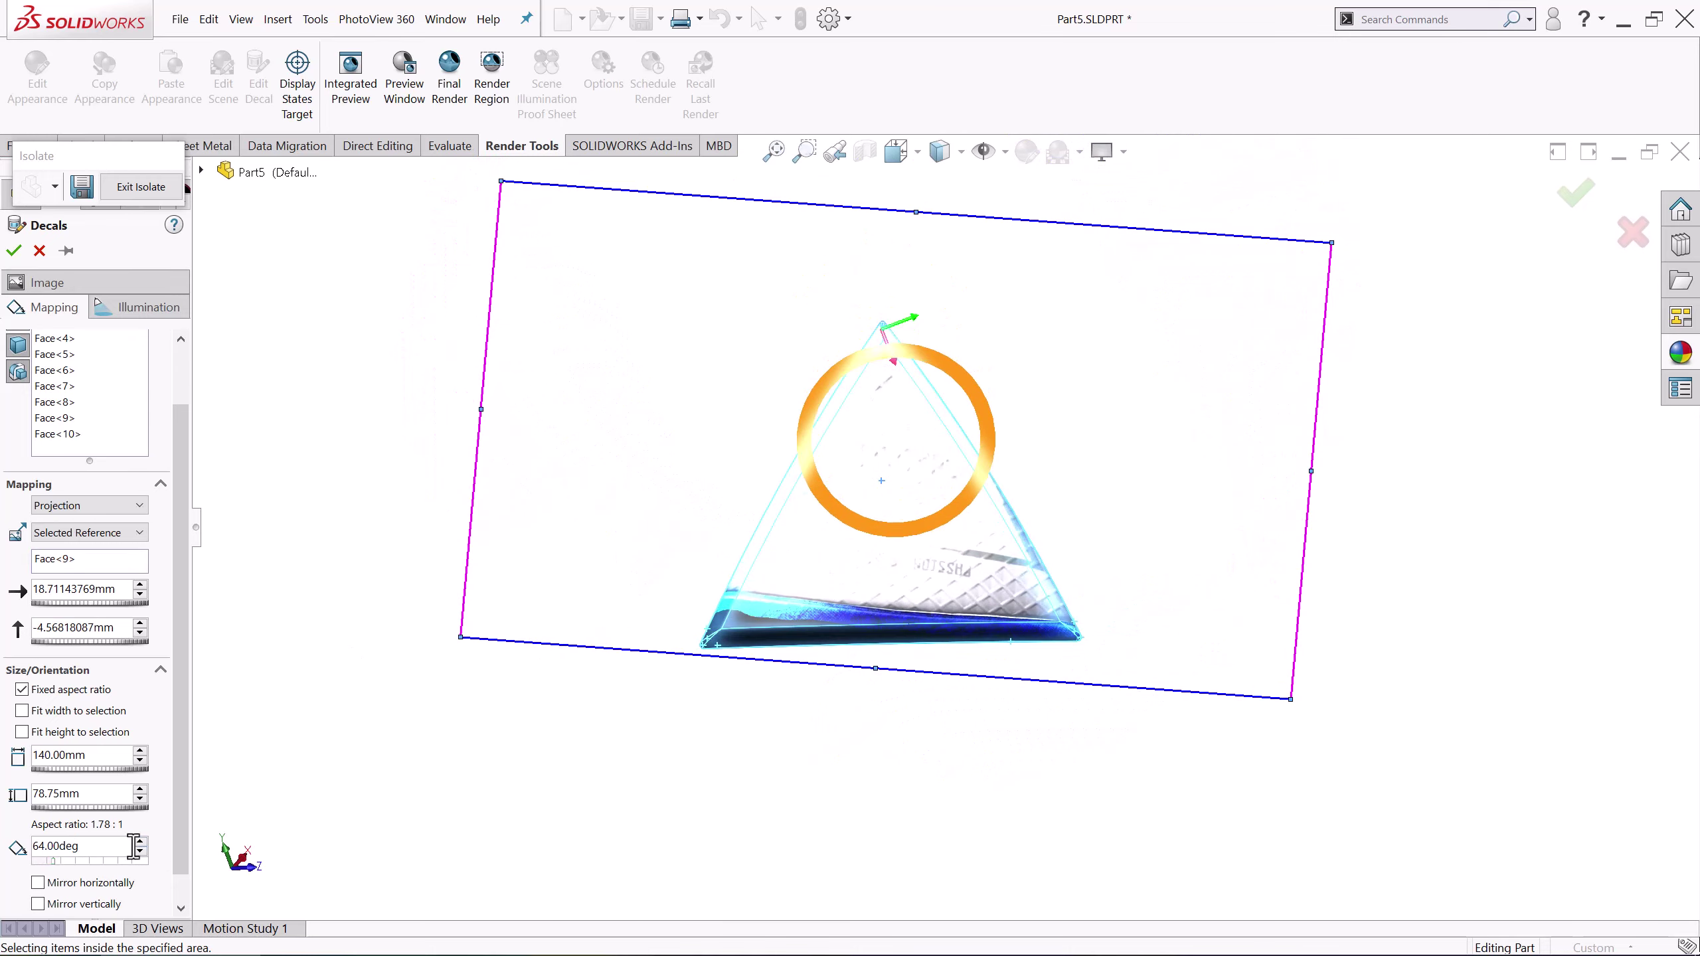
{"action": "left_click_drag", "start_coordinate": [602, 522], "coordinate": [583, 580]}
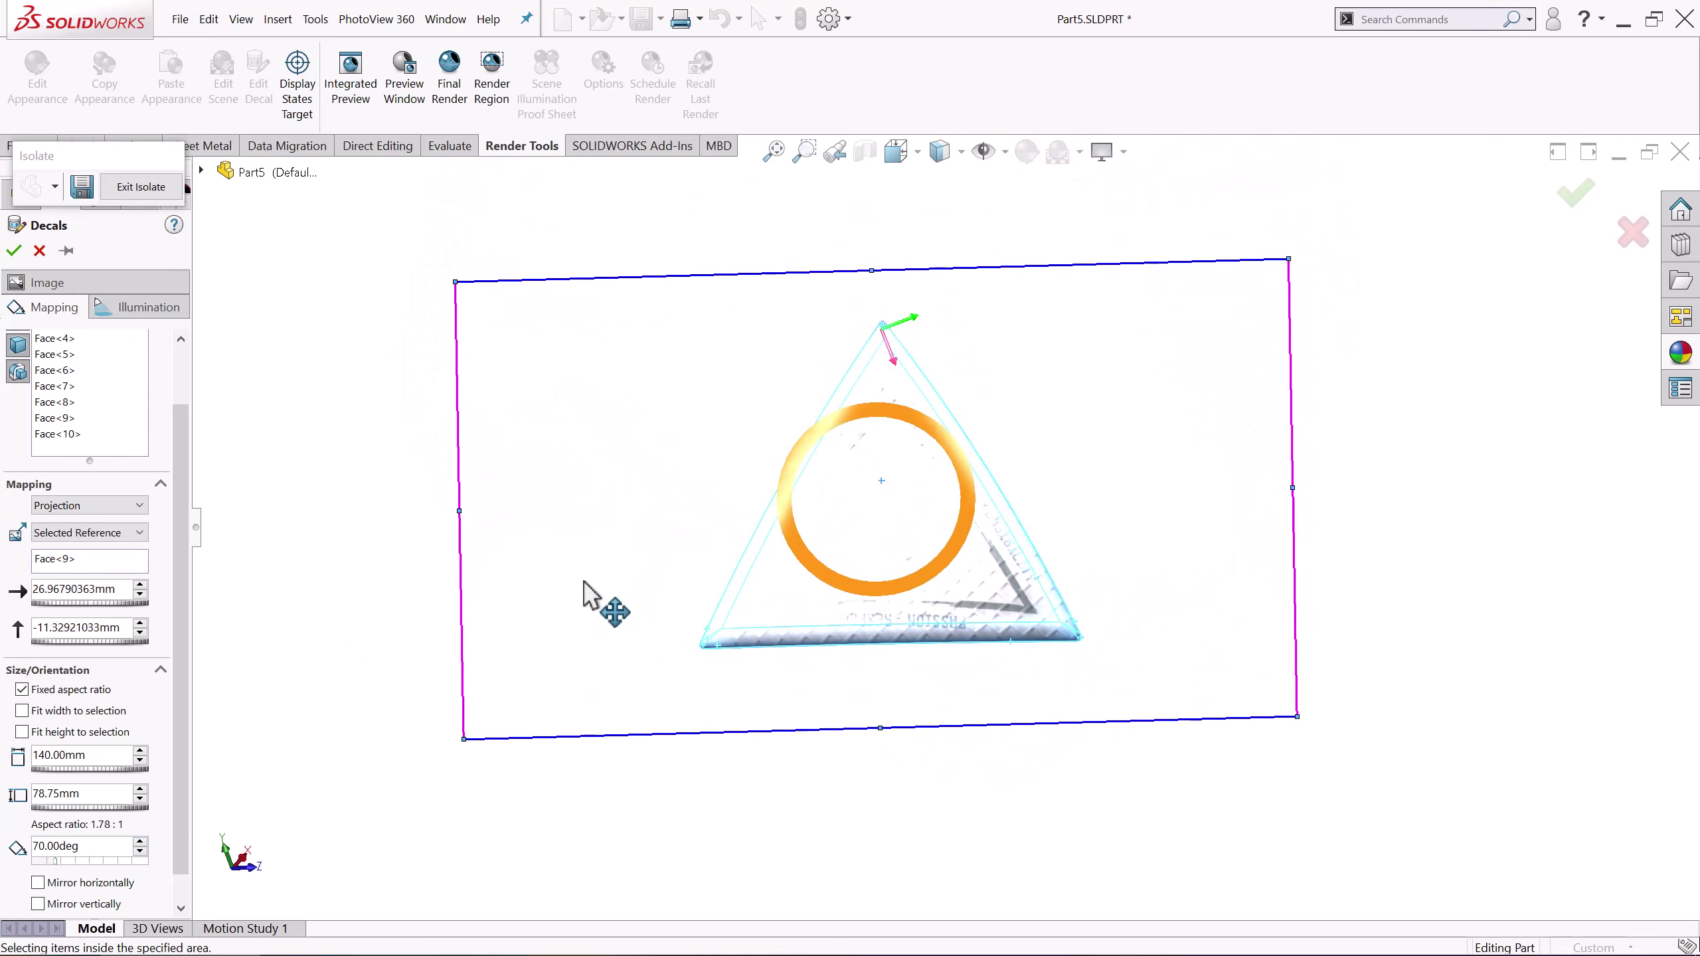
{"action": "left_click", "coordinate": [141, 841]}
{"action": "scroll", "coordinate": [897, 401], "scroll_direction": "down", "scroll_amount": 2}
{"action": "scroll", "coordinate": [902, 377], "scroll_direction": "down", "scroll_amount": 2}
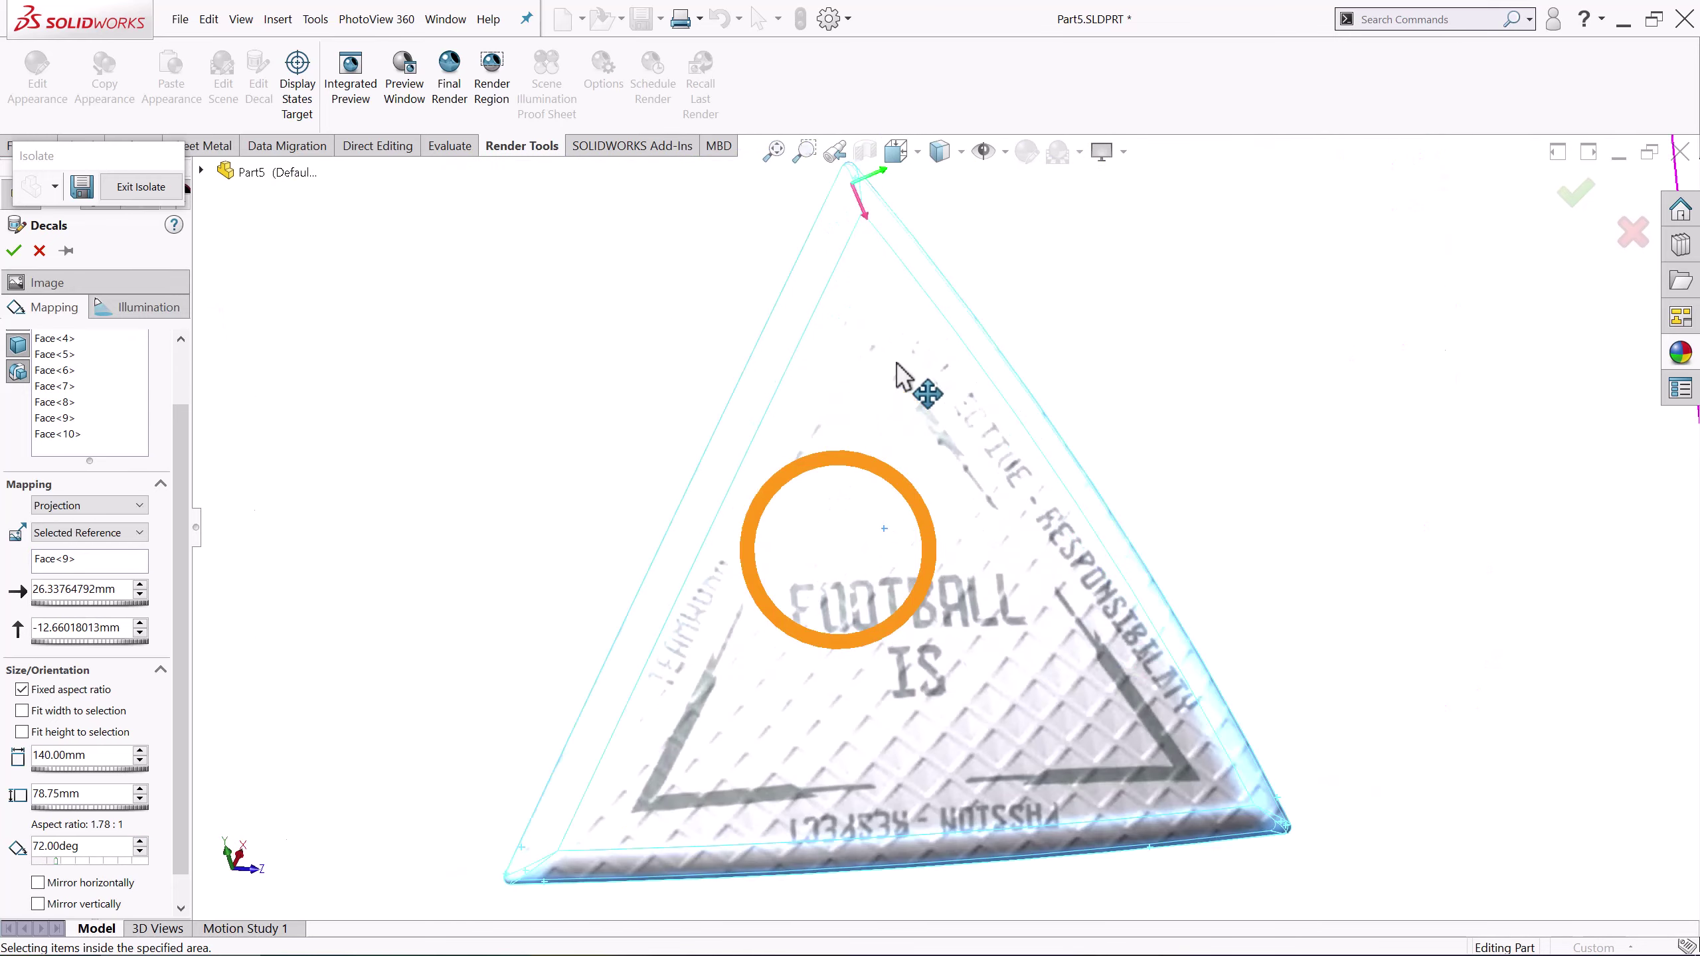
{"action": "middle_click_drag", "start_coordinate": [897, 363], "coordinate": [870, 435]}
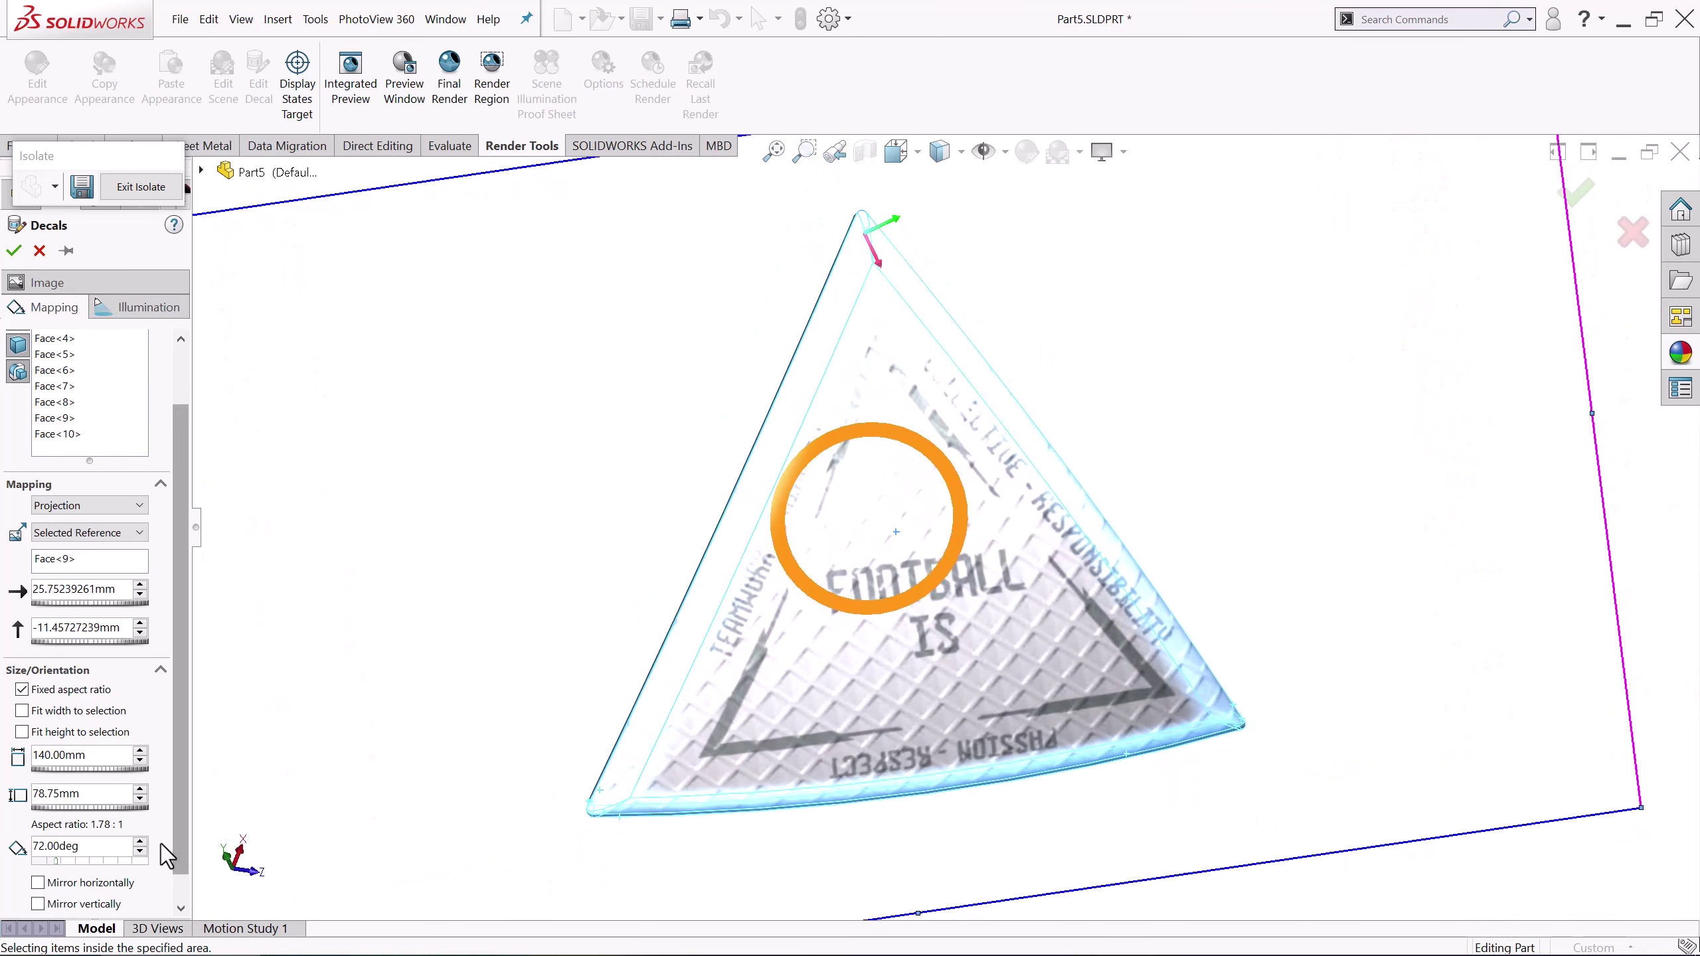
{"action": "left_click", "coordinate": [140, 851]}
Apply the 71° decal and return to the whole ball
{"action": "middle_click_drag", "start_coordinate": [970, 535], "coordinate": [1017, 576]}
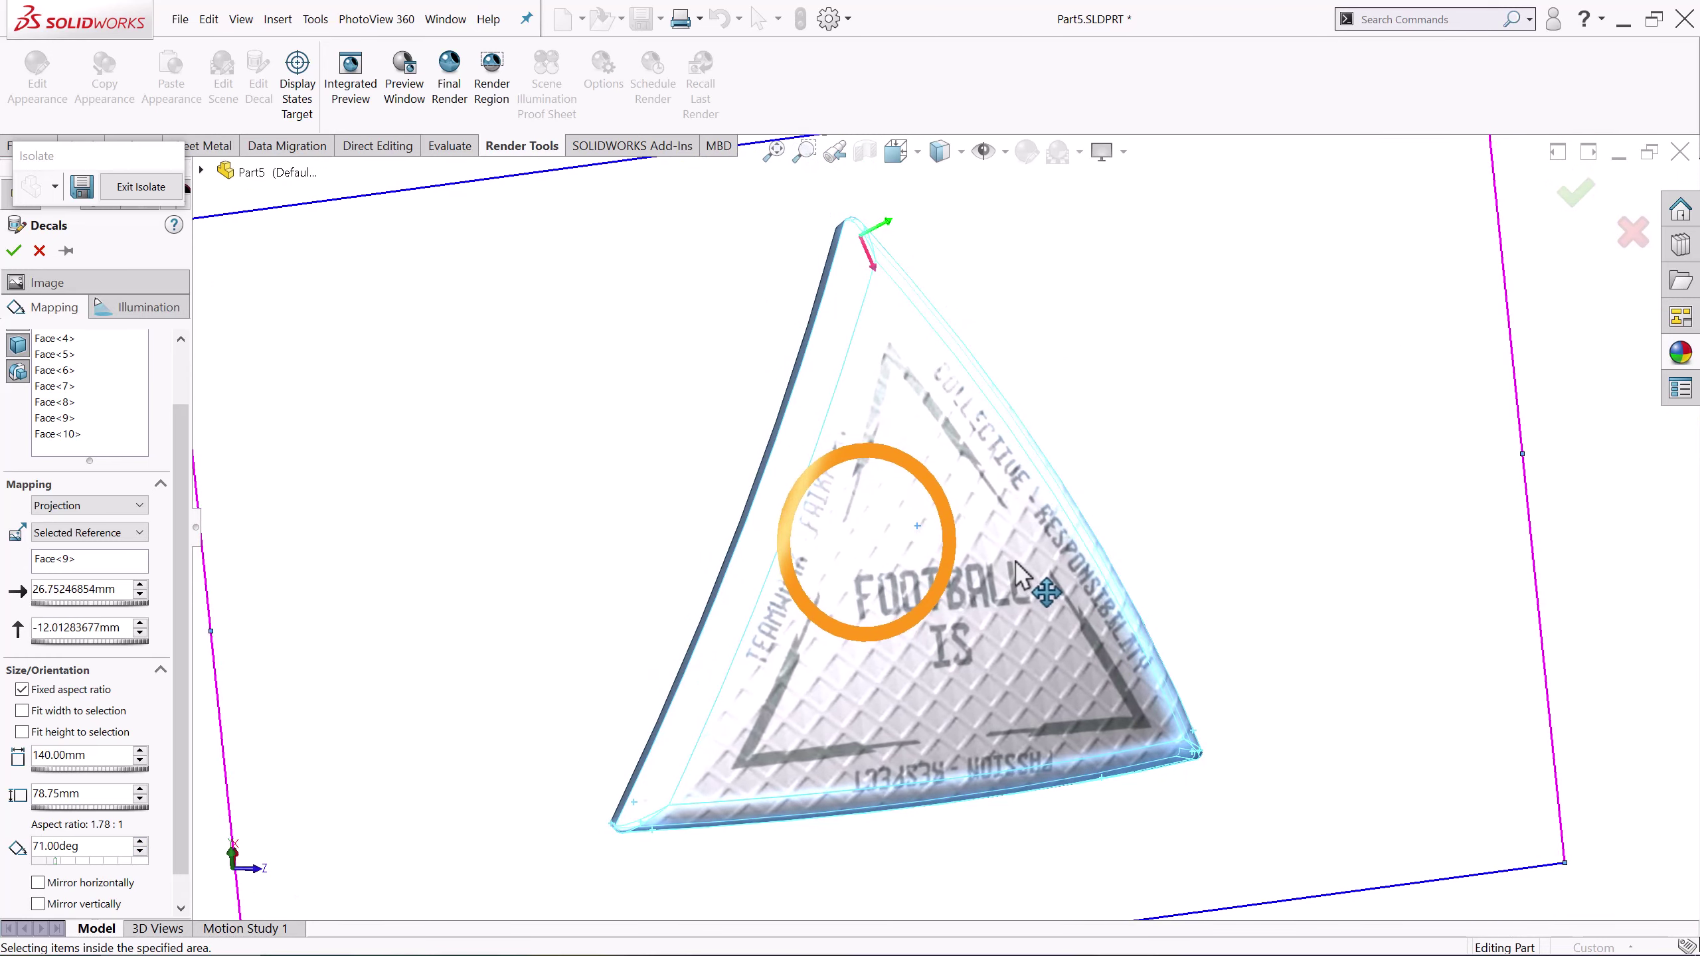
{"action": "scroll", "coordinate": [1014, 572], "scroll_direction": "up", "scroll_amount": 3}
{"action": "left_click", "coordinate": [13, 251]}
{"action": "middle_click_drag", "start_coordinate": [831, 395], "coordinate": [781, 715]}
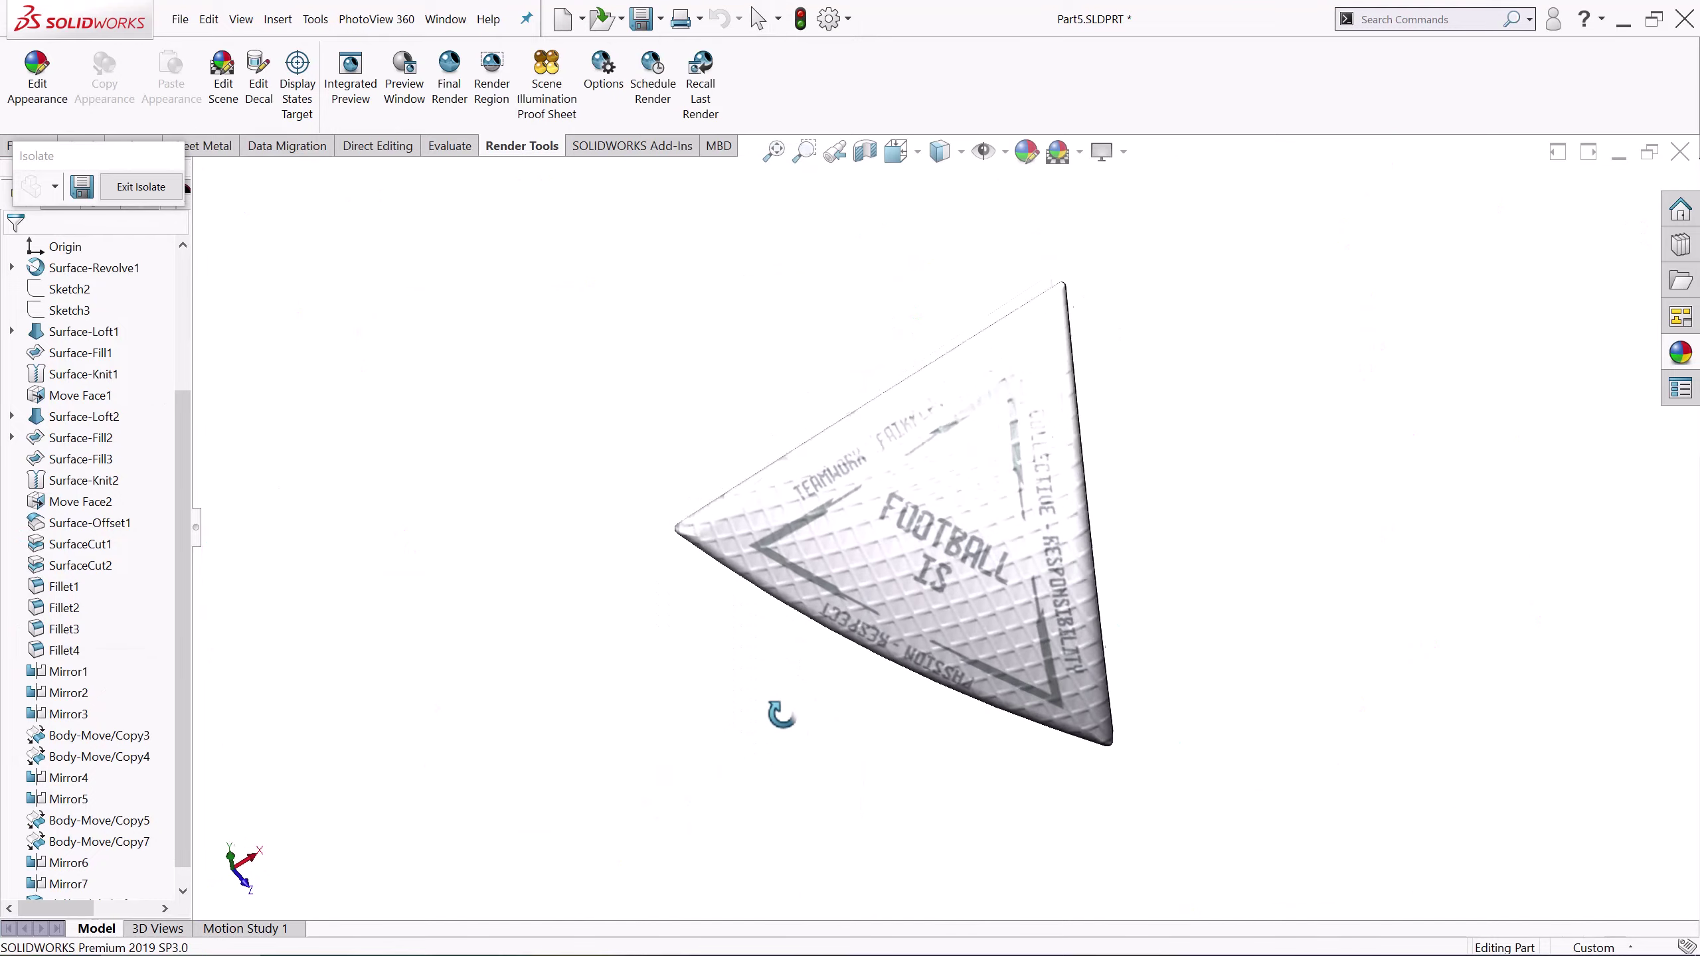
{"action": "left_click", "coordinate": [143, 187]}
Isolate the next triangular panel on its own
{"action": "scroll", "coordinate": [897, 401], "scroll_direction": "down", "scroll_amount": 3}
{"action": "right_click", "coordinate": [898, 375]}
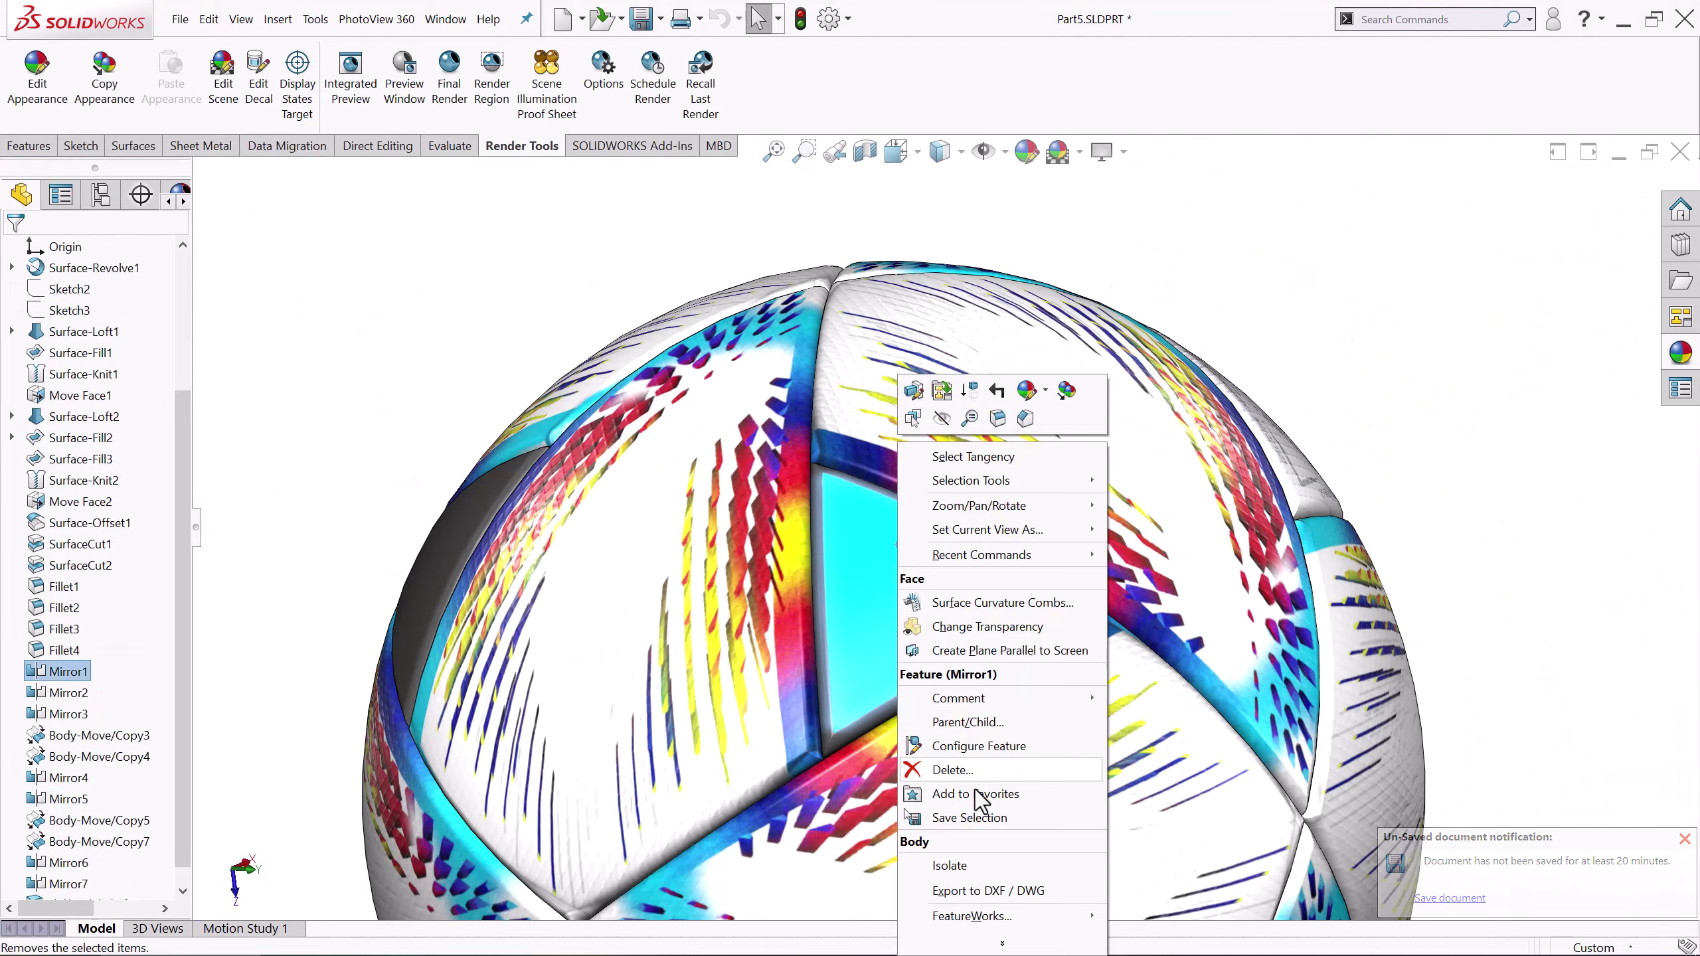
{"action": "left_click", "coordinate": [949, 865]}
{"action": "middle_click_drag", "start_coordinate": [948, 653], "coordinate": [948, 690]}
Start a decal with the emblem image on the triangle body, sized 140 mm
{"action": "left_click", "coordinate": [258, 73]}
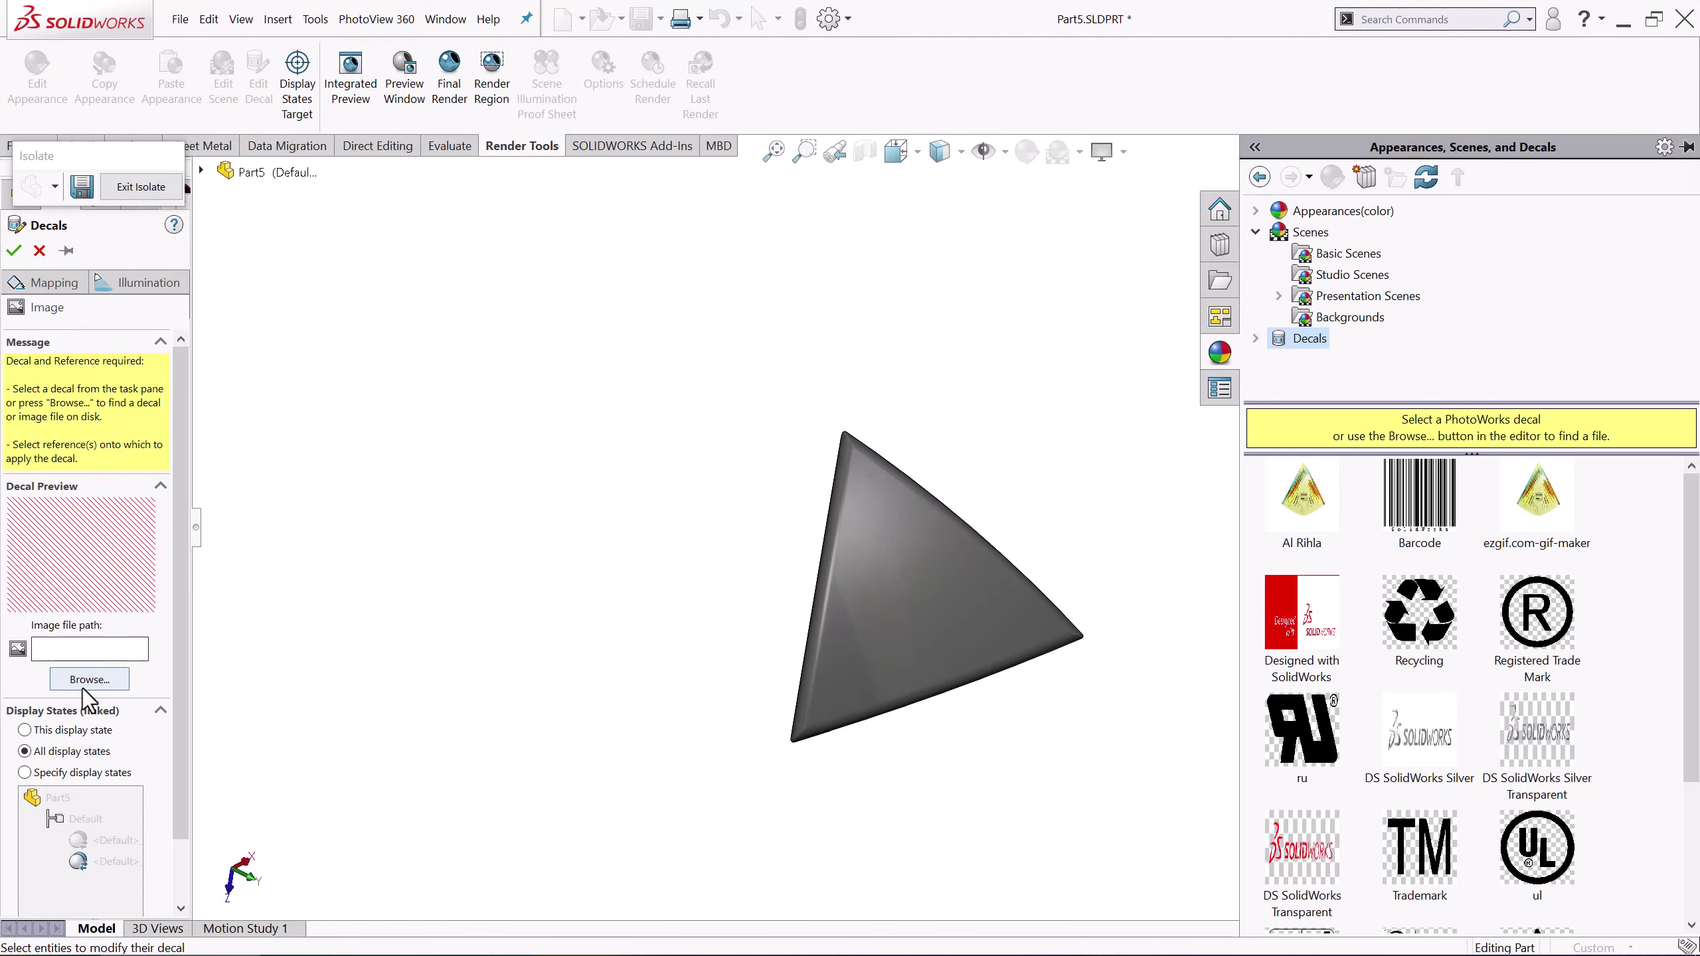
{"action": "left_click", "coordinate": [82, 689]}
{"action": "left_click", "coordinate": [963, 268]}
{"action": "left_click", "coordinate": [1430, 808]}
{"action": "left_click", "coordinate": [45, 294]}
{"action": "left_click", "coordinate": [911, 596]}
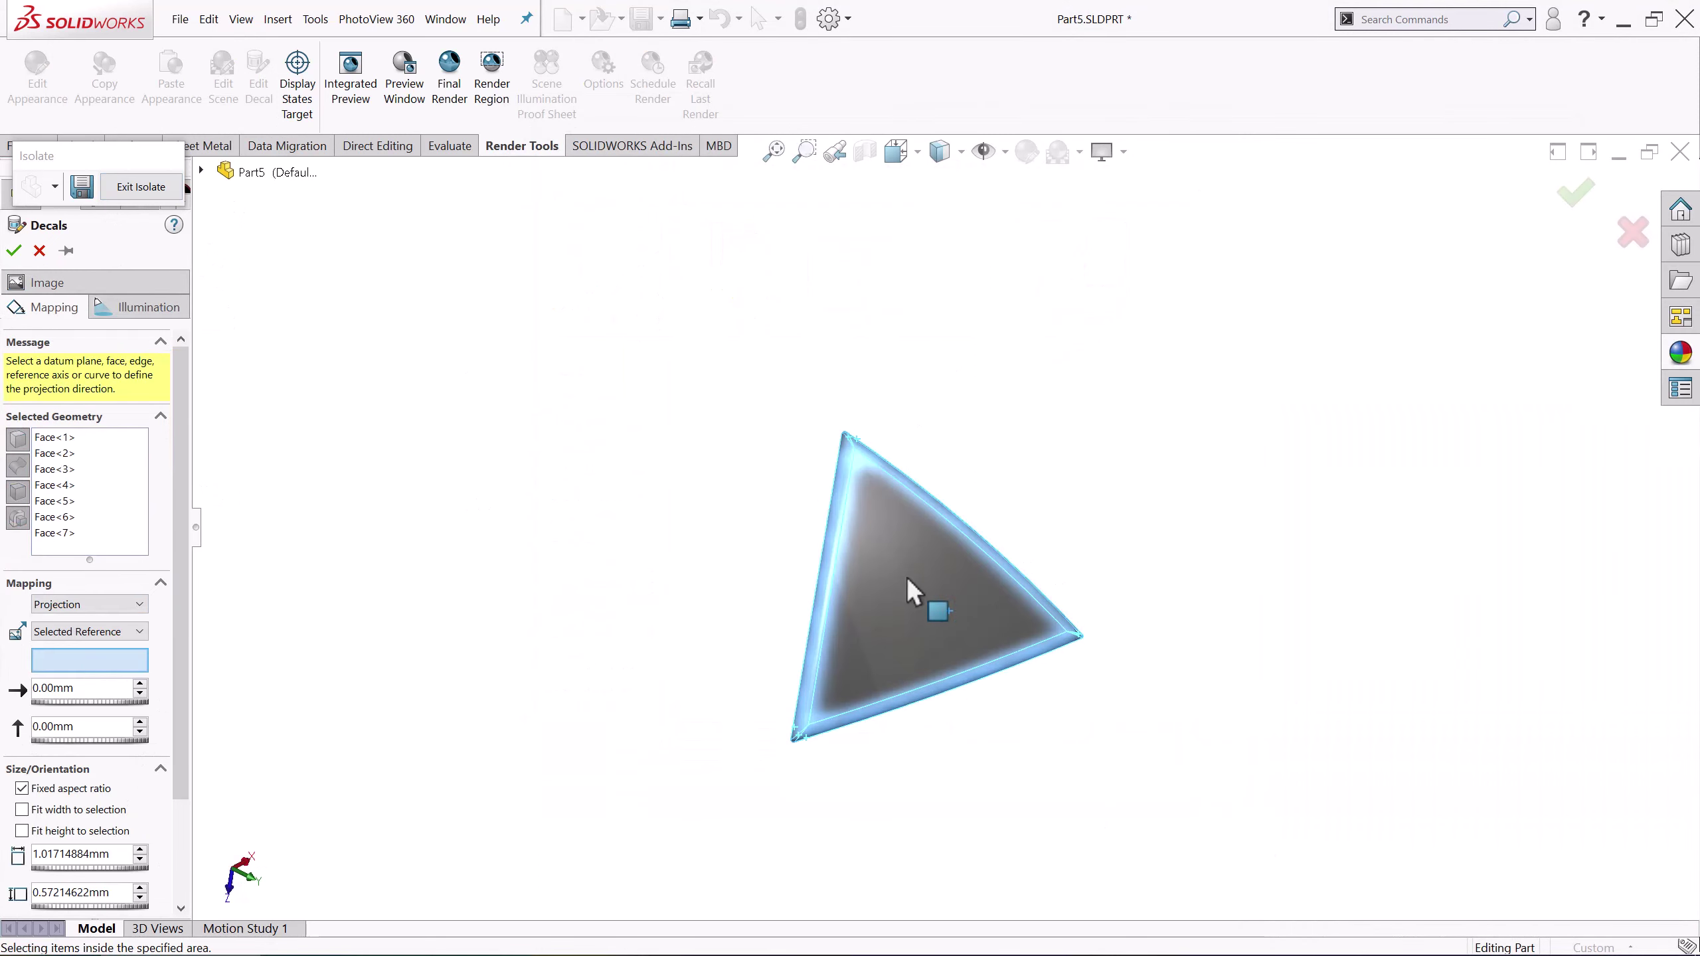
{"action": "type", "text": "140"}
{"action": "key", "text": "Return"}
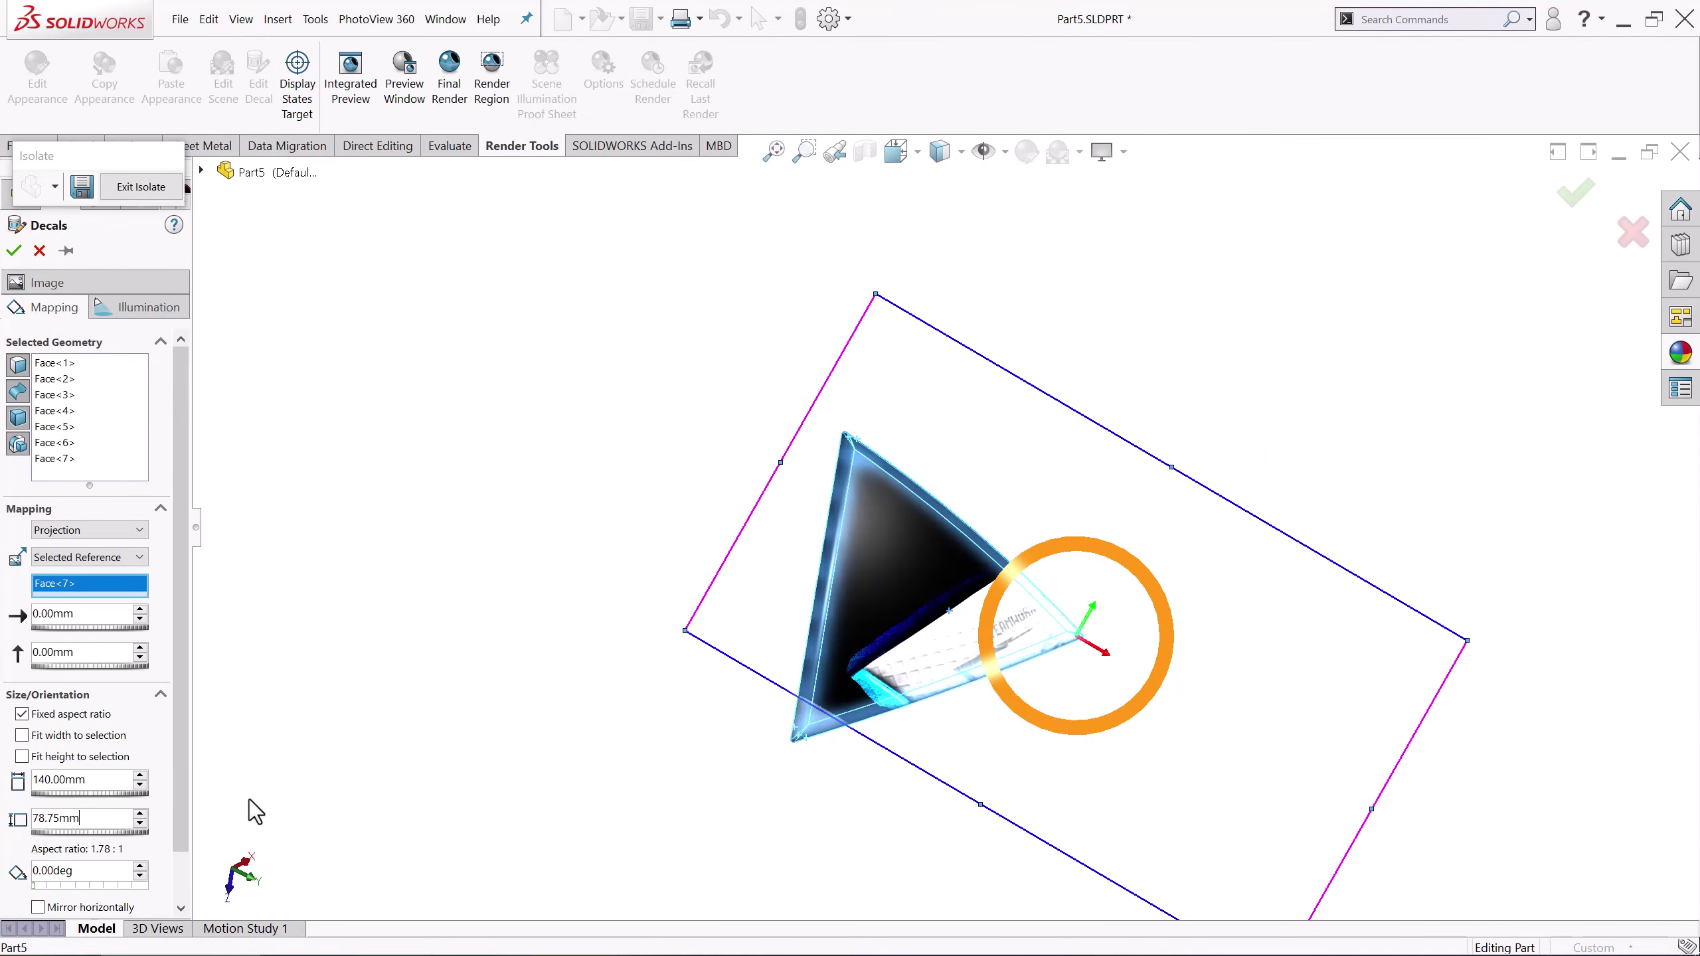
Move the decal up-left, turn it to 50°, apply it and show the full ball
{"action": "left_click_drag", "start_coordinate": [928, 662], "coordinate": [806, 582]}
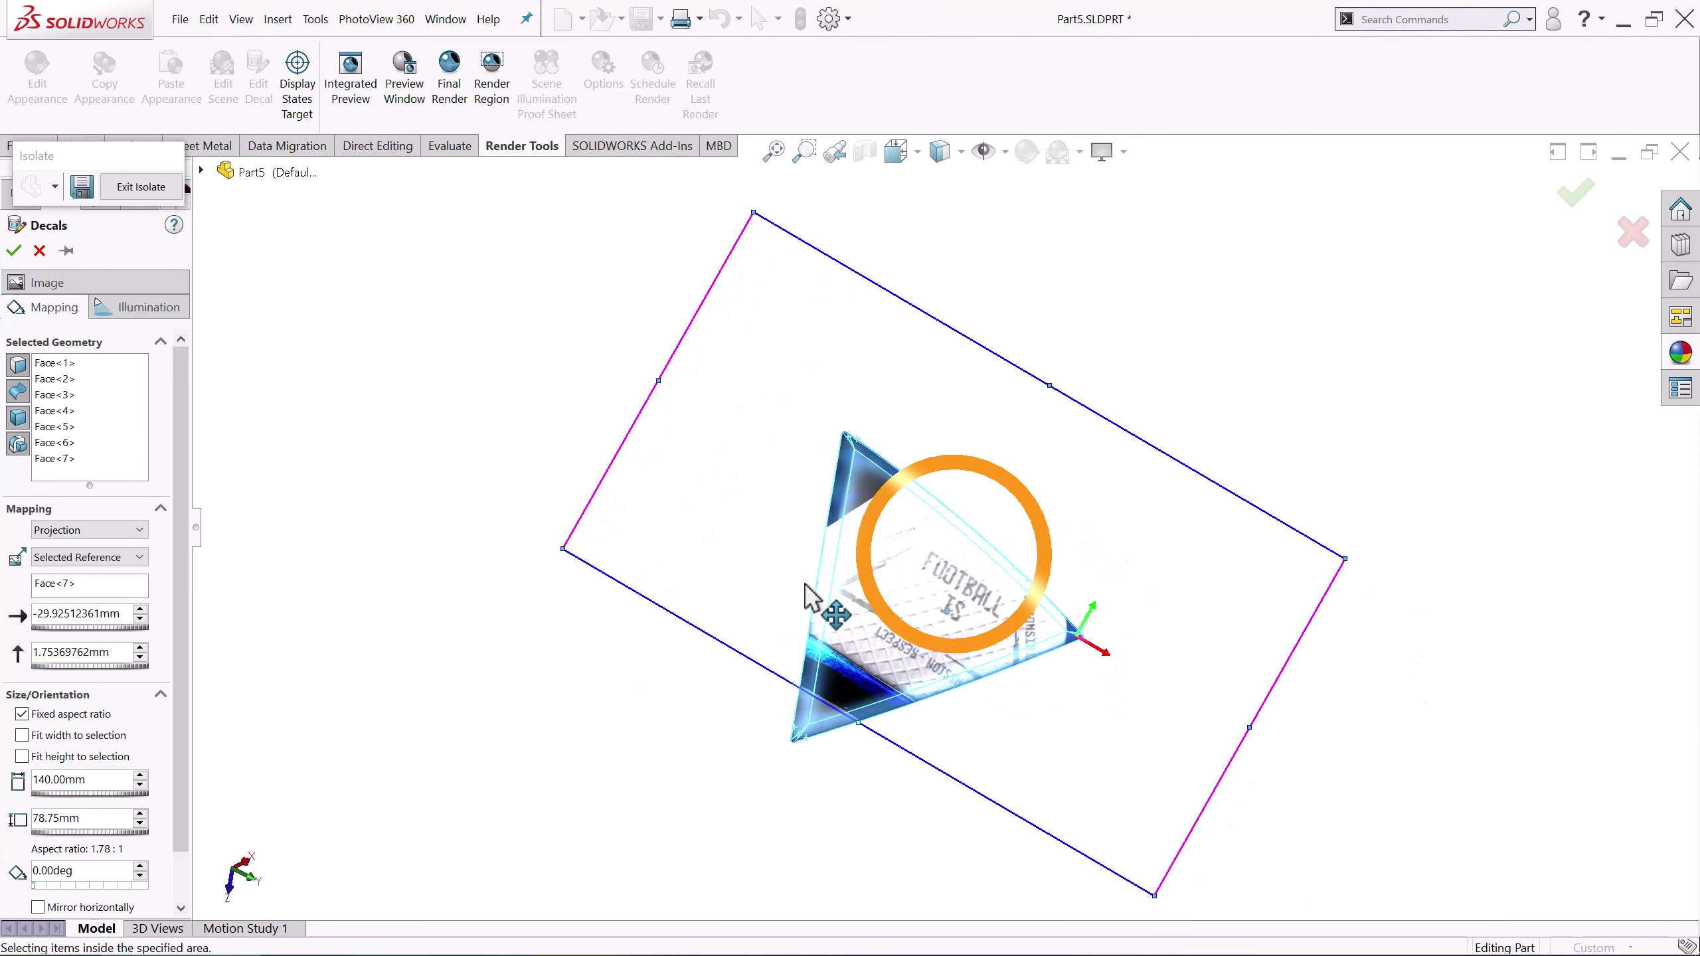
{"action": "left_click", "coordinate": [140, 867]}
{"action": "left_click", "coordinate": [140, 866]}
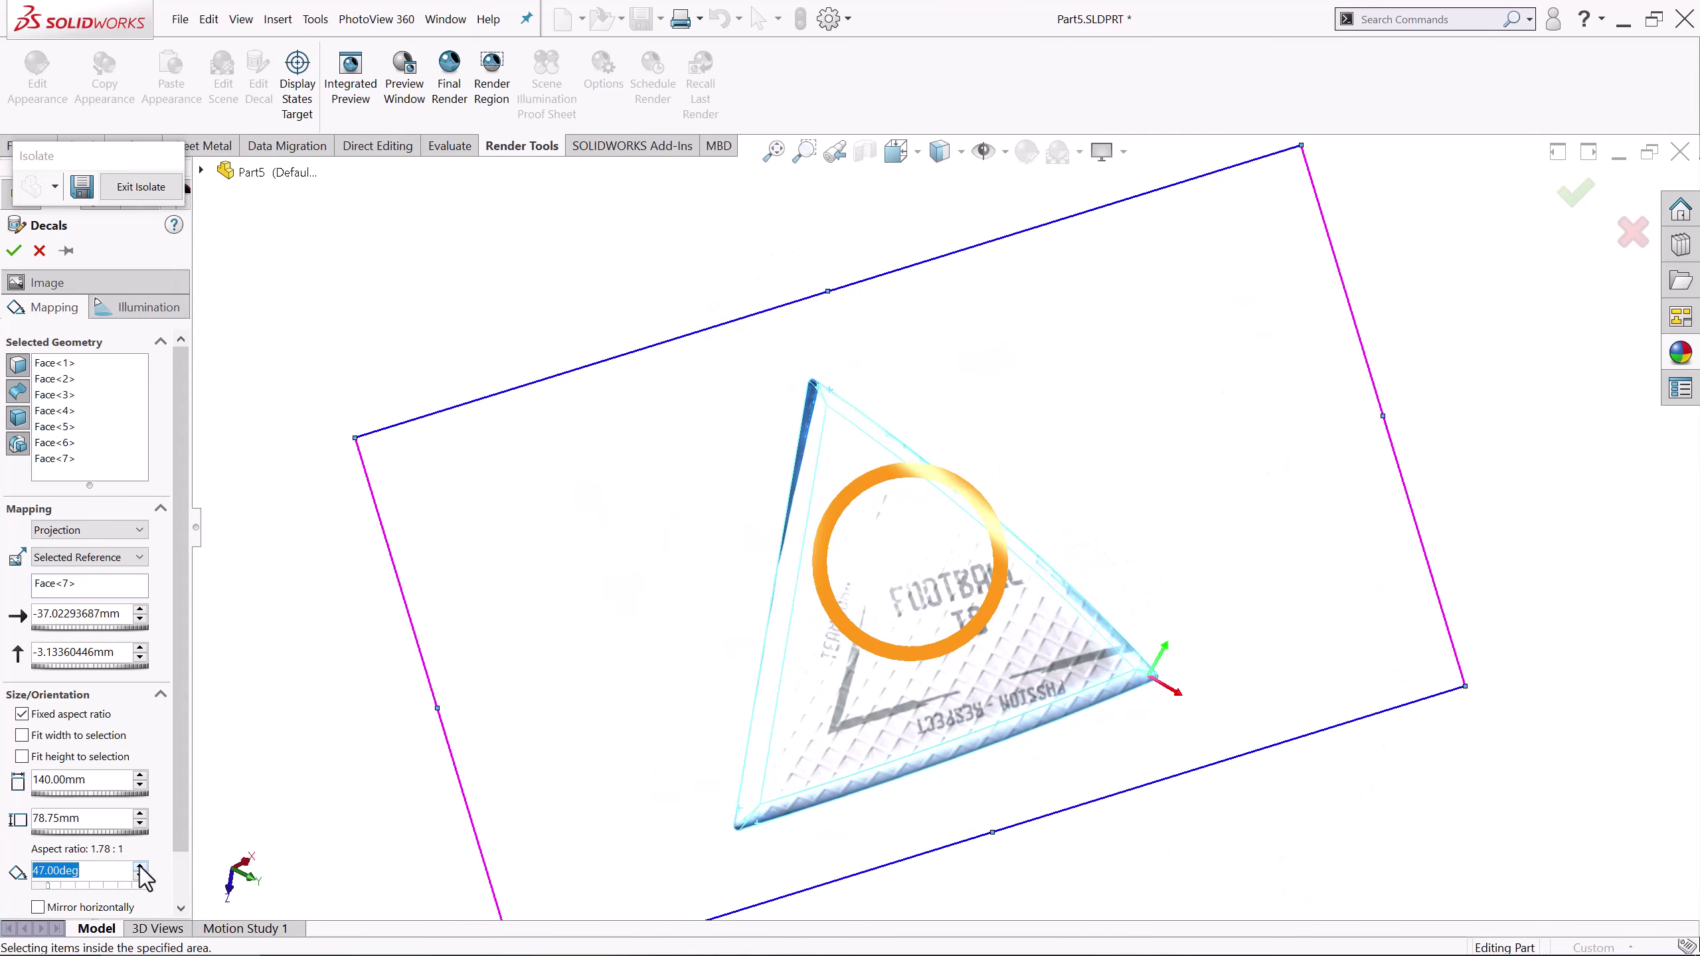
{"action": "left_click", "coordinate": [140, 866]}
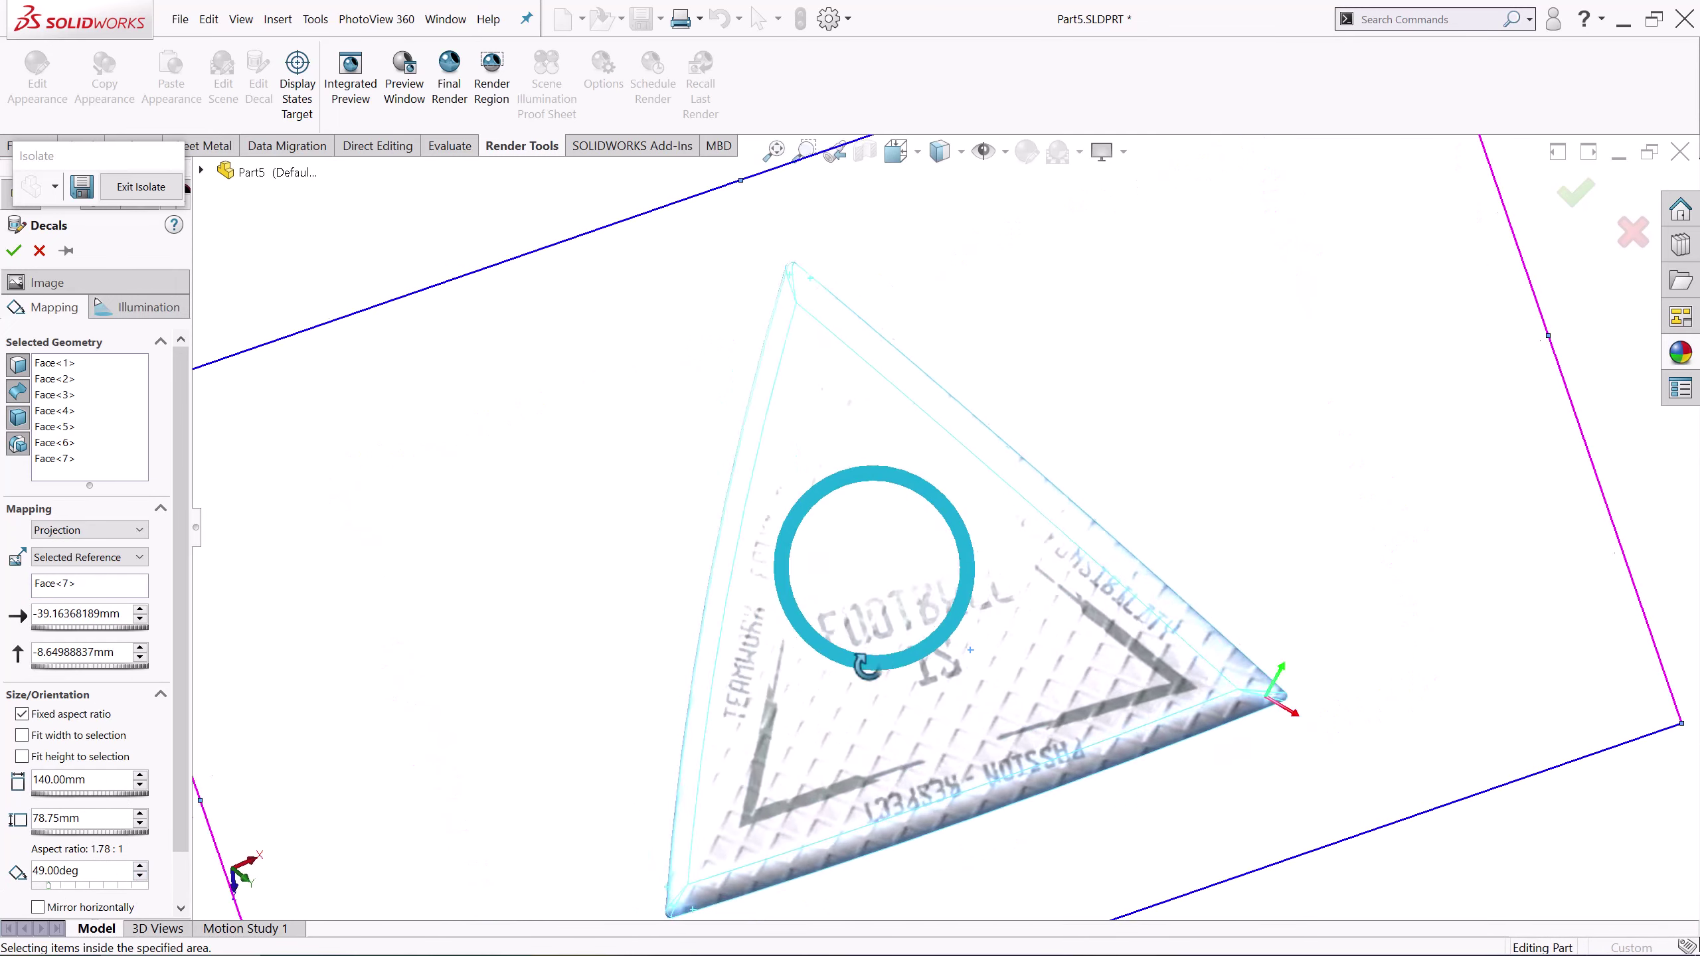
{"action": "mouse_move", "coordinate": [979, 718]}
{"action": "middle_mouse_down"}
{"action": "mouse_move", "coordinate": [1000, 736]}
{"action": "mouse_move", "coordinate": [763, 705]}
{"action": "middle_mouse_up"}
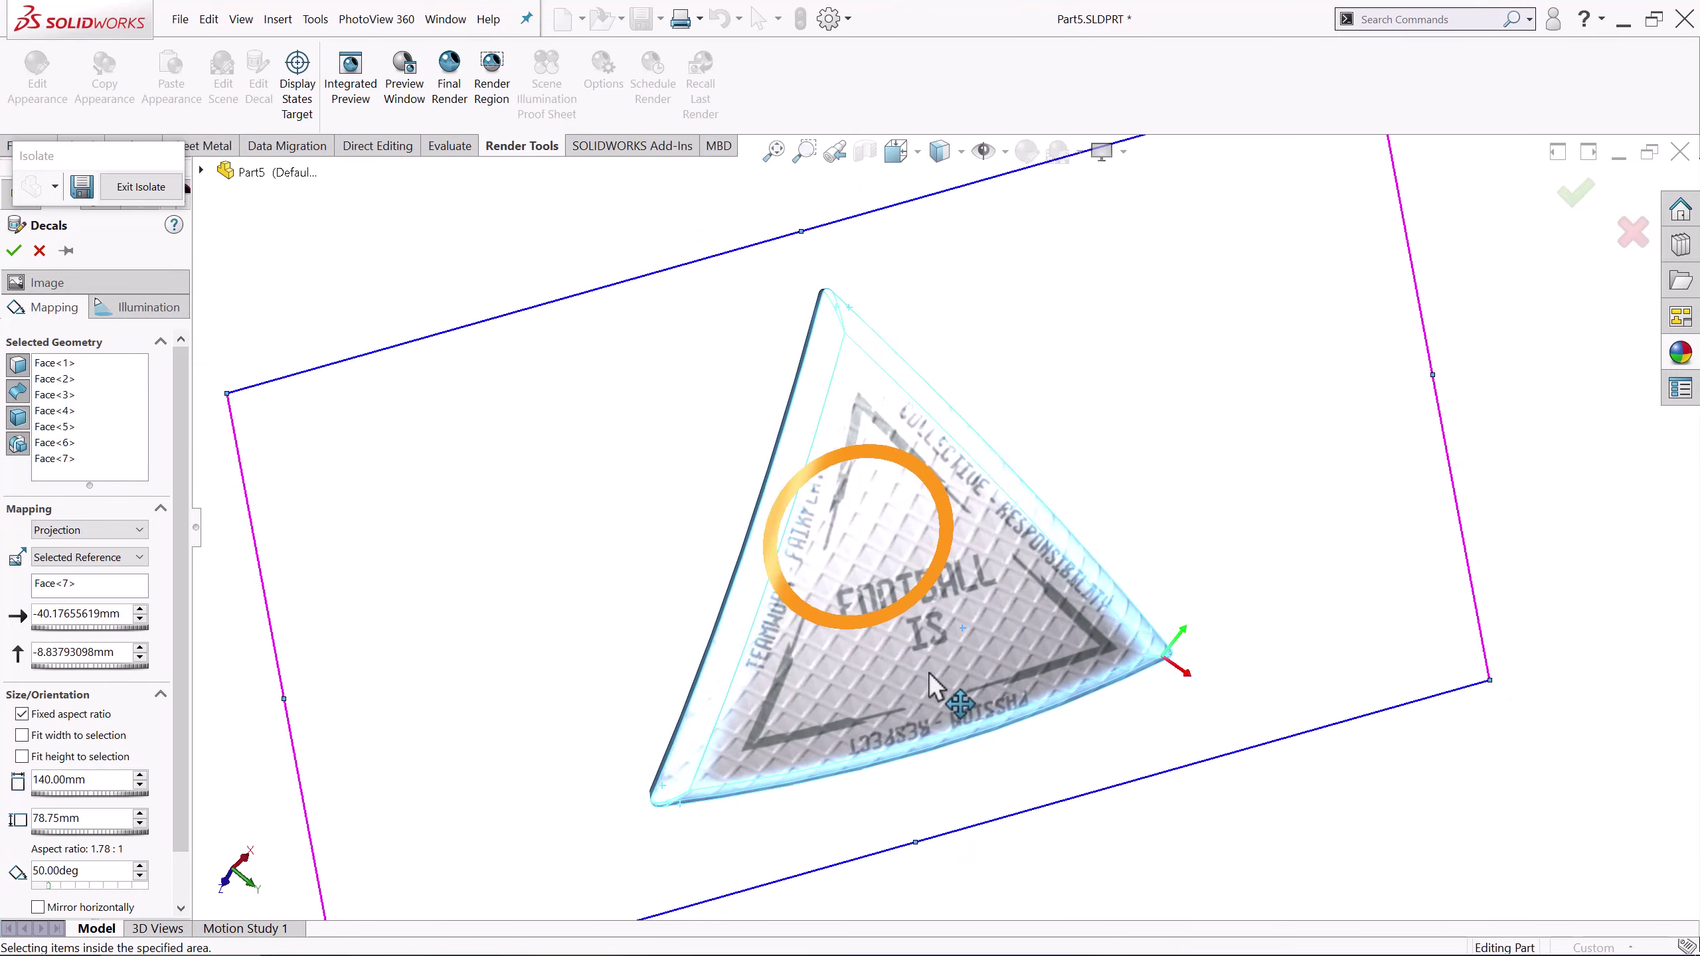
{"action": "left_click", "coordinate": [14, 250]}
{"action": "left_click", "coordinate": [141, 186]}
Turn the ball and isolate another triangular panel
{"action": "middle_click_drag", "start_coordinate": [705, 439], "coordinate": [869, 402]}
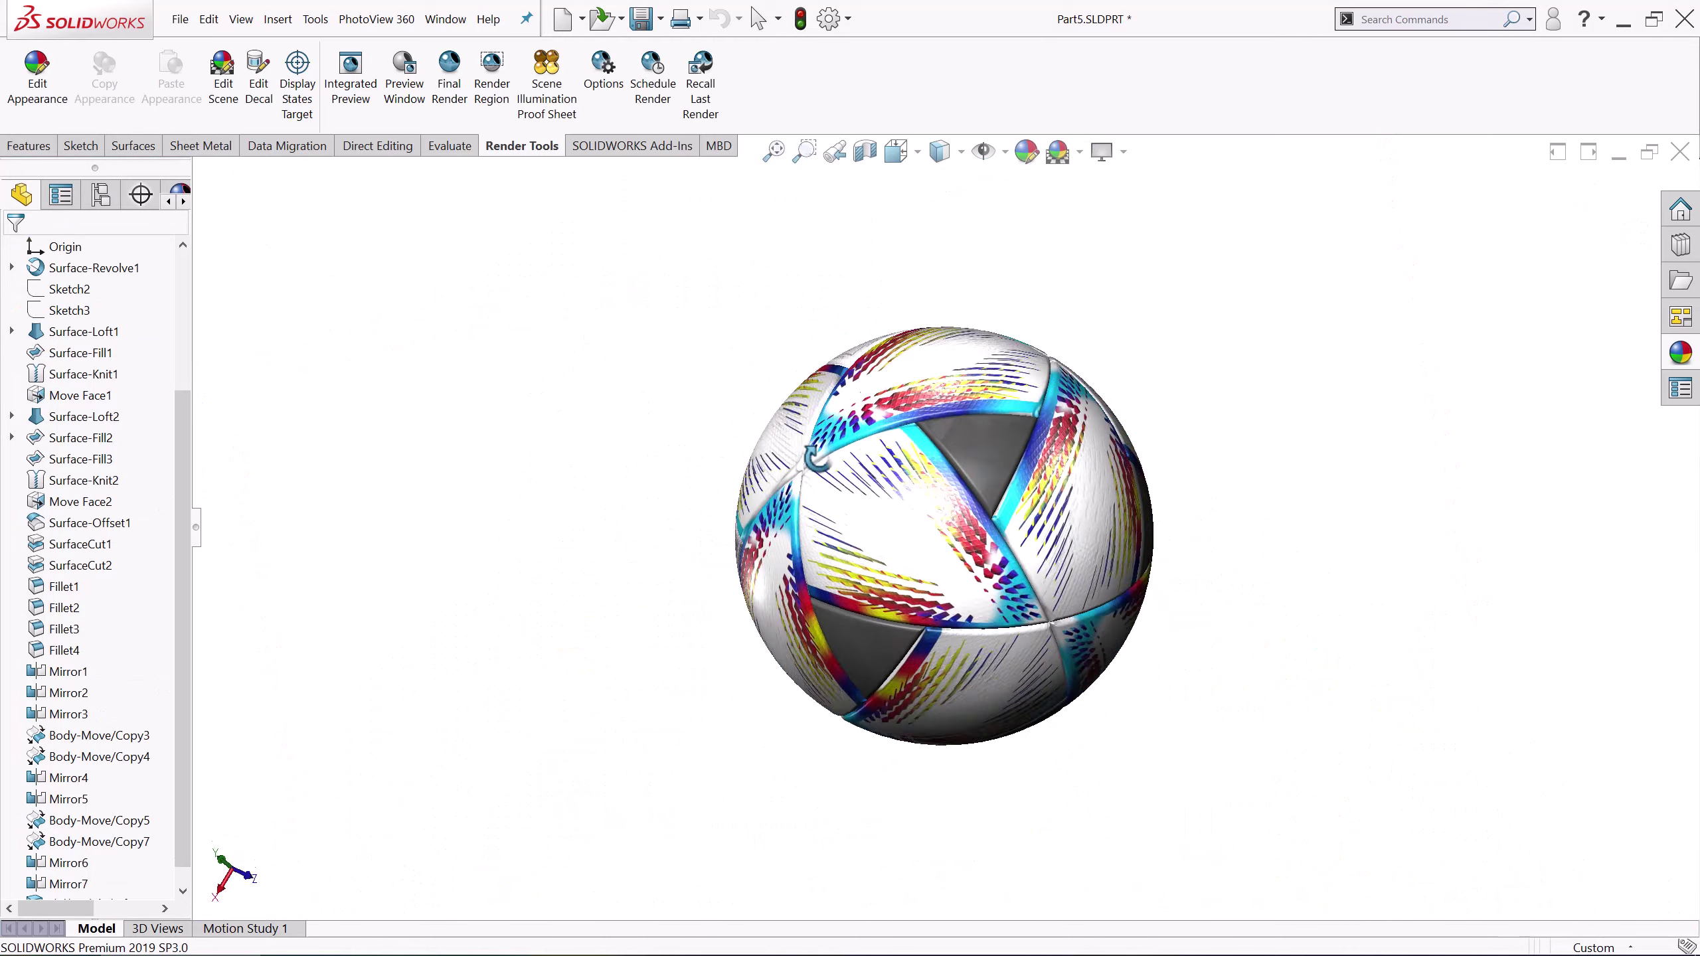
{"action": "right_click", "coordinate": [997, 362]}
{"action": "left_click", "coordinate": [1059, 814]}
Apply the 140 mm emblem decal at 50° to all faces of that panel
{"action": "left_click", "coordinate": [258, 77]}
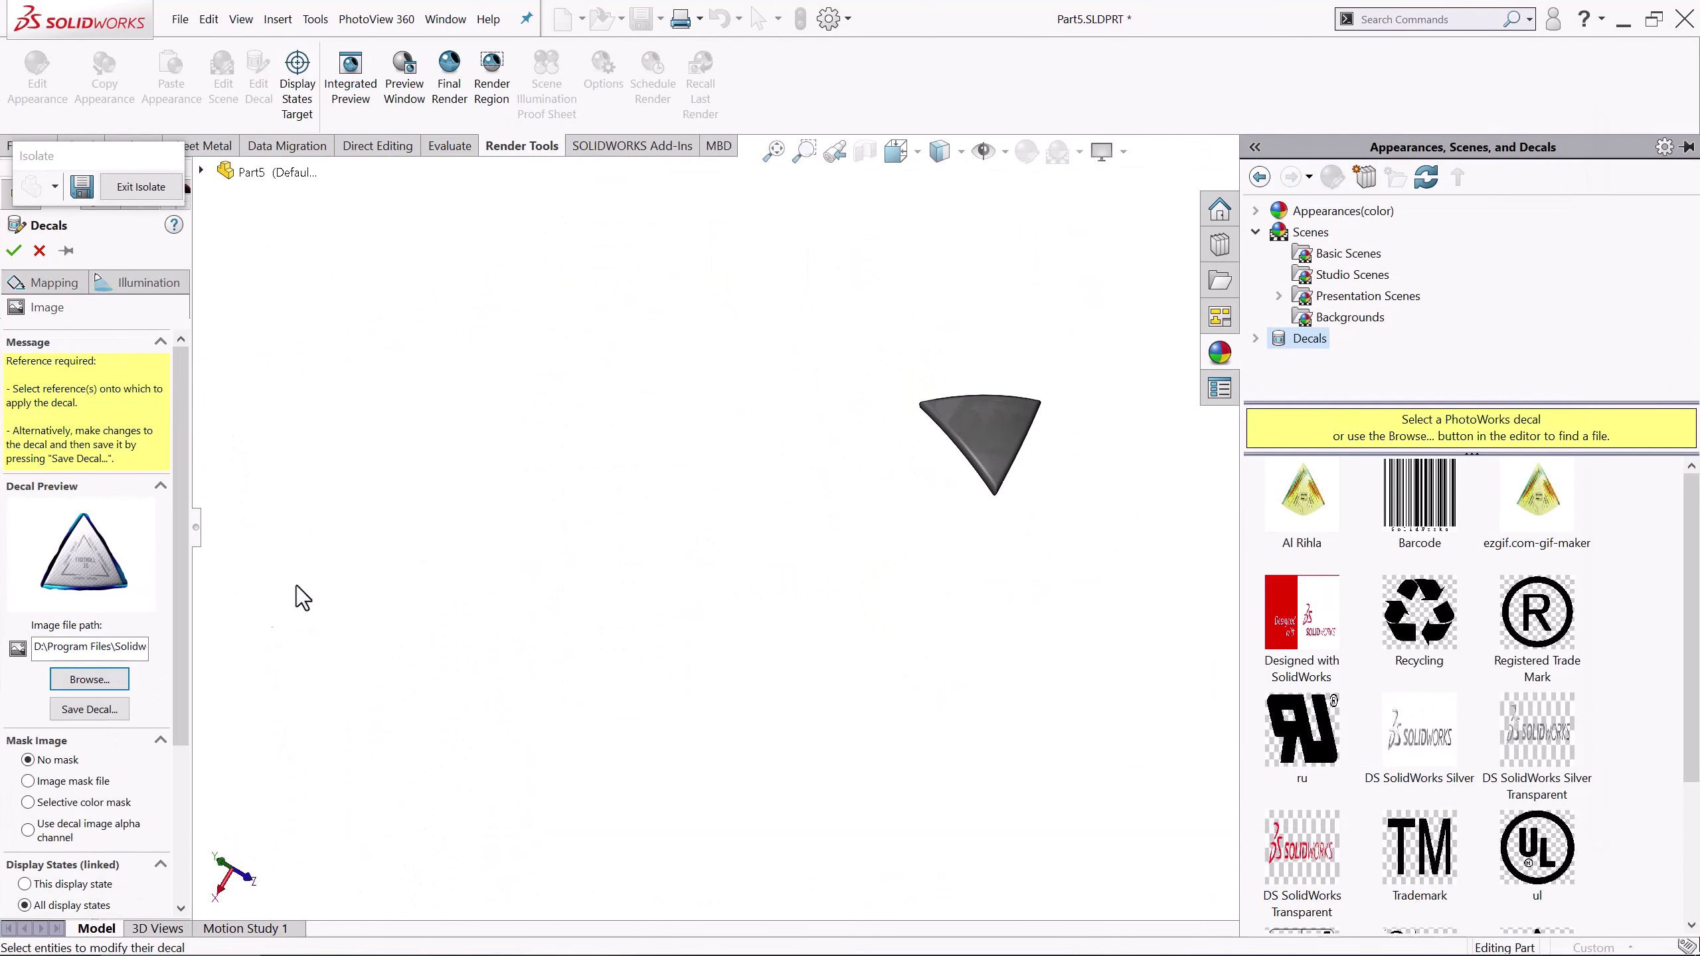
{"action": "left_click_drag", "start_coordinate": [592, 260], "coordinate": [1445, 687]}
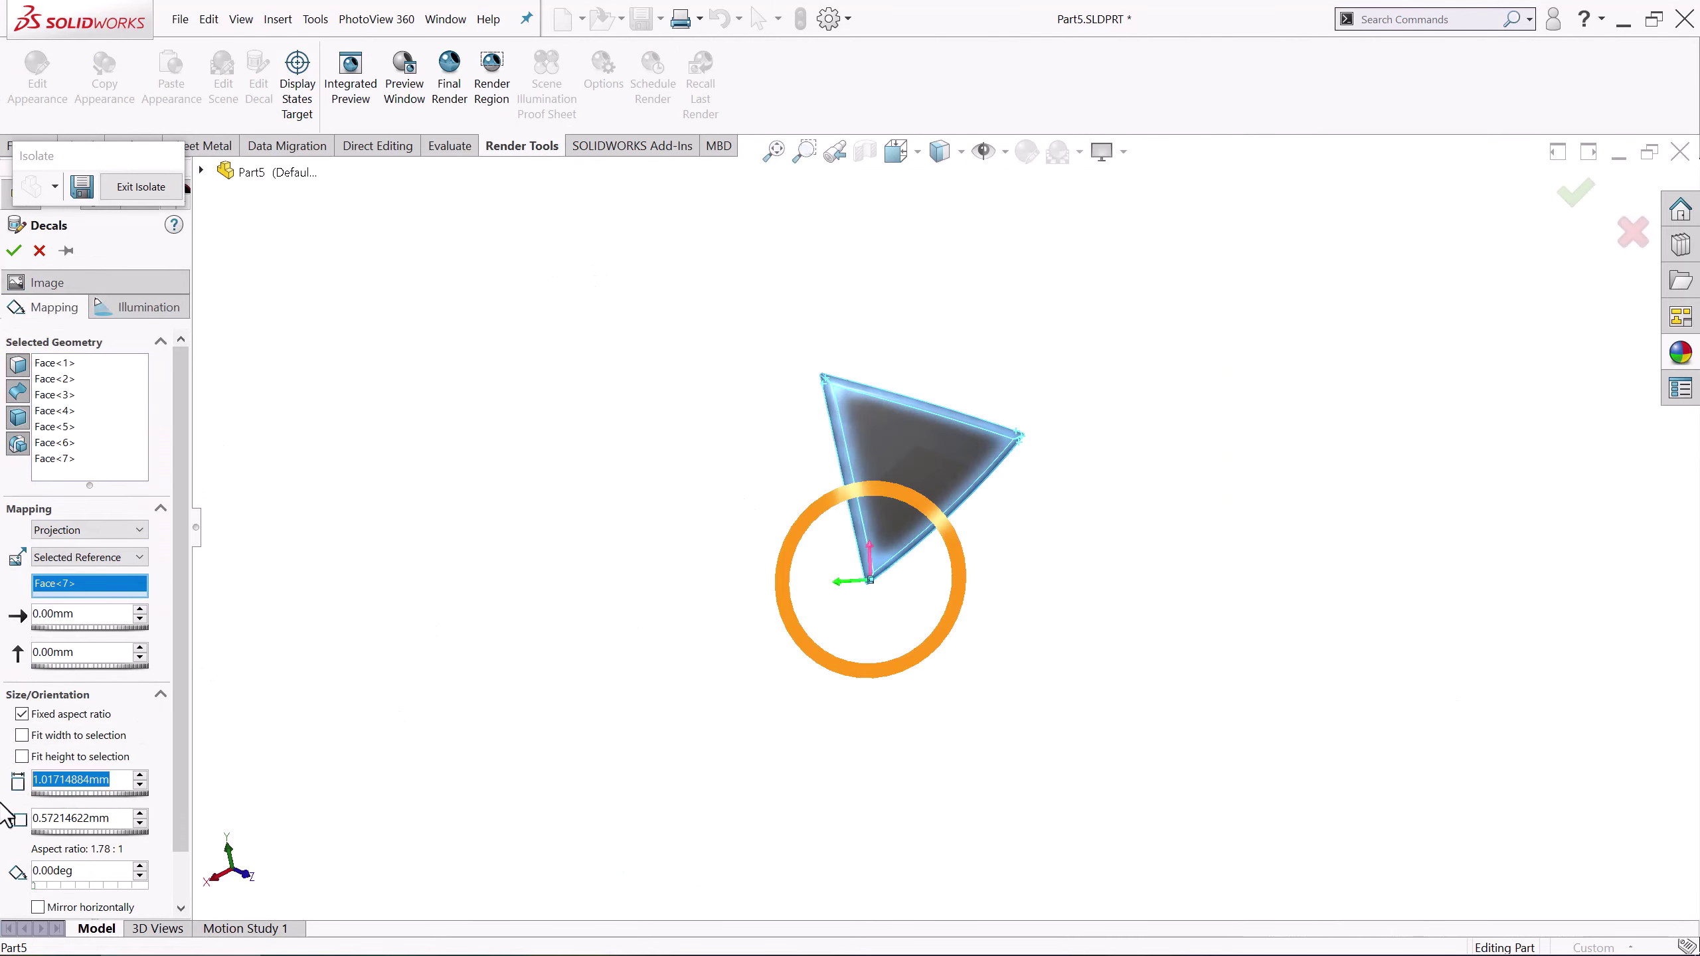
{"action": "key", "text": "Return"}
{"action": "scroll", "coordinate": [80, 849], "scroll_direction": "down", "scroll_amount": 1}
{"action": "type", "text": "140"}
{"action": "key", "text": "Return"}
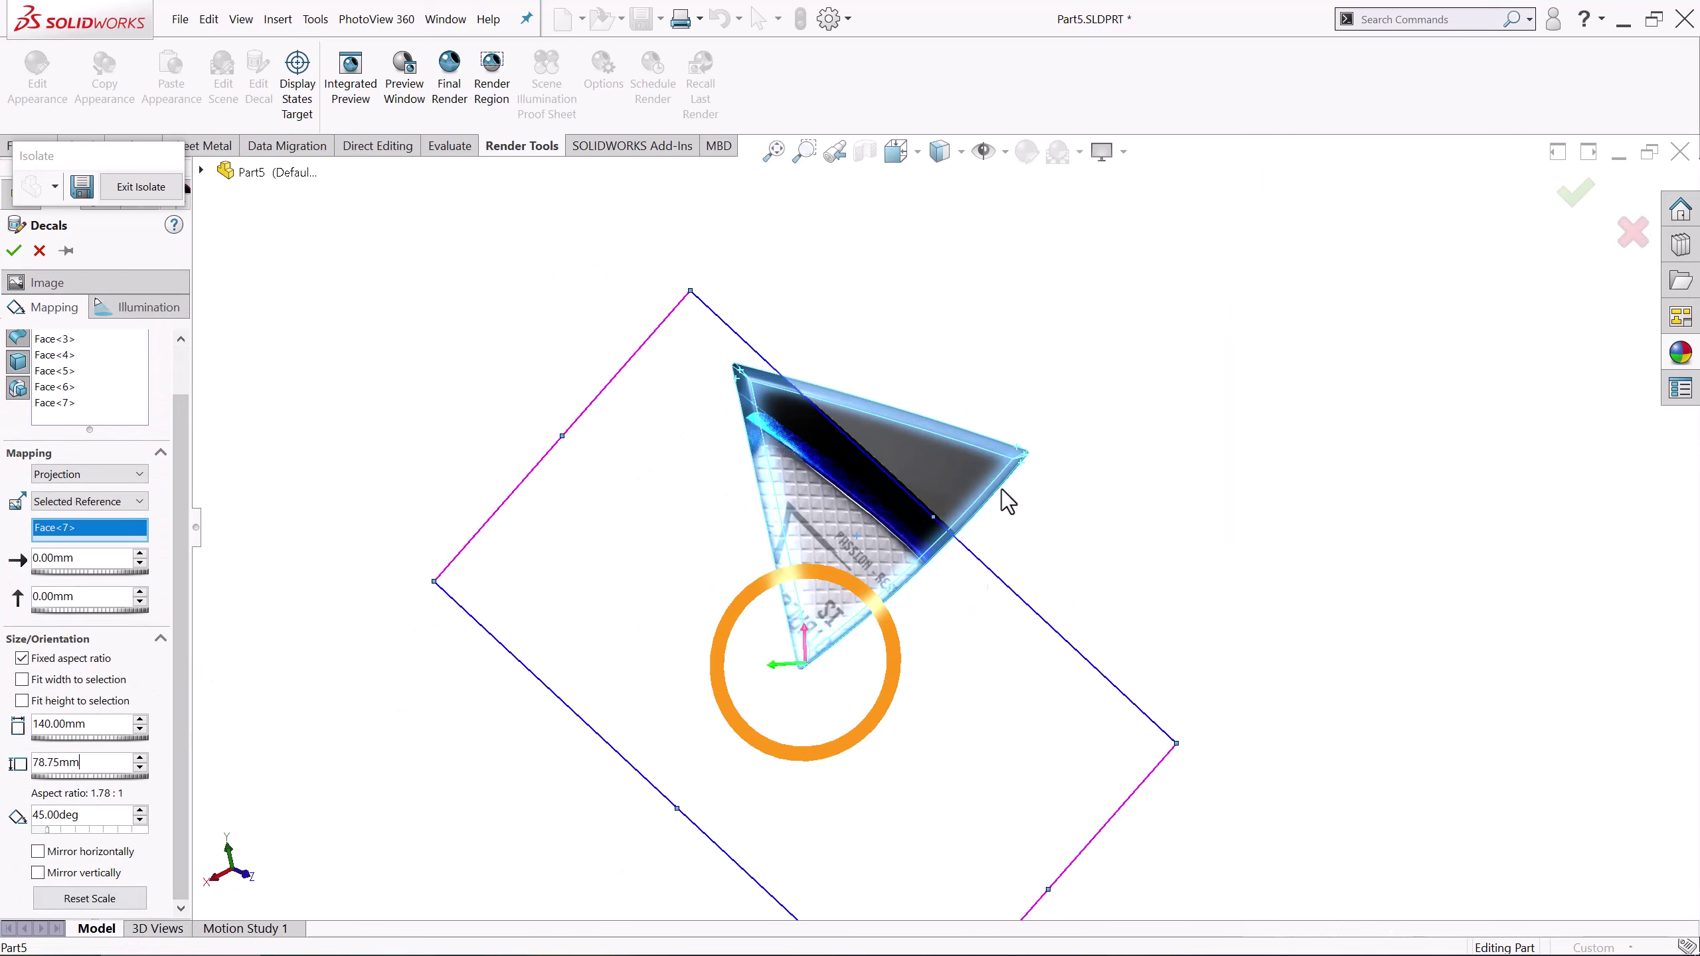
{"action": "left_click", "coordinate": [140, 809]}
{"action": "left_click", "coordinate": [140, 809]}
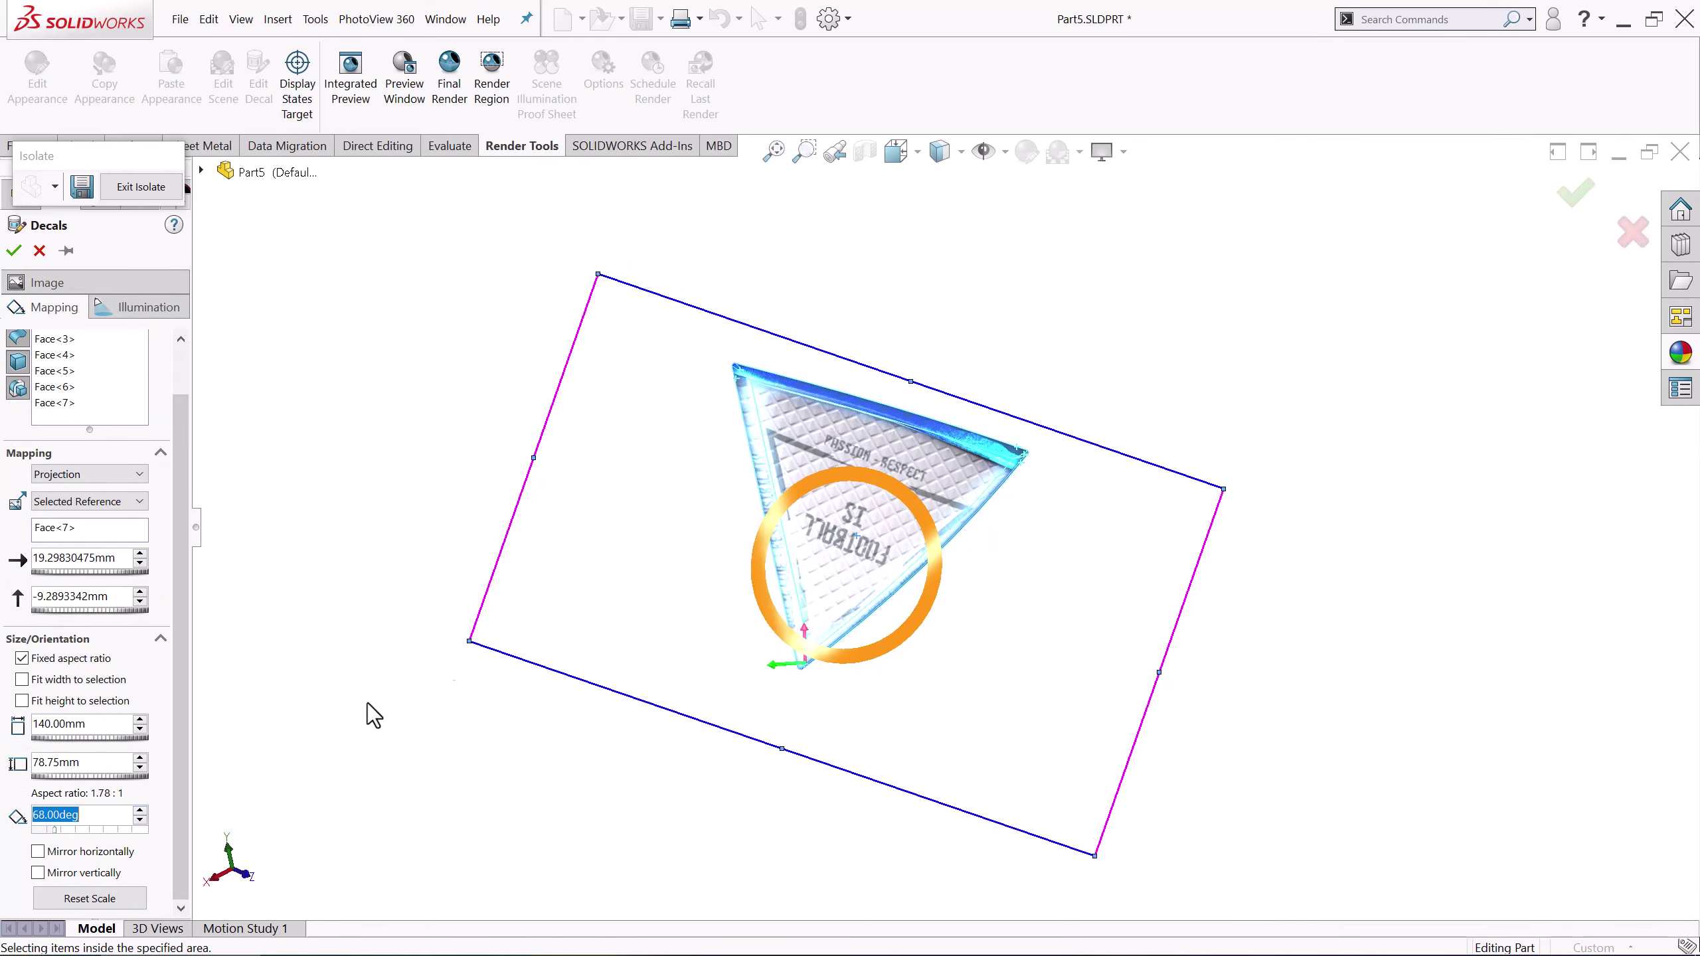
{"action": "scroll", "coordinate": [1074, 626], "scroll_direction": "down", "scroll_amount": 2}
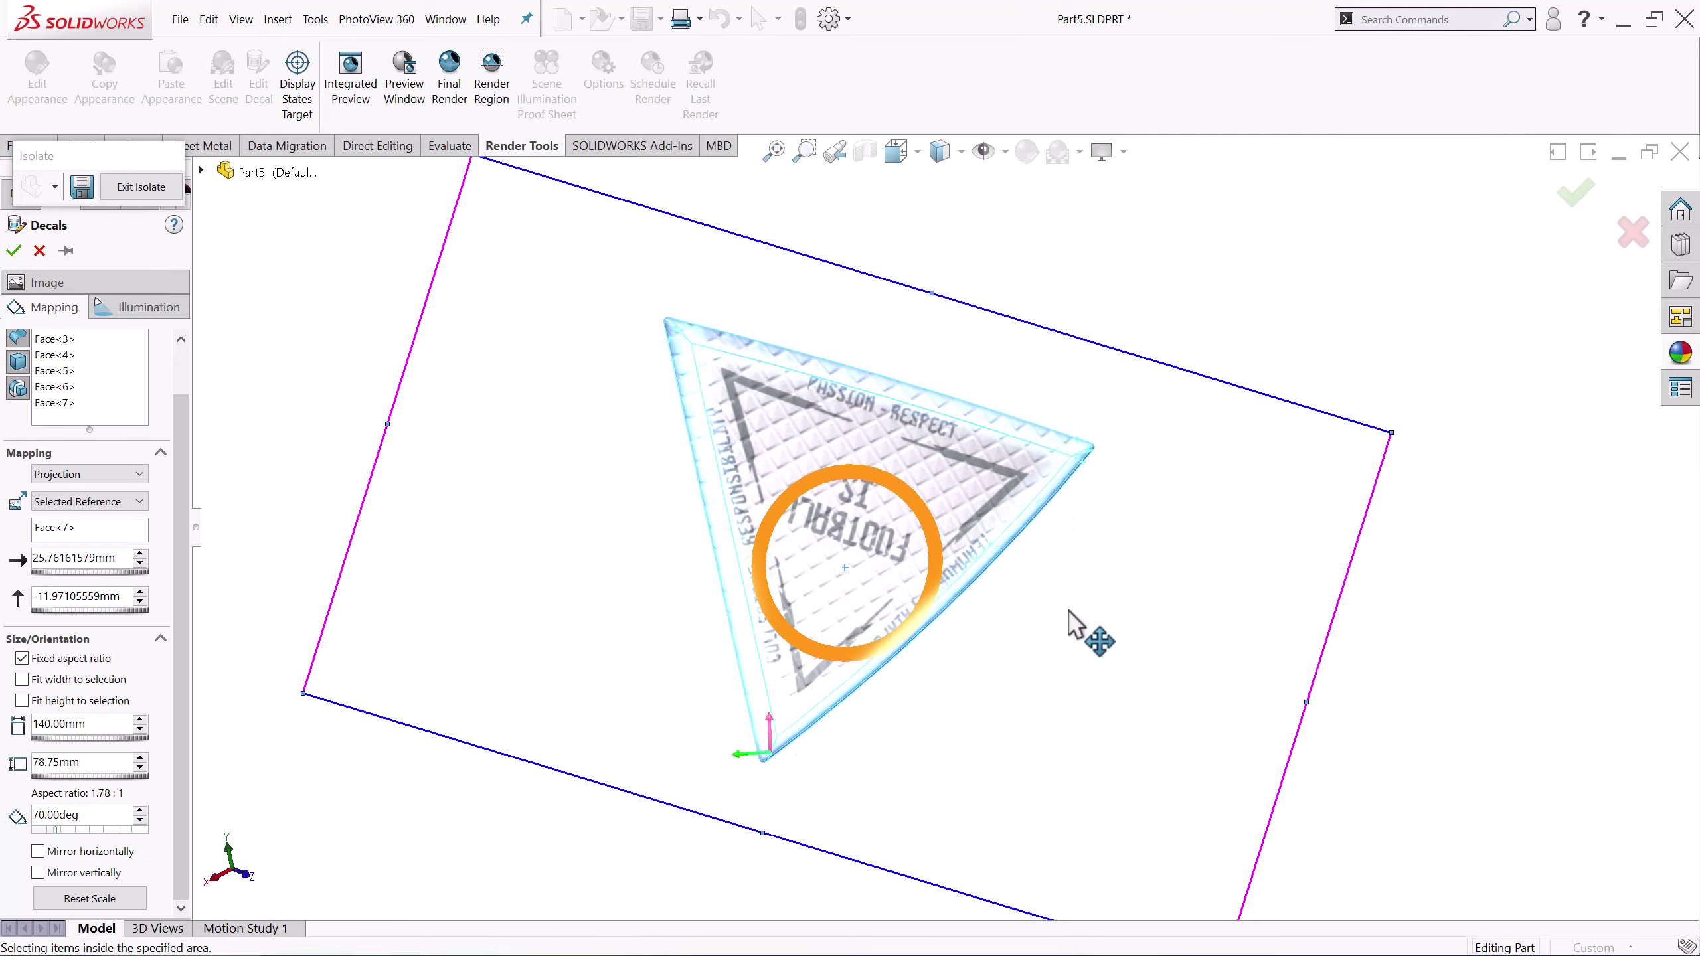
{"action": "scroll", "coordinate": [956, 530], "scroll_direction": "down", "scroll_amount": 2}
{"action": "key", "text": "Return"}
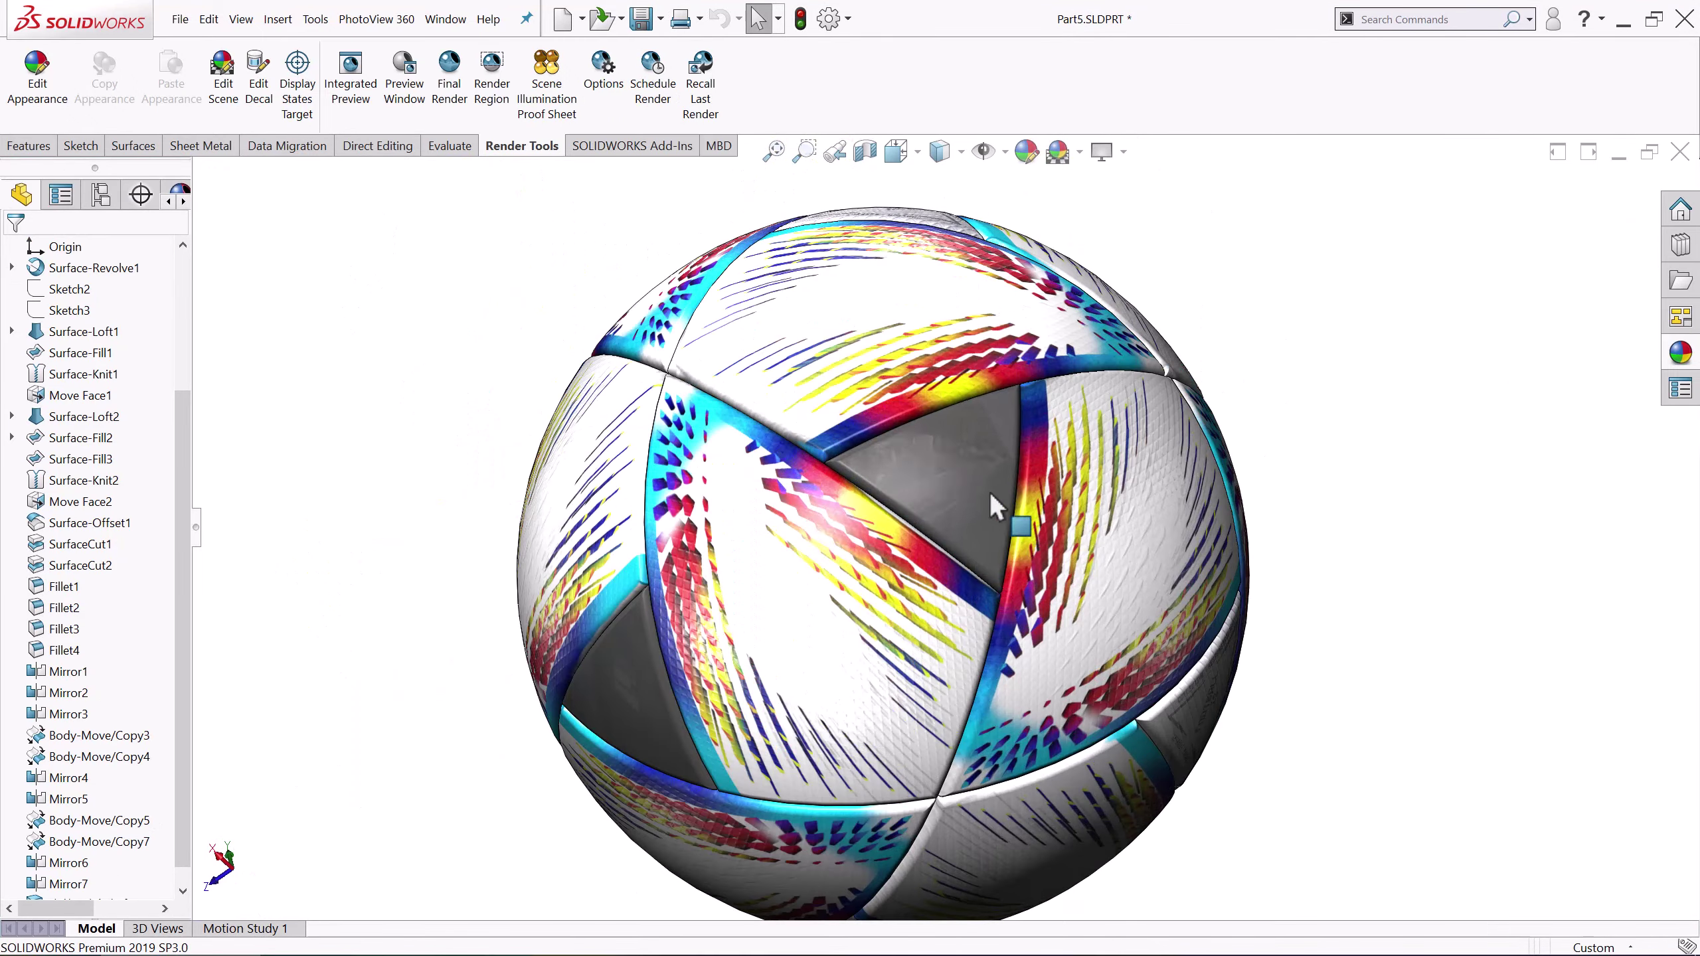
Decal the next triangle's faces, using one face as mapping reference, centred on the panel
{"action": "double_click", "coordinate": [996, 507]}
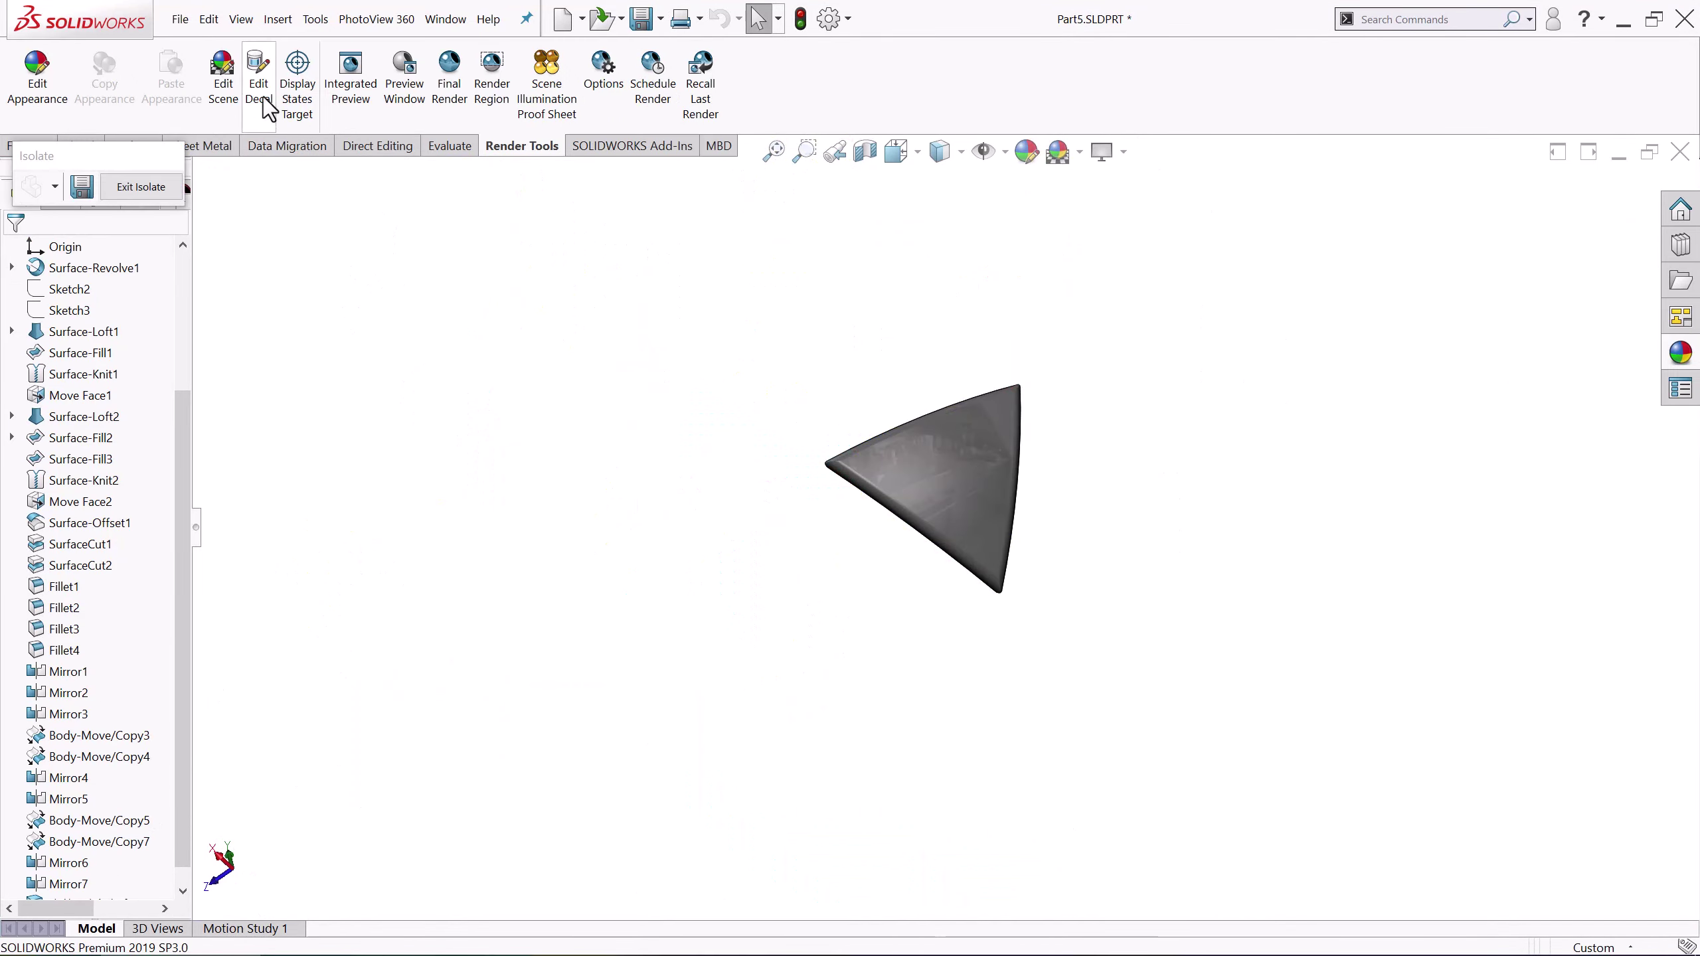
{"action": "left_click_drag", "start_coordinate": [653, 254], "coordinate": [1205, 721]}
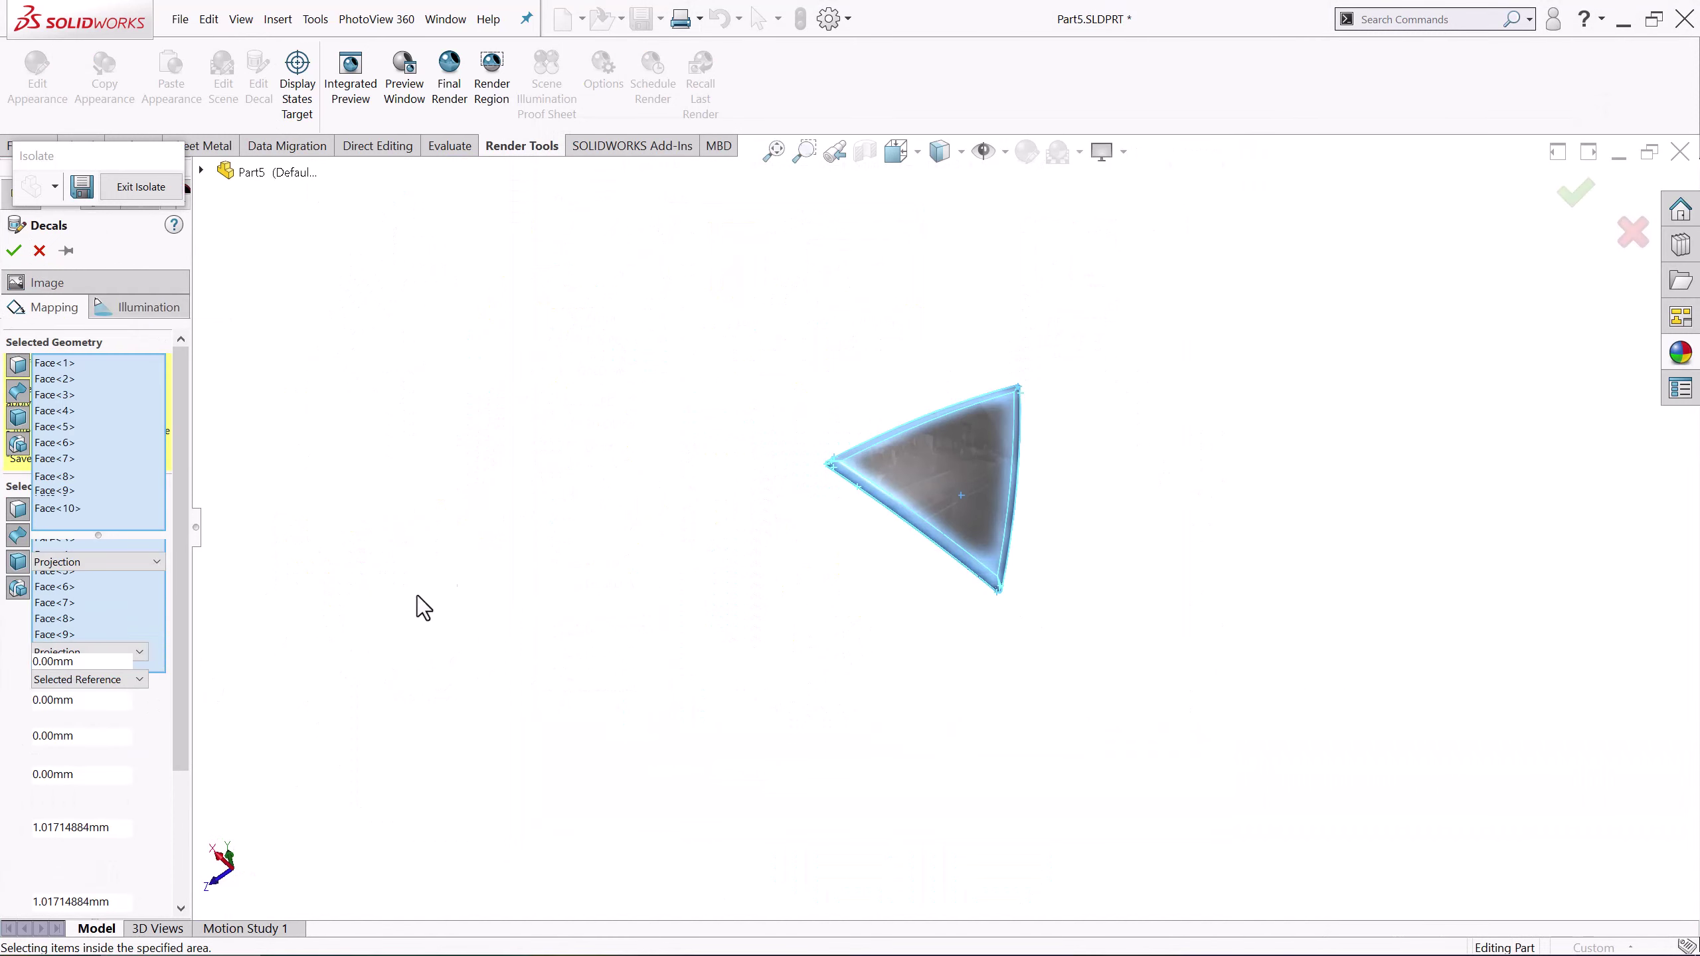
{"action": "left_click", "coordinate": [943, 487]}
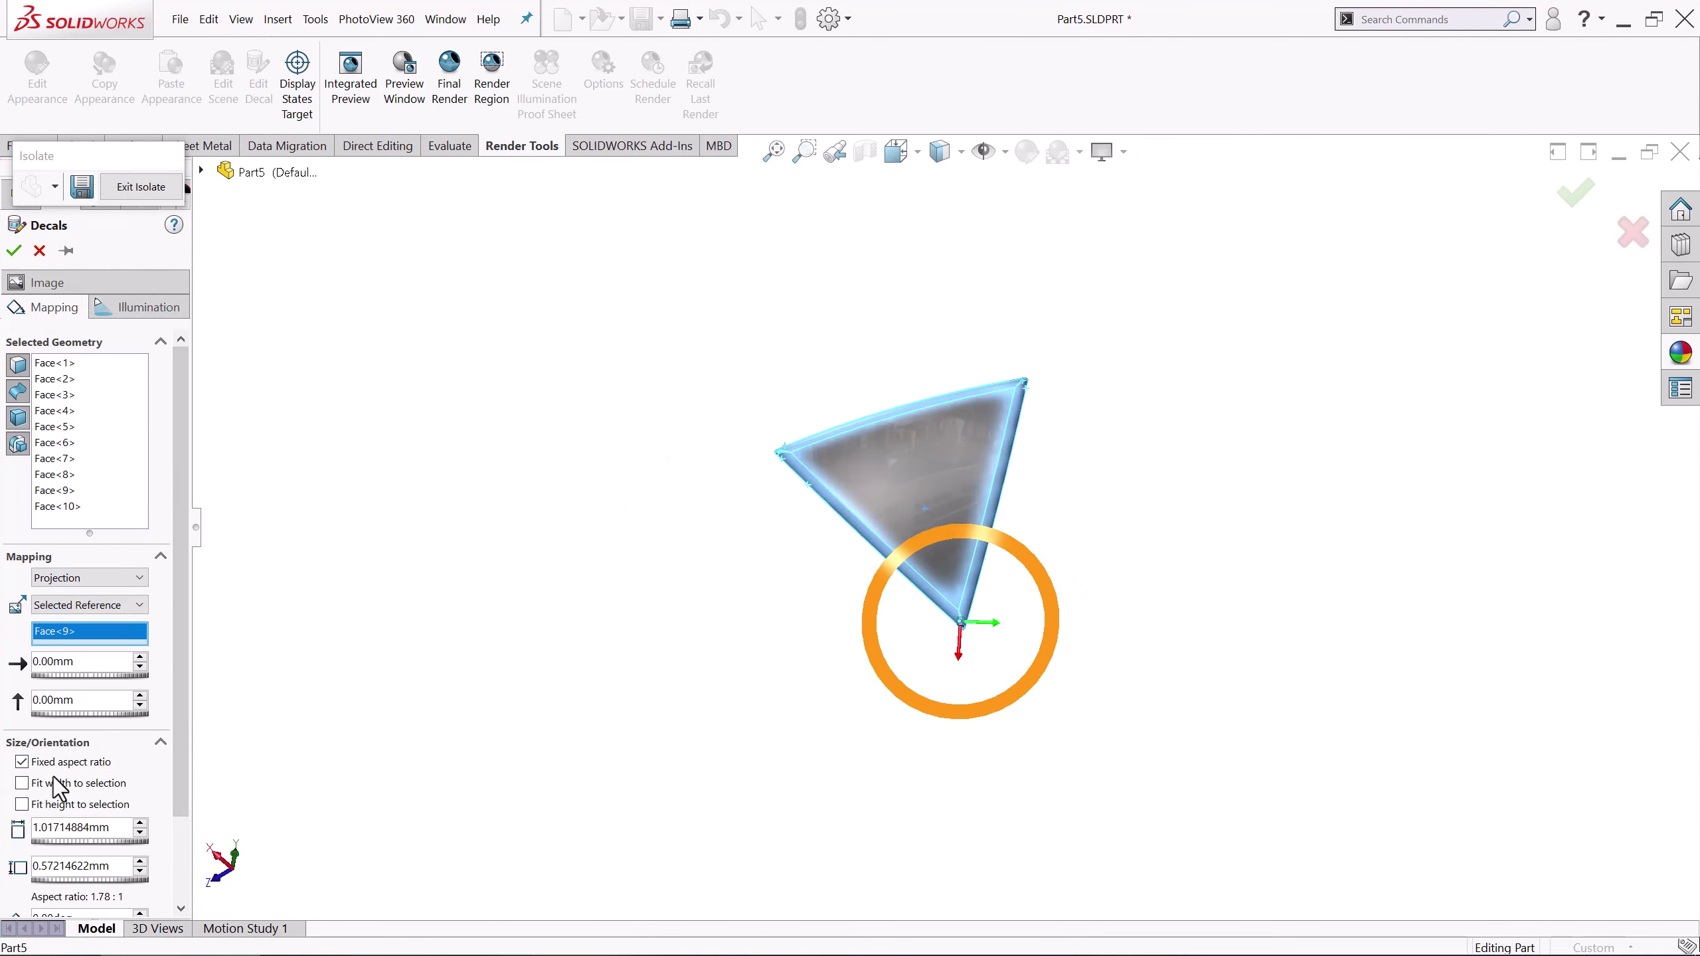
{"action": "type", "text": "140"}
{"action": "scroll", "coordinate": [176, 780], "scroll_direction": "down", "scroll_amount": 3}
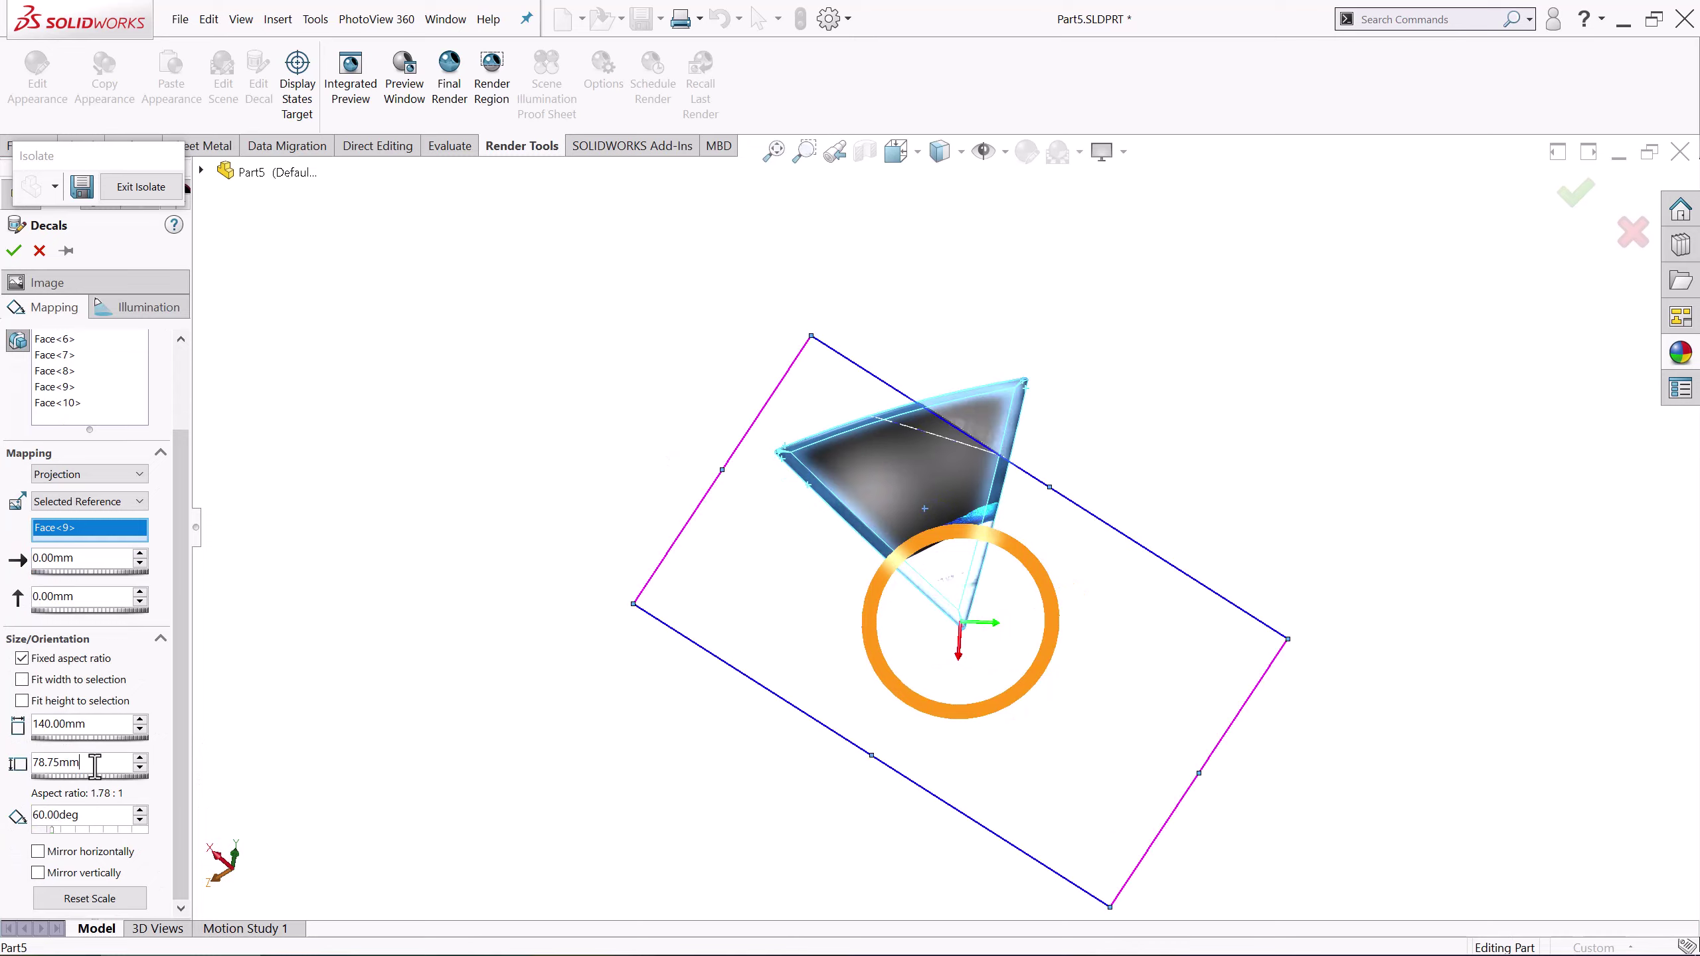
{"action": "left_click_drag", "start_coordinate": [1127, 566], "coordinate": [1084, 512]}
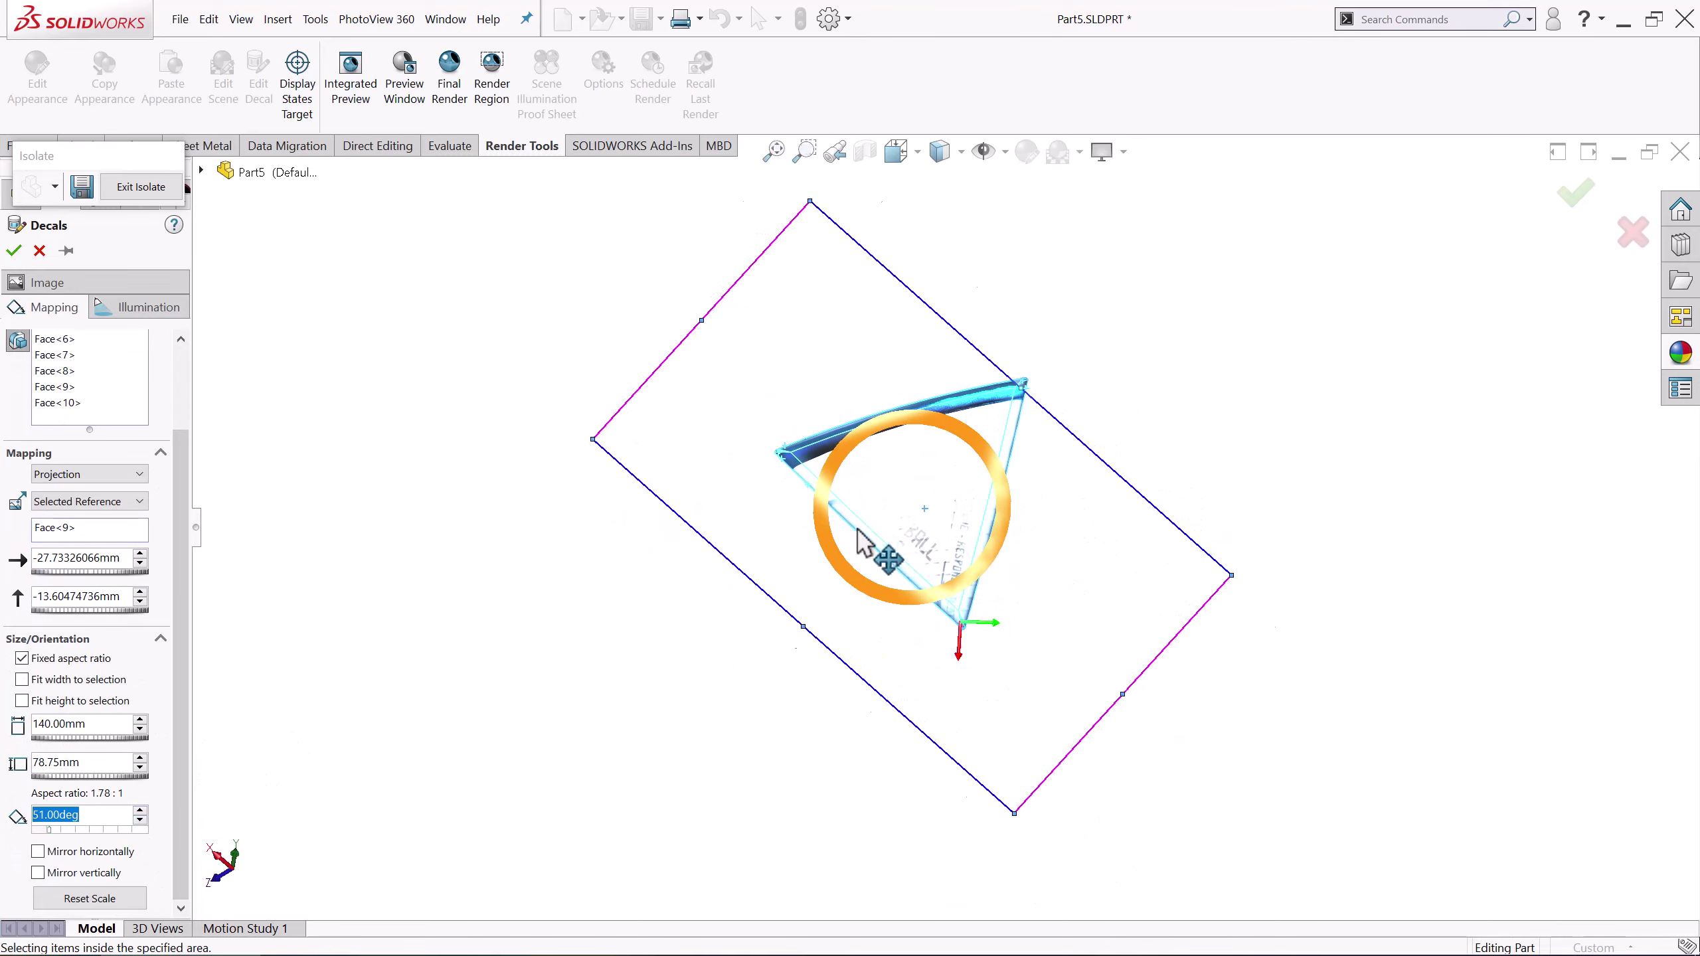
{"action": "mouse_move", "coordinate": [863, 546]}
{"action": "middle_mouse_down"}
{"action": "mouse_move", "coordinate": [1214, 532]}
{"action": "mouse_move", "coordinate": [1252, 505]}
{"action": "middle_mouse_up"}
{"action": "scroll", "coordinate": [1005, 455], "scroll_direction": "down", "scroll_amount": 5}
{"action": "middle_click_drag", "start_coordinate": [1005, 456], "coordinate": [1012, 579]}
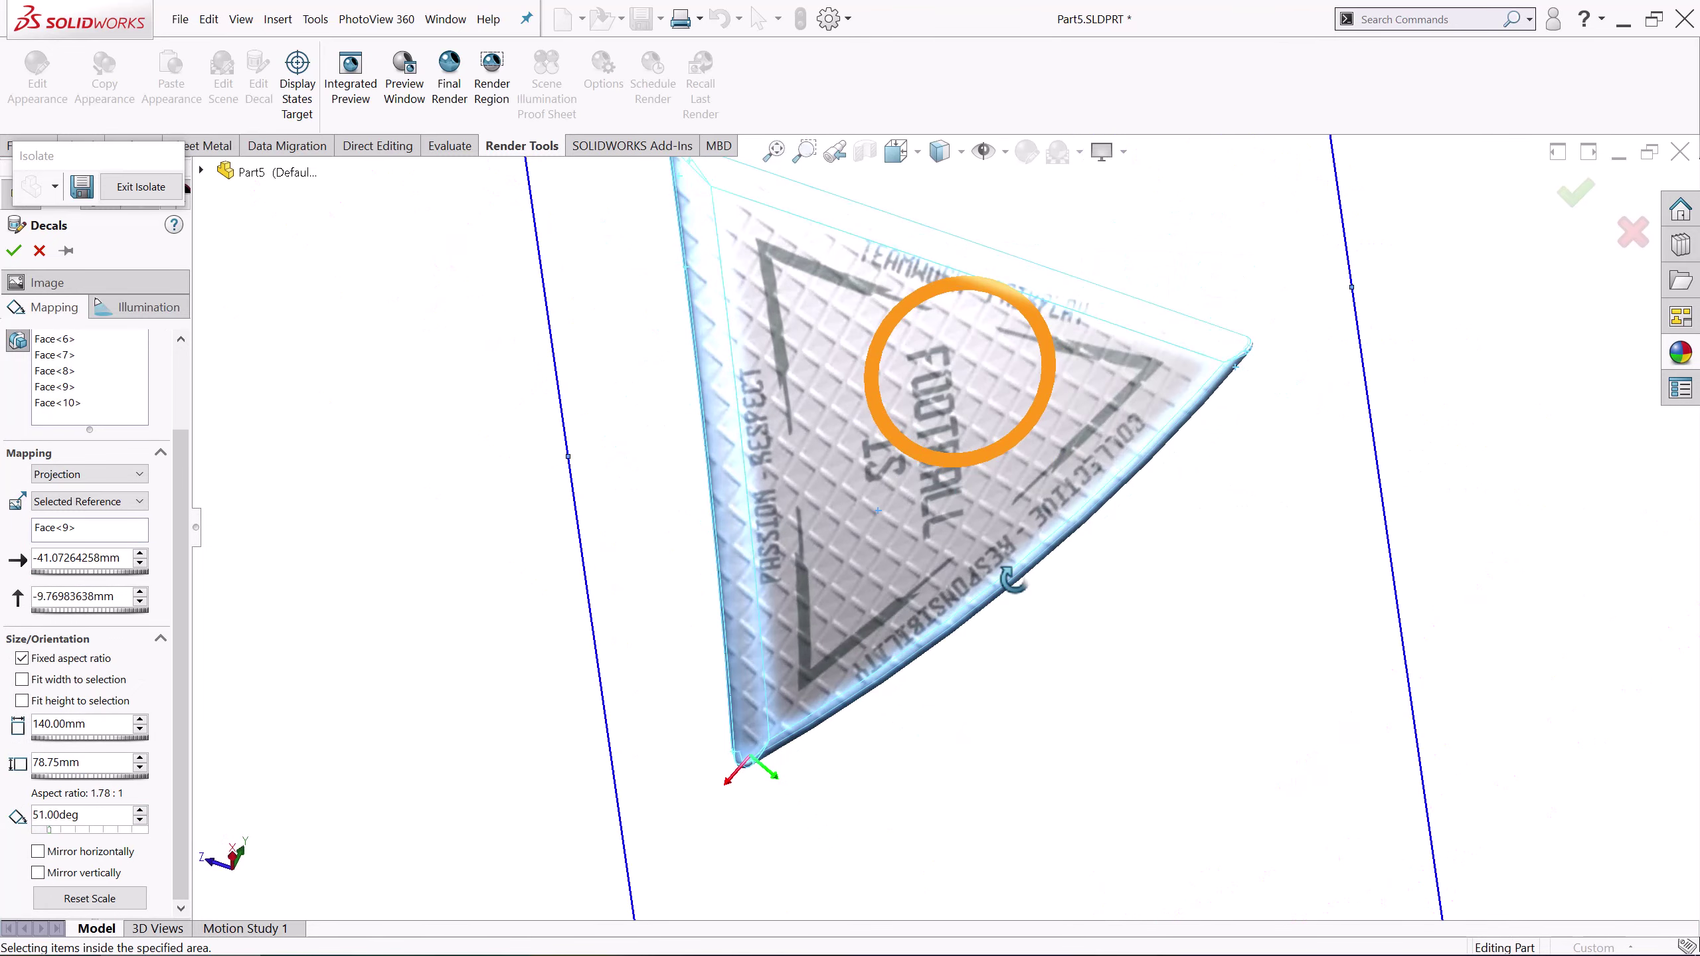
{"action": "mouse_move", "coordinate": [1100, 728]}
{"action": "middle_mouse_down"}
{"action": "mouse_move", "coordinate": [1005, 600]}
{"action": "mouse_move", "coordinate": [900, 542]}
{"action": "middle_mouse_up"}
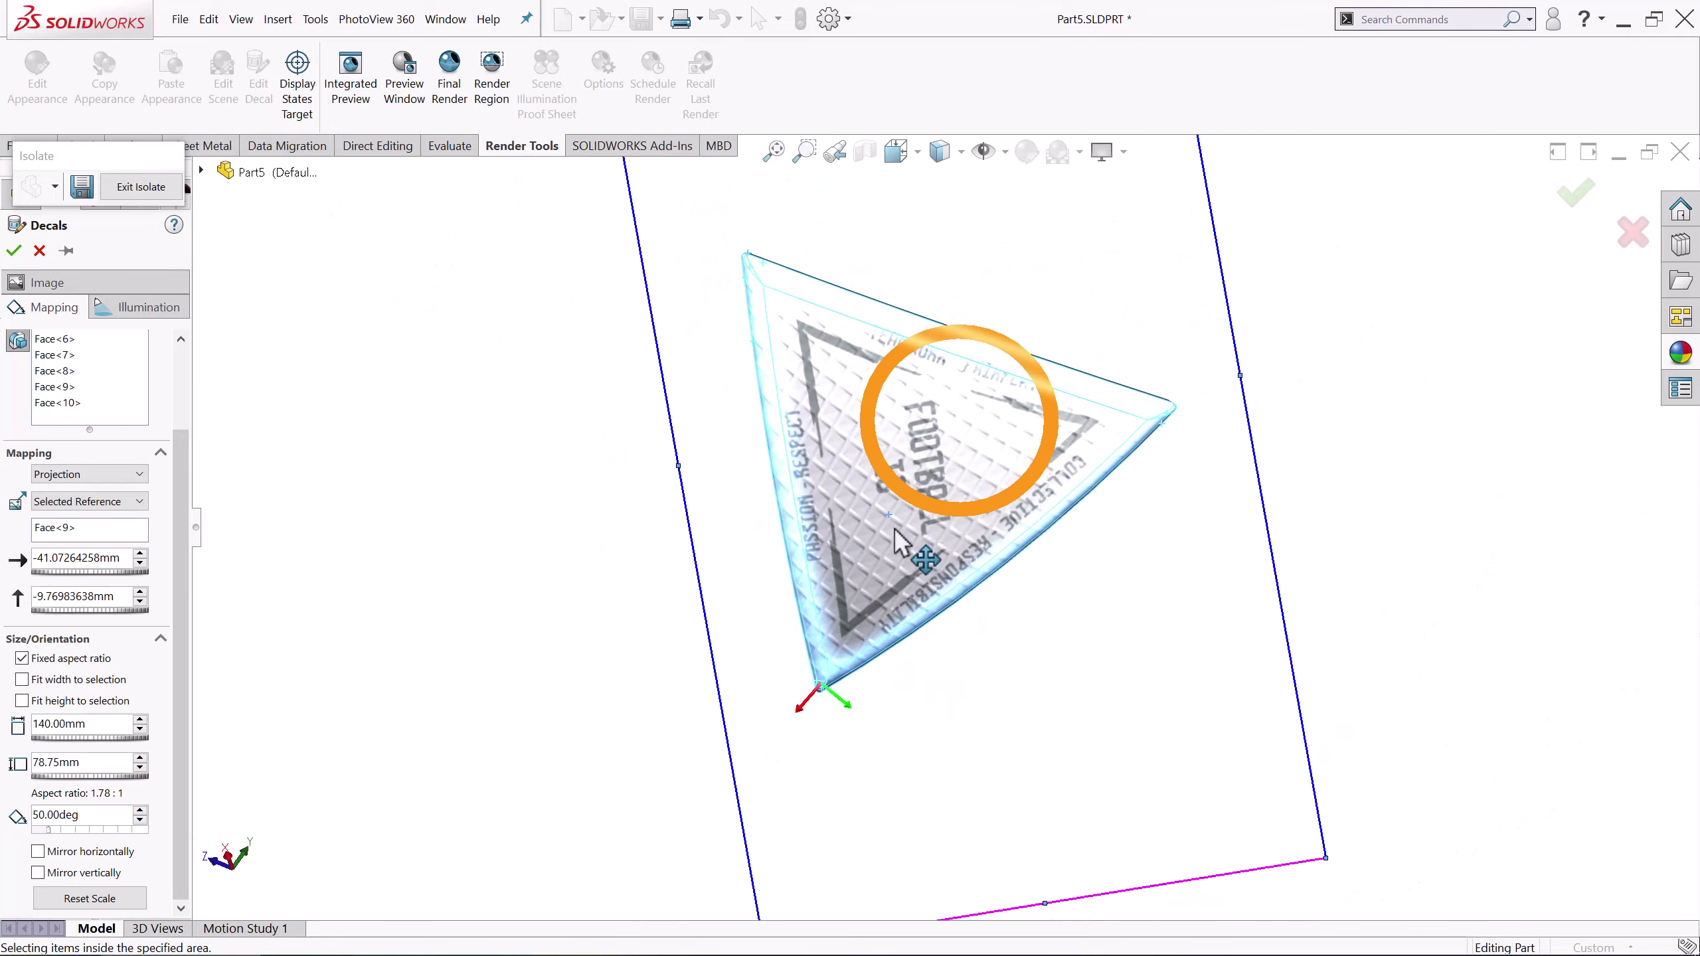
{"action": "left_click", "coordinate": [13, 250]}
Isolate the next bare triangle and start a decal loaded with decal-02.png
{"action": "middle_click_drag", "start_coordinate": [607, 349], "coordinate": [637, 543]}
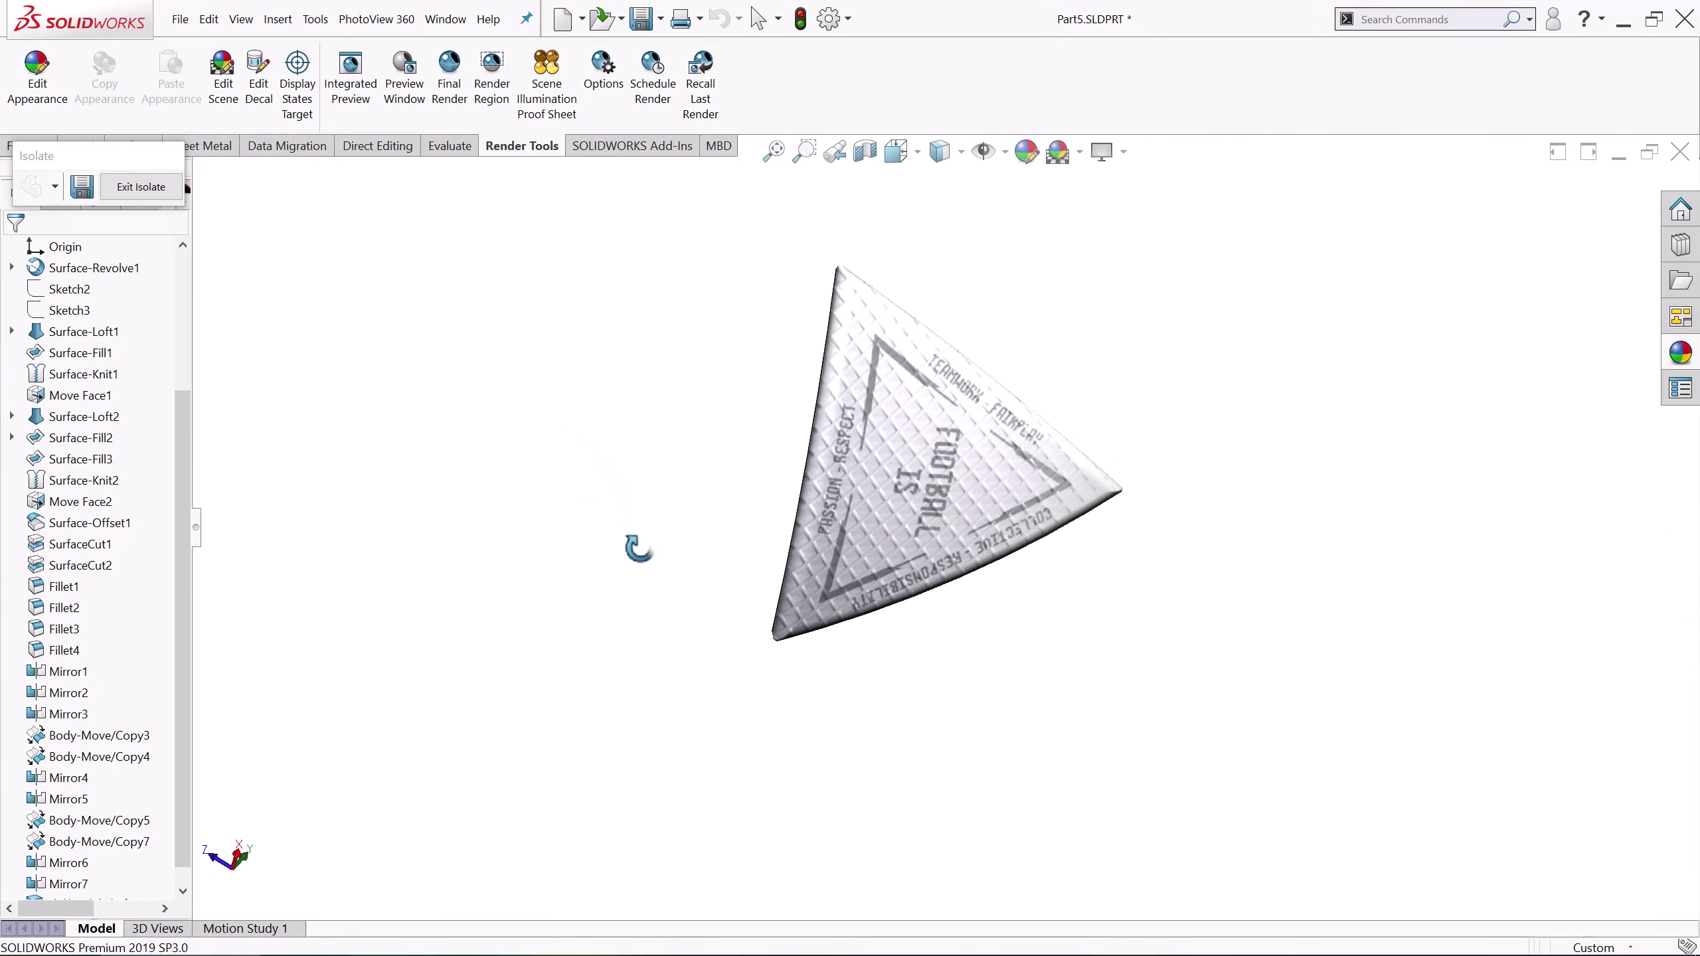
{"action": "key", "text": "ctrl+7"}
{"action": "left_click", "coordinate": [141, 186]}
{"action": "left_click", "coordinate": [819, 626]}
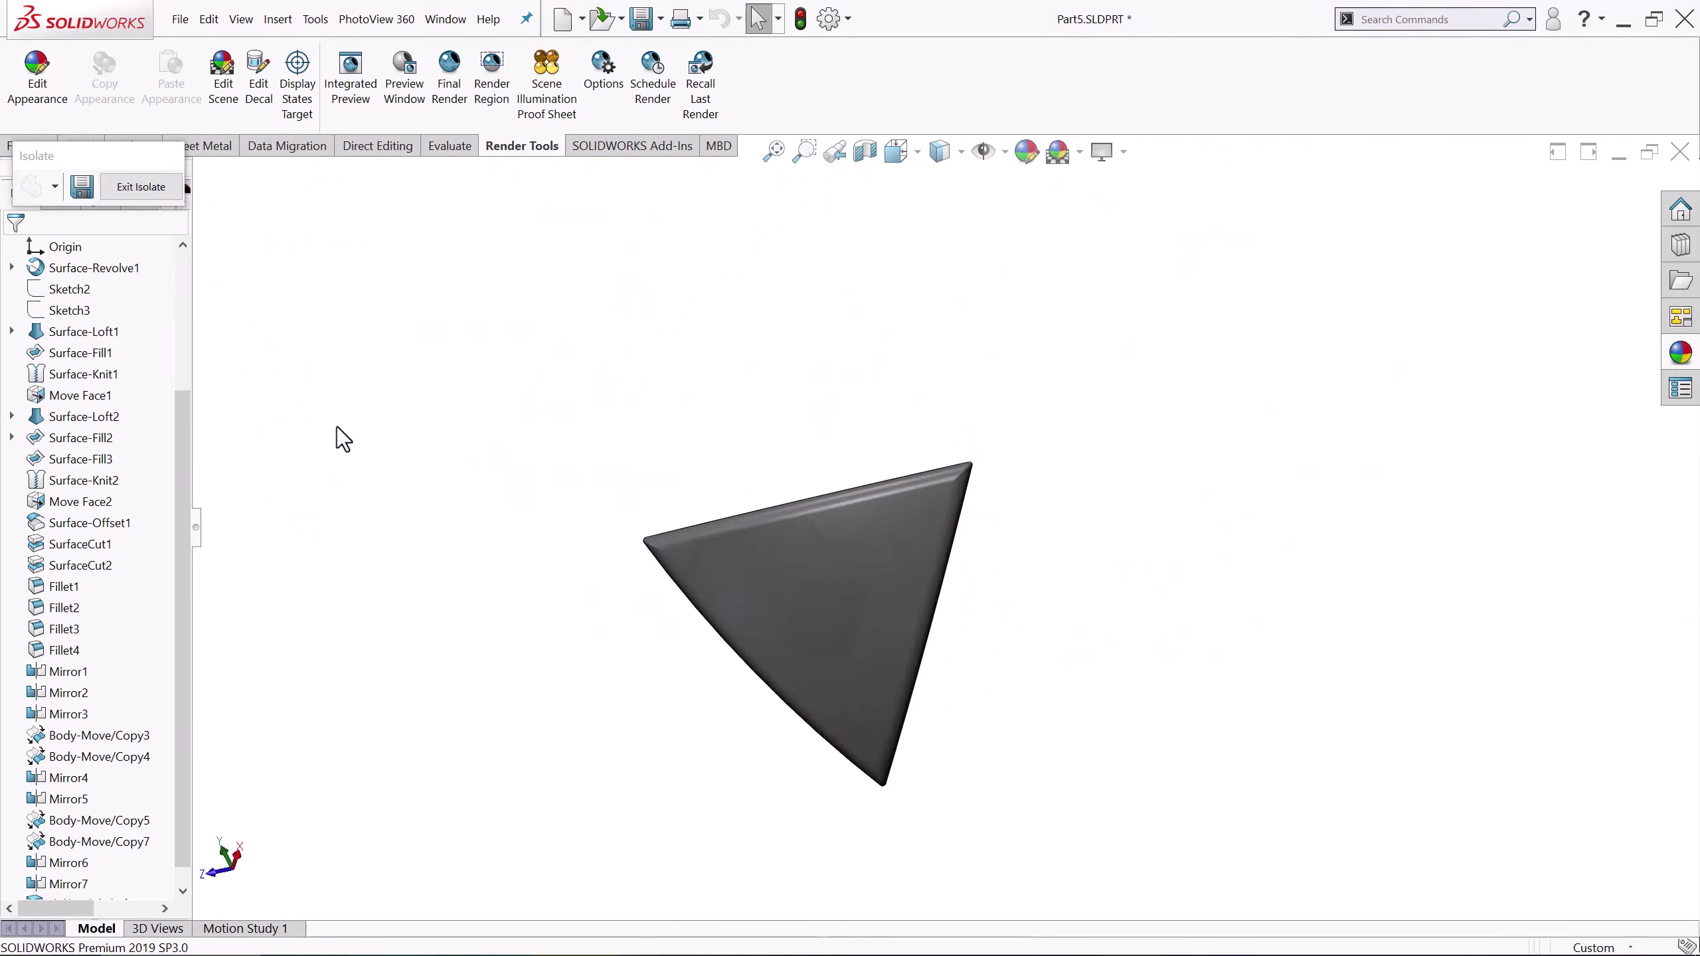
{"action": "left_click", "coordinate": [258, 73]}
{"action": "left_click", "coordinate": [89, 679]}
{"action": "double_click", "coordinate": [960, 309]}
{"action": "type", "text": "140"}
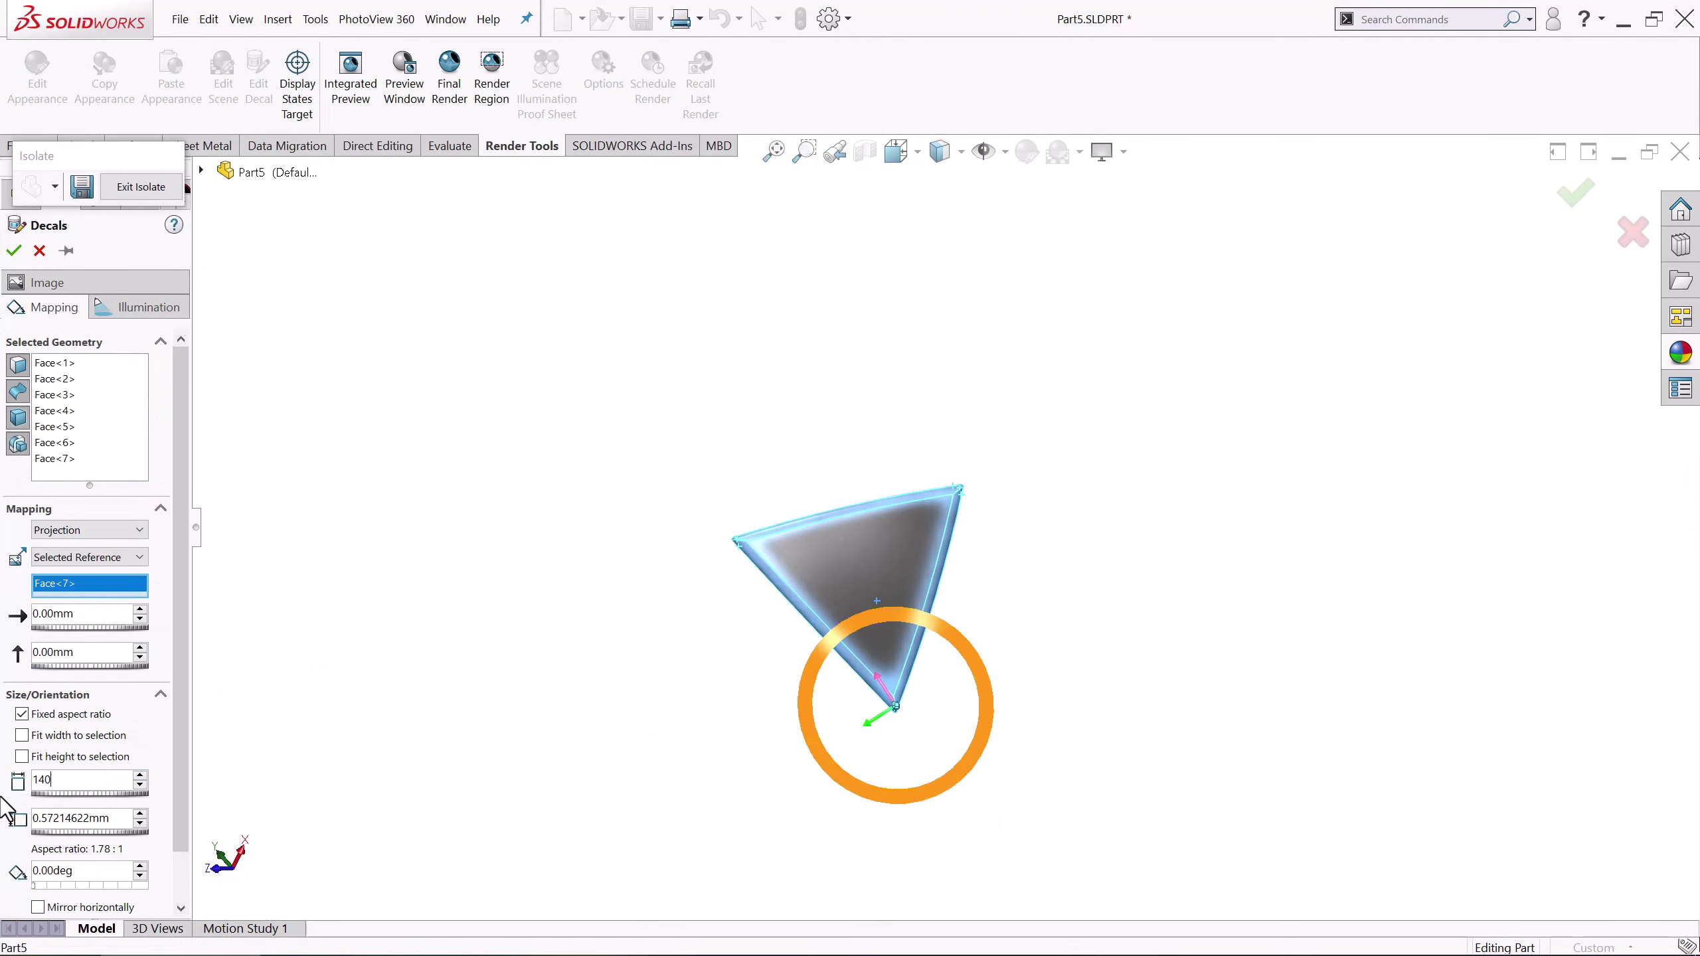
Set the decal angle to 72°, shift it onto the panel and apply it
{"action": "key", "text": "Tab"}
{"action": "left_click_drag", "start_coordinate": [768, 694], "coordinate": [758, 611]}
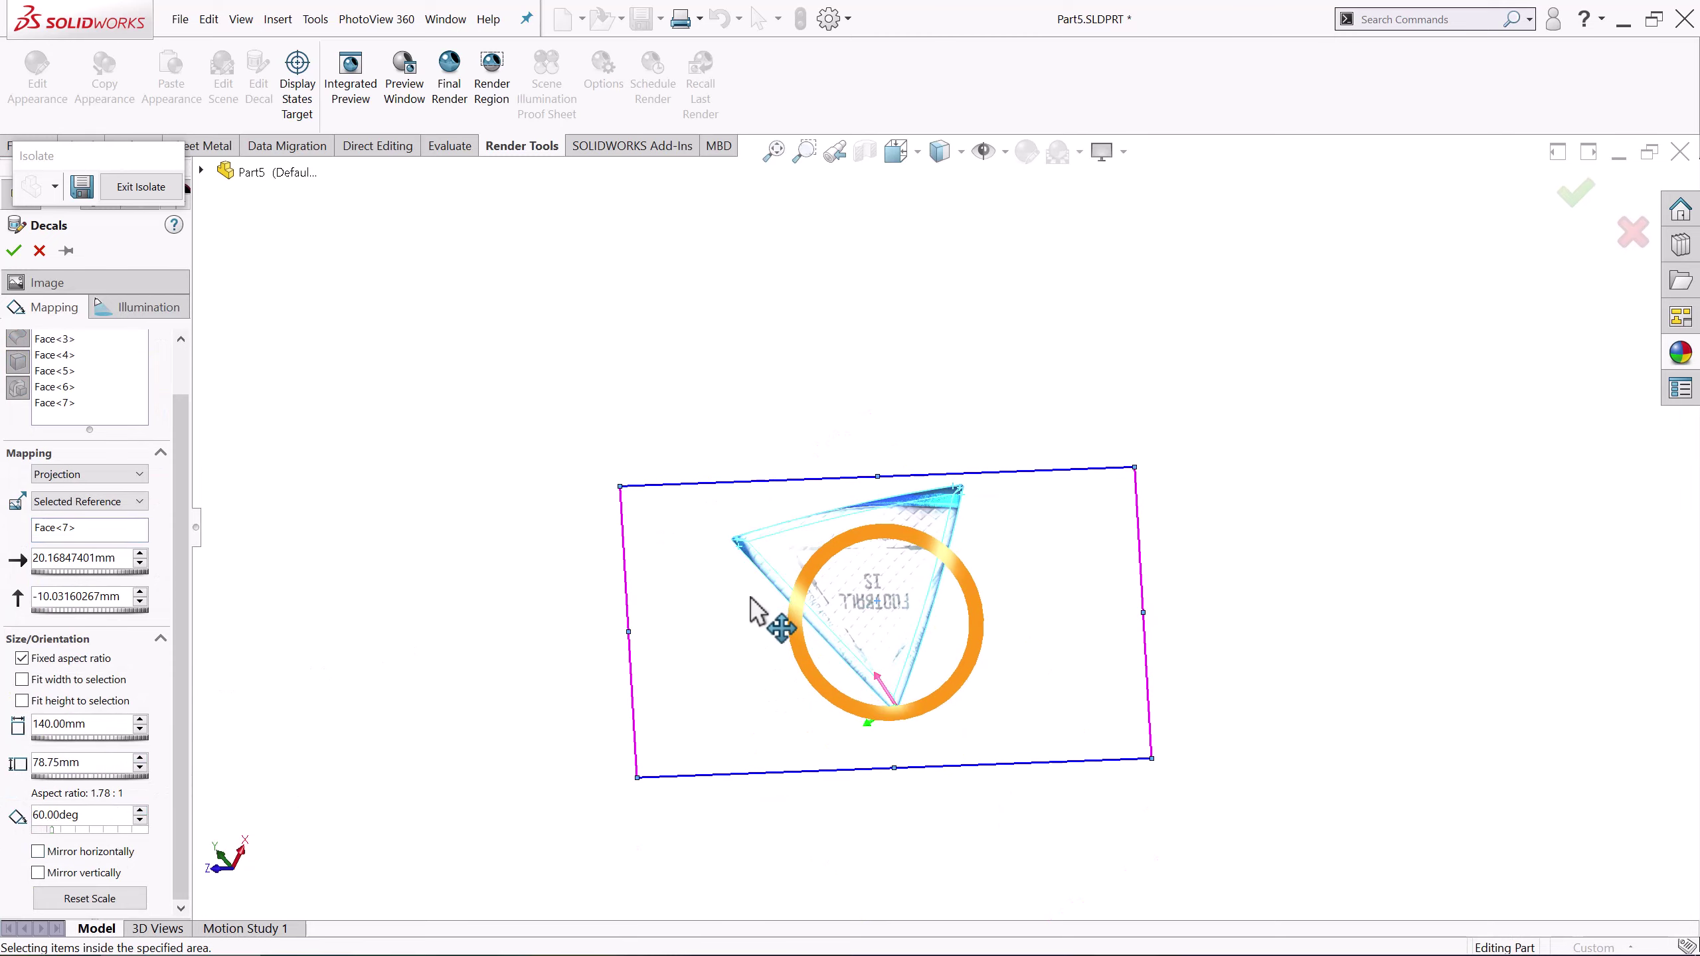
{"action": "scroll", "coordinate": [1184, 588], "scroll_direction": "down", "scroll_amount": 5}
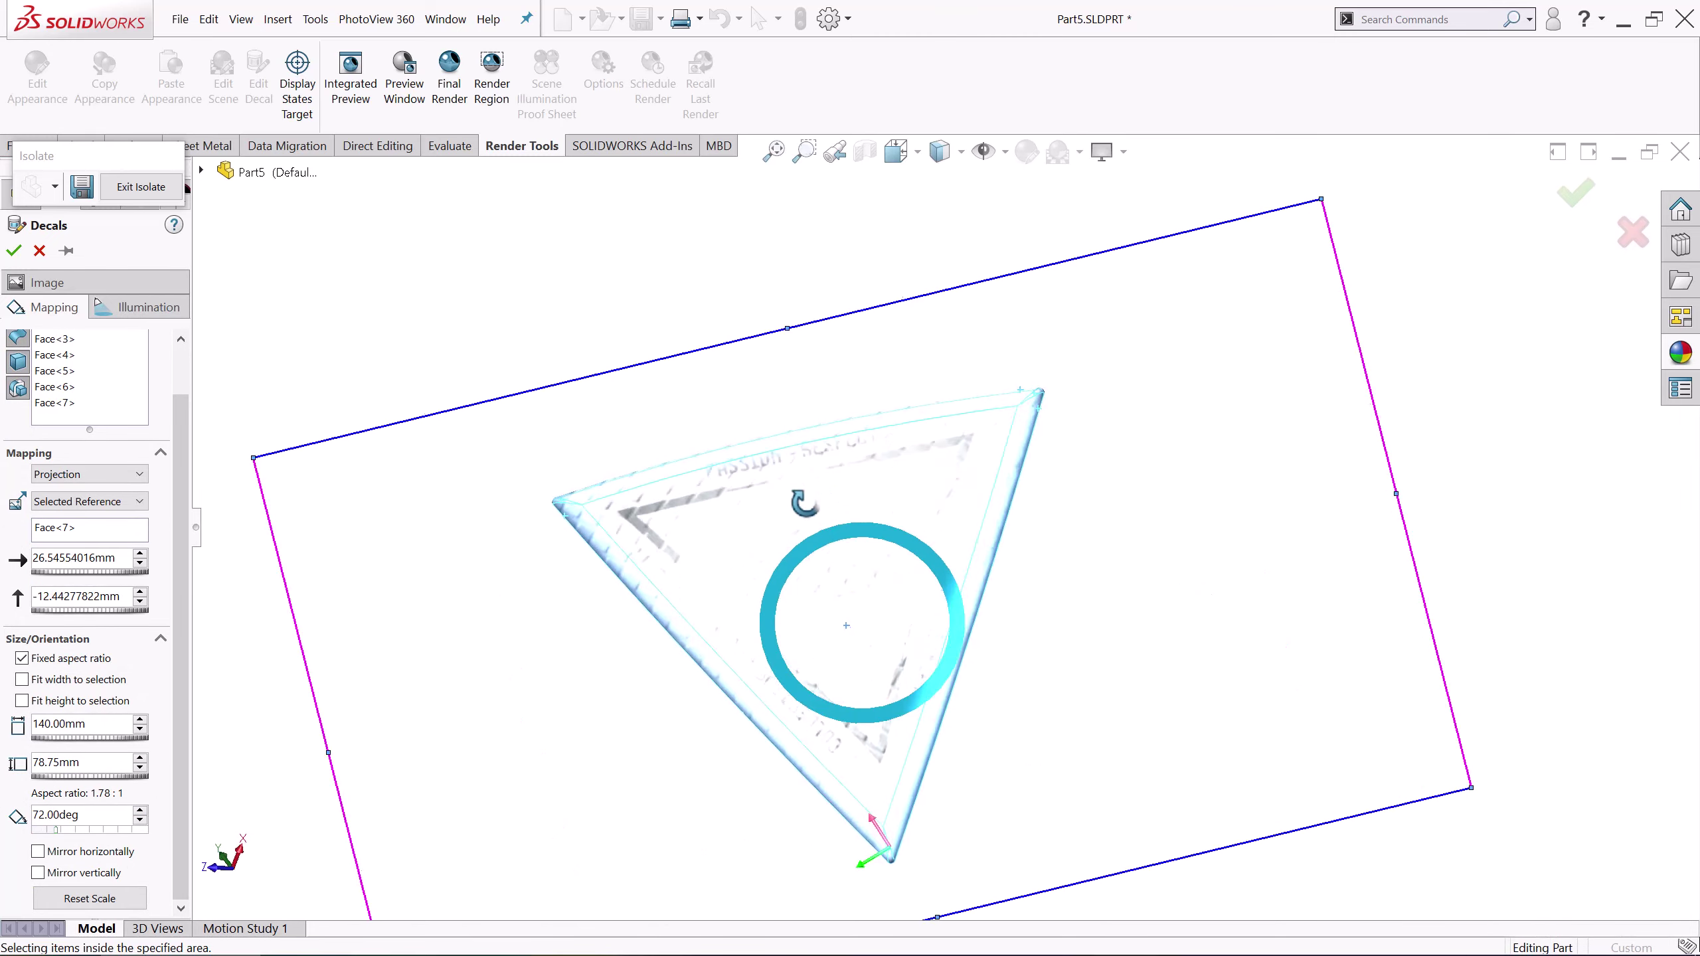
{"action": "mouse_move", "coordinate": [1184, 588]}
{"action": "left_mouse_down"}
{"action": "mouse_move", "coordinate": [1198, 596]}
{"action": "mouse_move", "coordinate": [1104, 651]}
{"action": "left_mouse_up"}
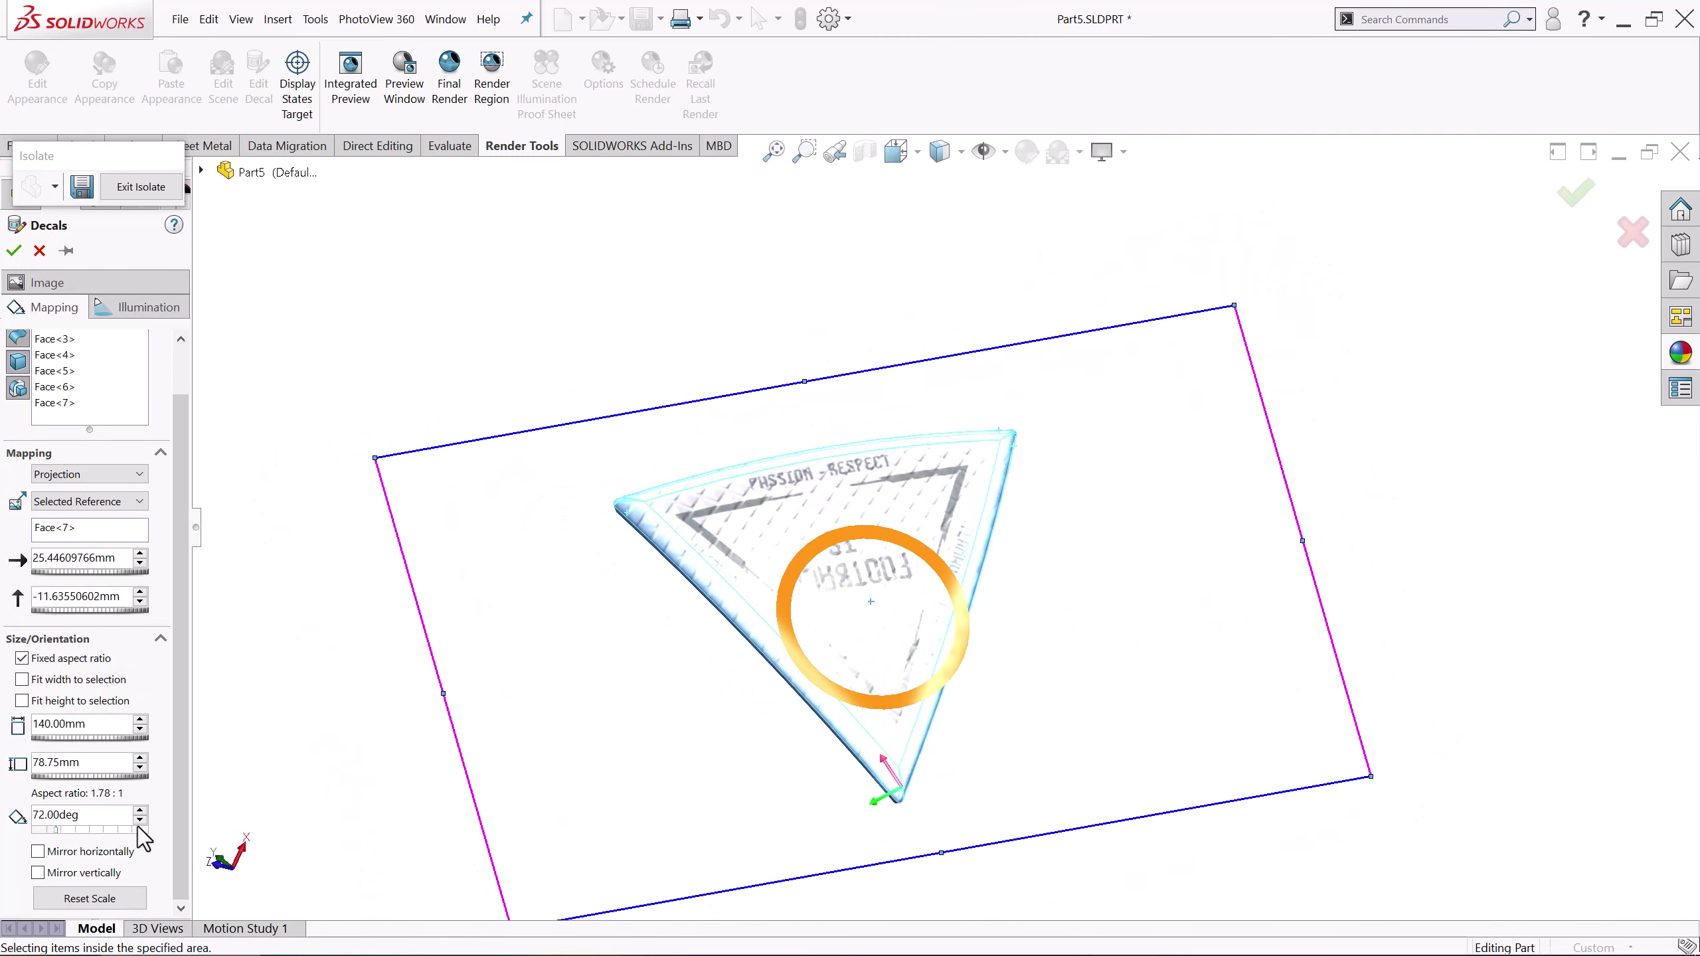
{"action": "key", "text": "Return"}
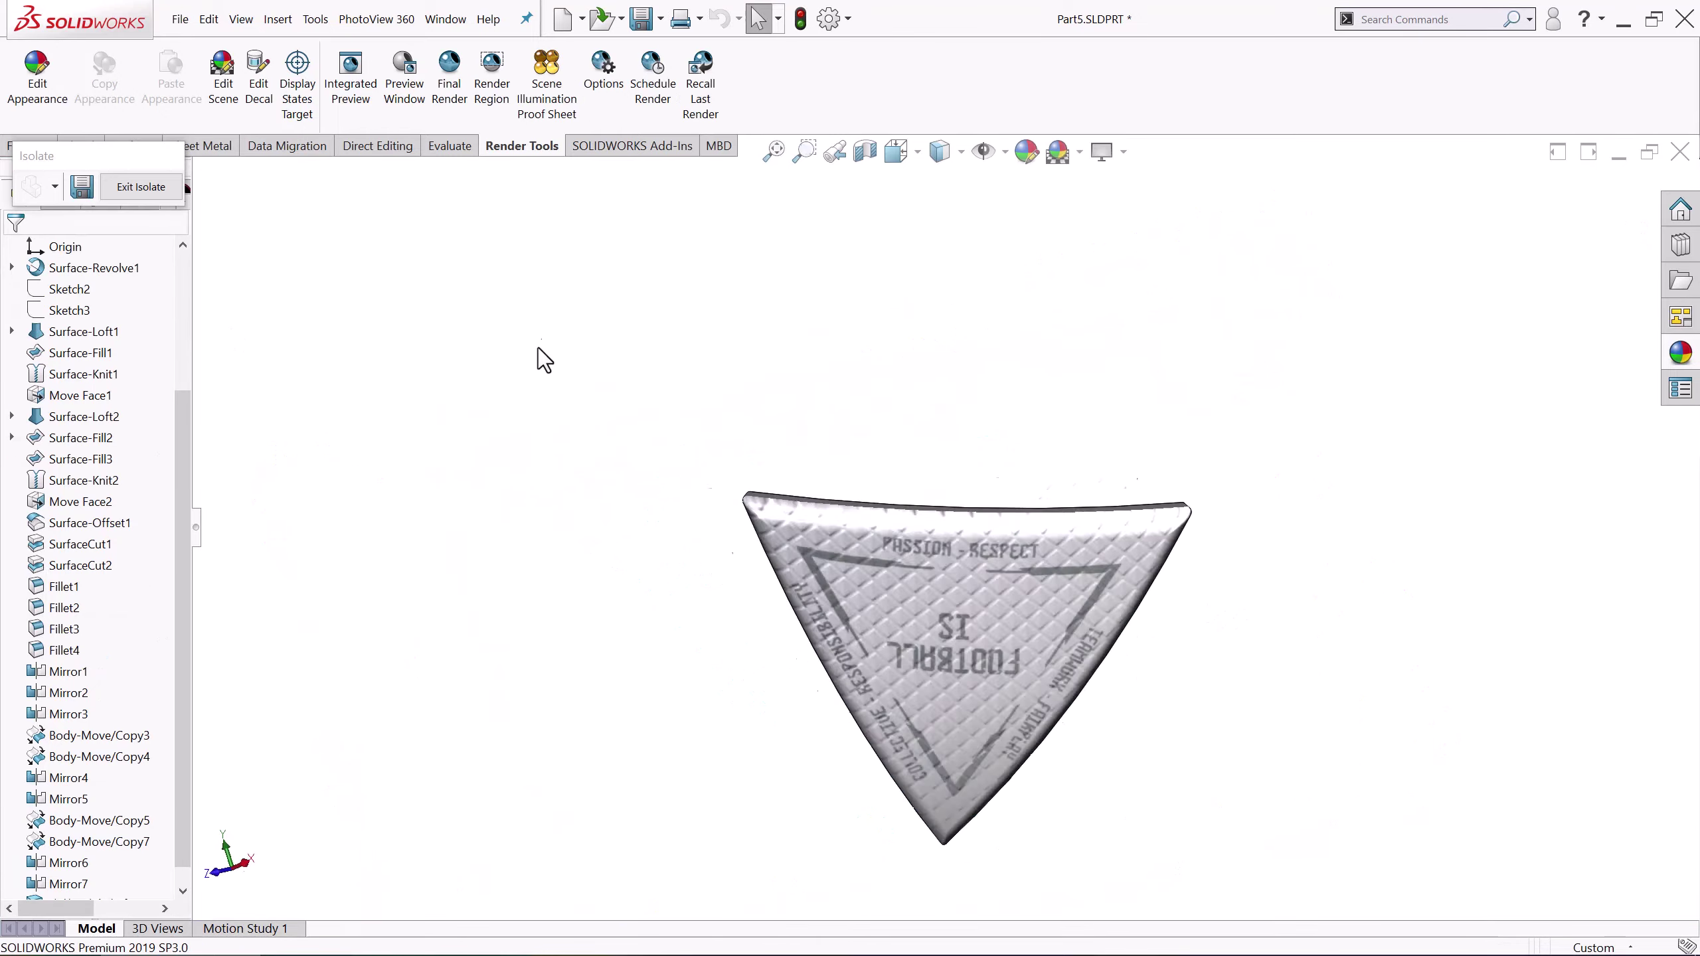
{"action": "middle_click_drag", "start_coordinate": [542, 361], "coordinate": [702, 505]}
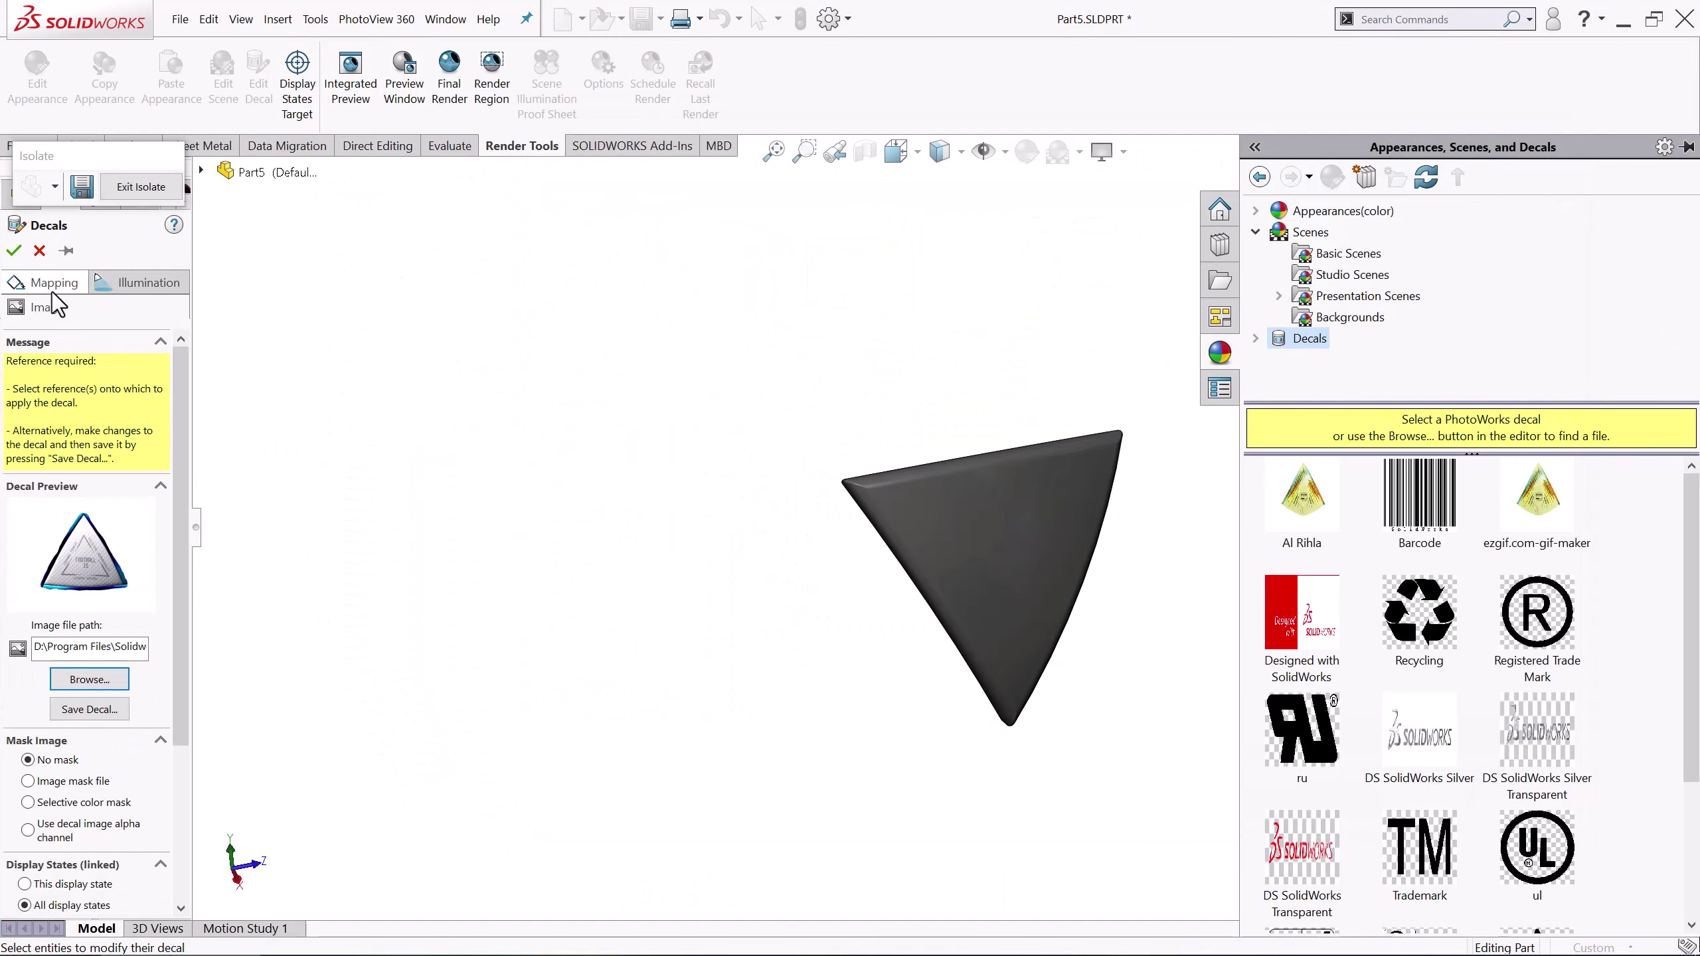
Centre the 140 mm decal, fix its rotation at 50°, apply it and exit isolation
{"action": "scroll", "coordinate": [183, 739], "scroll_direction": "down", "scroll_amount": 1}
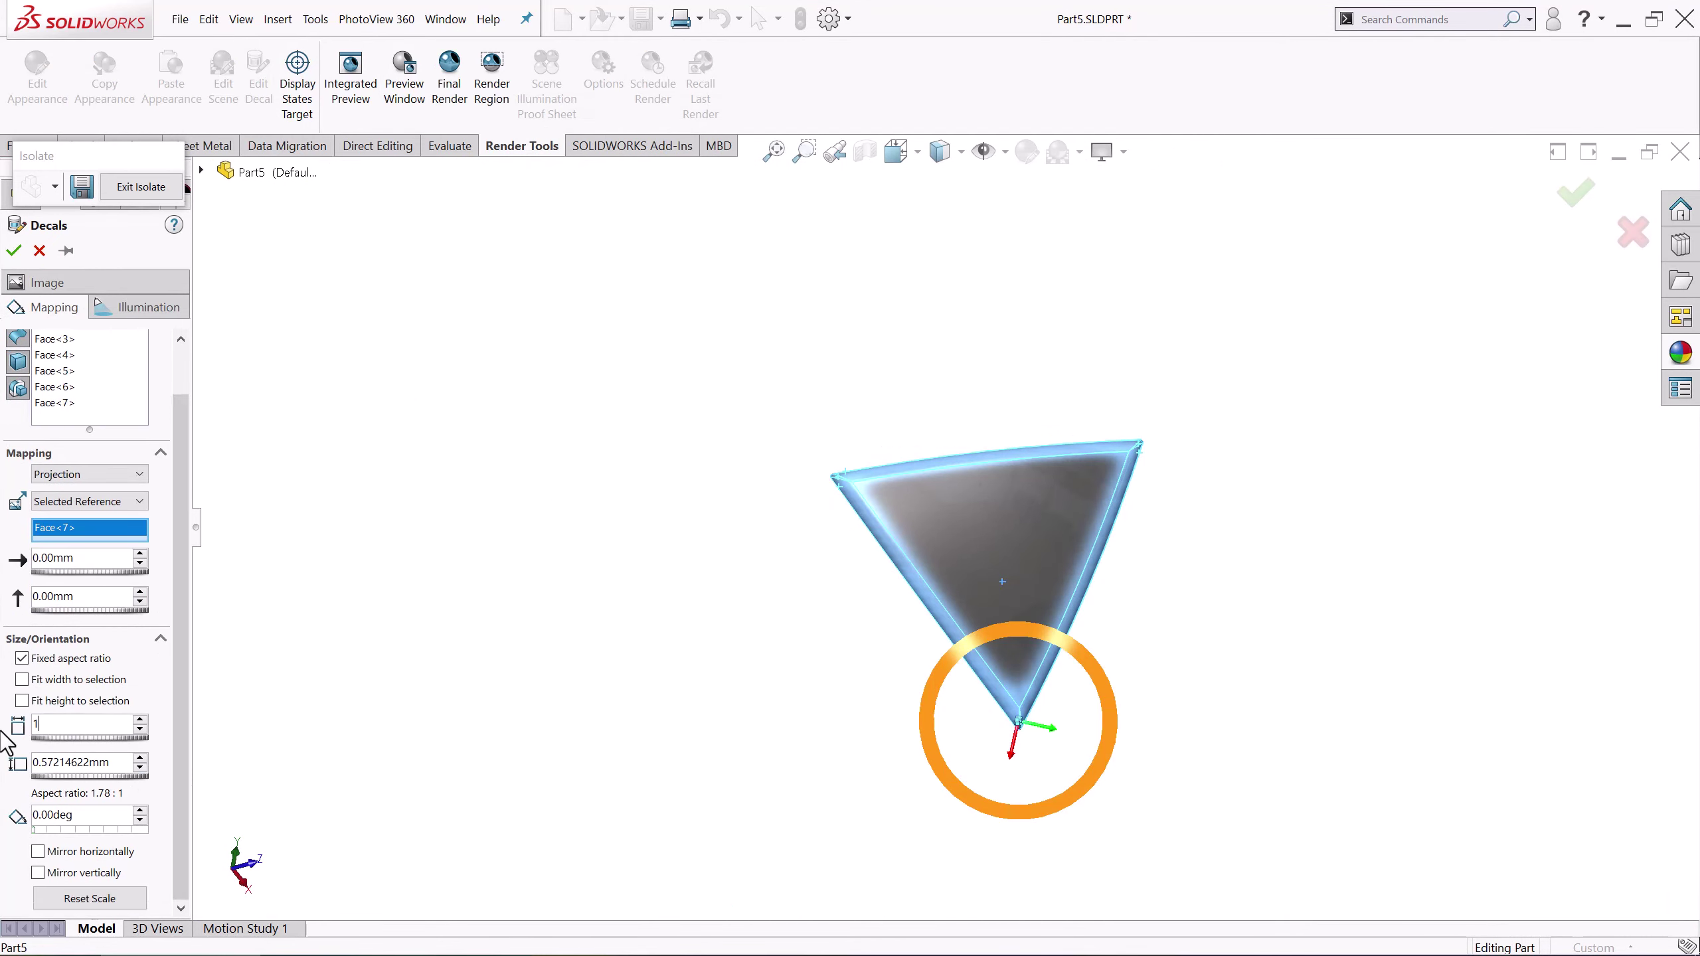
{"action": "type", "text": "40.00mm"}
{"action": "mouse_move", "coordinate": [830, 650]}
{"action": "left_mouse_down"}
{"action": "mouse_move", "coordinate": [804, 490]}
{"action": "mouse_move", "coordinate": [857, 523]}
{"action": "left_mouse_up"}
{"action": "scroll", "coordinate": [854, 653], "scroll_direction": "down", "scroll_amount": 2}
{"action": "scroll", "coordinate": [1052, 515], "scroll_direction": "down", "scroll_amount": 2}
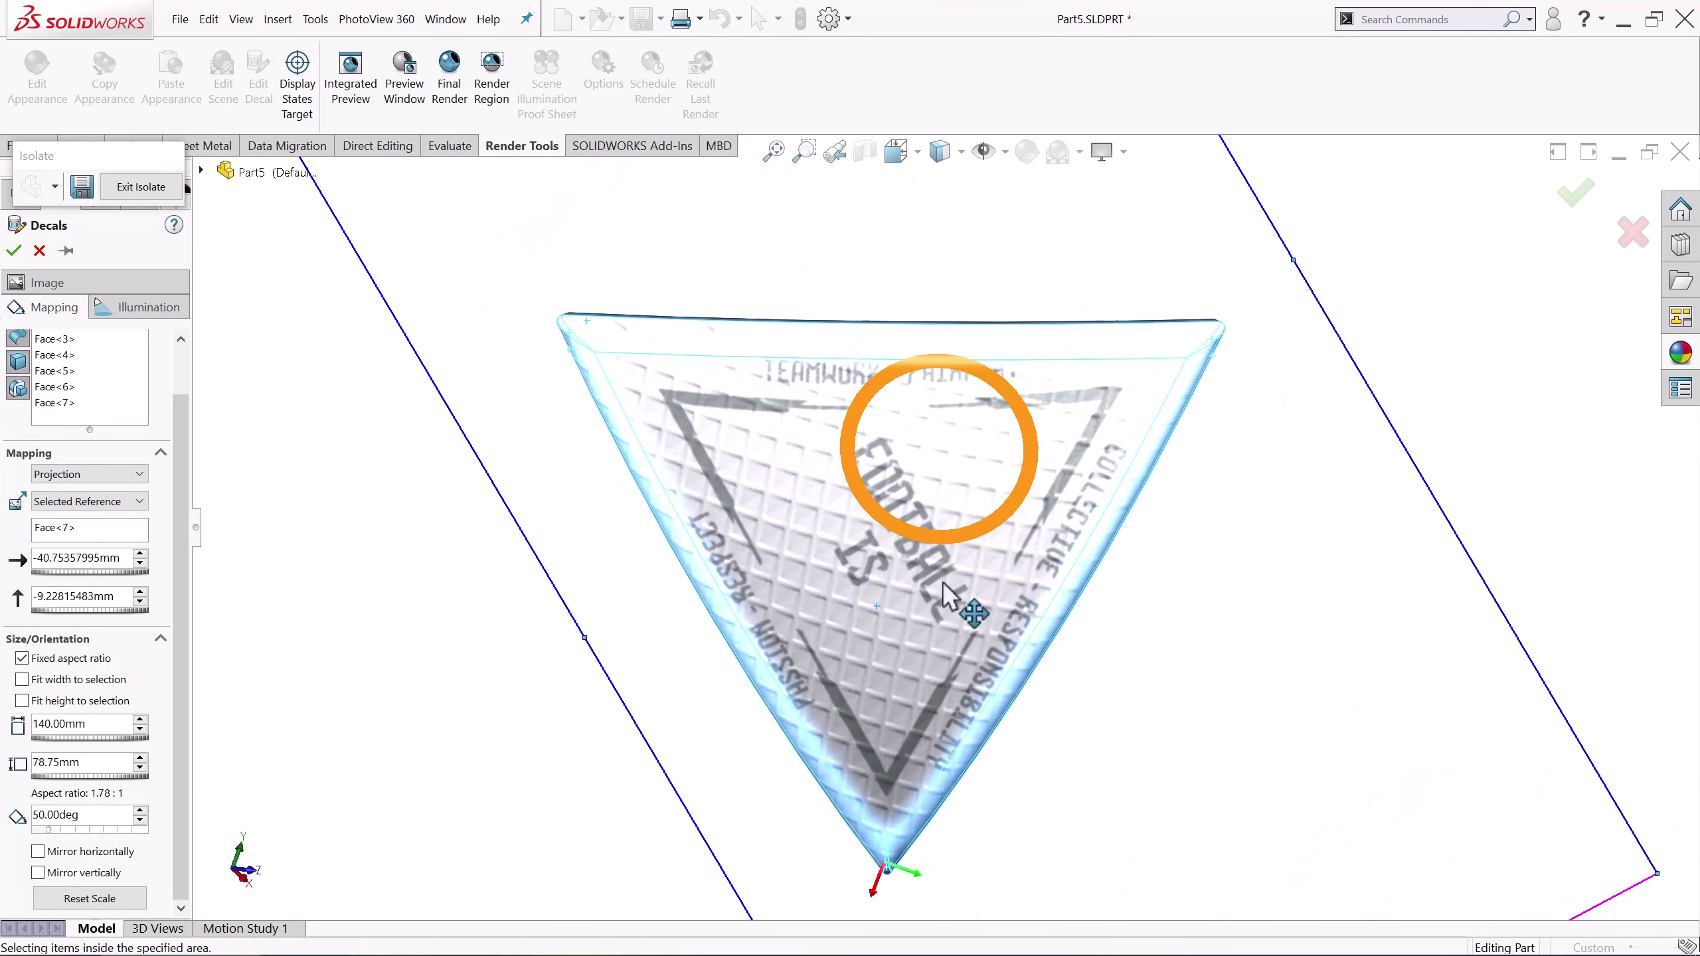
{"action": "left_click", "coordinate": [140, 810]}
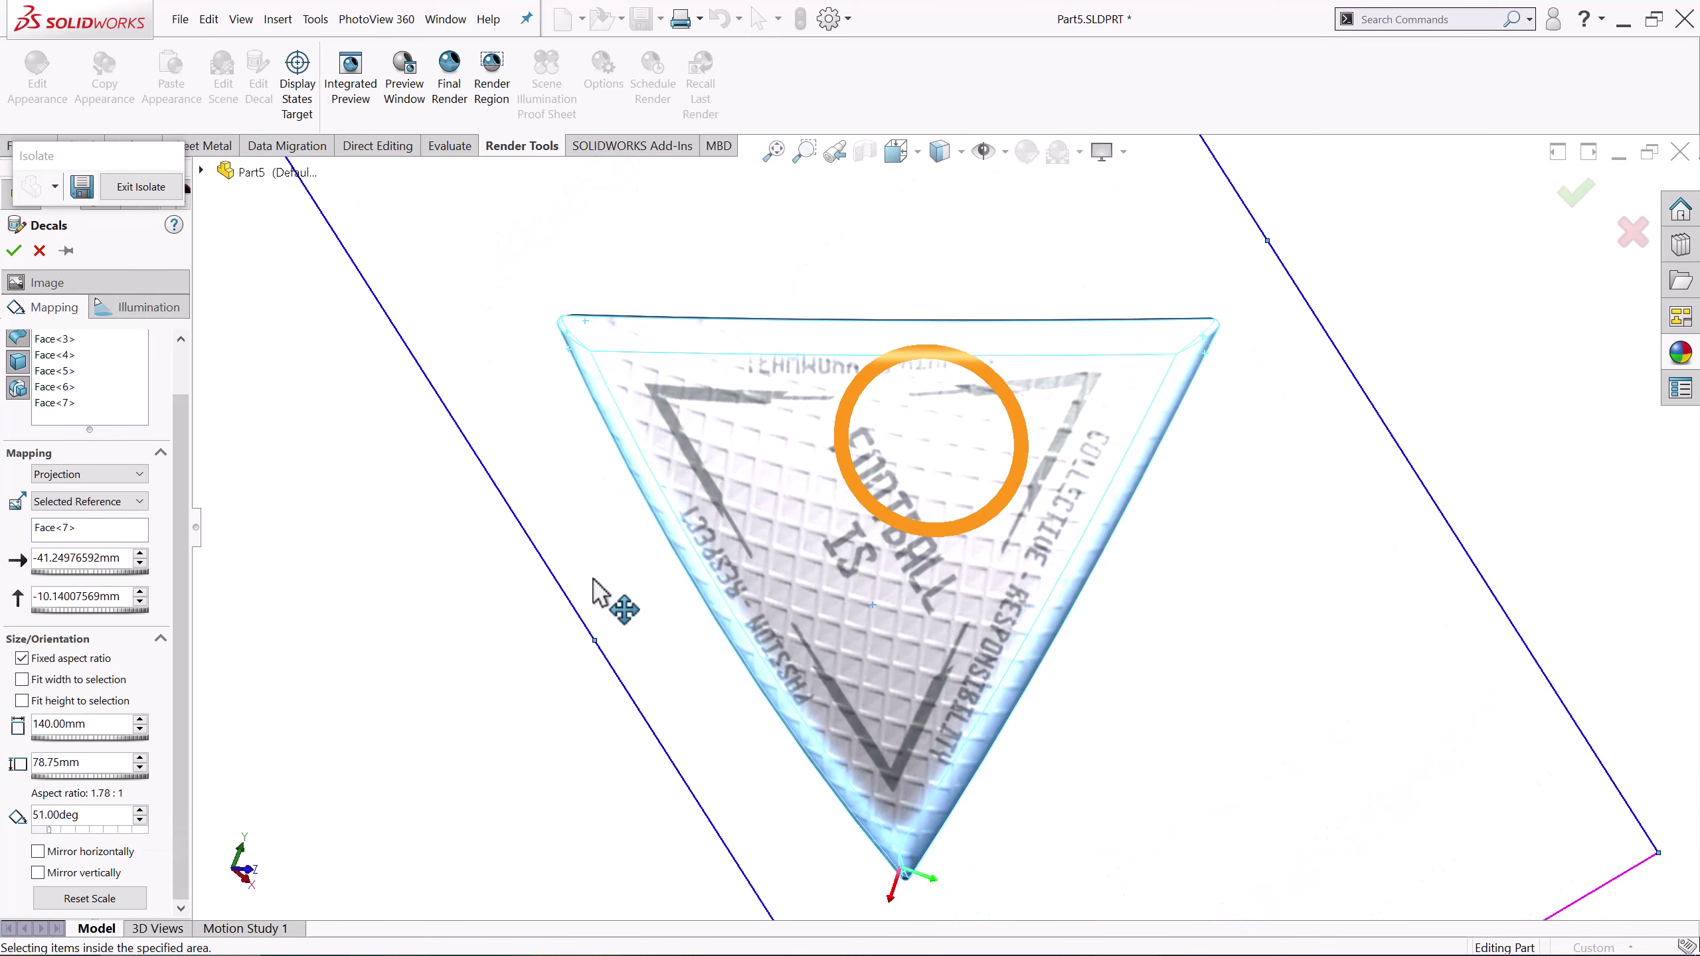
{"action": "left_click", "coordinate": [141, 810]}
{"action": "left_click", "coordinate": [141, 821]}
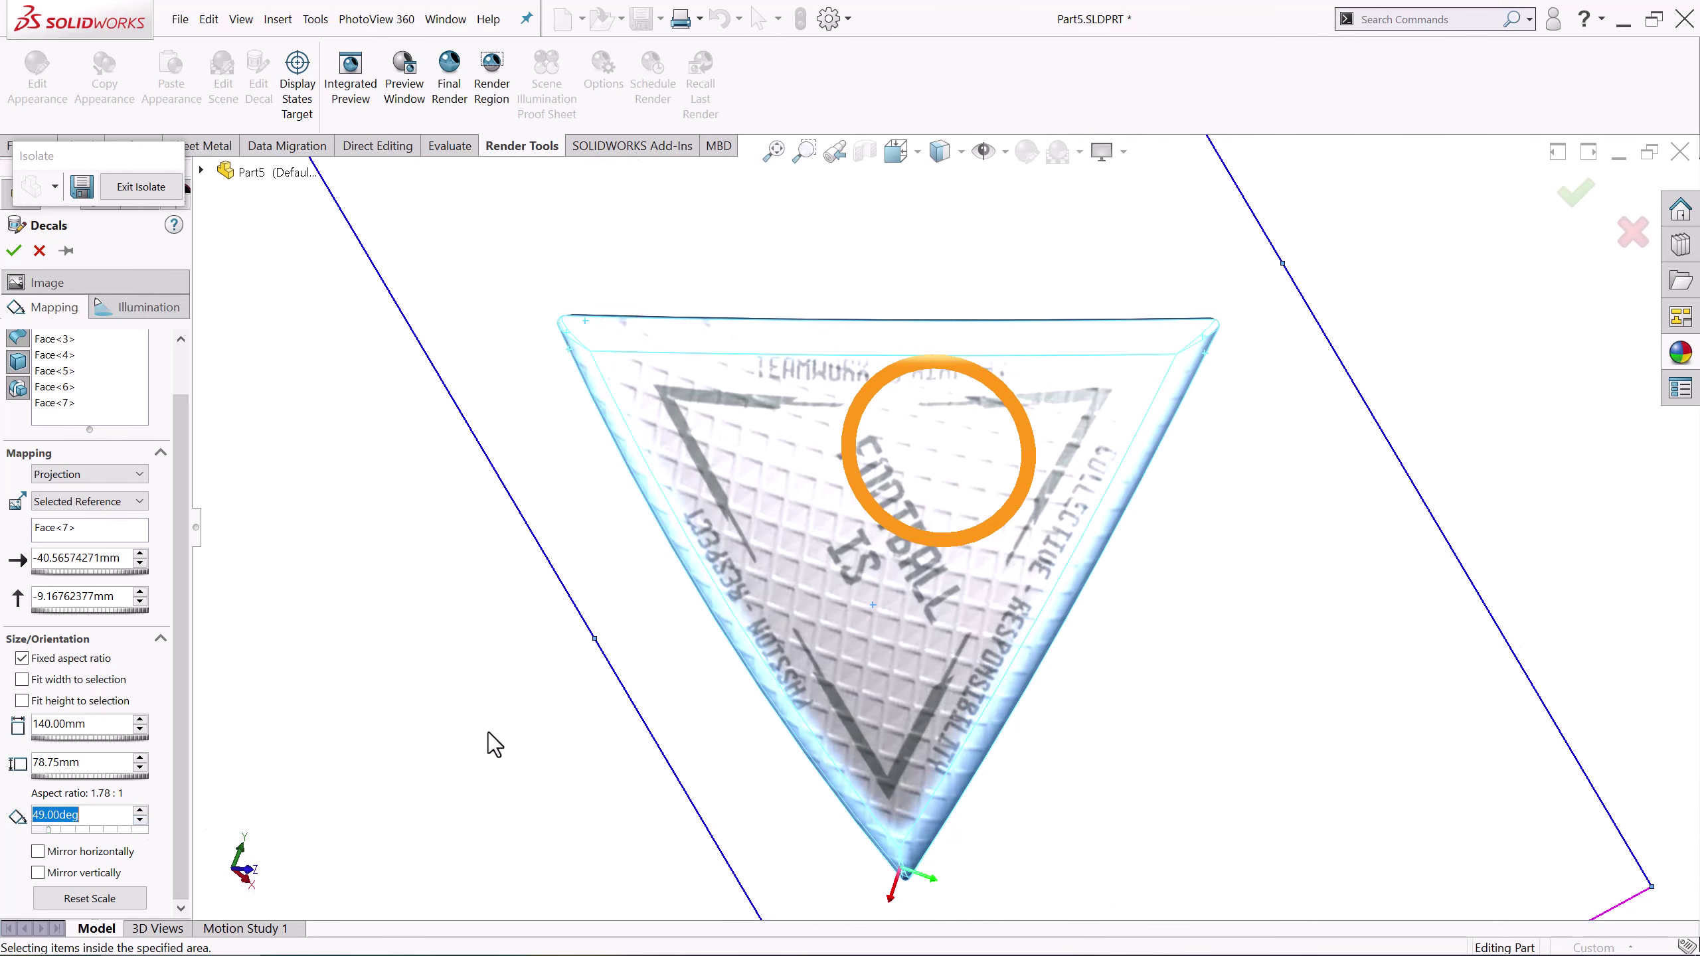
{"action": "left_click_drag", "start_coordinate": [657, 663], "coordinate": [612, 682]}
{"action": "left_click", "coordinate": [140, 810]}
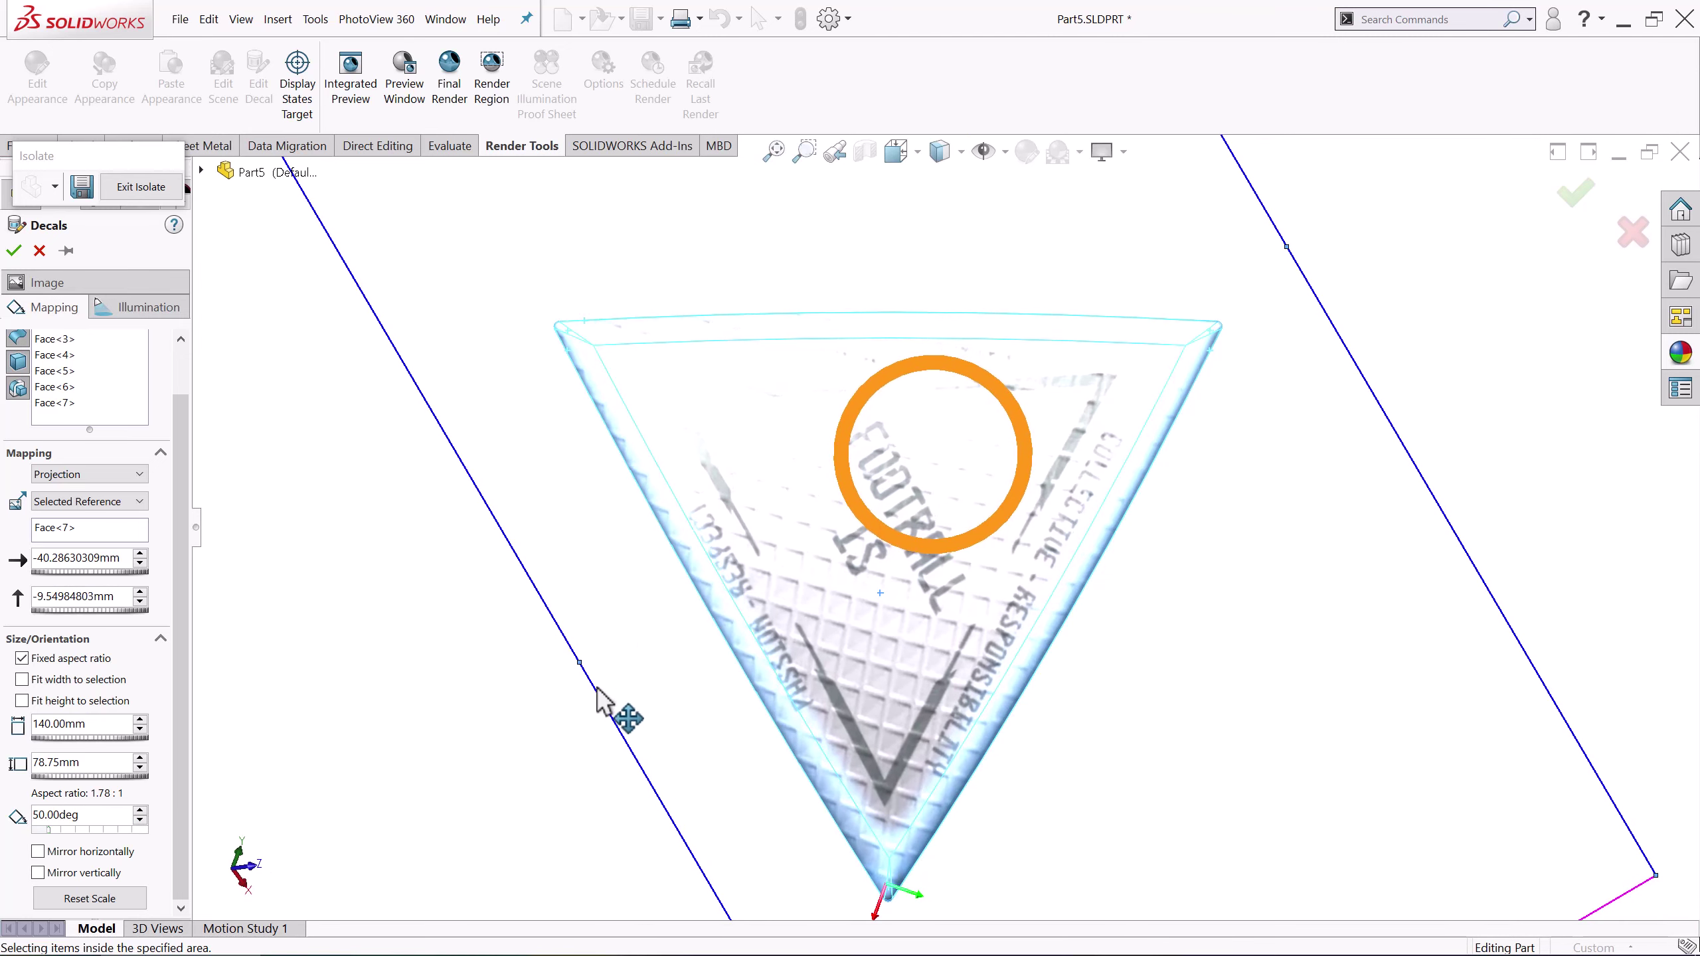
{"action": "mouse_move", "coordinate": [595, 702]}
{"action": "middle_mouse_down"}
{"action": "mouse_move", "coordinate": [497, 595]}
{"action": "mouse_move", "coordinate": [520, 482]}
{"action": "mouse_move", "coordinate": [245, 271]}
{"action": "middle_mouse_up"}
{"action": "key", "text": "Return"}
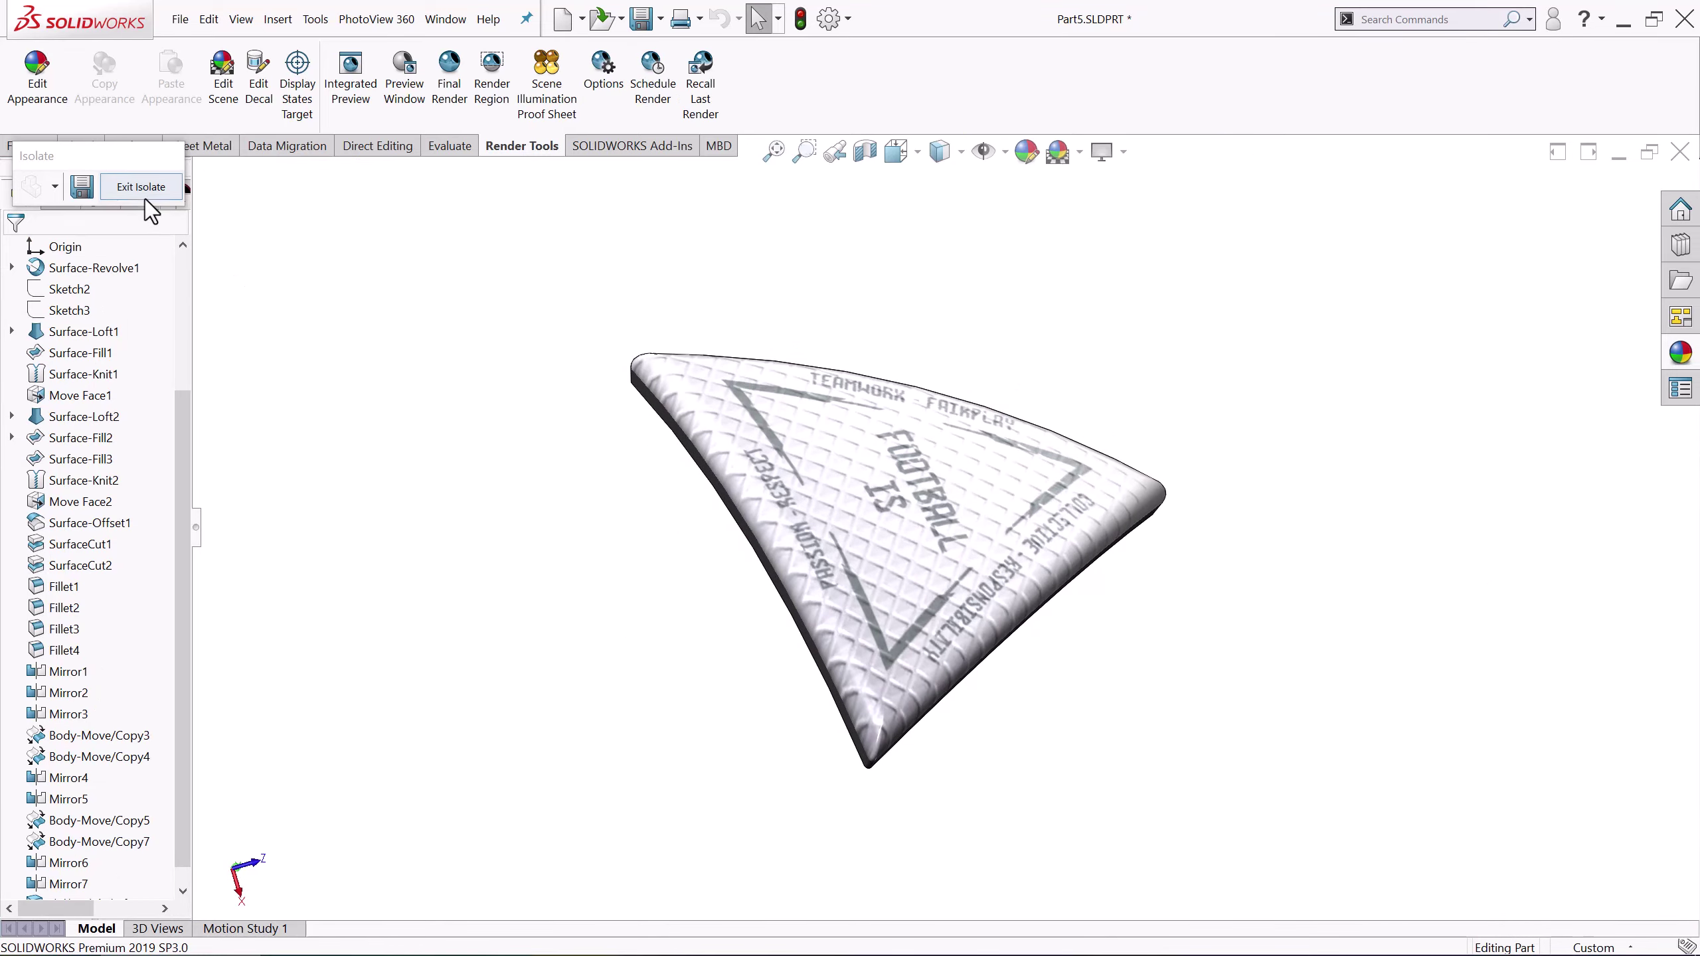
{"action": "left_click", "coordinate": [142, 187]}
Zoom out, orbit the decorated ball, and snap it to the isometric view
{"action": "scroll", "coordinate": [374, 507], "scroll_direction": "up", "scroll_amount": 3}
{"action": "scroll", "coordinate": [702, 557], "scroll_direction": "up", "scroll_amount": 2}
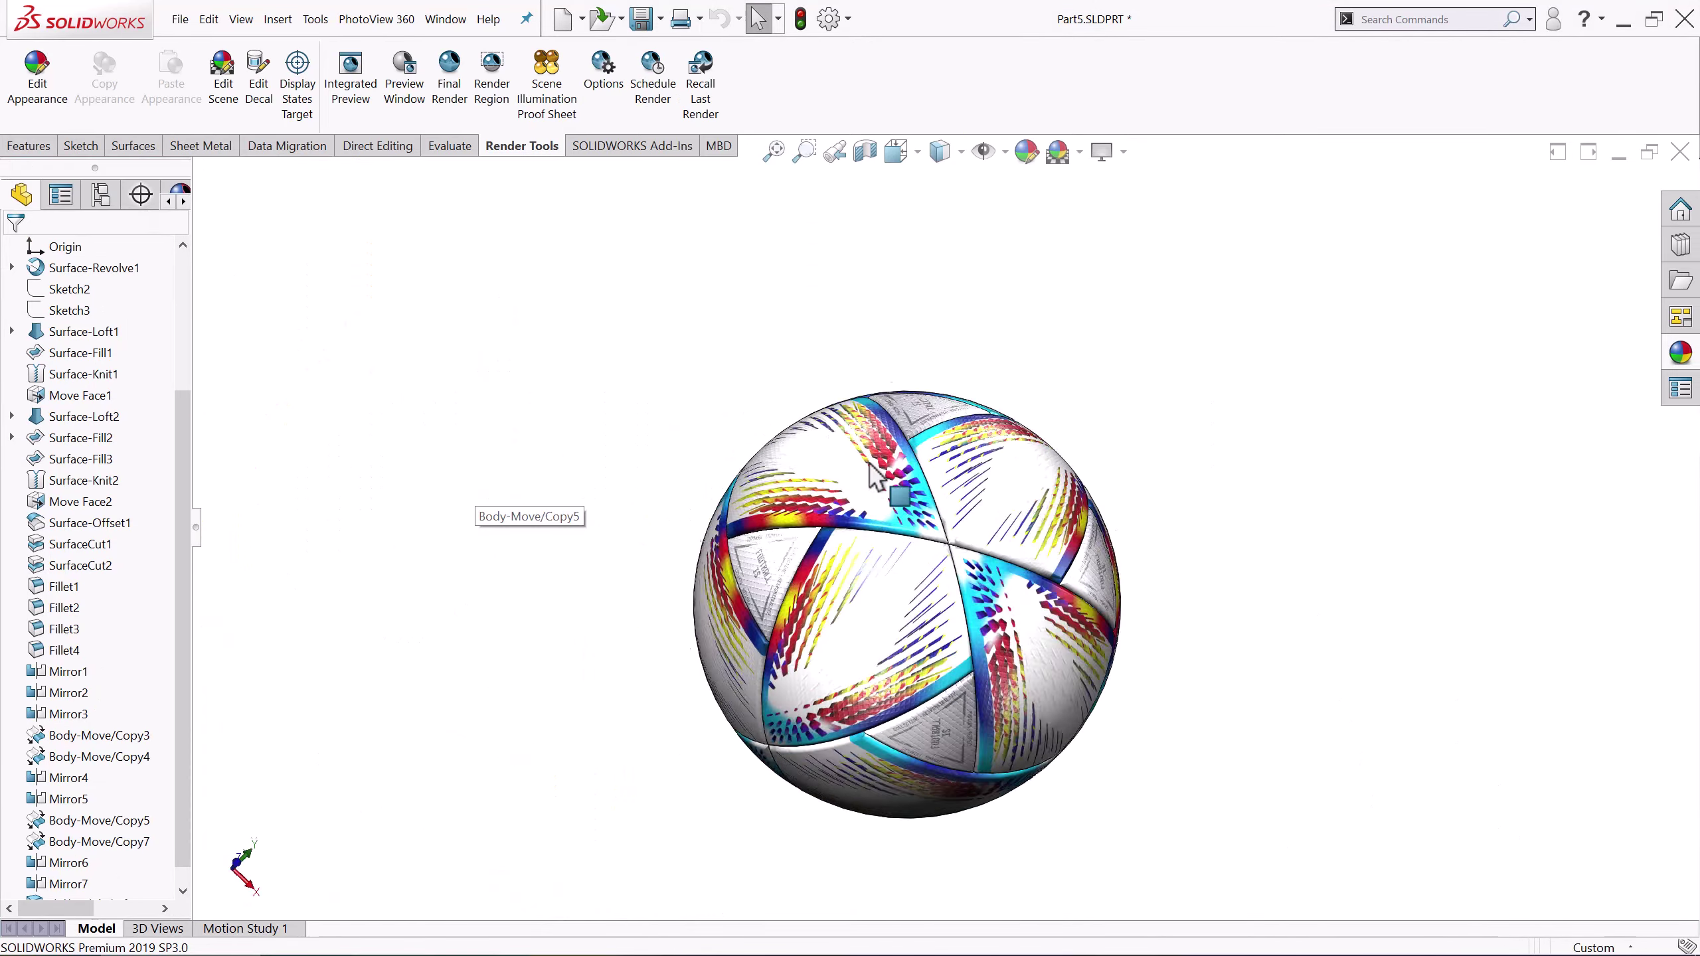
{"action": "mouse_move", "coordinate": [870, 476]}
{"action": "middle_mouse_down"}
{"action": "mouse_move", "coordinate": [900, 556]}
{"action": "mouse_move", "coordinate": [896, 691]}
{"action": "mouse_move", "coordinate": [556, 611]}
{"action": "middle_mouse_up"}
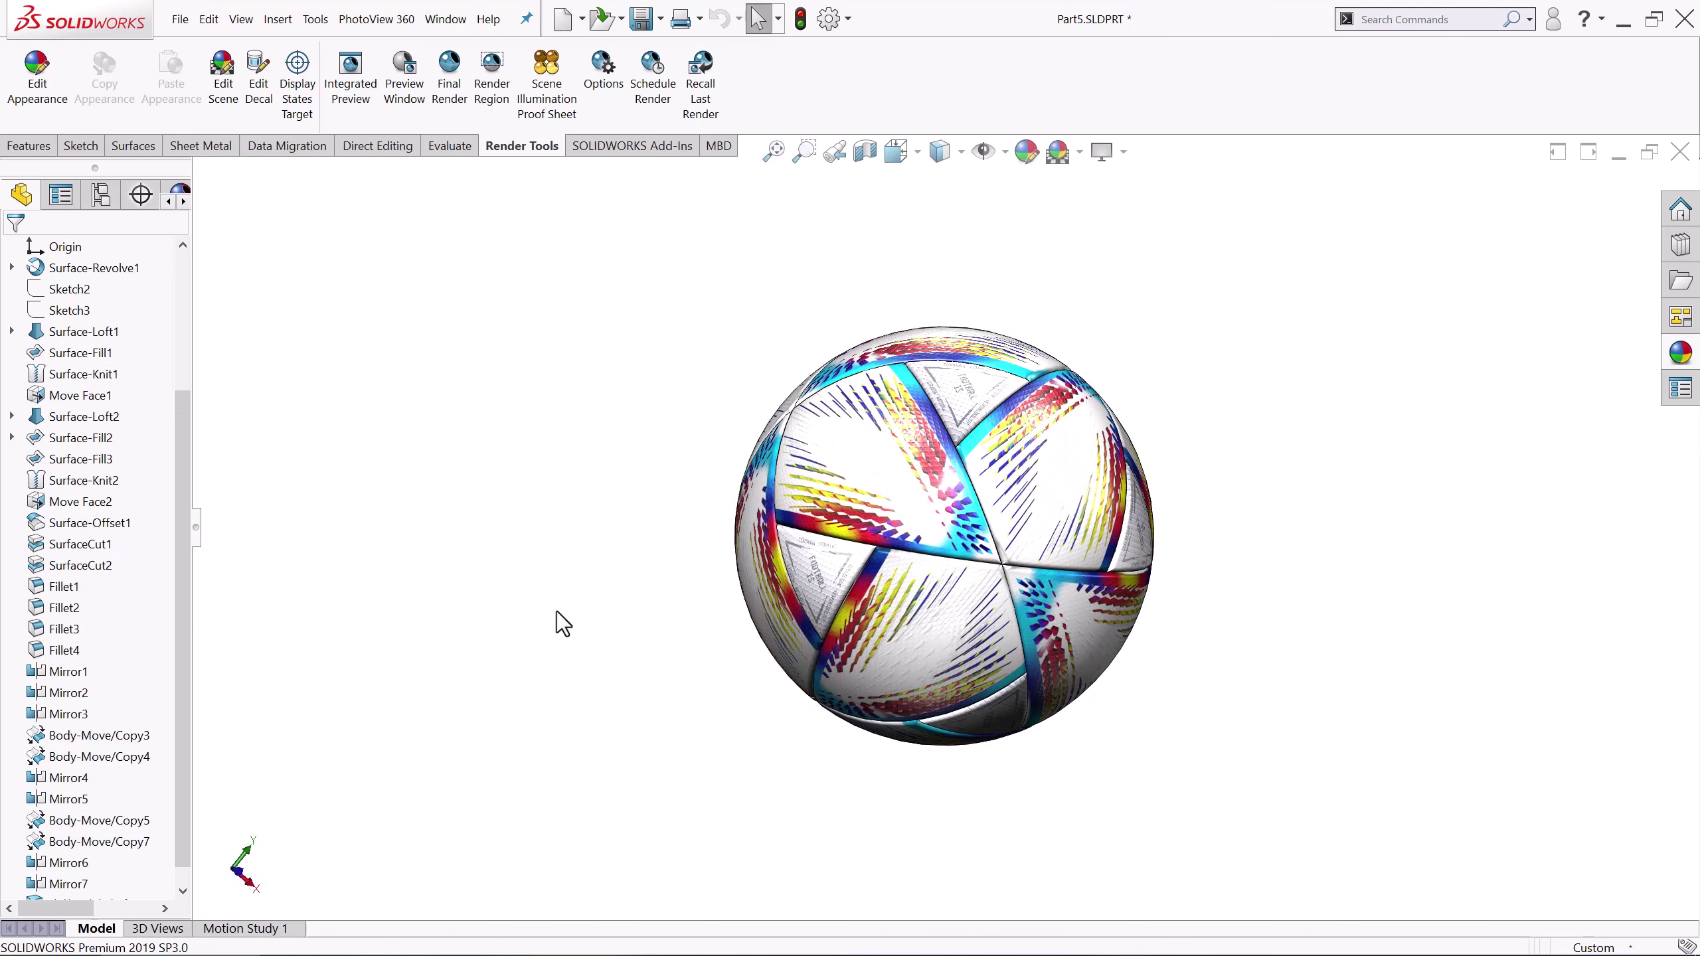
{"action": "key", "text": "ctrl+7"}
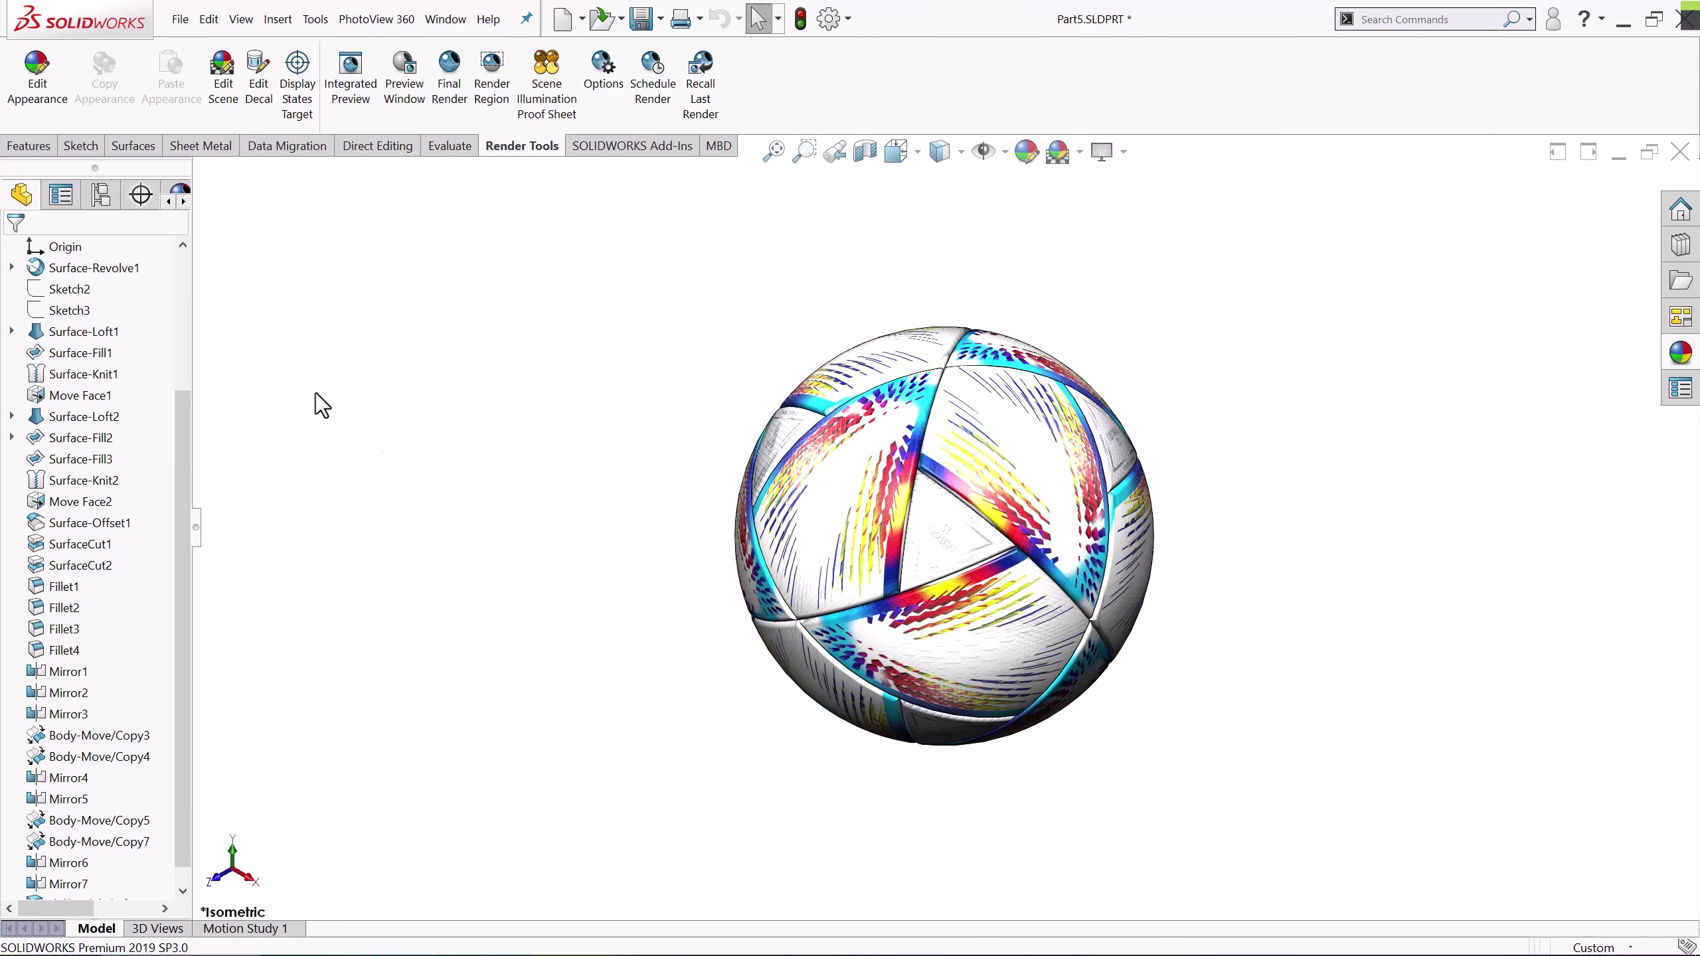
Load FIFA WORLD CUP 2022 LOGO.png as a new decal masked by its alpha channel
{"action": "left_click", "coordinate": [260, 114]}
{"action": "left_click", "coordinate": [63, 687]}
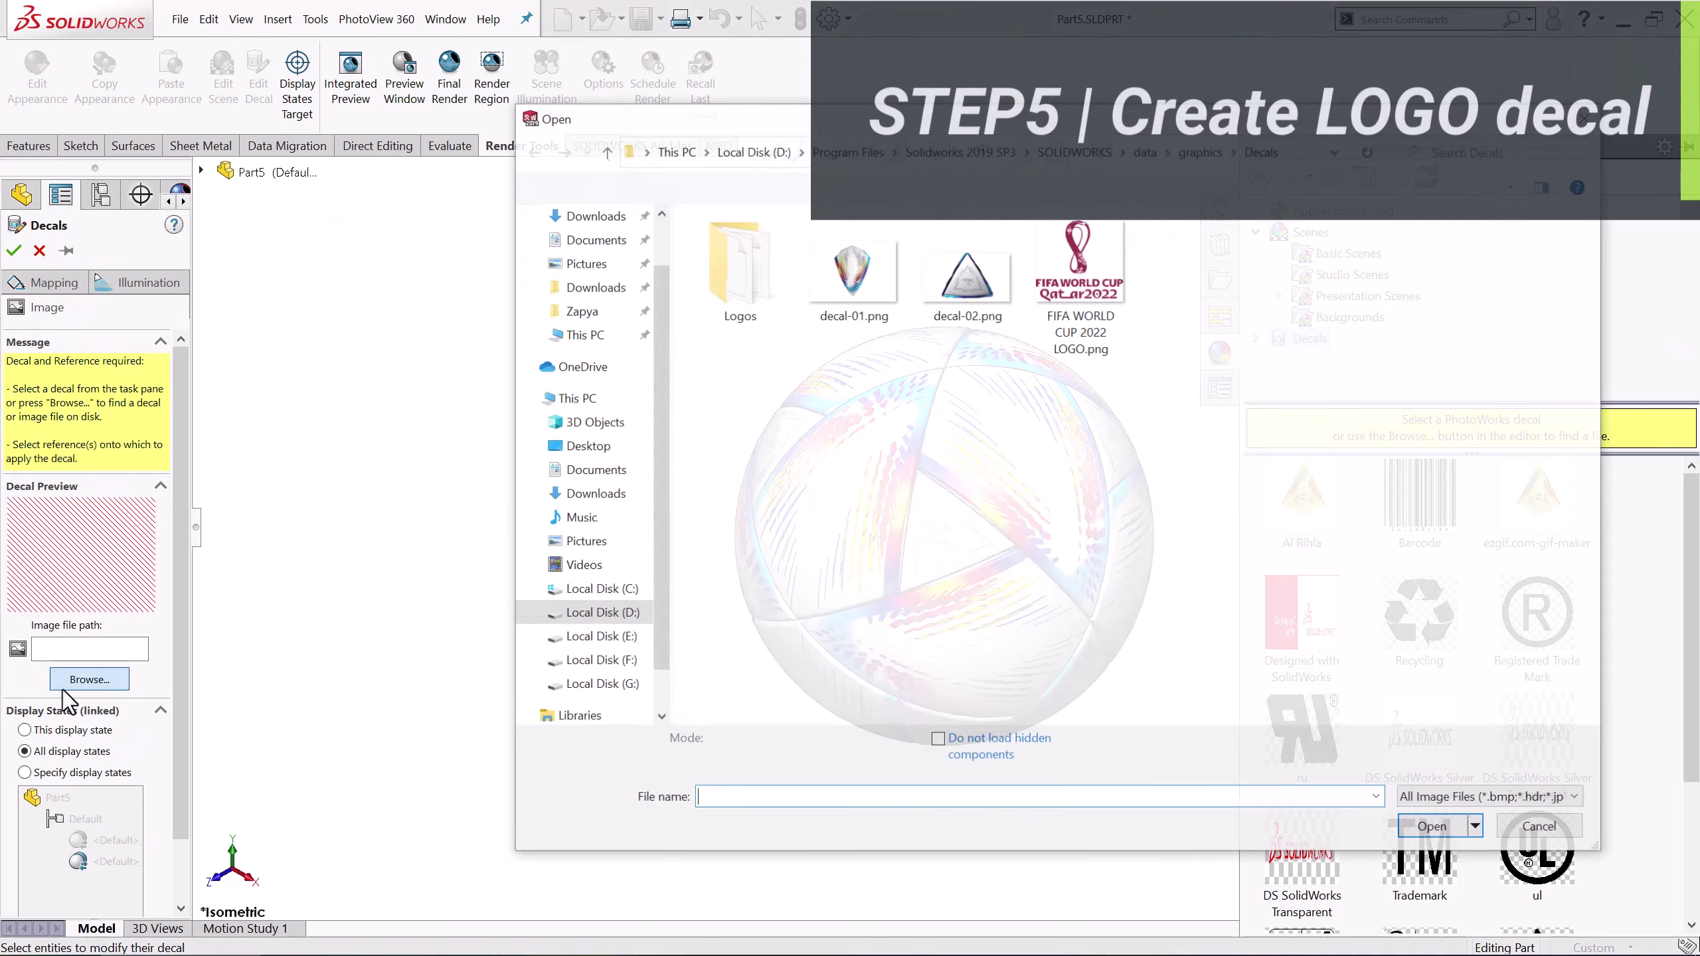
{"action": "double_click", "coordinate": [1079, 263]}
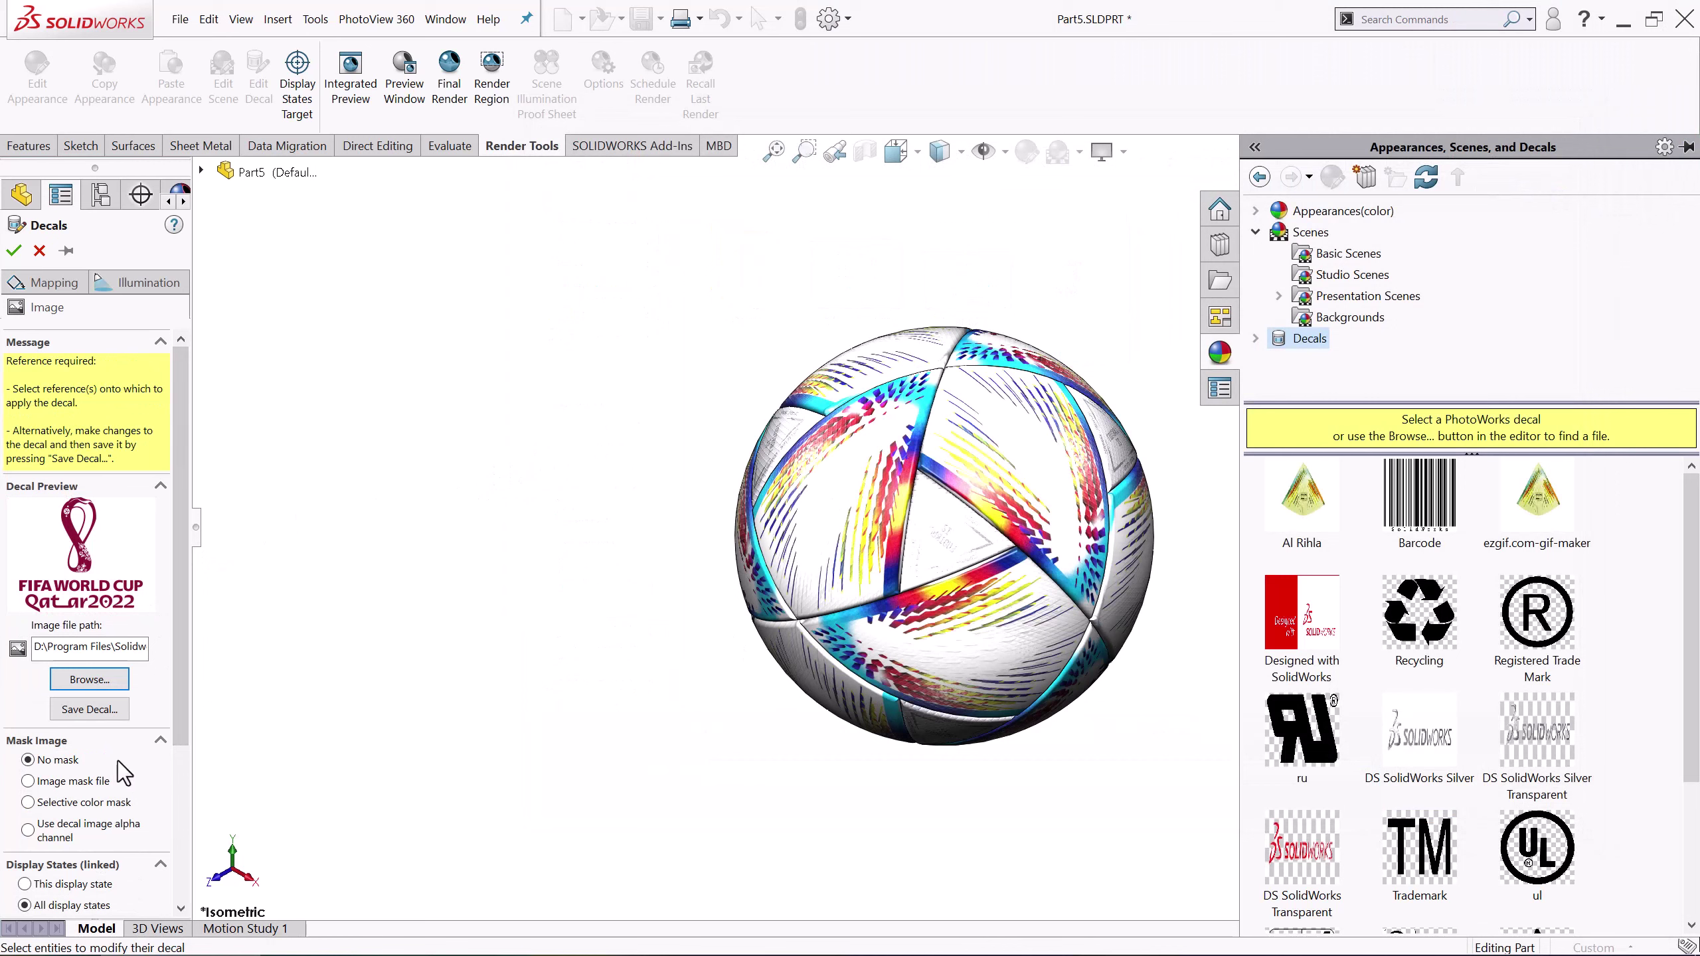
{"action": "left_click", "coordinate": [57, 845]}
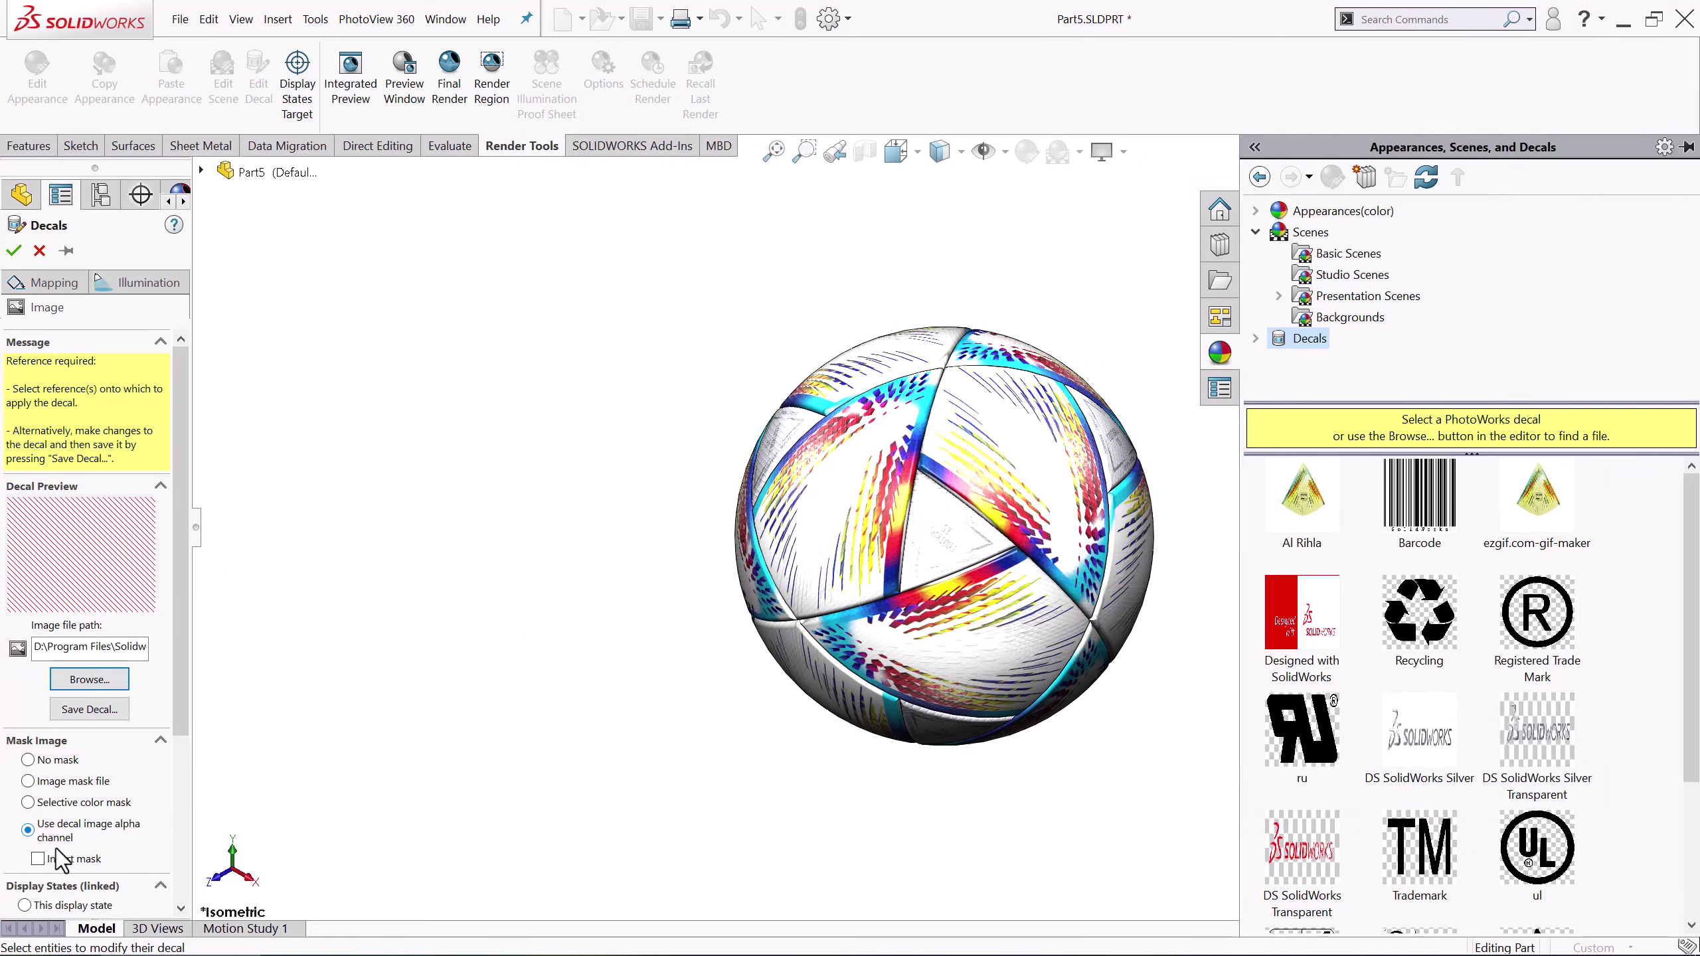
{"action": "left_click", "coordinate": [57, 284]}
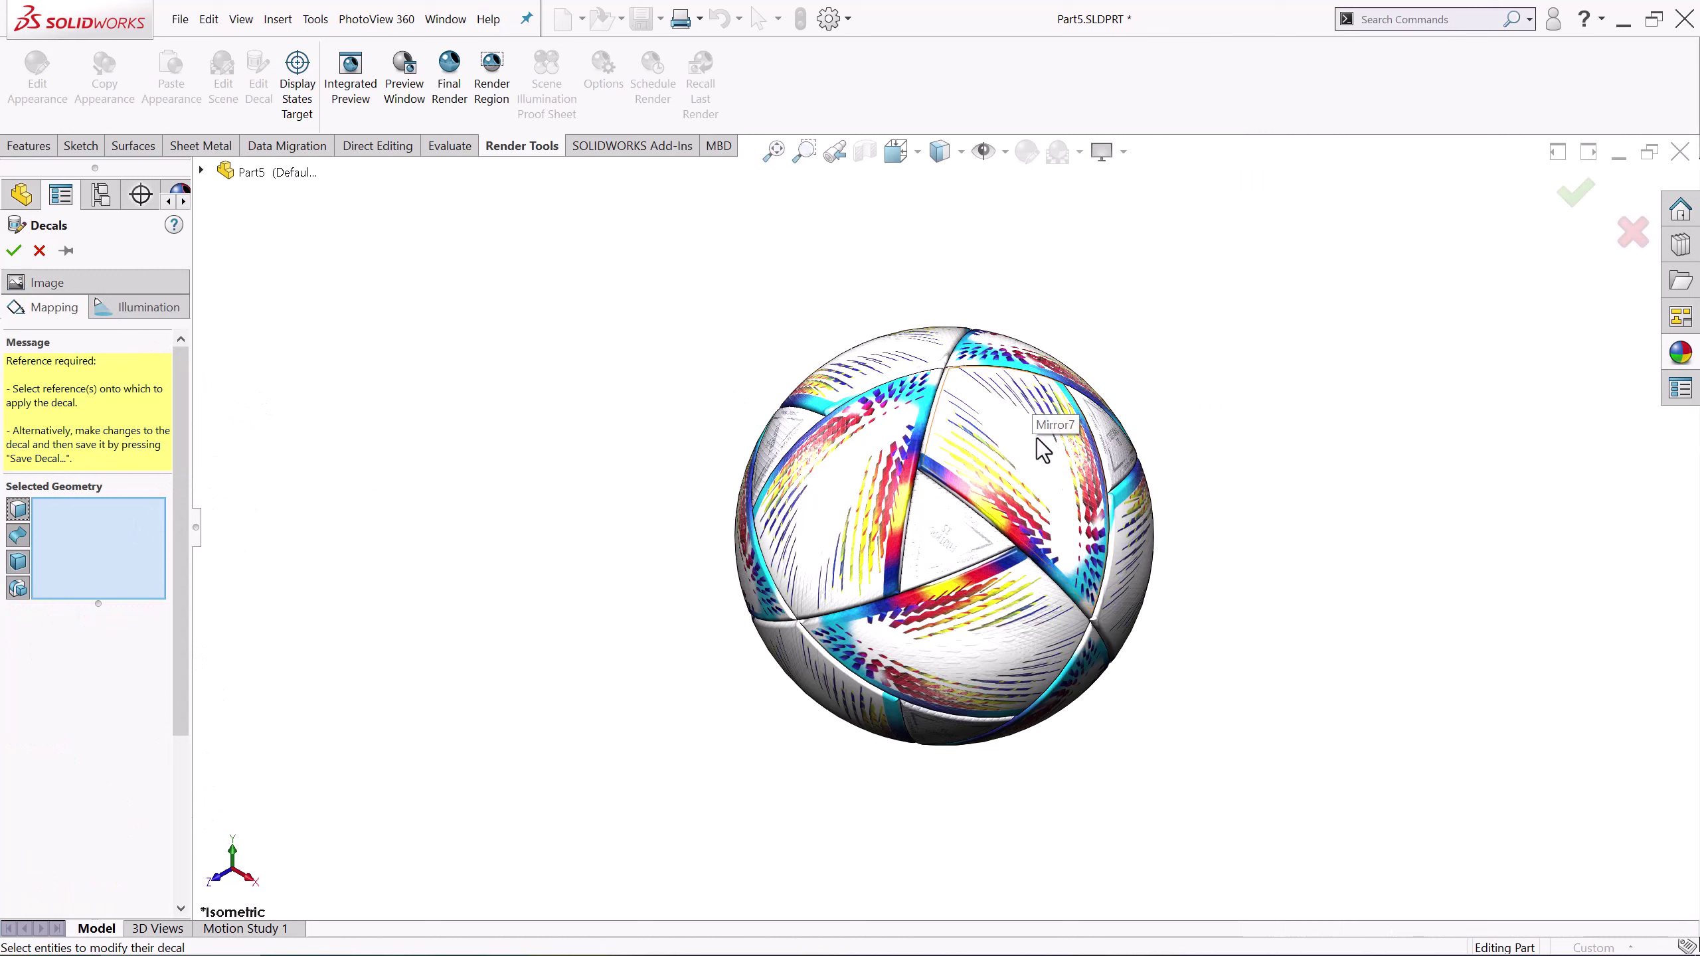
Target a ball panel and project the logo using Face<1> as reference
{"action": "left_click", "coordinate": [1032, 462]}
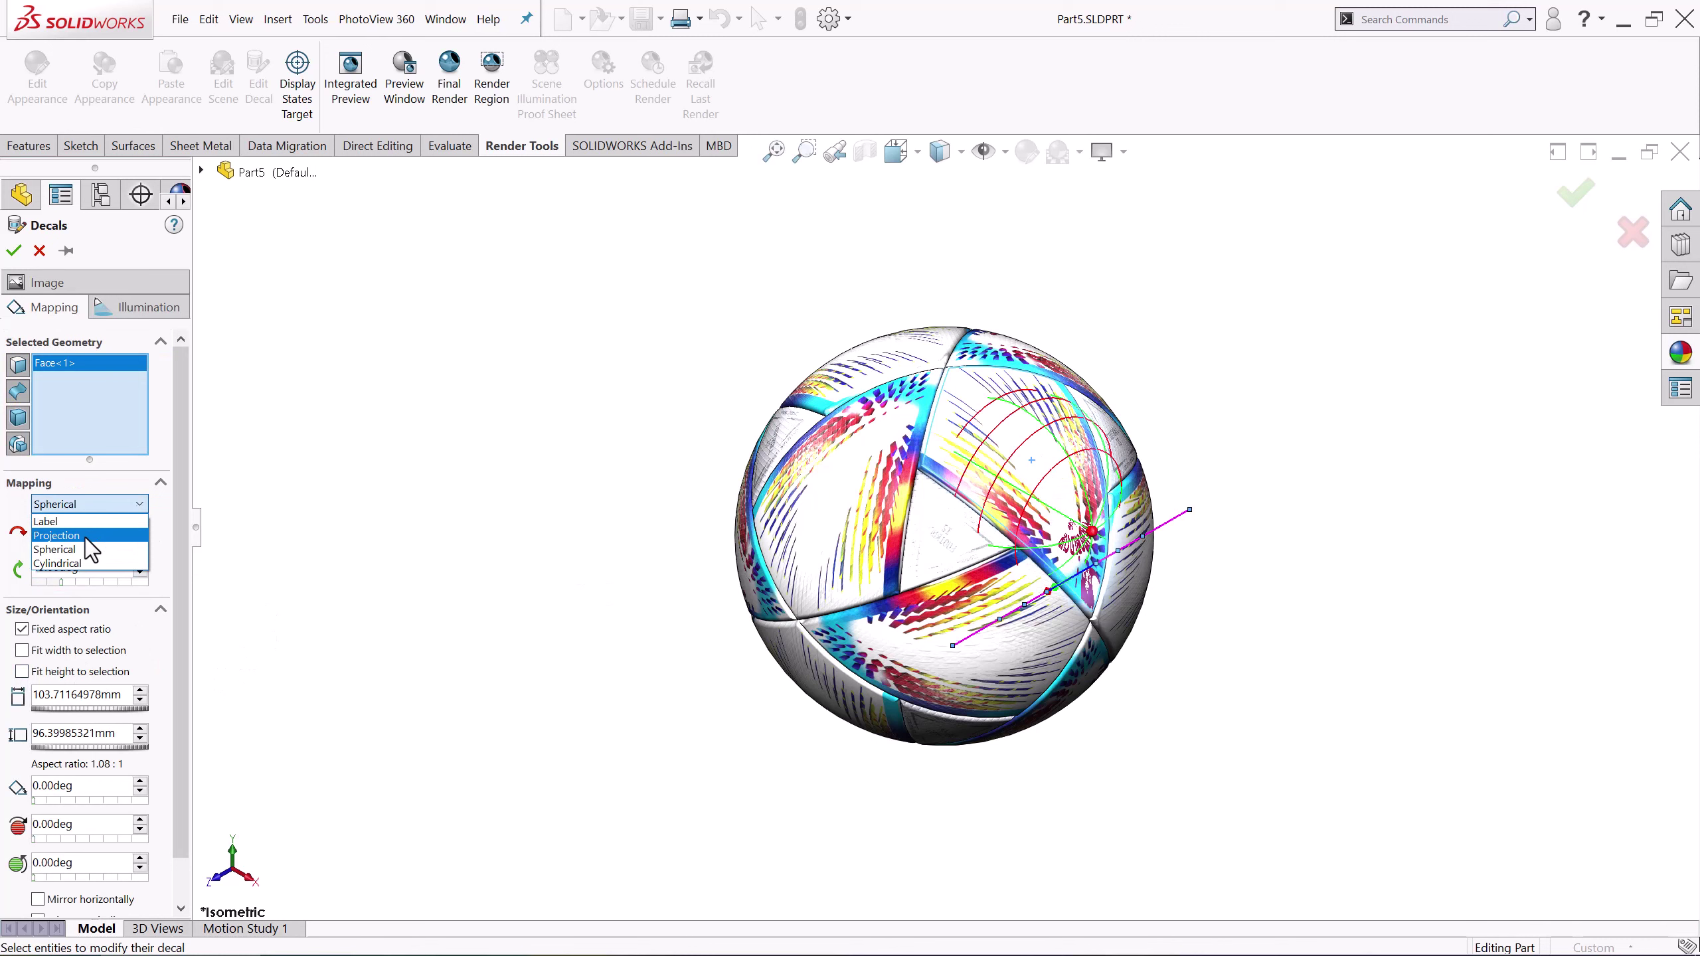
{"action": "left_click", "coordinate": [85, 538]}
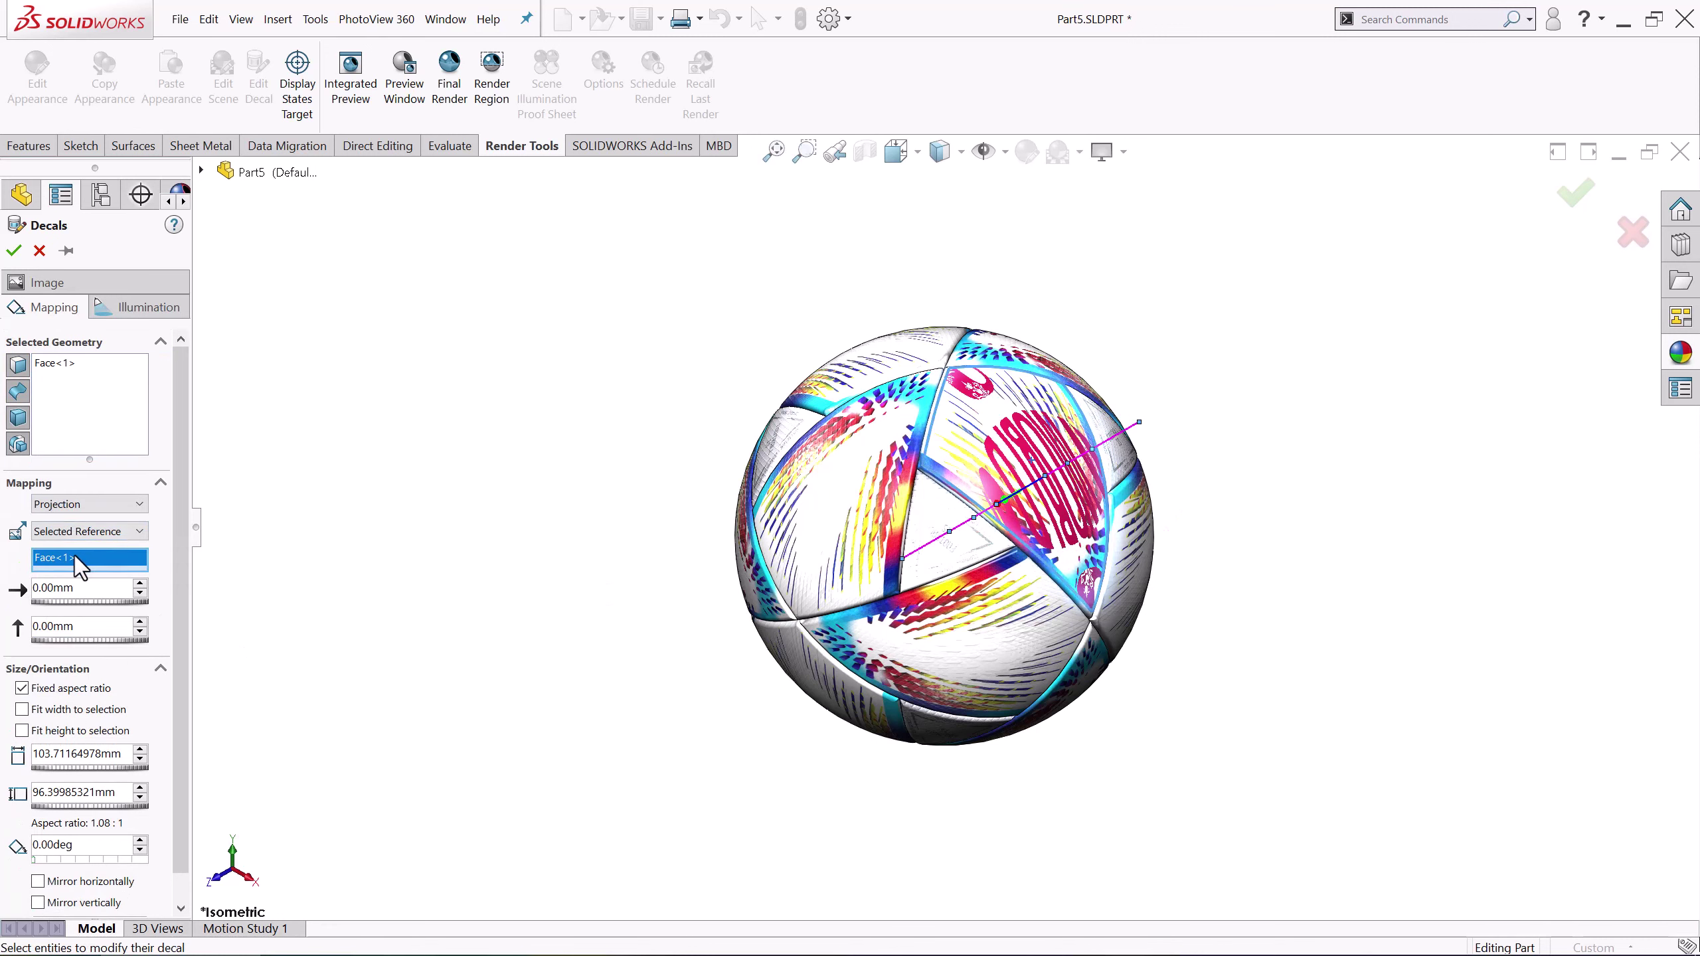
{"action": "right_click", "coordinate": [74, 555]}
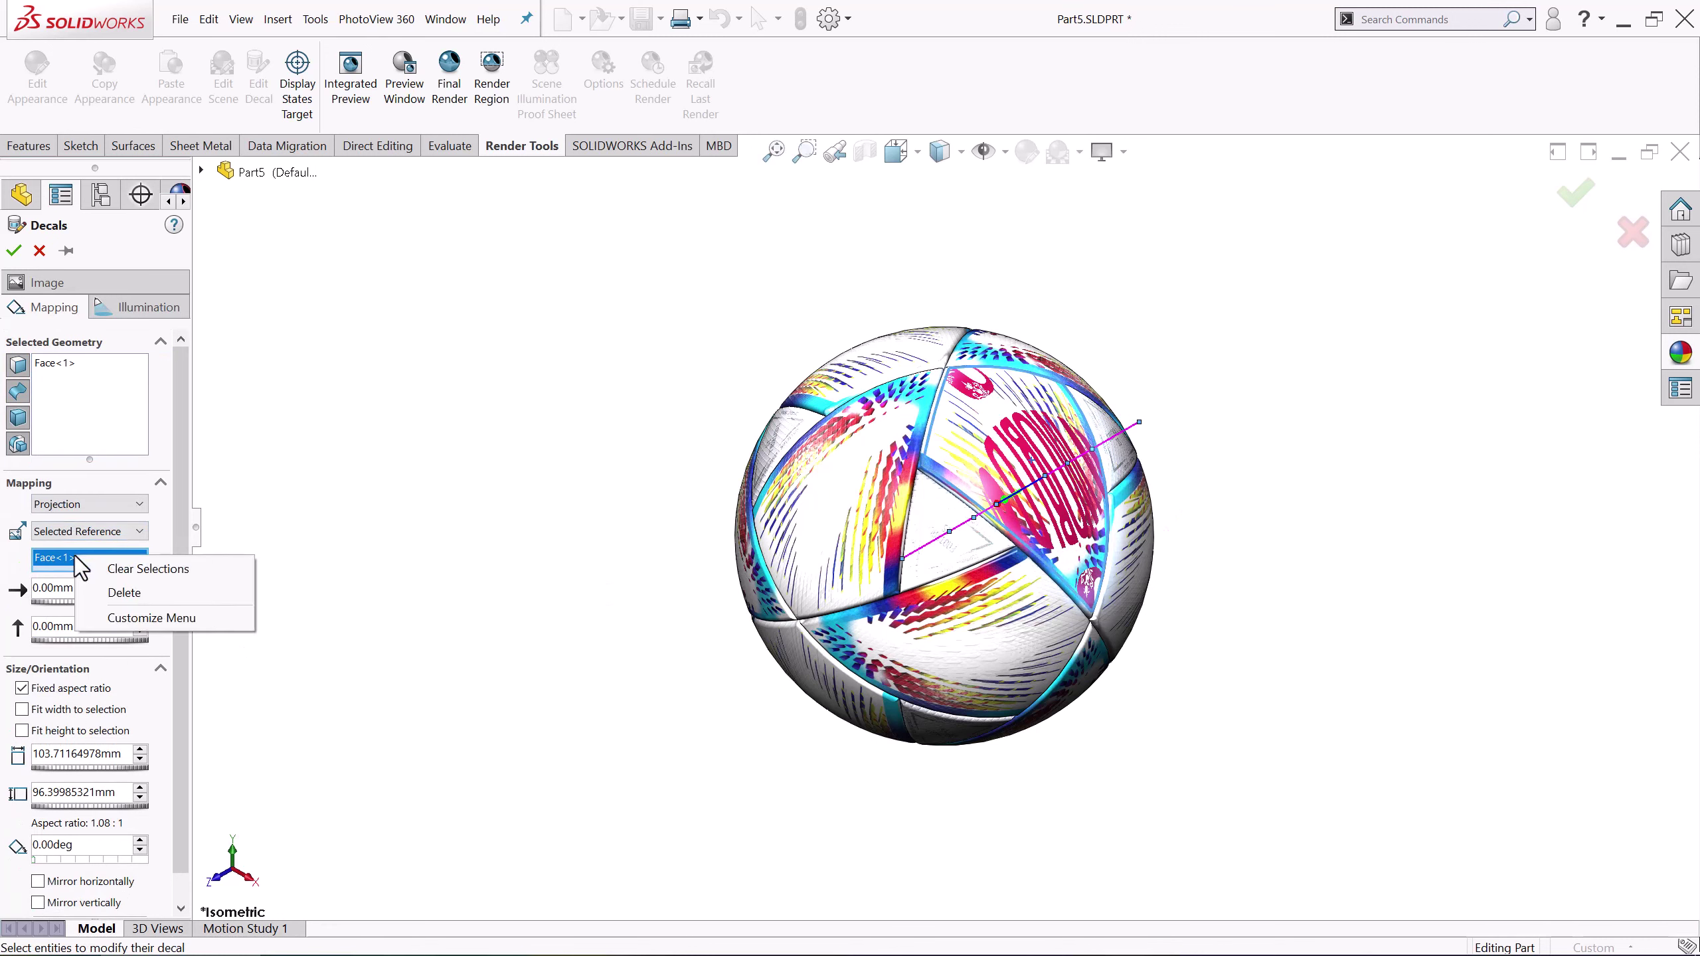
{"action": "left_click", "coordinate": [119, 594]}
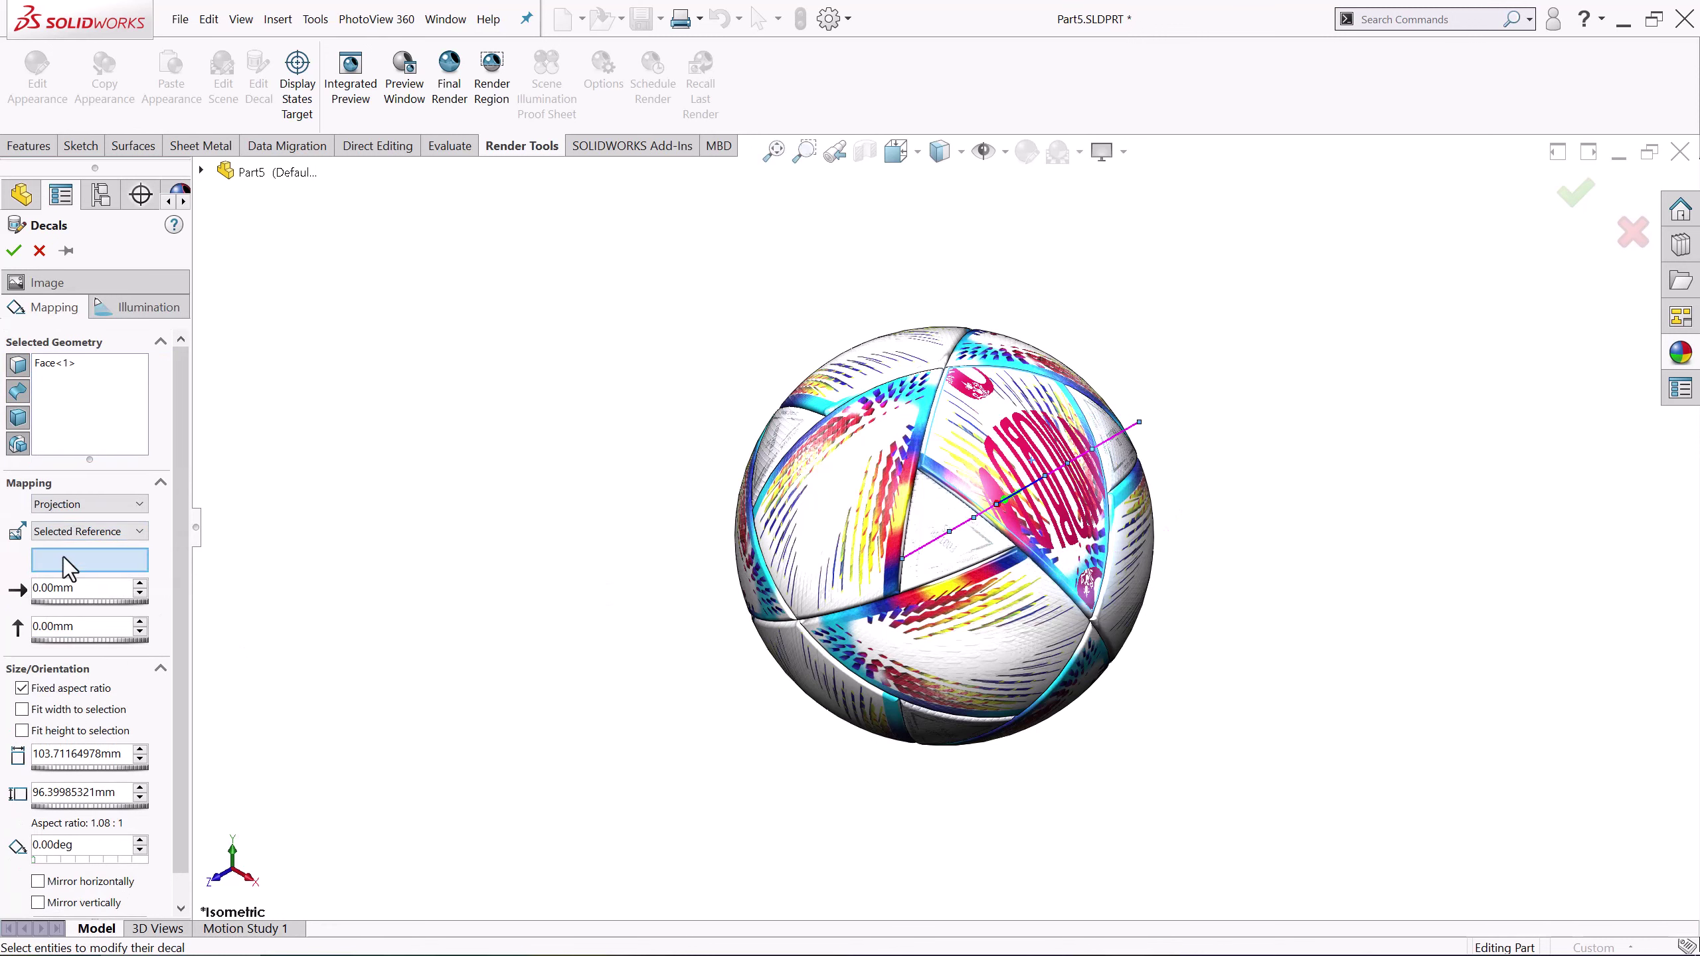
{"action": "left_click", "coordinate": [1009, 433]}
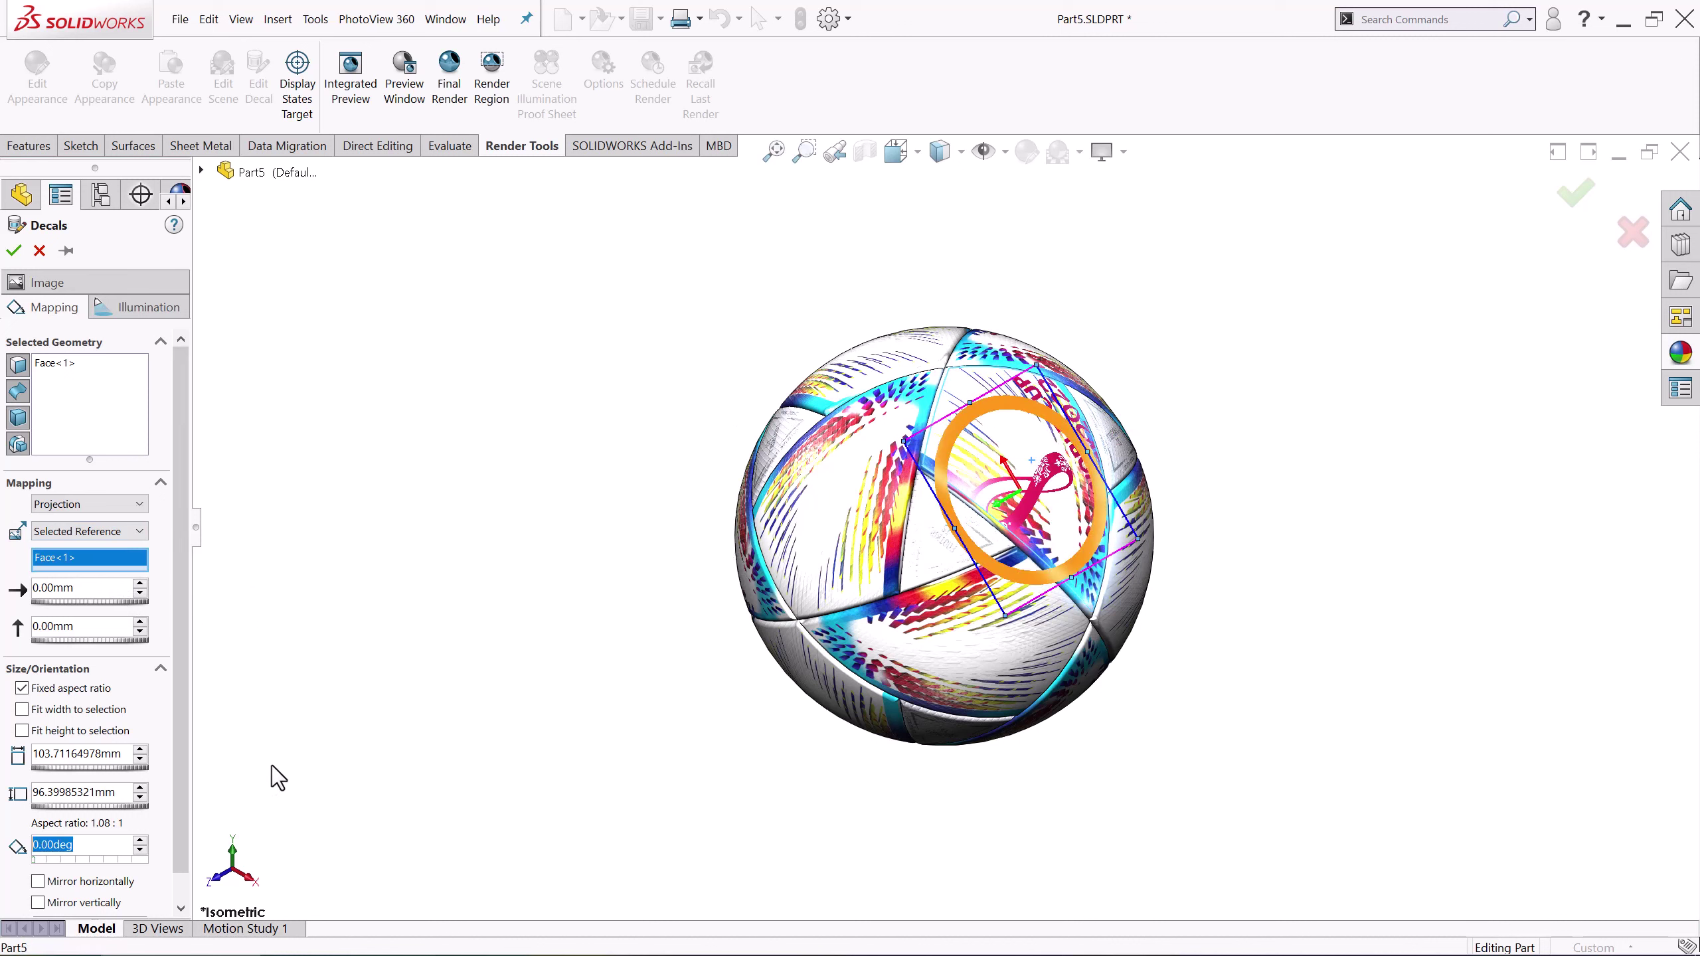
Rotate the logo decal to 270 degrees
{"action": "type", "text": "90"}
{"action": "left_click", "coordinate": [125, 791]}
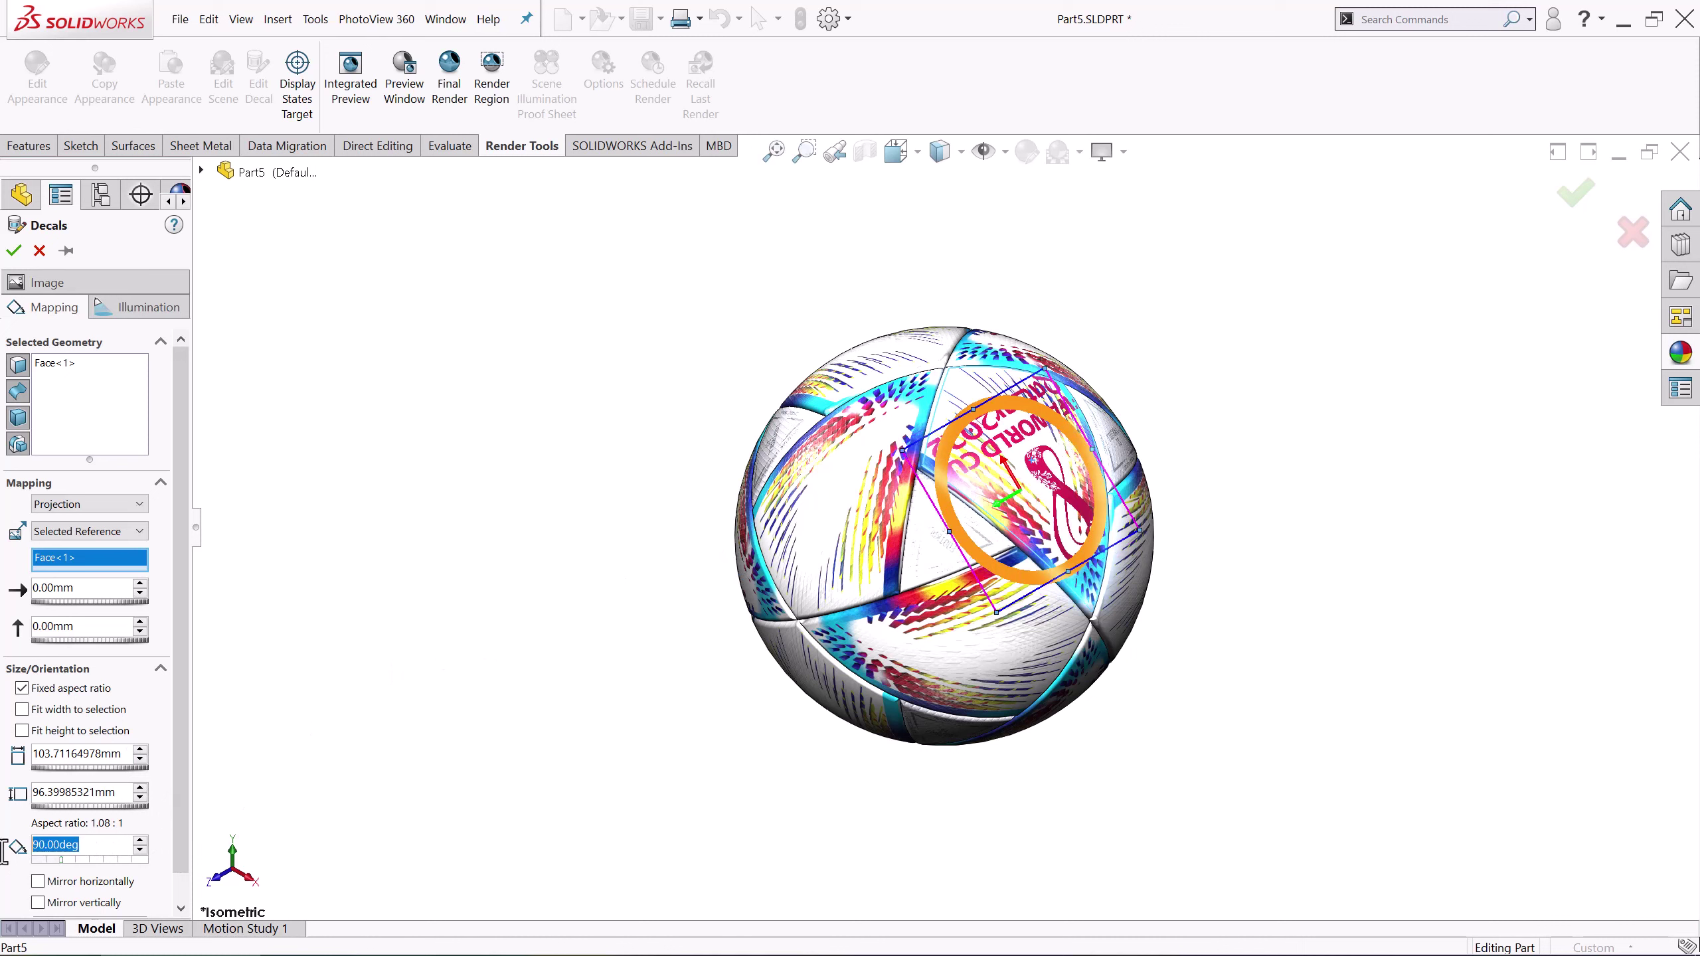
{"action": "left_click", "coordinate": [122, 793]}
{"action": "scroll", "coordinate": [1183, 492], "scroll_direction": "down", "scroll_amount": 5}
Move the logo onto the white panel and set its width to 35 mm
{"action": "middle_click_drag", "start_coordinate": [1183, 492], "coordinate": [897, 690]}
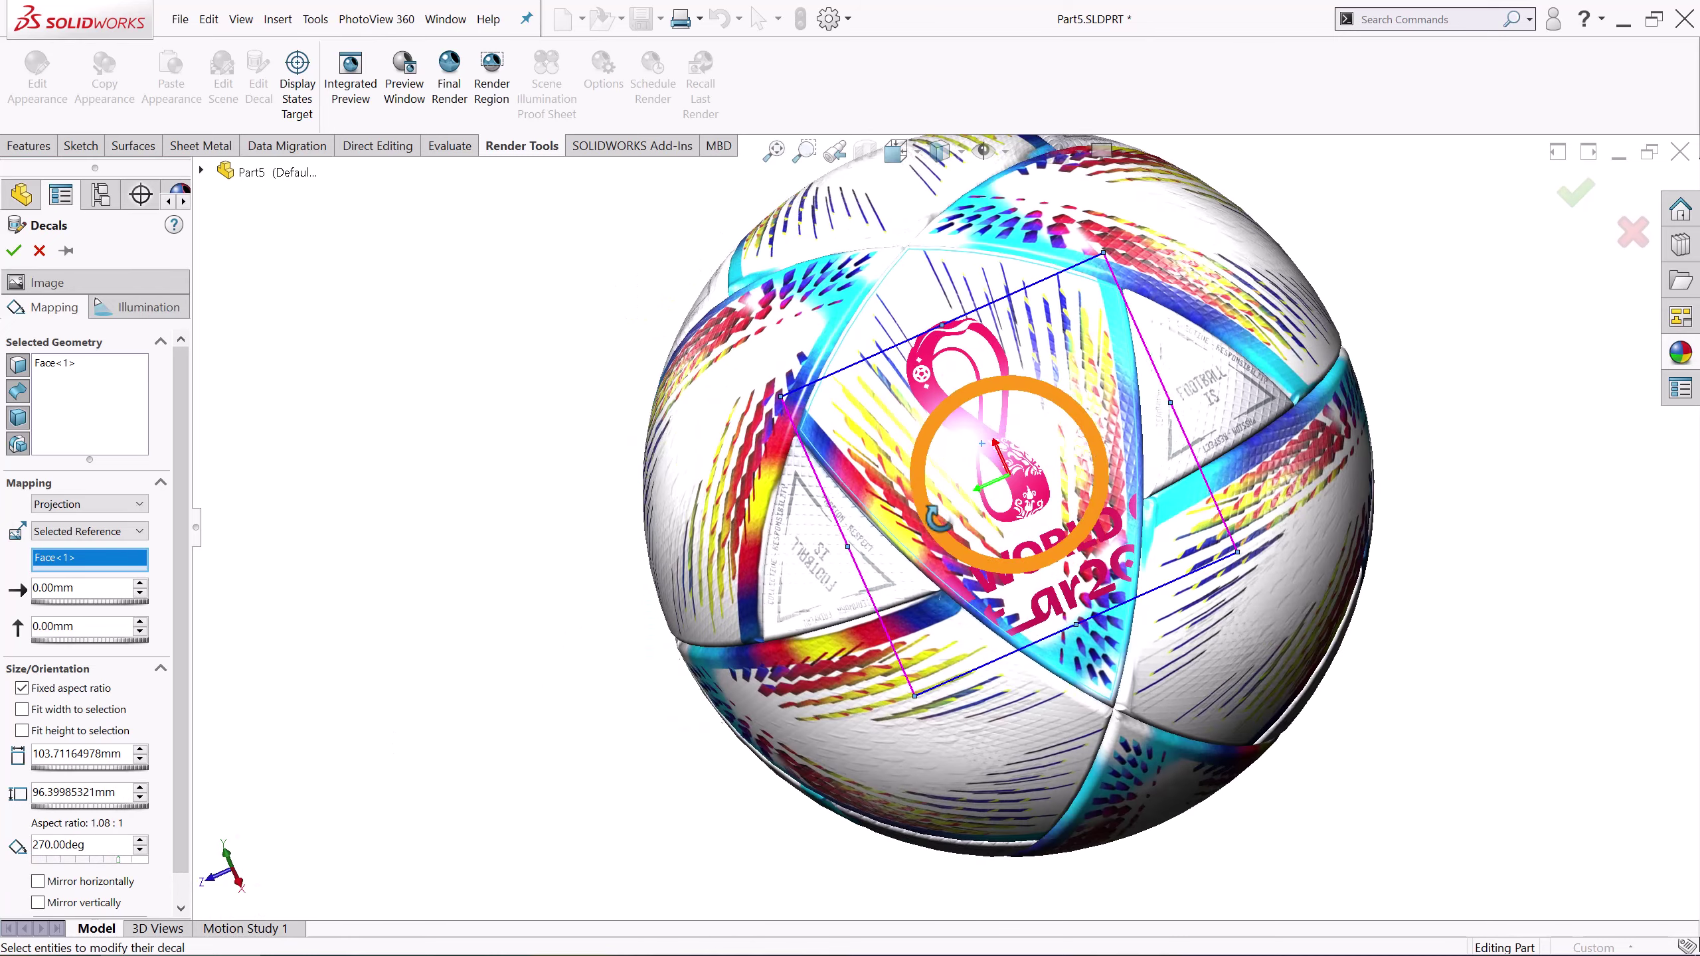
{"action": "left_click_drag", "start_coordinate": [897, 690], "coordinate": [978, 493]}
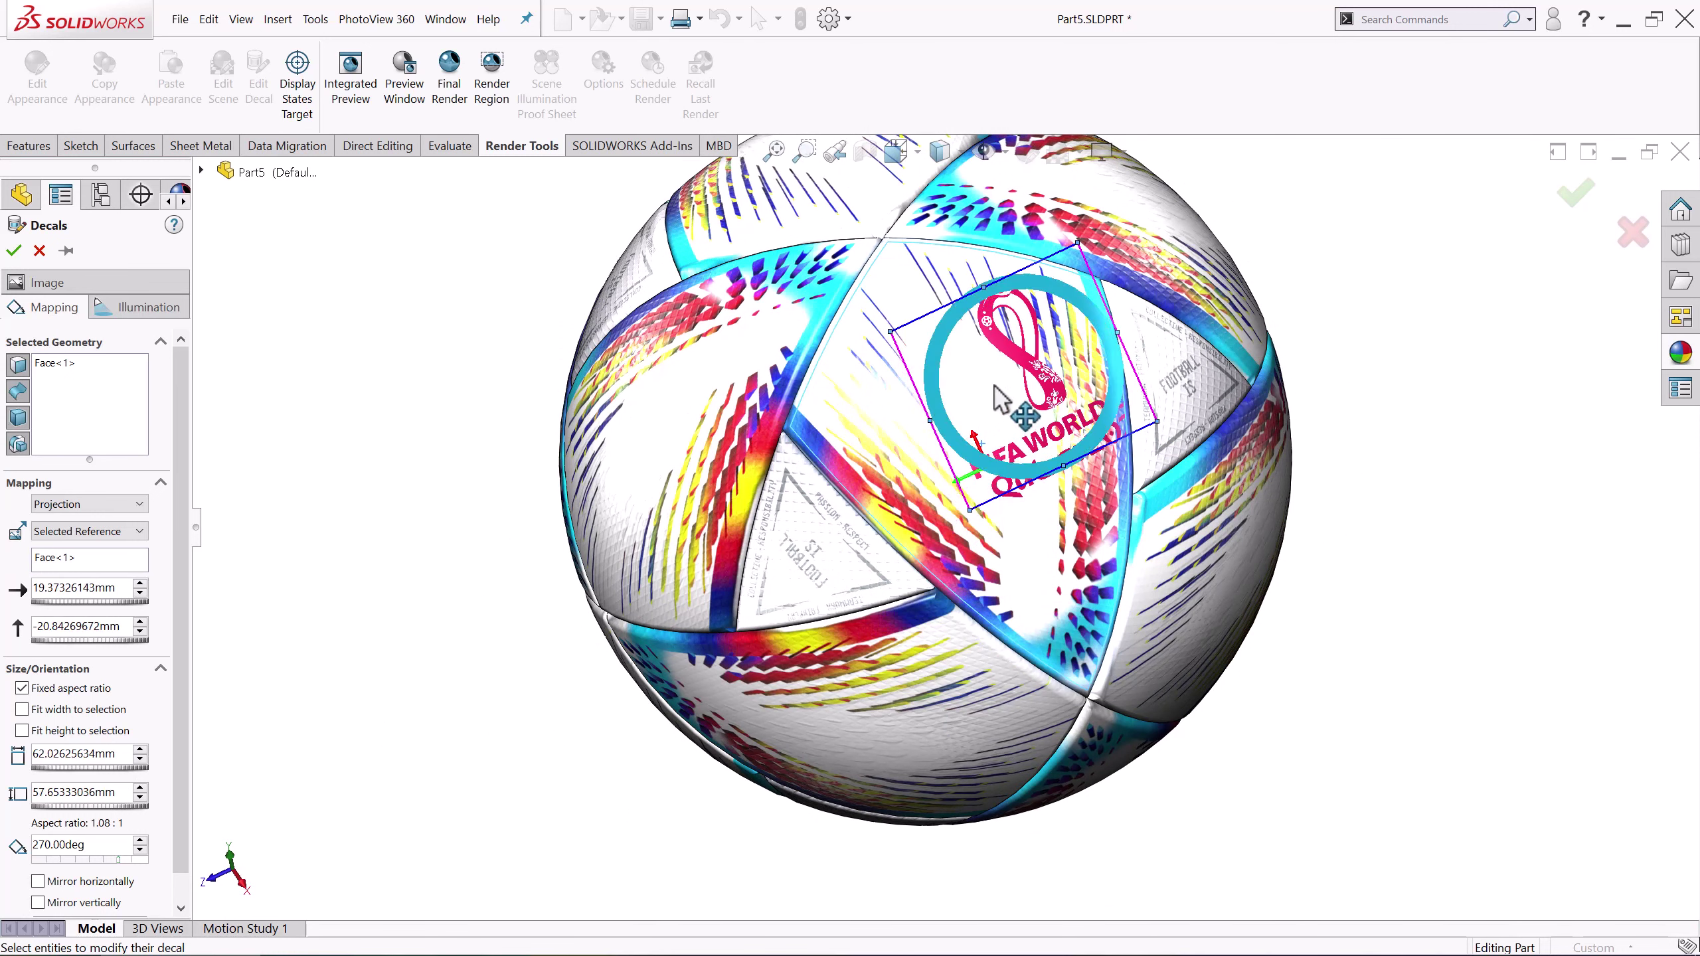
{"action": "left_click_drag", "start_coordinate": [1018, 373], "coordinate": [955, 374]}
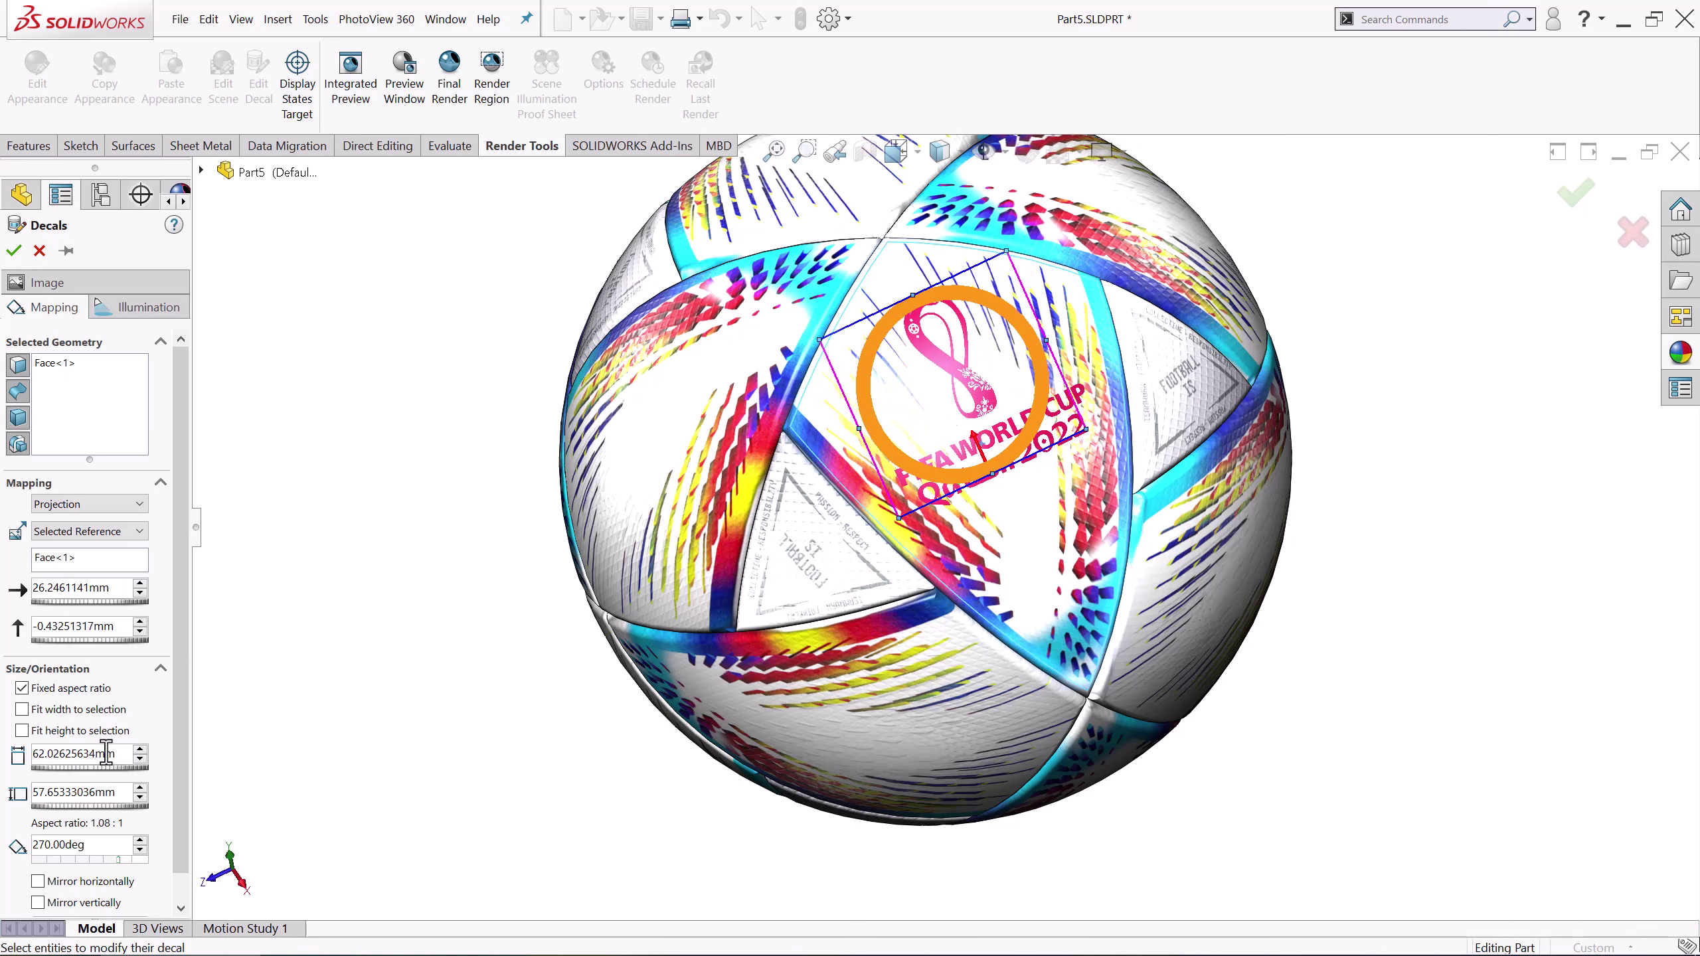
{"action": "type", "text": "35.00mm"}
{"action": "scroll", "coordinate": [644, 613], "scroll_direction": "down", "scroll_amount": 2}
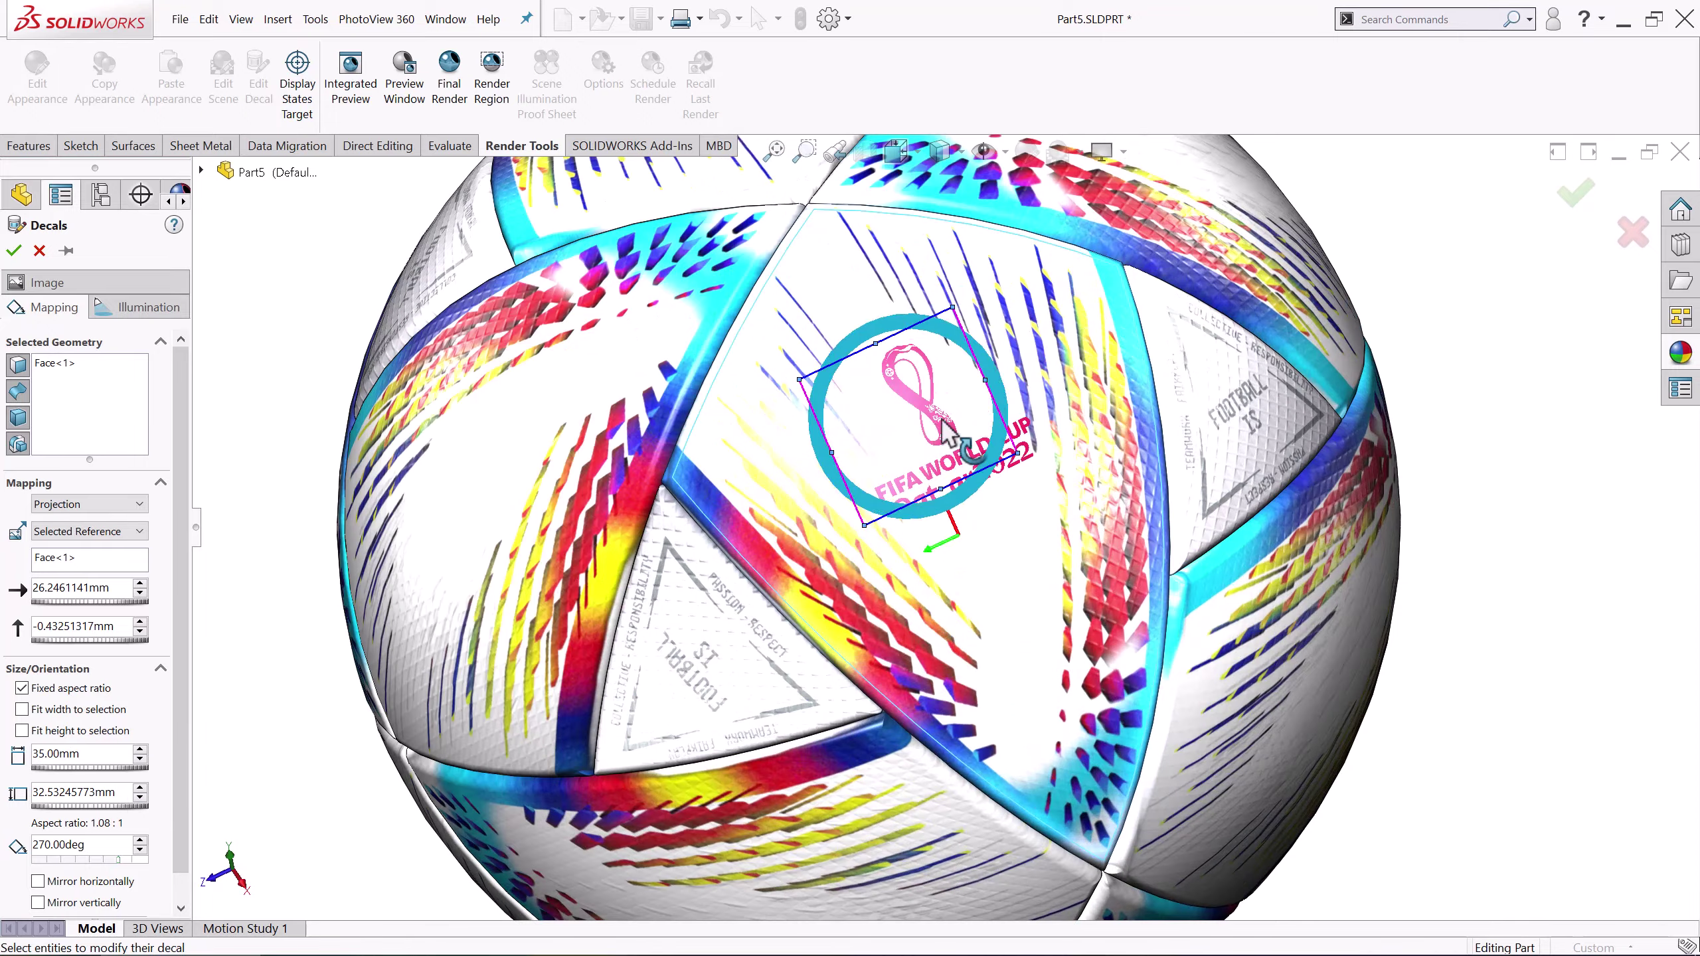
{"action": "scroll", "coordinate": [644, 612], "scroll_direction": "down", "scroll_amount": 2}
{"action": "scroll", "coordinate": [644, 612], "scroll_direction": "down", "scroll_amount": 2}
{"action": "scroll", "coordinate": [644, 613], "scroll_direction": "down", "scroll_amount": 2}
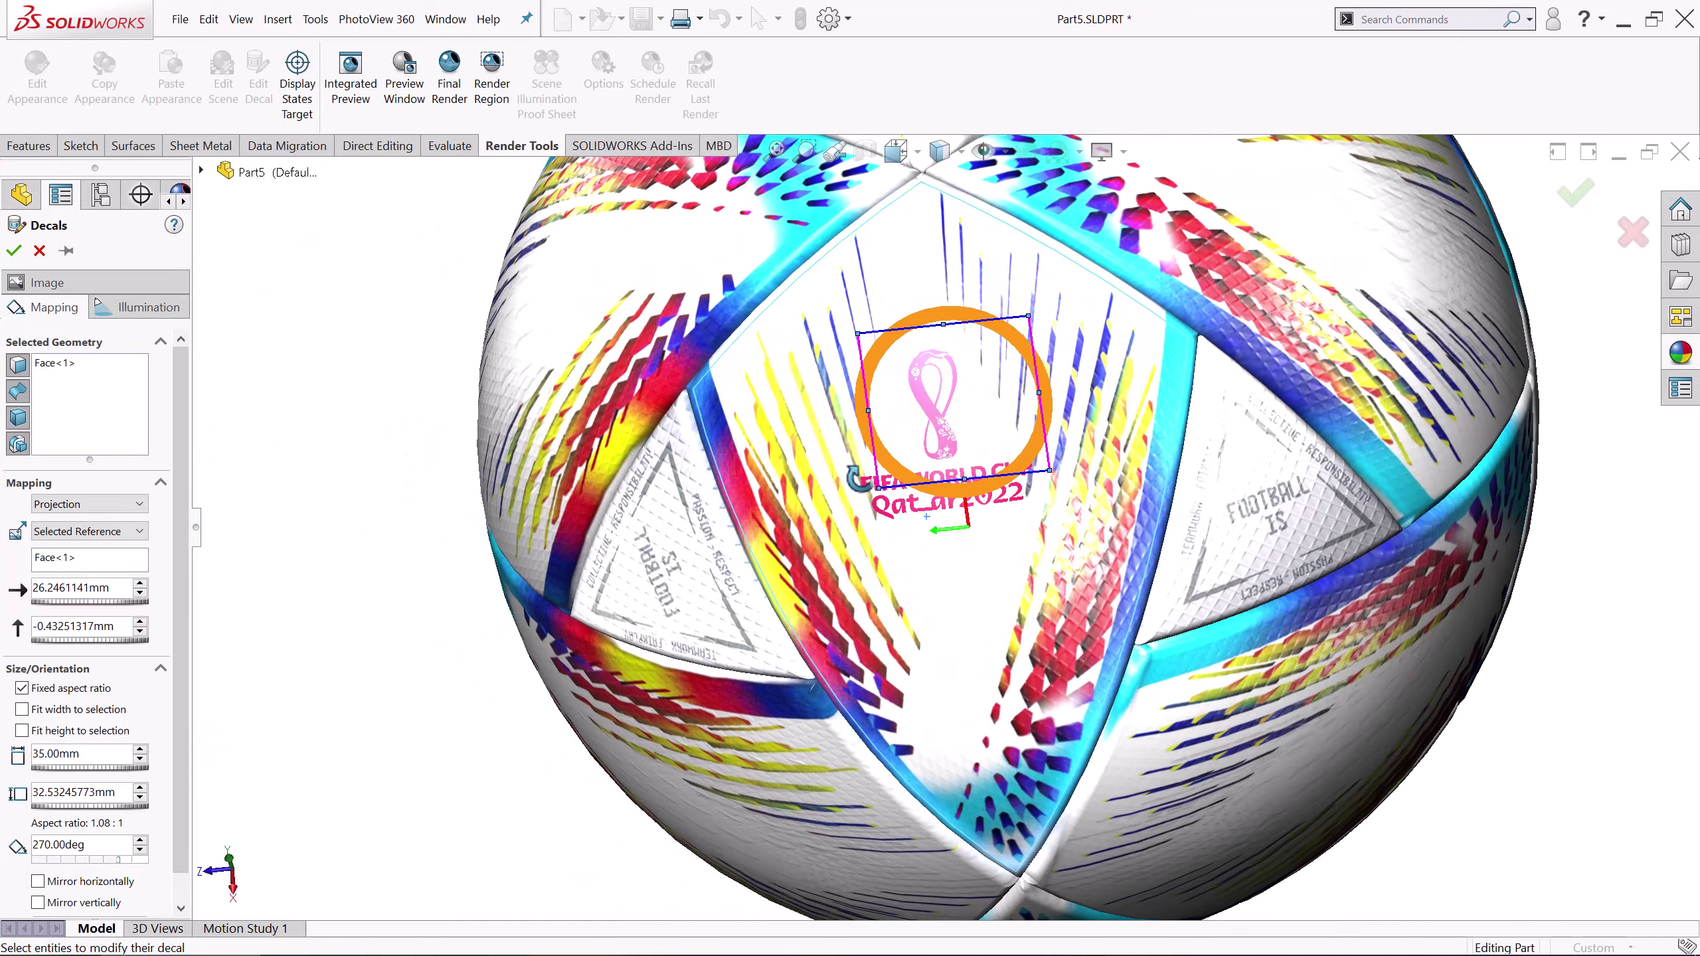
Fine-tune the logo's position lower and right on the panel, then apply it
{"action": "middle_click_drag", "start_coordinate": [934, 431], "coordinate": [982, 471]}
{"action": "scroll", "coordinate": [982, 471], "scroll_direction": "down", "scroll_amount": 3}
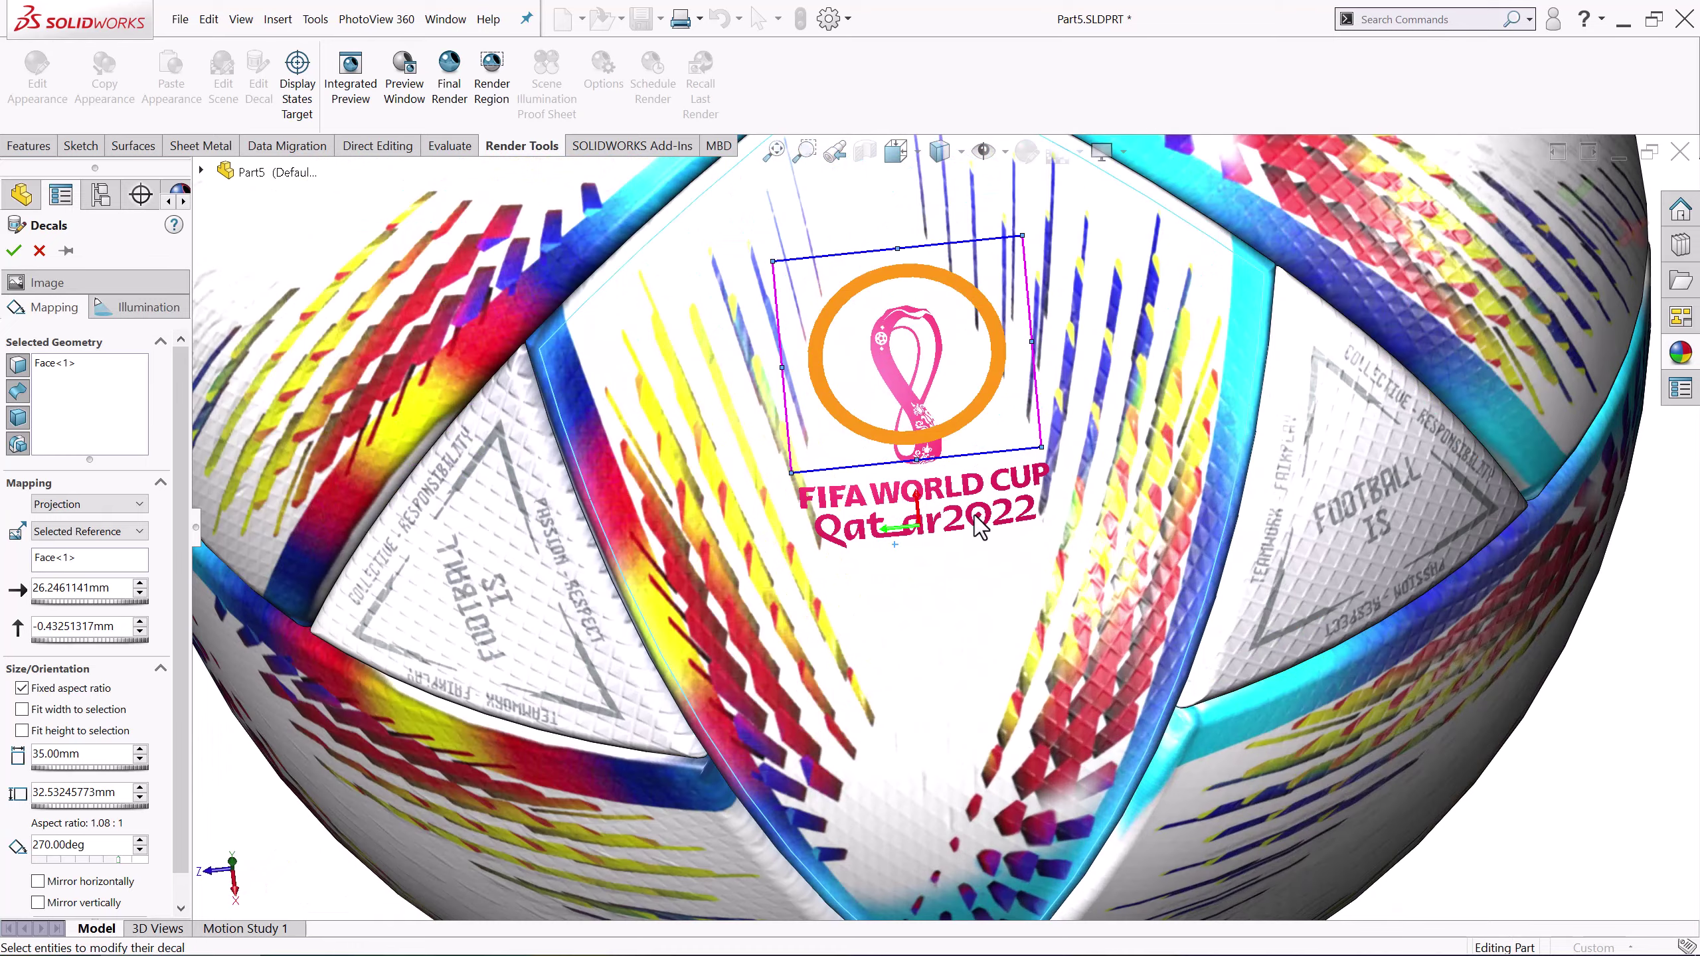
{"action": "left_click_drag", "start_coordinate": [1012, 436], "coordinate": [1023, 495]}
{"action": "scroll", "coordinate": [1017, 519], "scroll_direction": "up", "scroll_amount": 5}
{"action": "middle_click_drag", "start_coordinate": [1017, 519], "coordinate": [776, 646]}
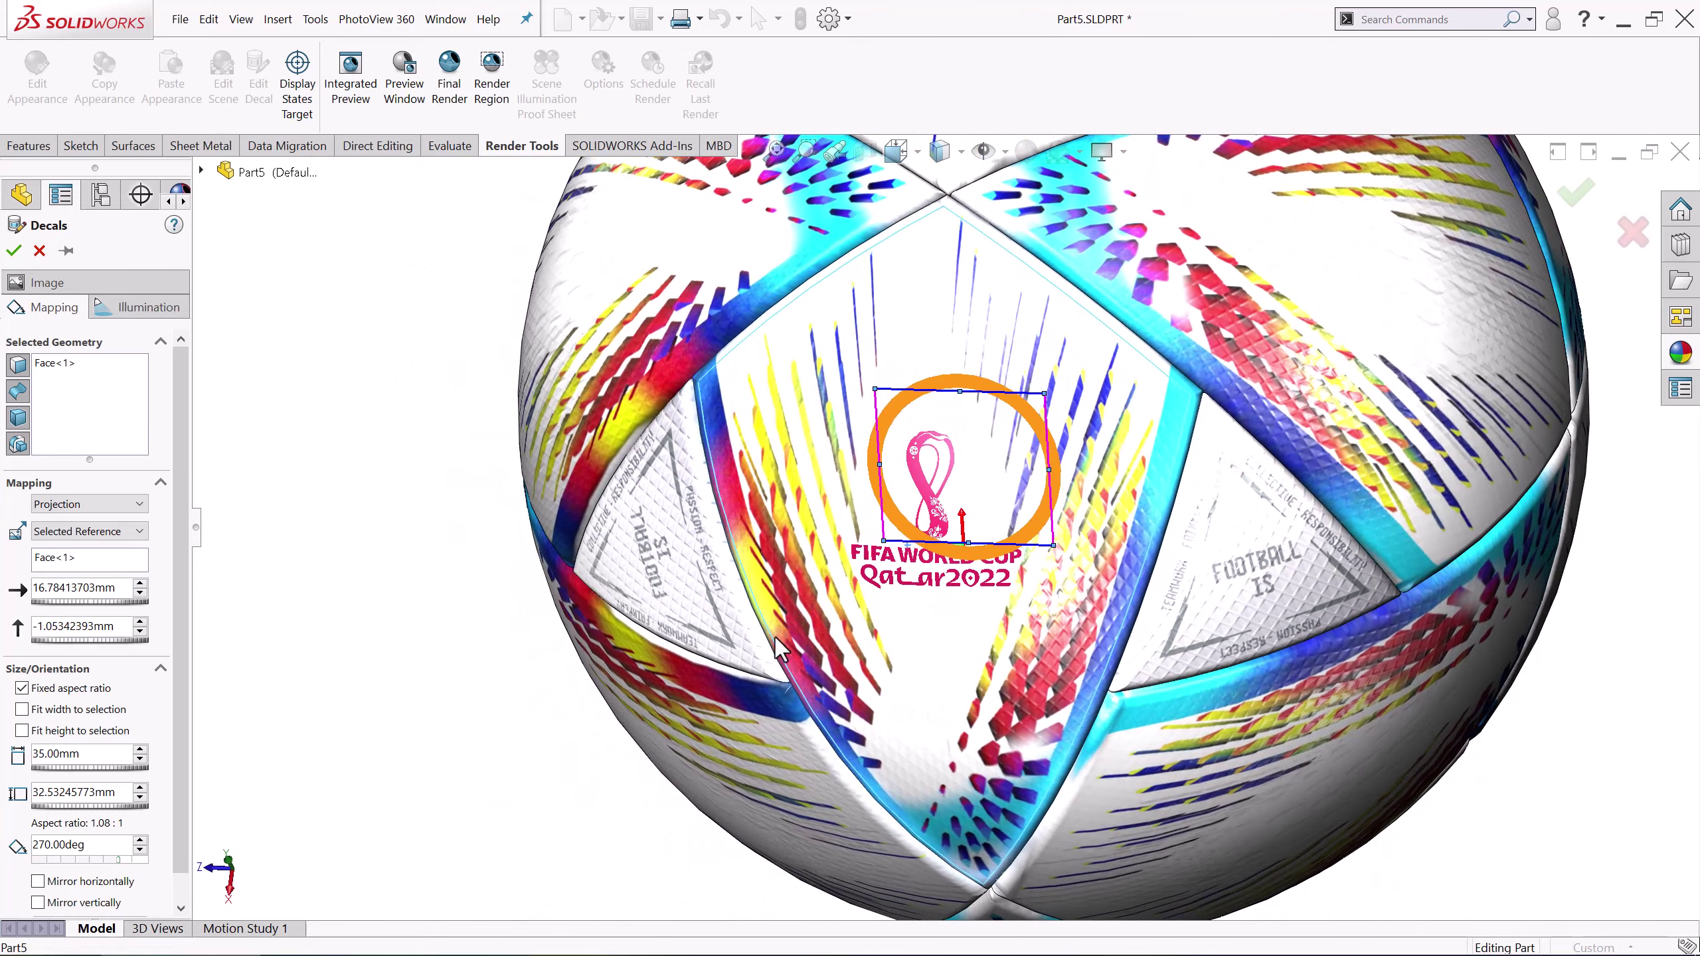
{"action": "left_click", "coordinate": [13, 250]}
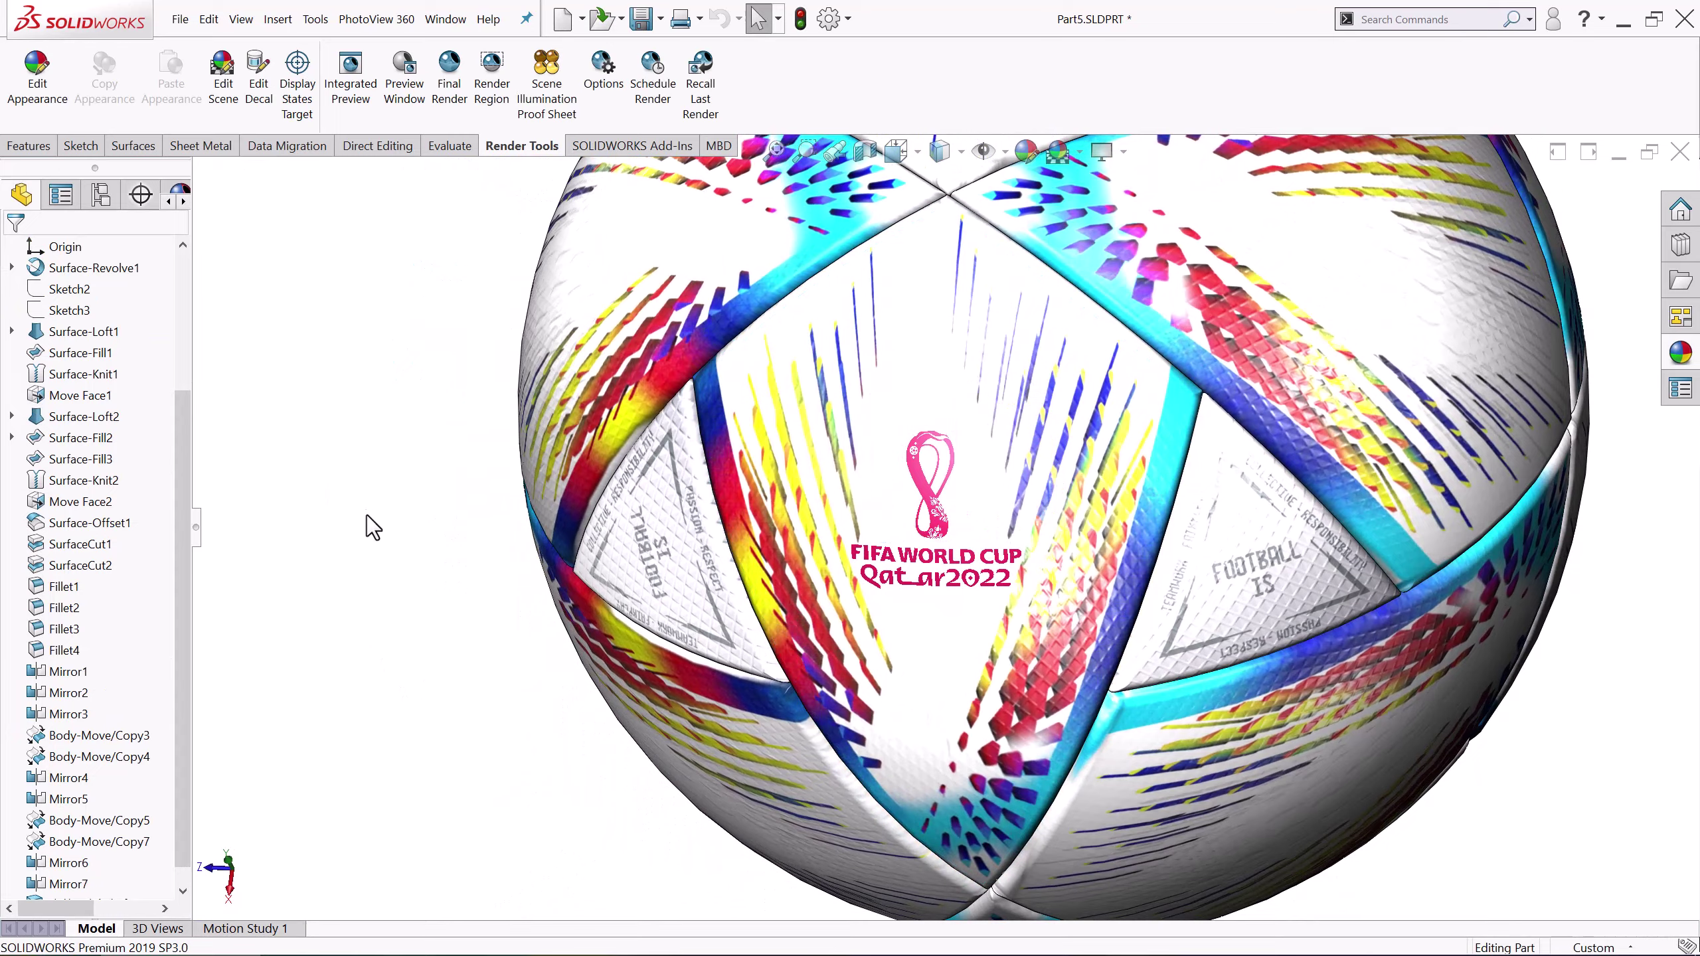
{"action": "scroll", "coordinate": [979, 573], "scroll_direction": "down", "scroll_amount": 3}
{"action": "key", "text": "ctrl+7"}
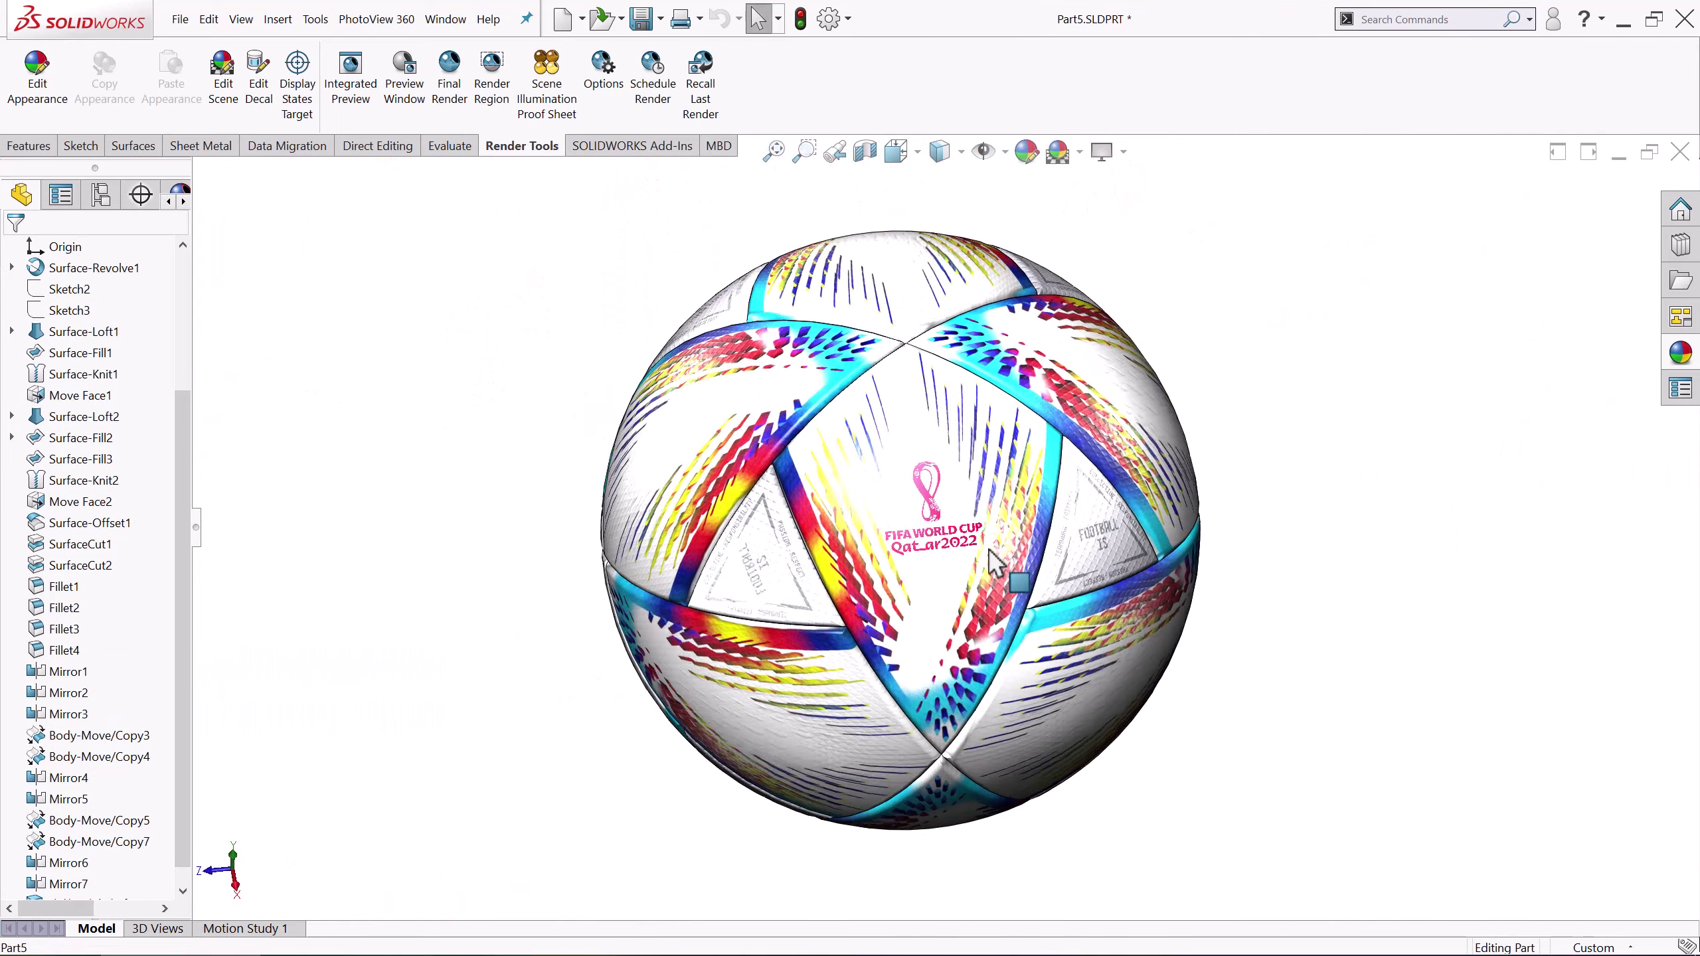
{"action": "scroll", "coordinate": [993, 637], "scroll_direction": "down", "scroll_amount": 3}
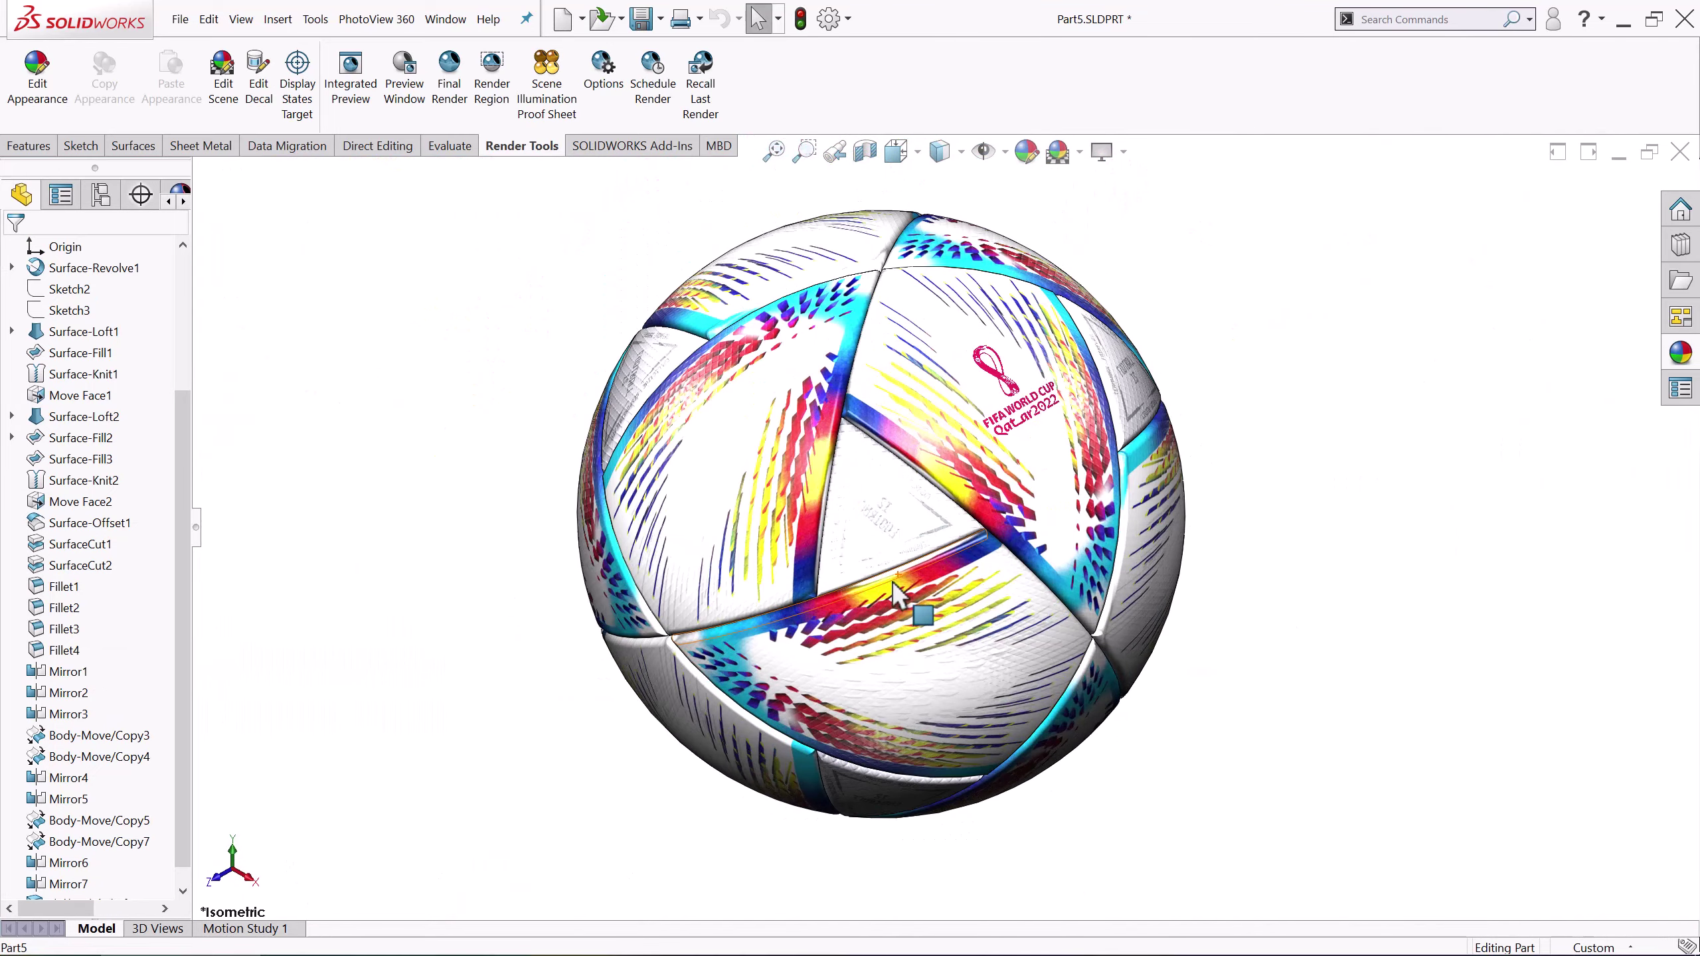
{"action": "mouse_move", "coordinate": [893, 581]}
{"action": "middle_mouse_down"}
{"action": "mouse_move", "coordinate": [822, 576]}
{"action": "mouse_move", "coordinate": [872, 601]}
{"action": "middle_mouse_up"}
{"action": "key", "text": "ctrl+7"}
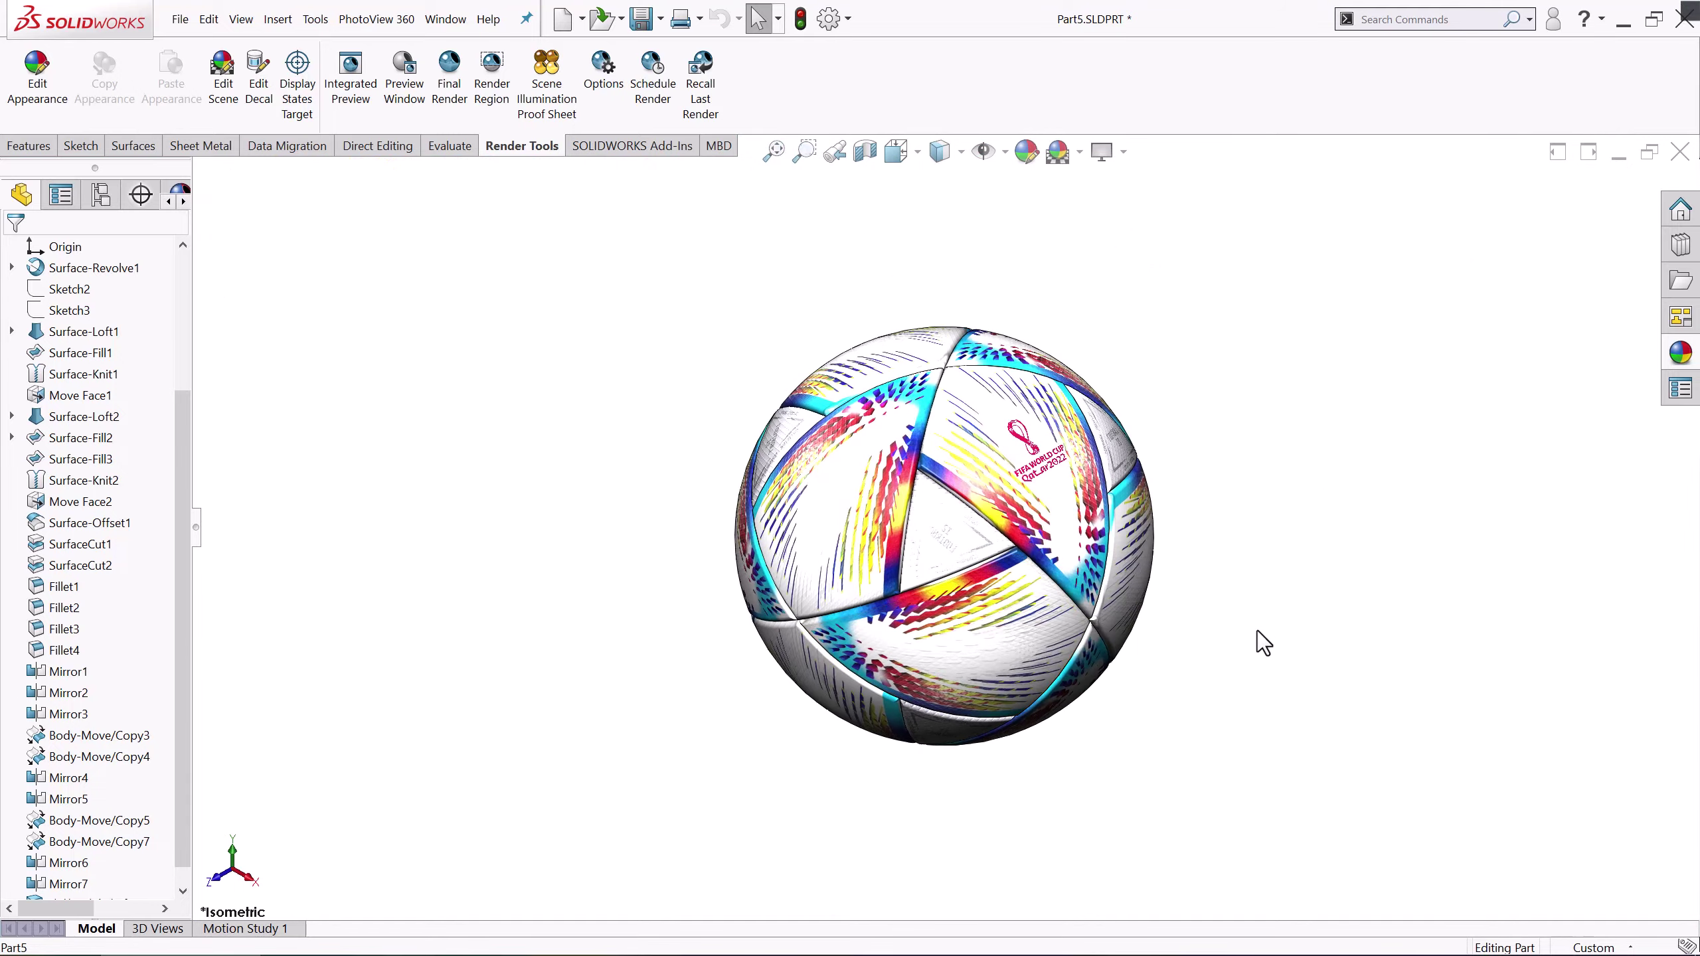
{"action": "scroll", "coordinate": [1256, 630], "scroll_direction": "down", "scroll_amount": 3}
{"action": "scroll", "coordinate": [1240, 640], "scroll_direction": "down", "scroll_amount": 3}
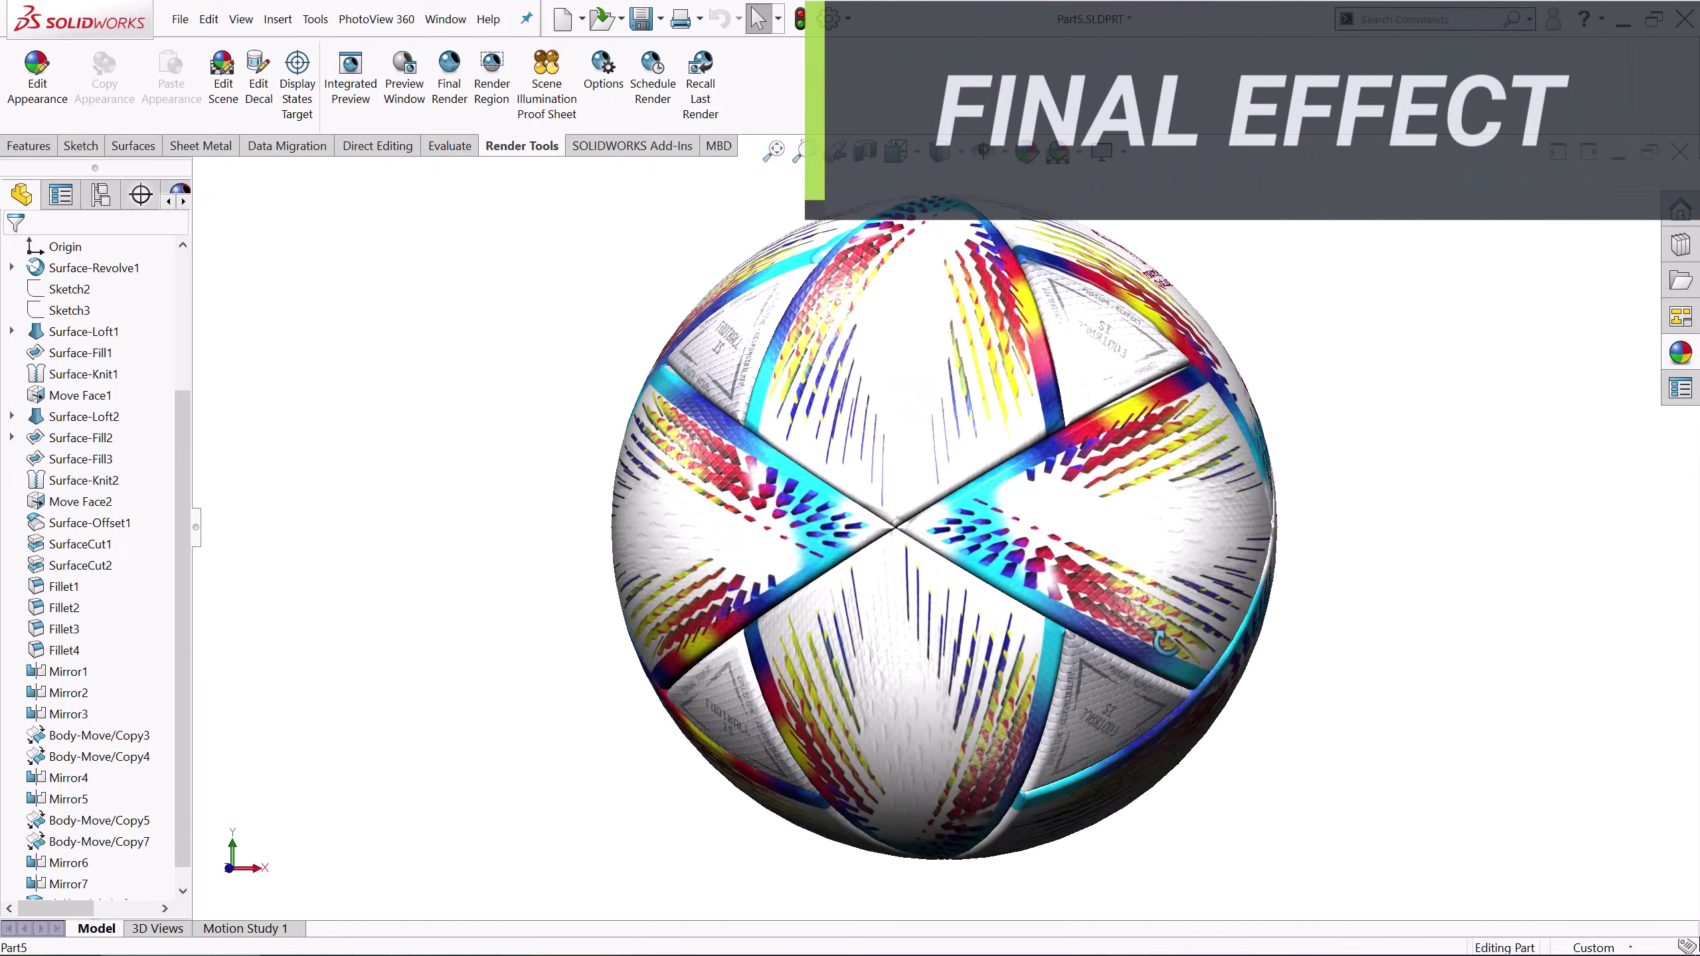
{"action": "mouse_move", "coordinate": [1230, 558]}
{"action": "middle_mouse_down"}
{"action": "mouse_move", "coordinate": [976, 799]}
{"action": "mouse_move", "coordinate": [562, 855]}
{"action": "mouse_move", "coordinate": [216, 930]}
{"action": "mouse_move", "coordinate": [134, 910]}
{"action": "middle_mouse_up"}
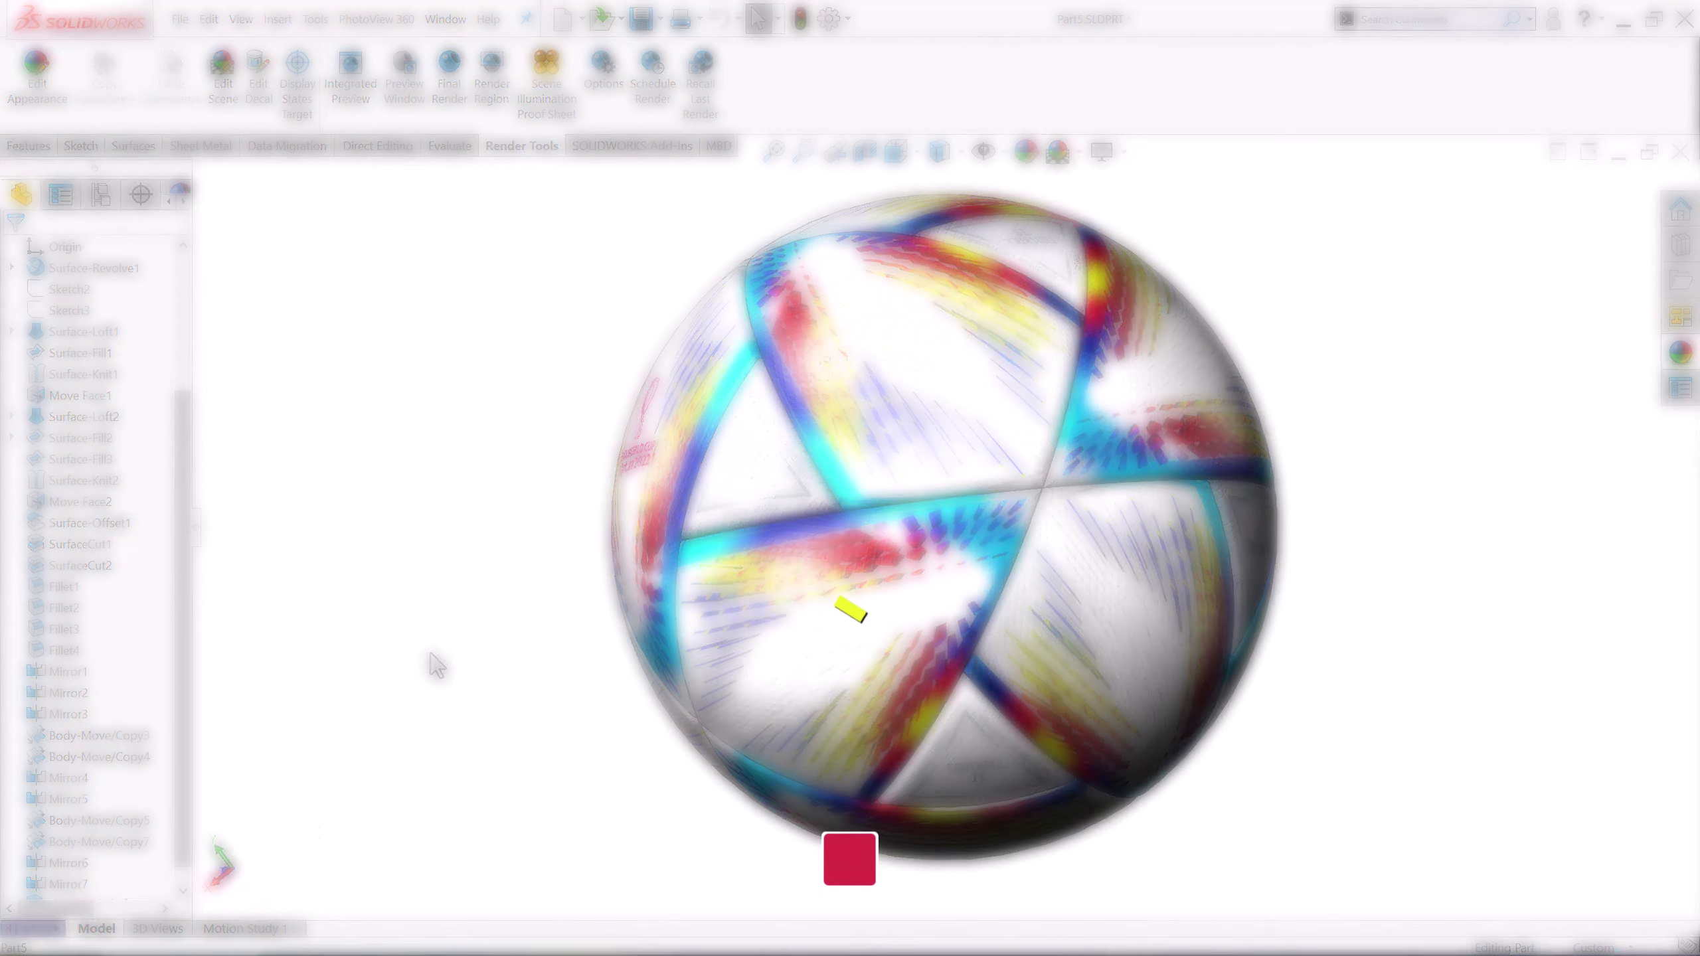